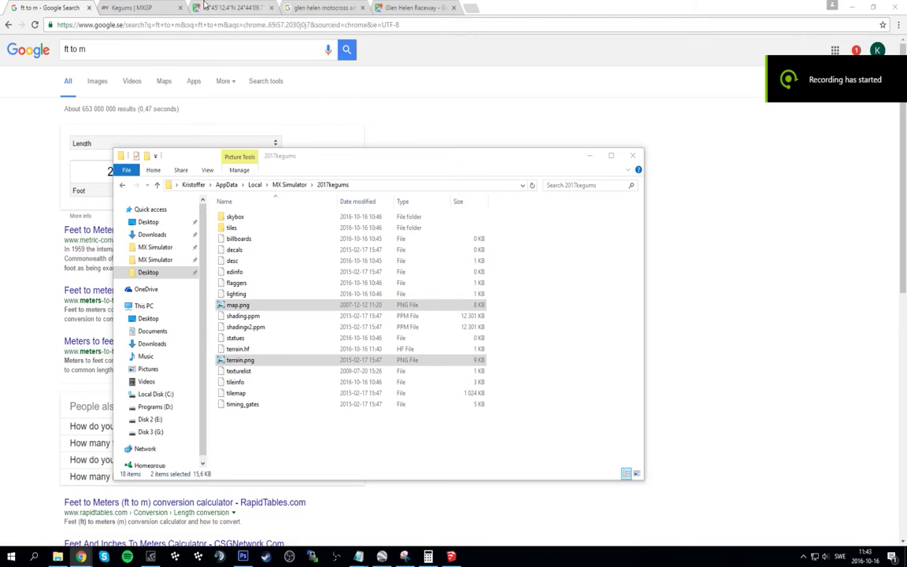
# Step: Switch to the Google Maps tab, then bring the MX Simulator forum tutorial window forward and maximise it
pyautogui.click(229, 6)
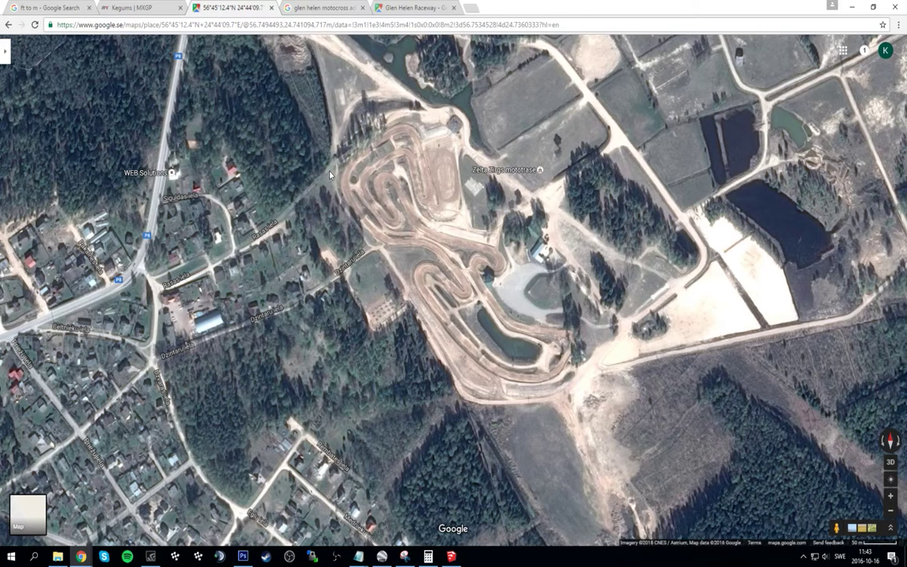
pyautogui.moveTo(0, 102); pyautogui.dragTo(408, 7)
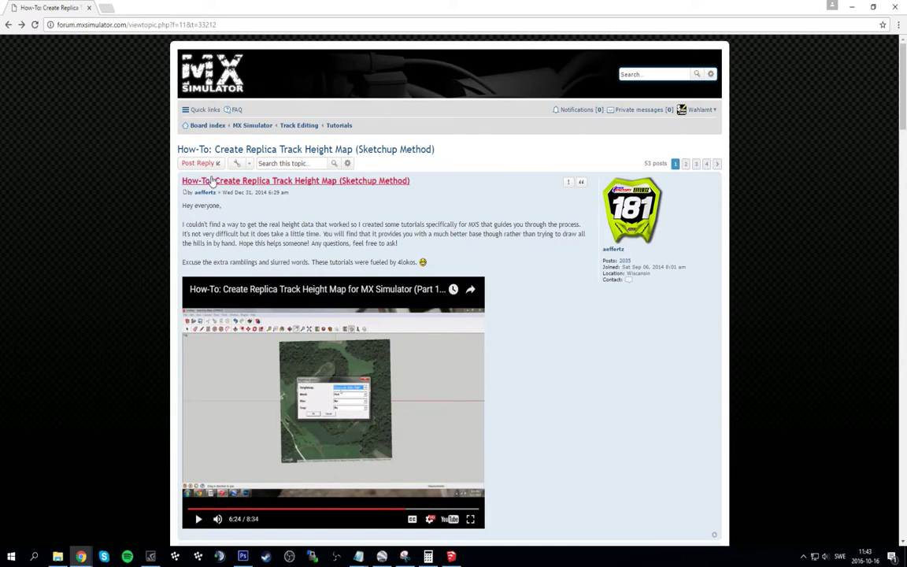
# Step: Read the first part of the Sketchup-method replica height-map tutorial thread
pyautogui.moveTo(468, 187); pyautogui.dragTo(181, 182)
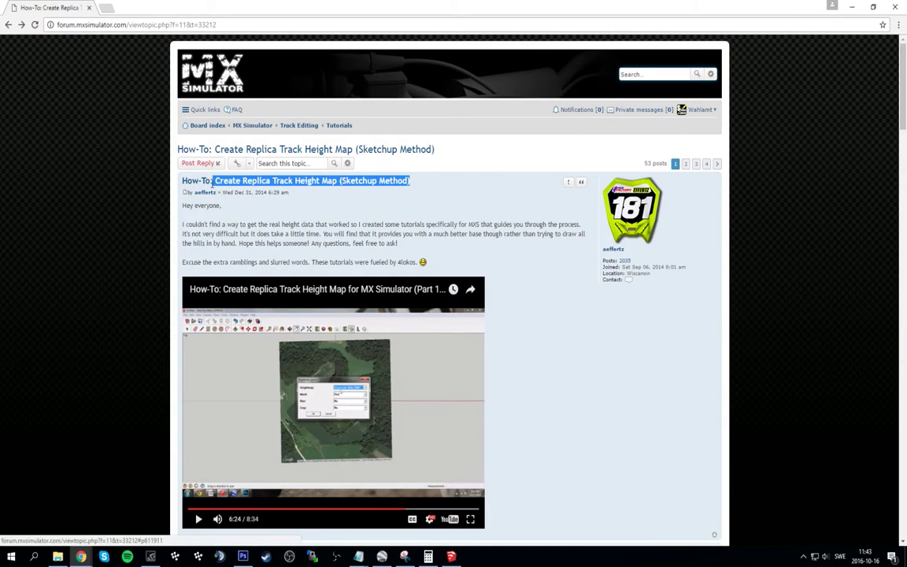
pyautogui.click(212, 203)
pyautogui.scroll(-14, 384, 227)
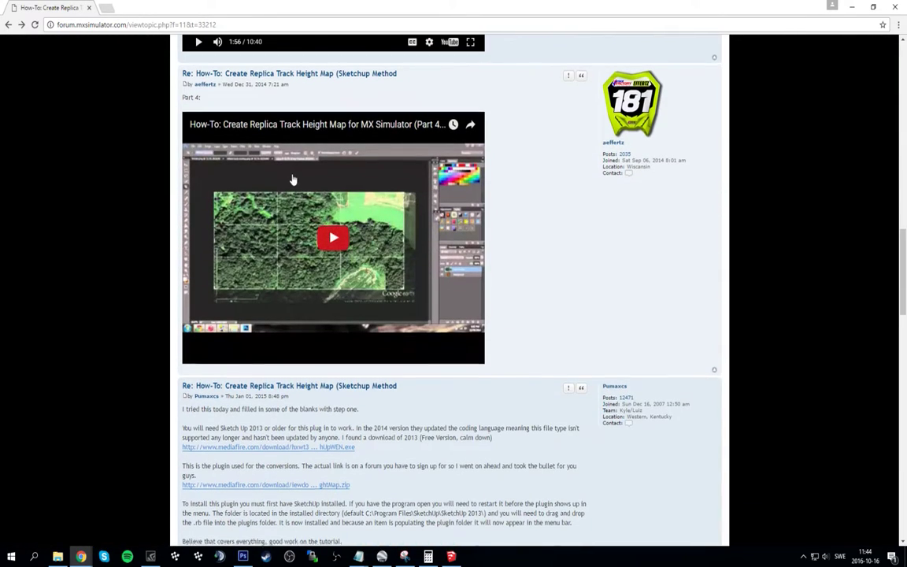
pyautogui.scroll(4, 293, 182)
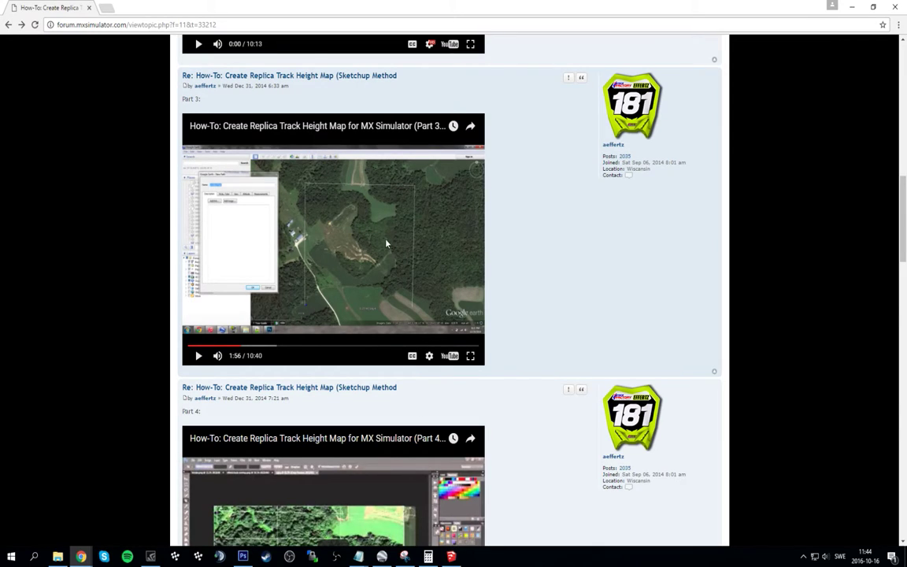
pyautogui.scroll(-3, 364, 227)
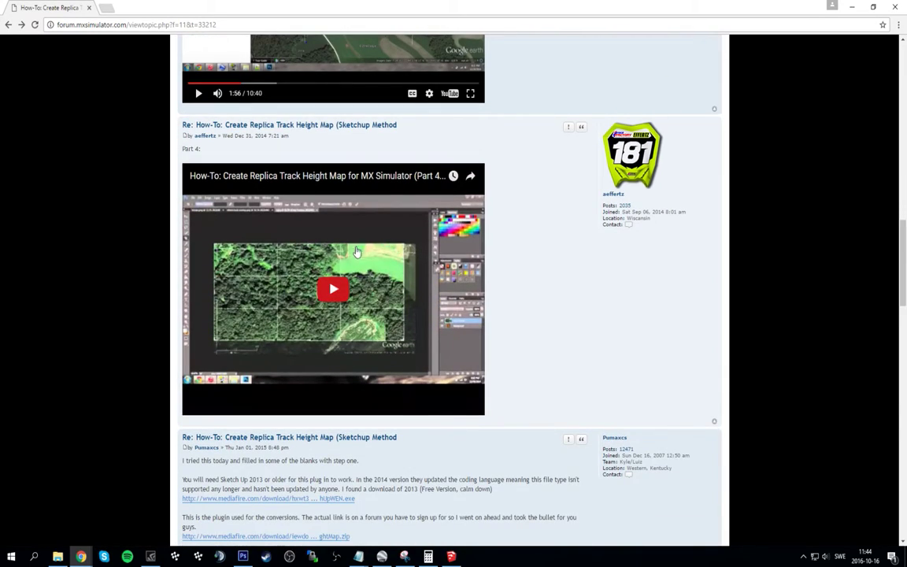
pyautogui.scroll(12, 323, 224)
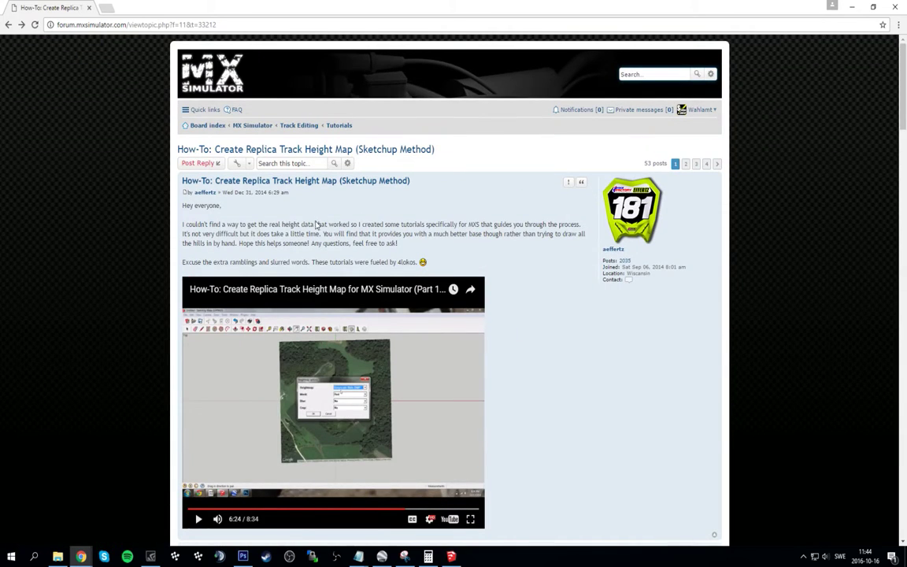
pyautogui.scroll(-4, 307, 232)
# Step: Finish reading the Part 1–4 posts, then pan the Kegums track satellite map
pyautogui.scroll(4, 286, 240)
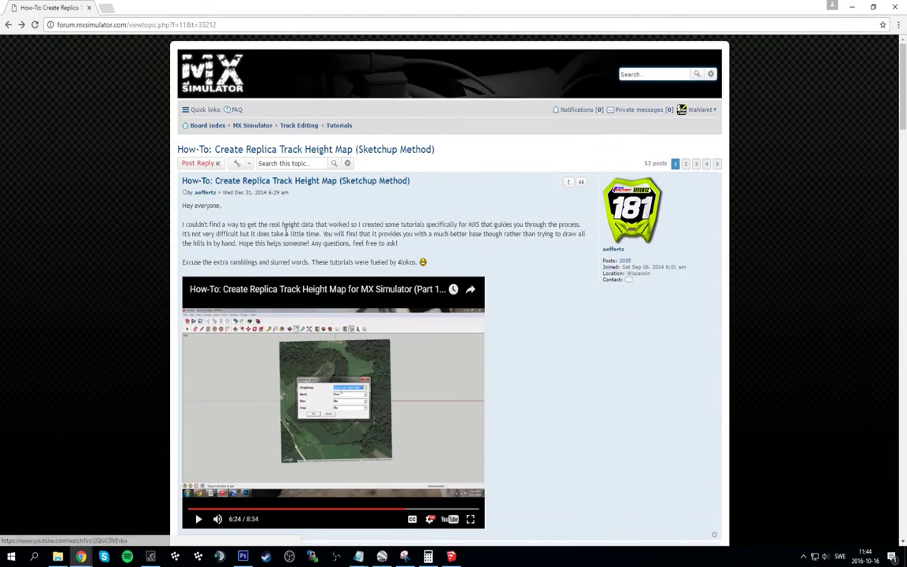
pyautogui.scroll(-5, 285, 234)
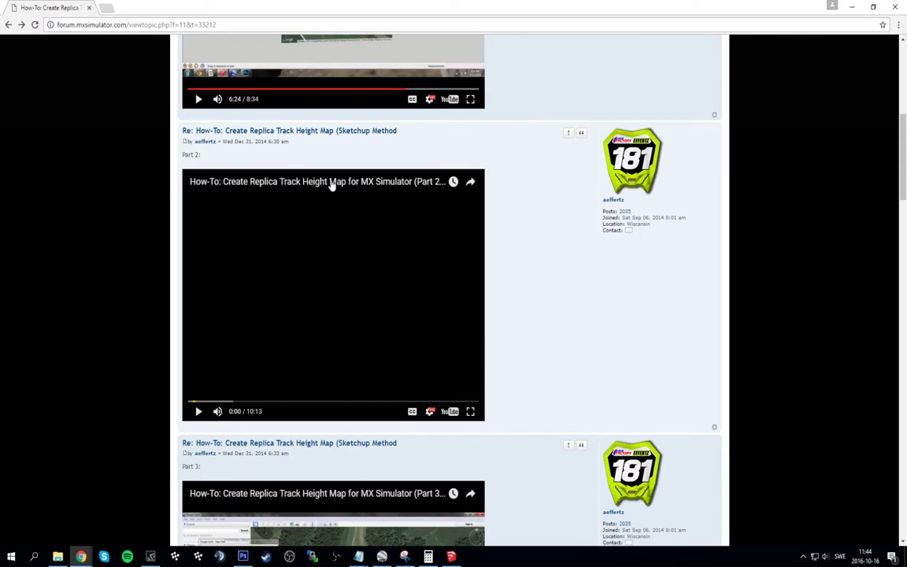
pyautogui.scroll(5, 236, 111)
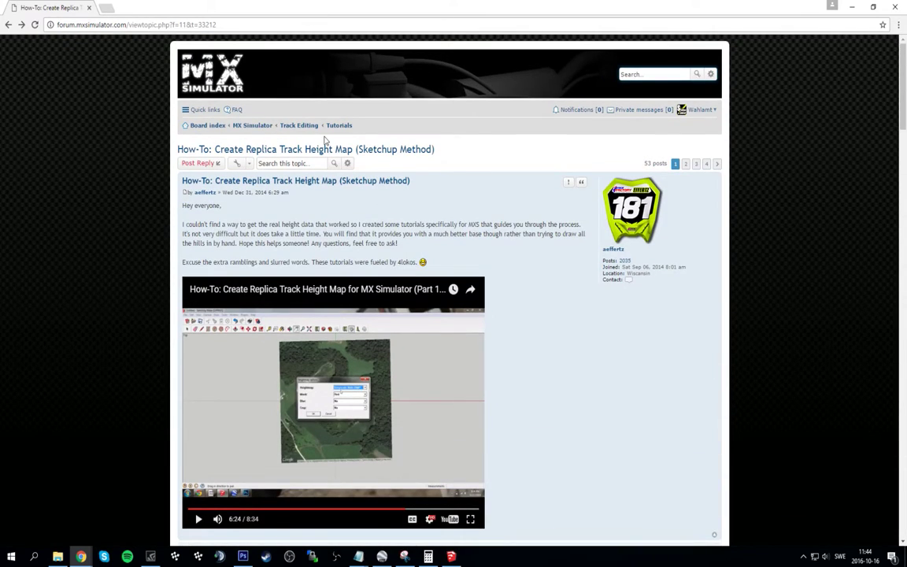
pyautogui.scroll(-14, 506, 181)
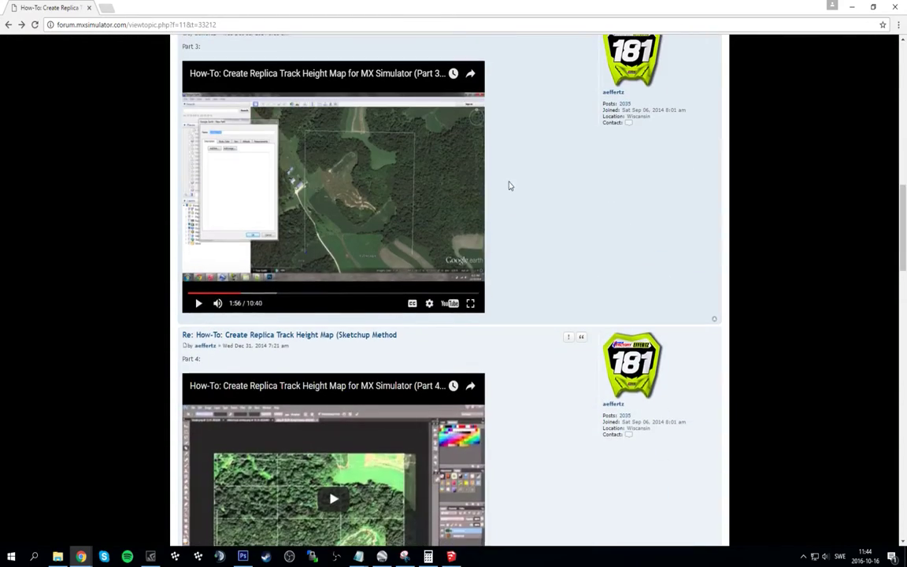
pyautogui.scroll(-5, 267, 114)
pyautogui.scroll(20, 352, 173)
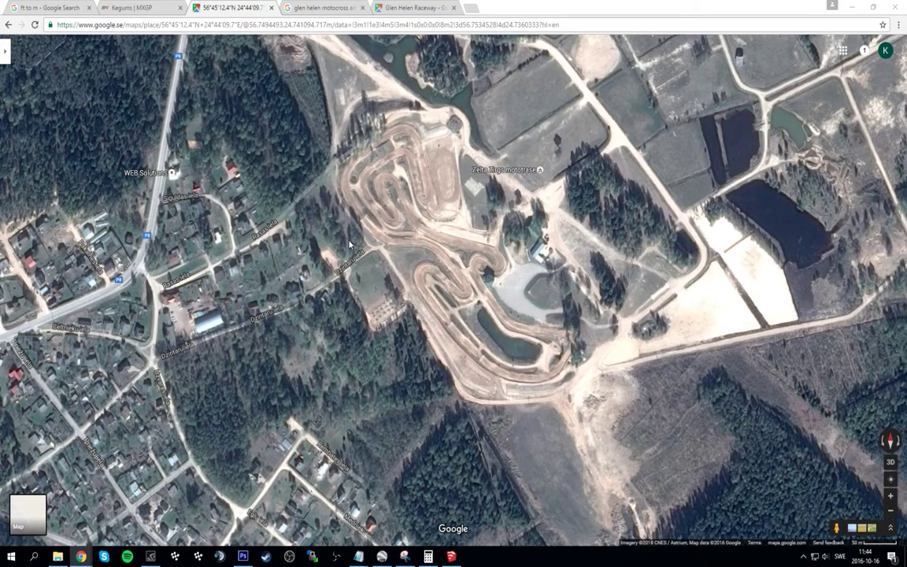
pyautogui.moveTo(402, 146); pyautogui.dragTo(402, 200)
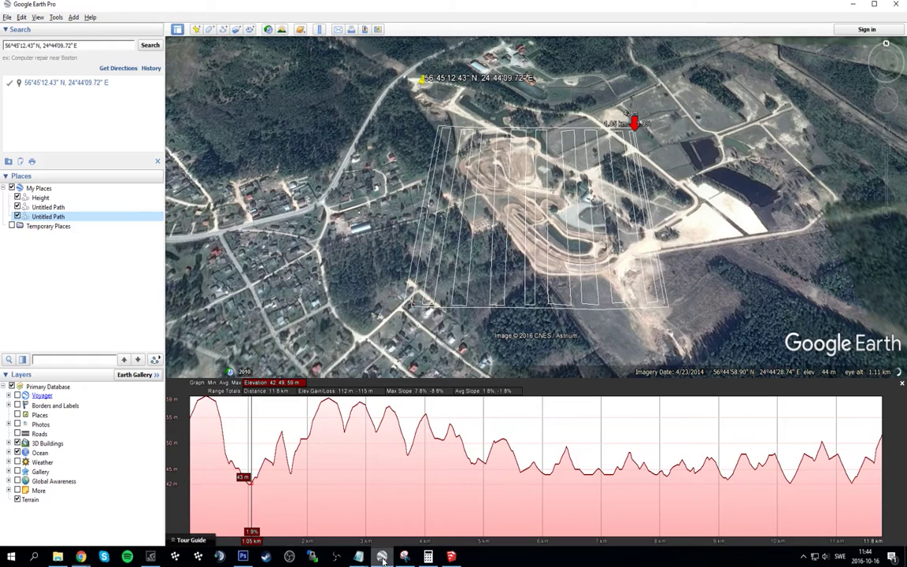
# Step: In Google Earth Pro, delete the second Untitled Path, leaving Height and one Untitled Path
pyautogui.click(382, 556)
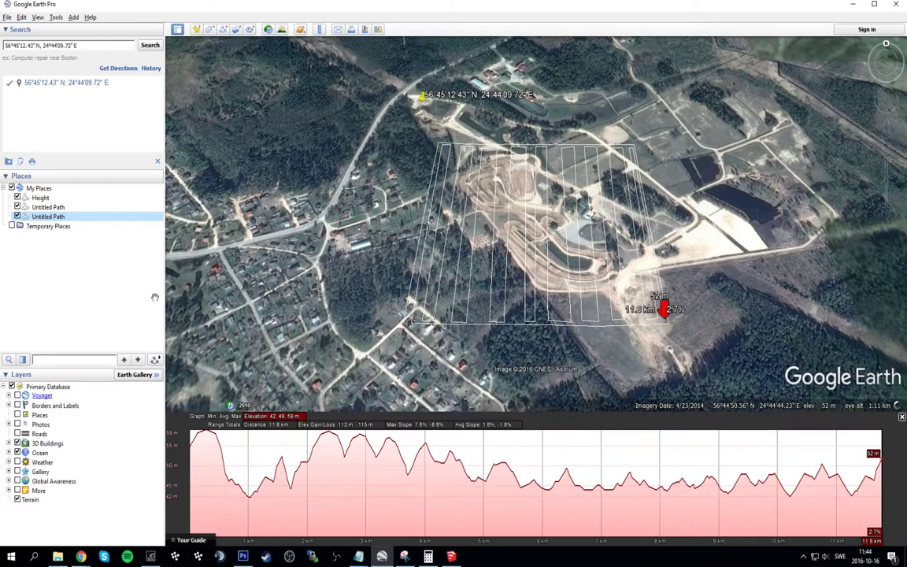
pyautogui.press('Delete')
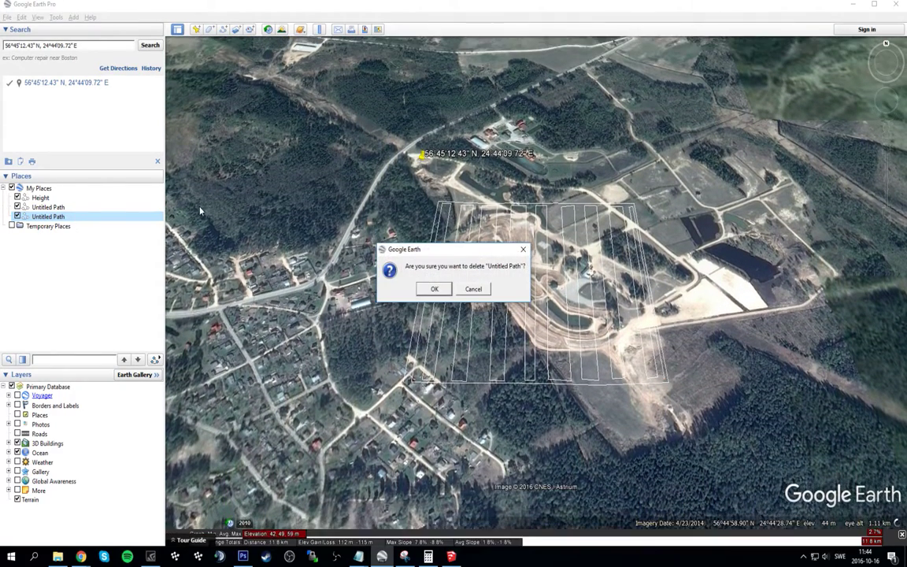
pyautogui.press('Return')
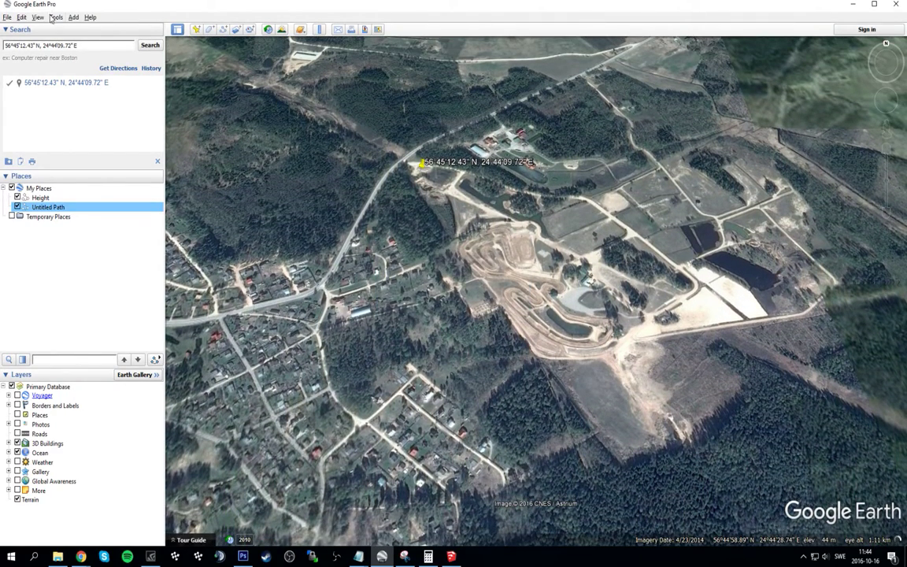
# Step: Browse the Tools and Add menus, then reset to a top-down view of the Kegums track
pyautogui.click(56, 17)
pyautogui.click(473, 118)
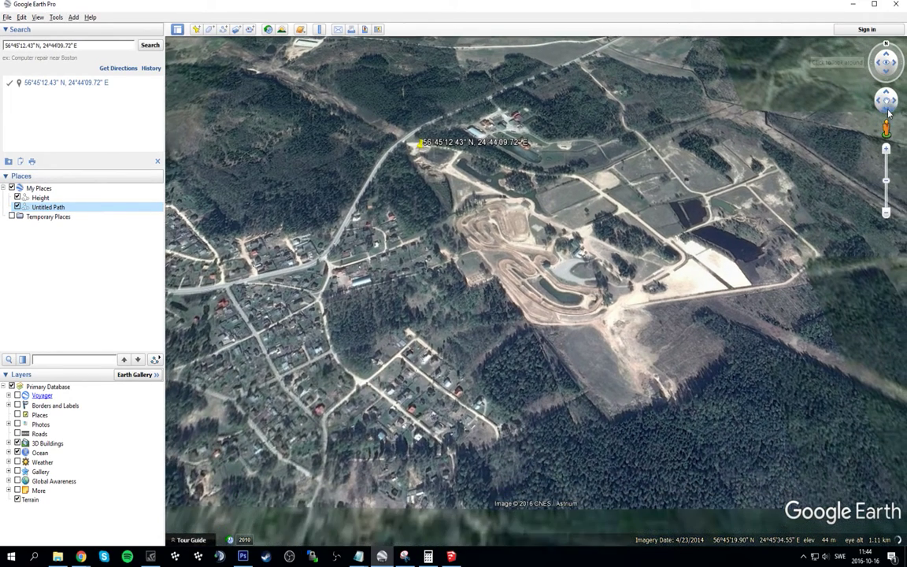
pyautogui.click(887, 93)
pyautogui.click(888, 91)
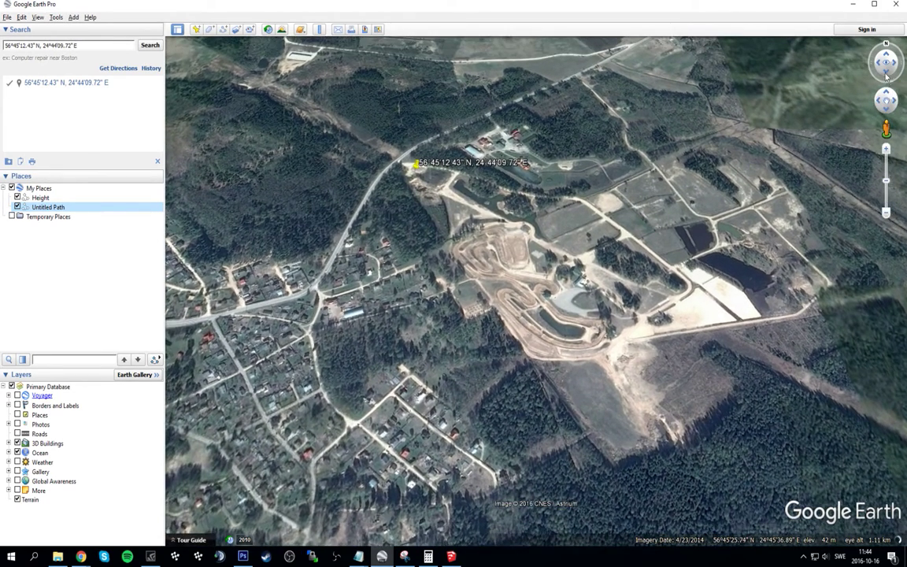
pyautogui.click(888, 73)
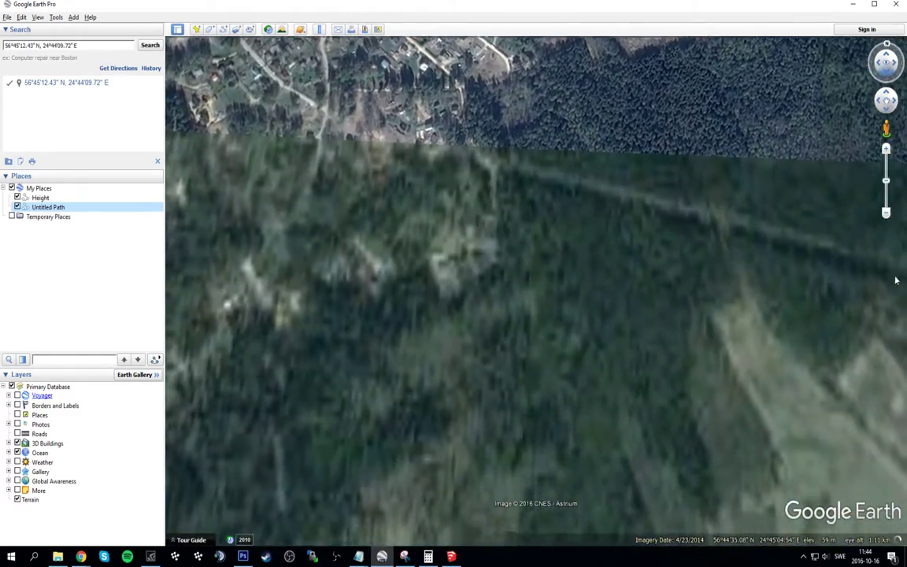
pyautogui.press('r')
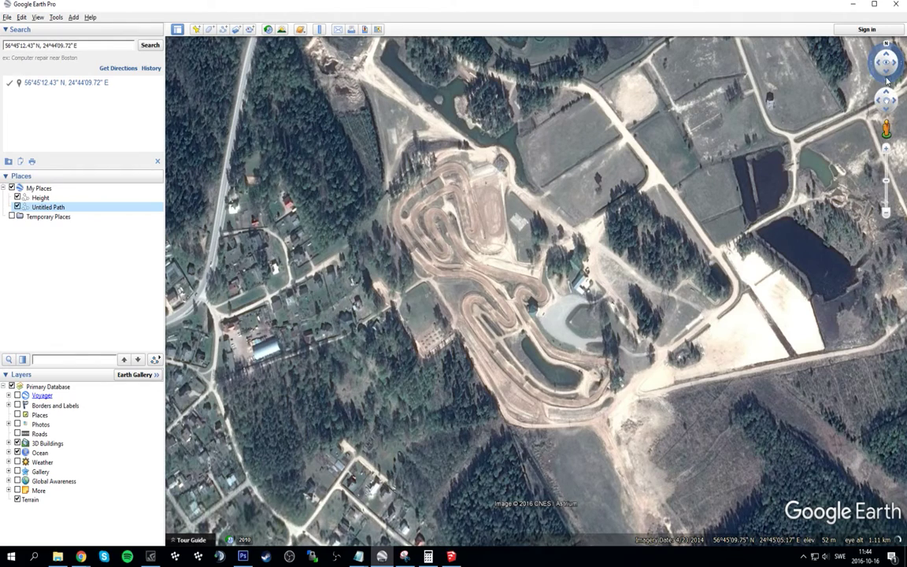
pyautogui.click(887, 73)
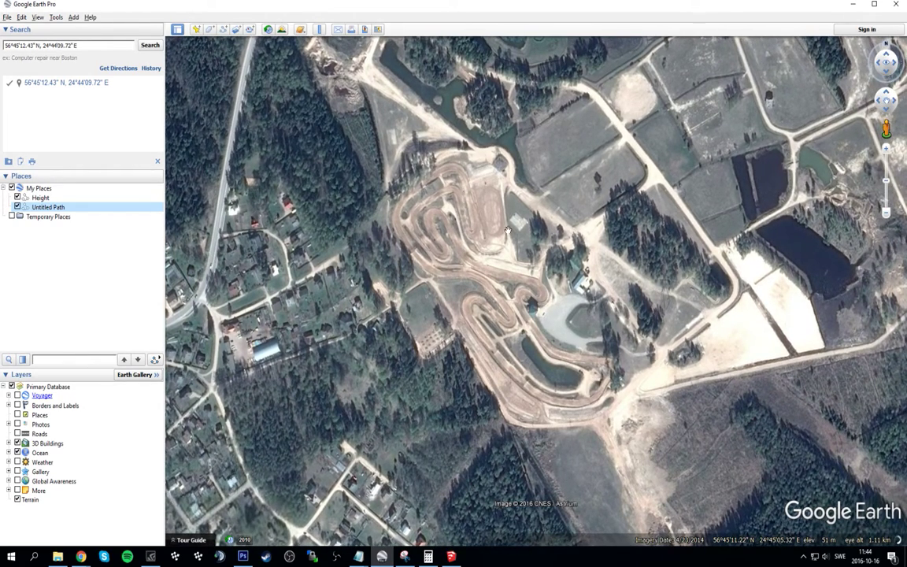
# Step: Turn on Historical Imagery and step through the 2010–2013 imagery dates
pyautogui.click(37, 17)
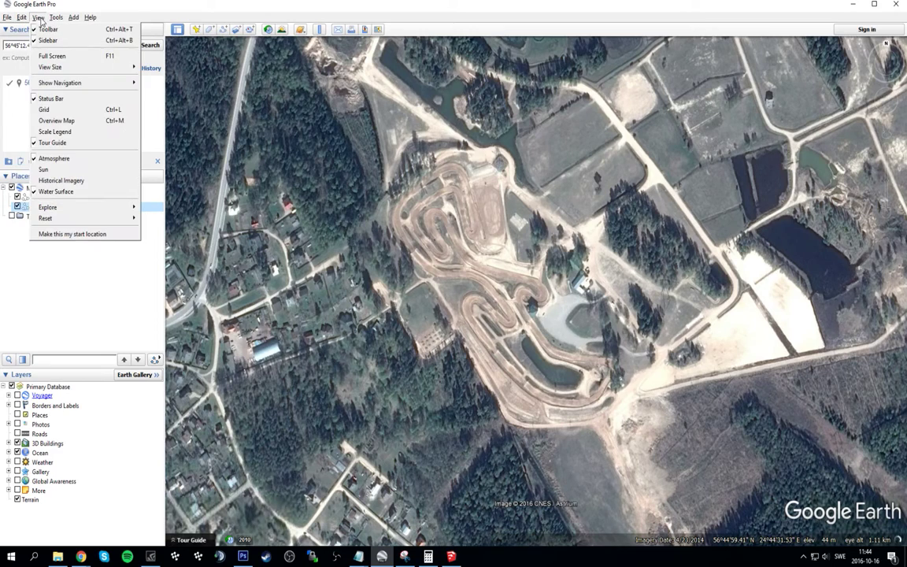
pyautogui.click(75, 182)
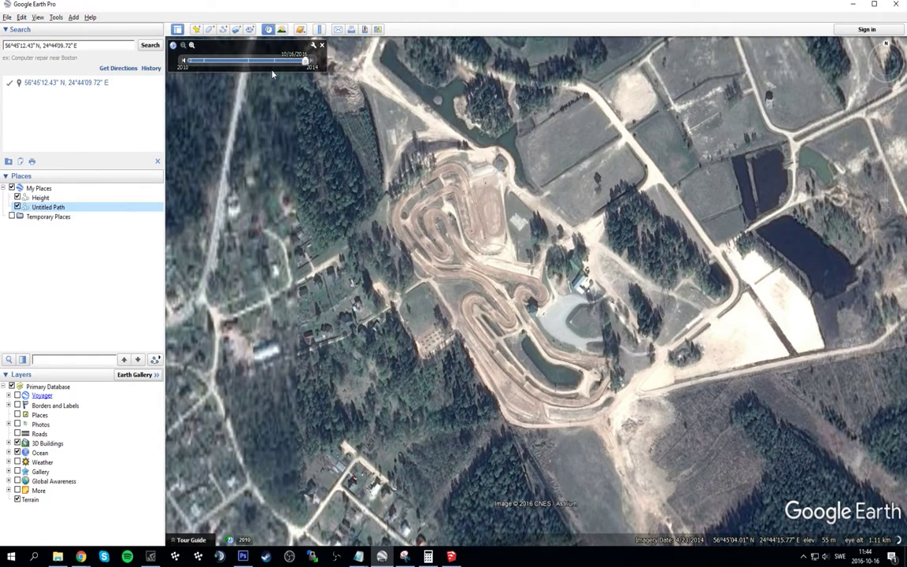
pyautogui.click(270, 61)
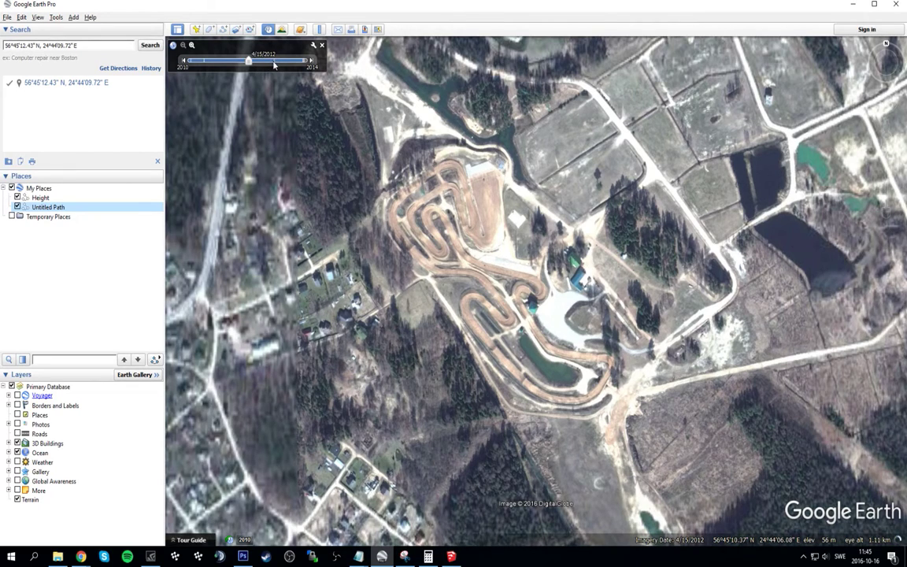
pyautogui.click(262, 64)
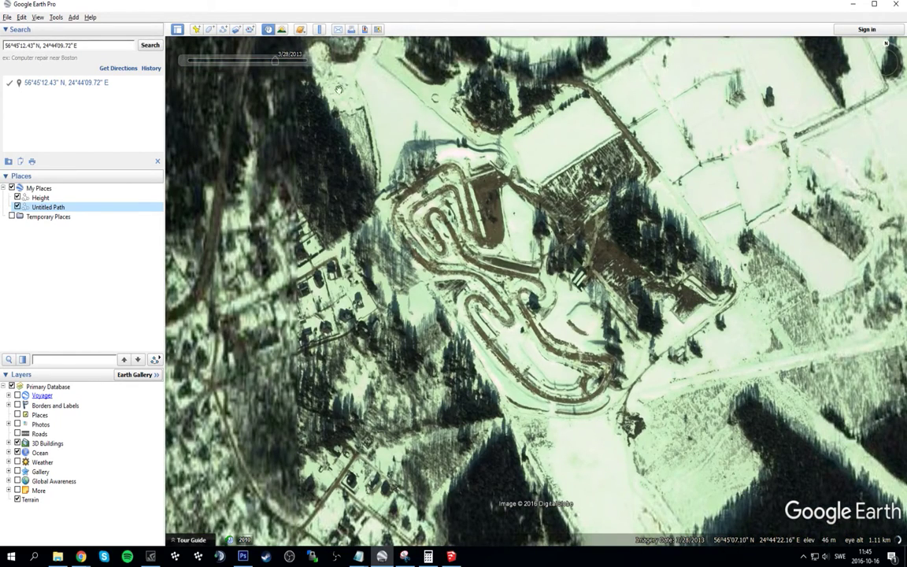
pyautogui.click(184, 61)
pyautogui.click(183, 60)
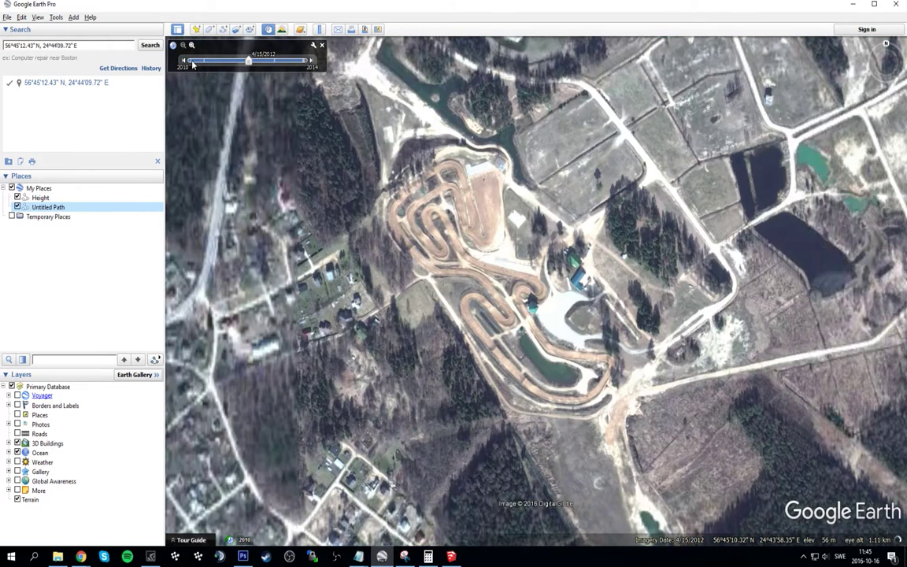
pyautogui.click(184, 61)
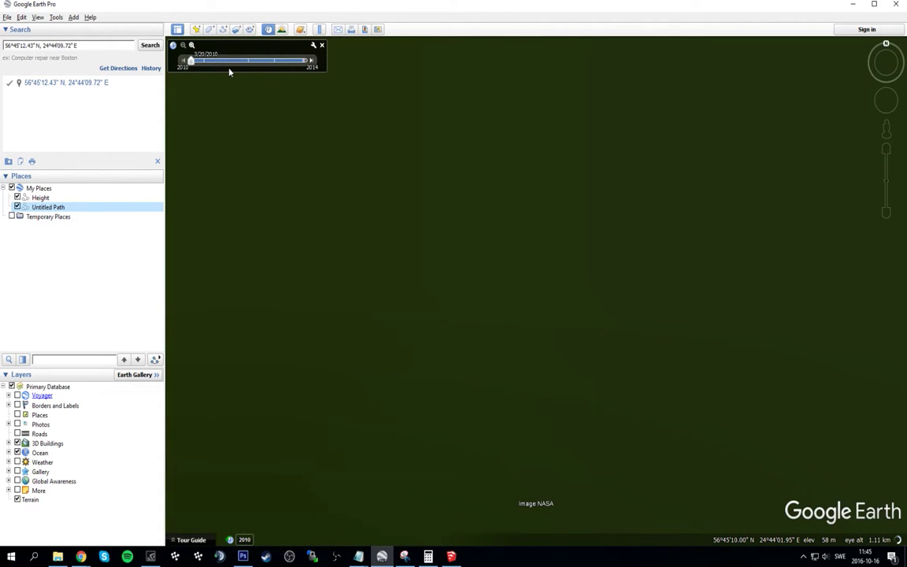
pyautogui.click(204, 63)
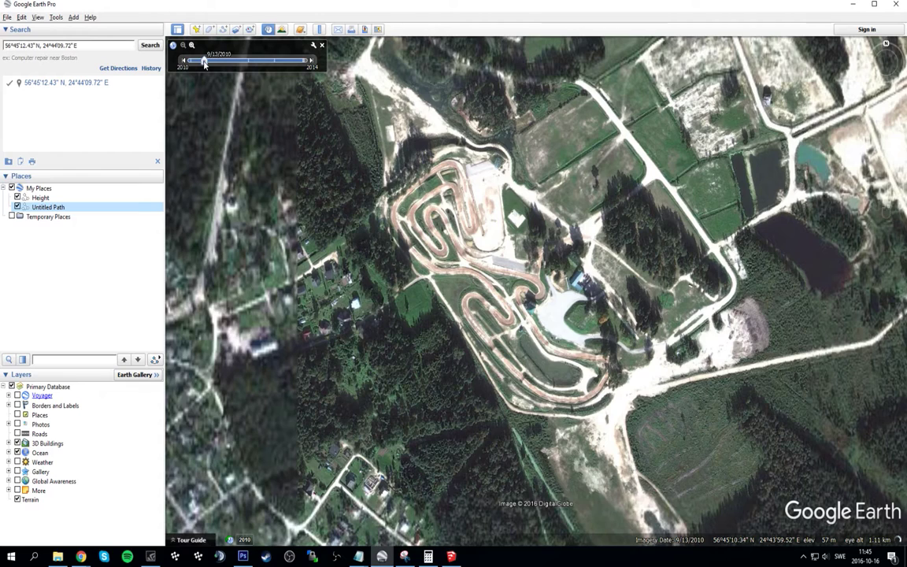
# Step: Settle on the 4/23/2014 imagery after rechecking 3/28/2013, then minimise Google Earth
pyautogui.moveTo(207, 65); pyautogui.dragTo(312, 69)
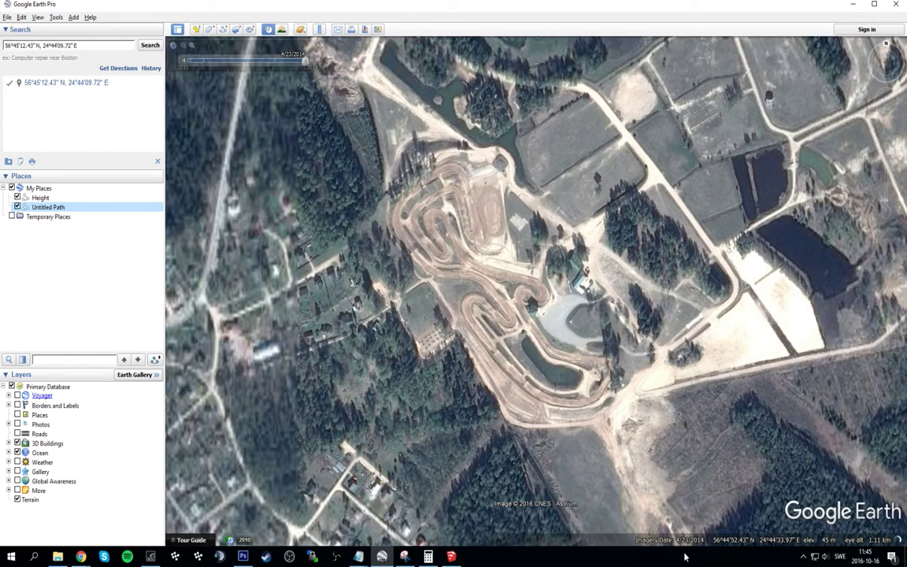
pyautogui.click(277, 65)
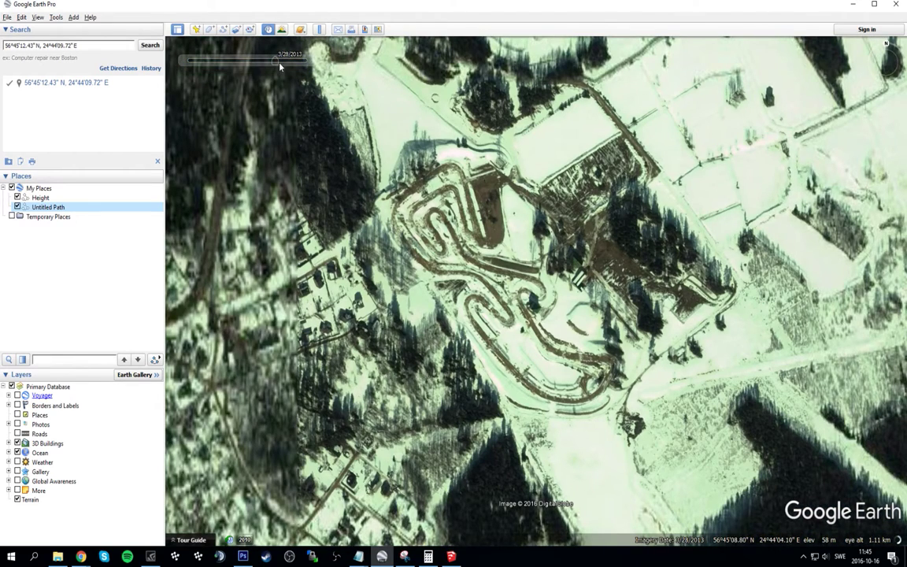
pyautogui.moveTo(271, 61); pyautogui.dragTo(306, 66)
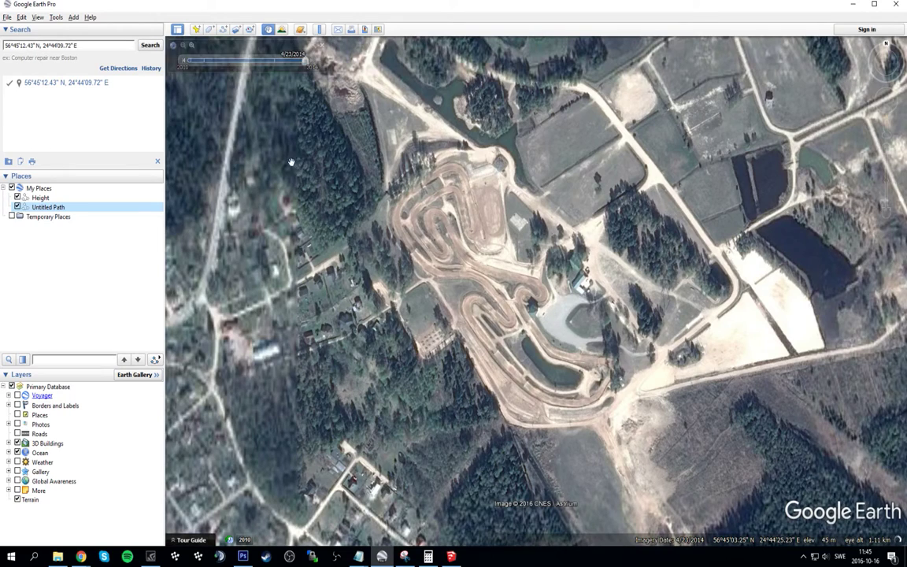
pyautogui.click(852, 4)
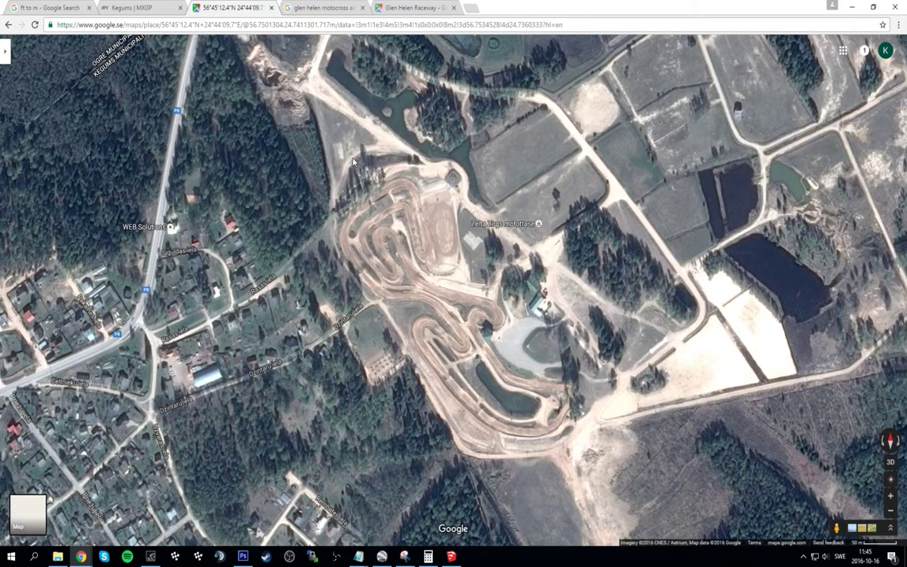
# Step: Start a Google Maps distance measurement from west of the track to east of it
pyautogui.rightClick(260, 140)
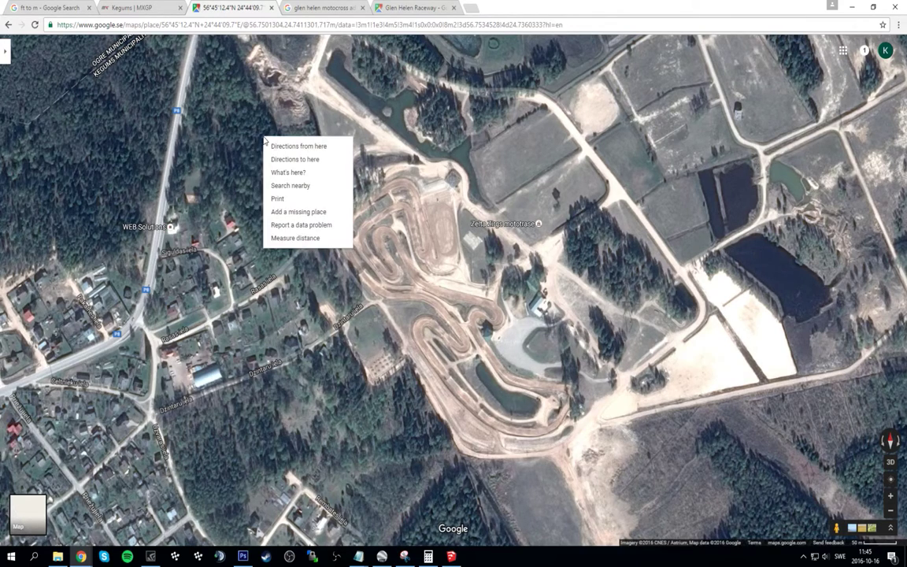
pyautogui.click(283, 236)
pyautogui.click(262, 140)
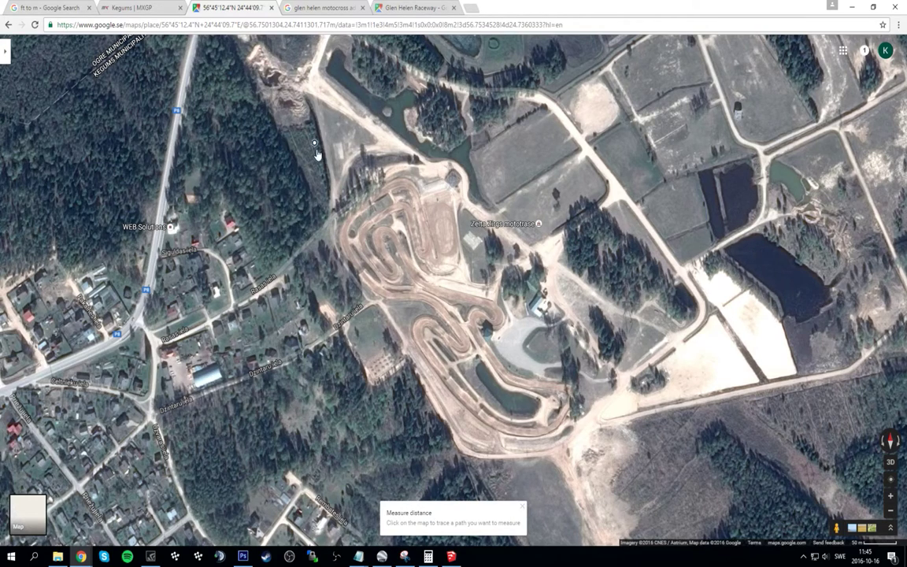
pyautogui.click(275, 138)
pyautogui.click(579, 145)
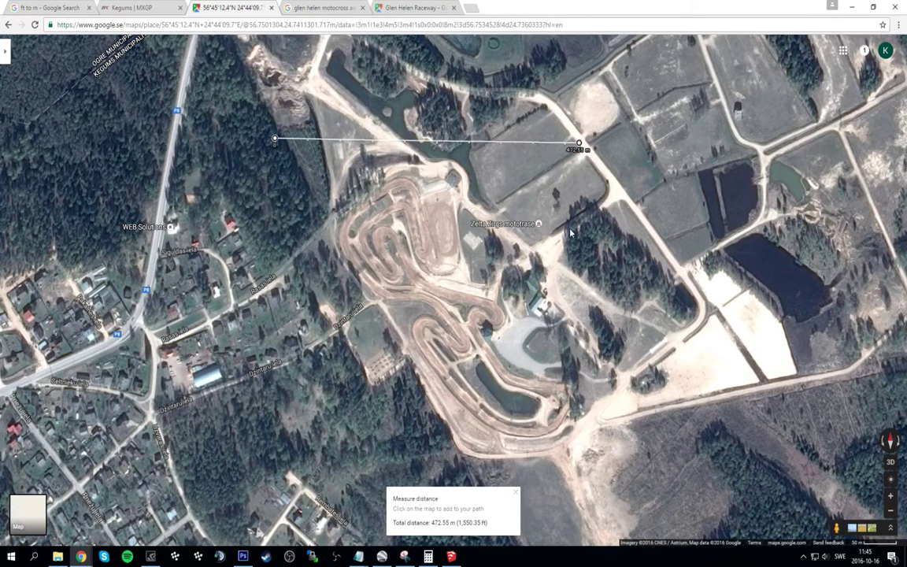
pyautogui.moveTo(275, 138); pyautogui.dragTo(287, 149)
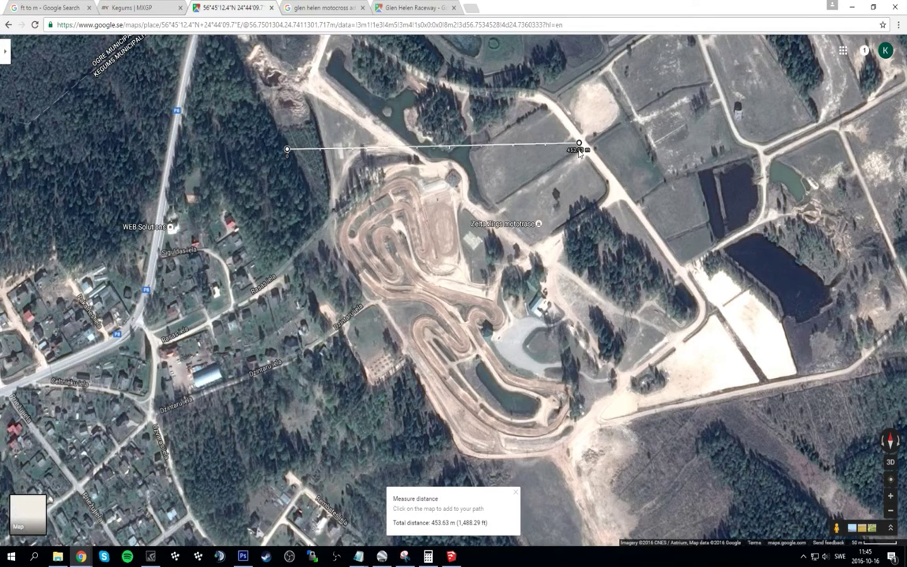
pyautogui.moveTo(579, 144); pyautogui.dragTo(578, 148)
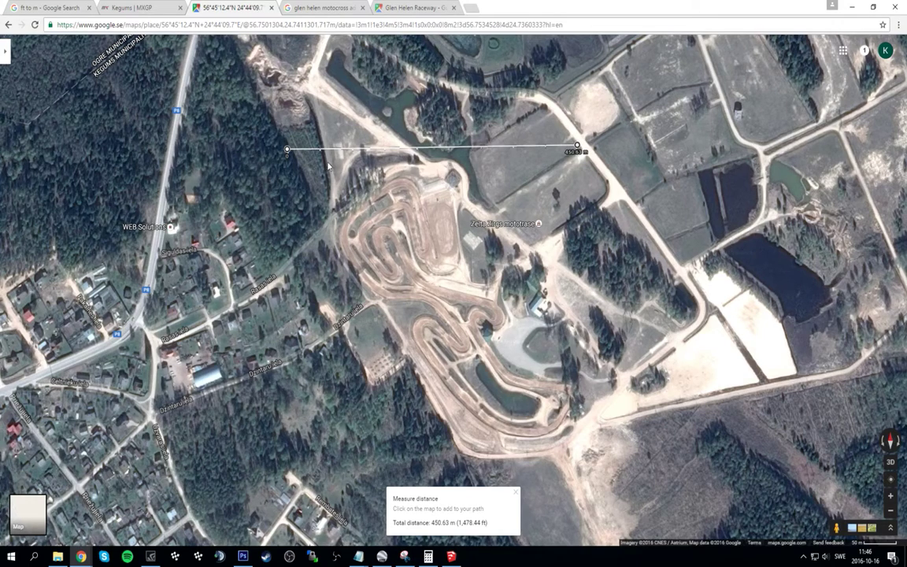
pyautogui.moveTo(288, 149); pyautogui.dragTo(269, 149)
pyautogui.moveTo(577, 147); pyautogui.dragTo(619, 151)
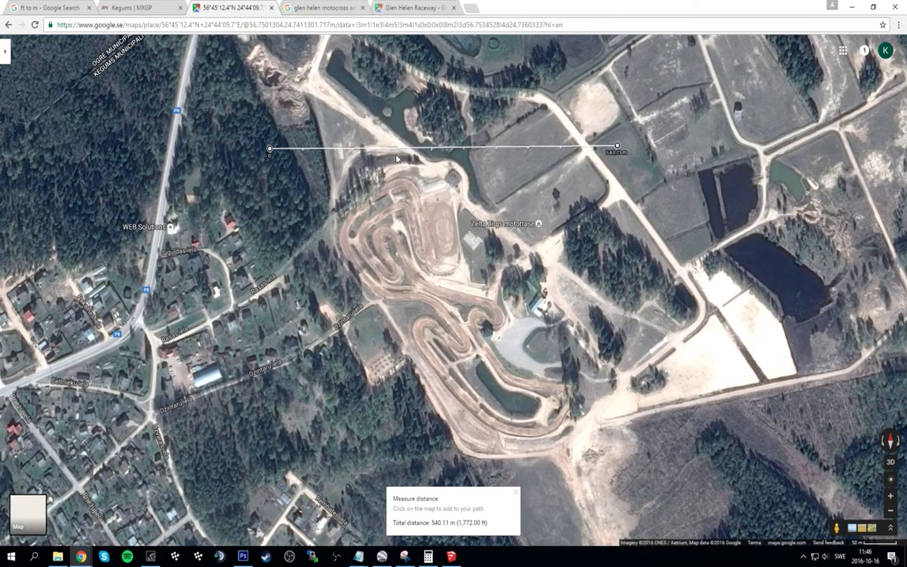
# Step: Adjust both endpoints until the line sits level along the north edge, reading 541.50 m
pyautogui.moveTo(269, 149); pyautogui.dragTo(73, 83)
pyautogui.moveTo(617, 146); pyautogui.dragTo(772, 81)
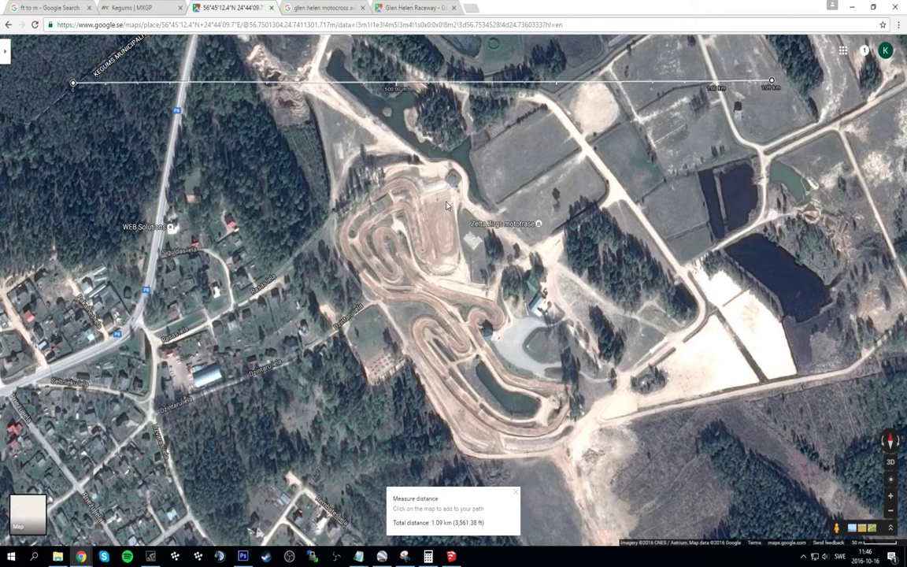
pyautogui.moveTo(74, 83); pyautogui.dragTo(248, 164)
pyautogui.moveTo(771, 81); pyautogui.dragTo(608, 162)
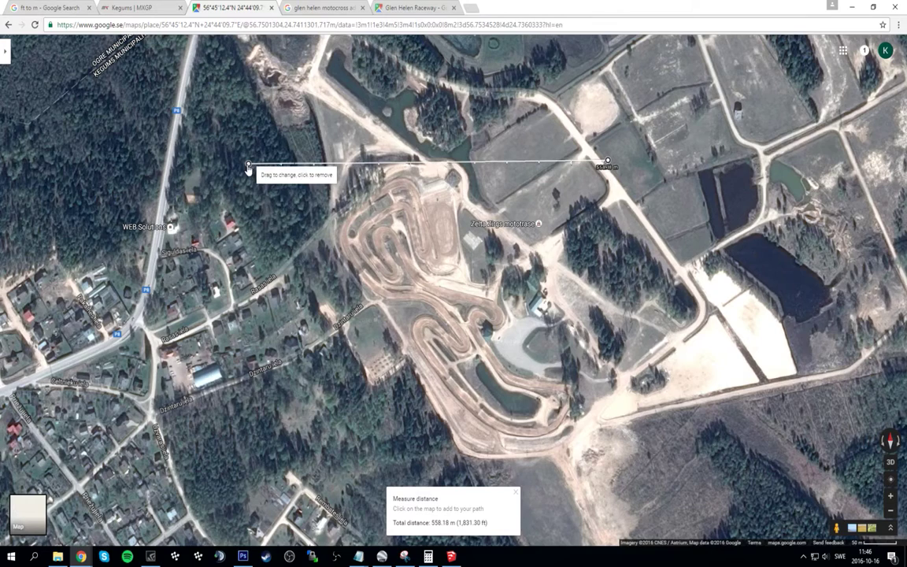
pyautogui.moveTo(248, 164); pyautogui.dragTo(262, 161)
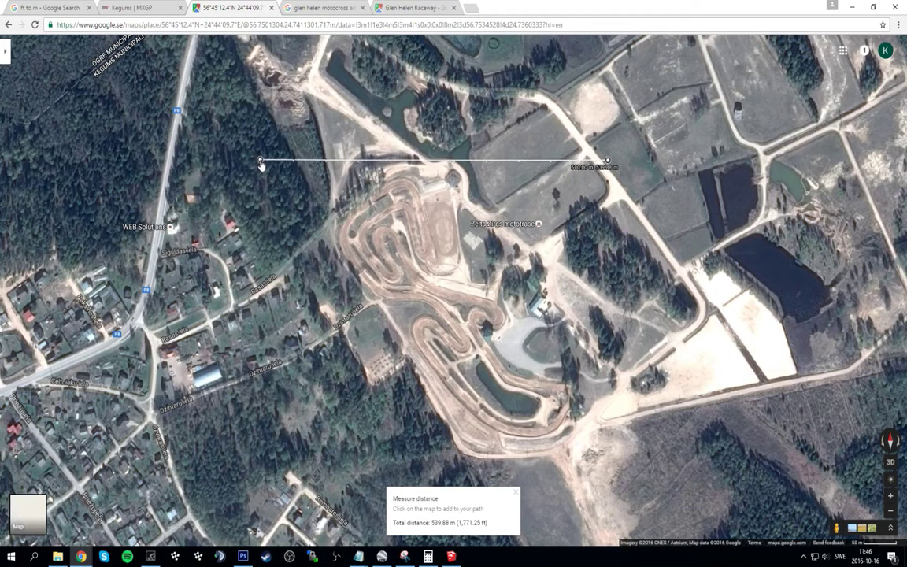
pyautogui.moveTo(608, 161); pyautogui.dragTo(619, 160)
pyautogui.moveTo(262, 163); pyautogui.dragTo(271, 153)
pyautogui.moveTo(619, 162)
pyautogui.mouseDown()
pyautogui.moveTo(603, 156)
pyautogui.moveTo(616, 153)
pyautogui.mouseUp()
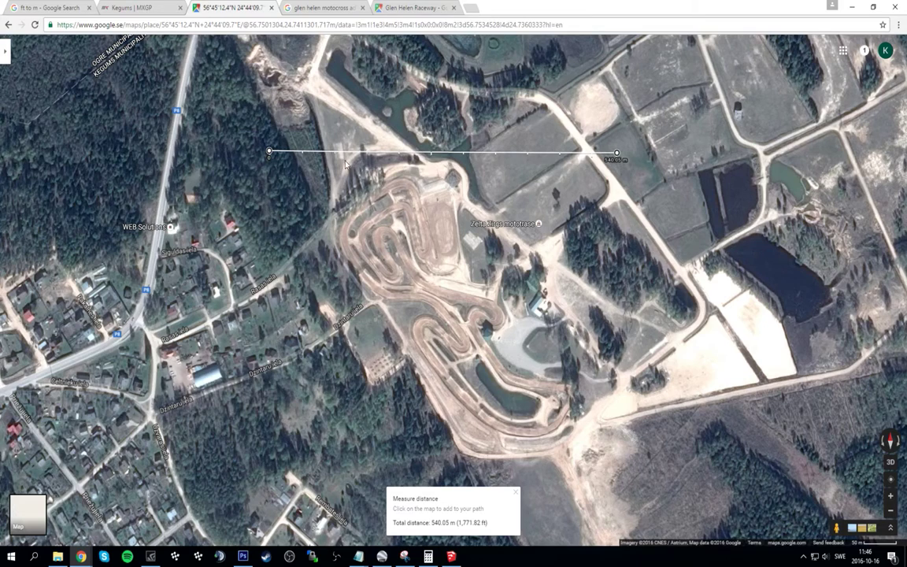
pyautogui.moveTo(269, 151); pyautogui.dragTo(270, 157)
# Step: In Notepad, bring up the 2049FT = 624M note, hide the other note, and note 540m
pyautogui.hotkey('alt', 'Tab')
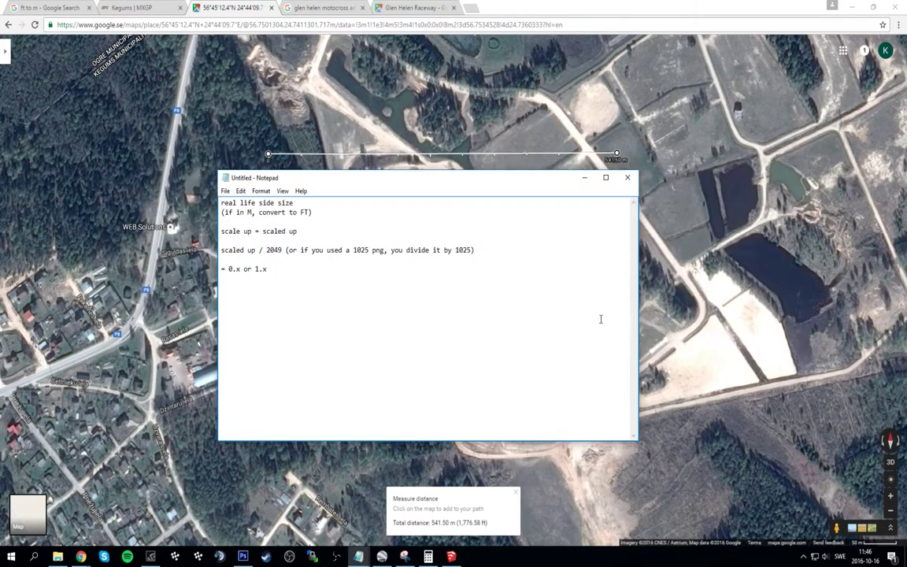
pyautogui.hotkey('alt', 'Tab')
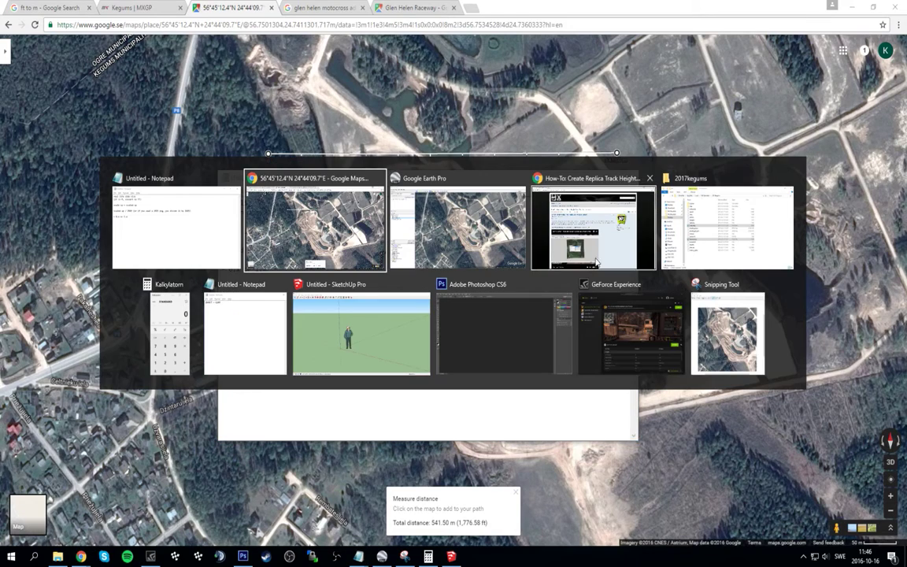
pyautogui.click(252, 314)
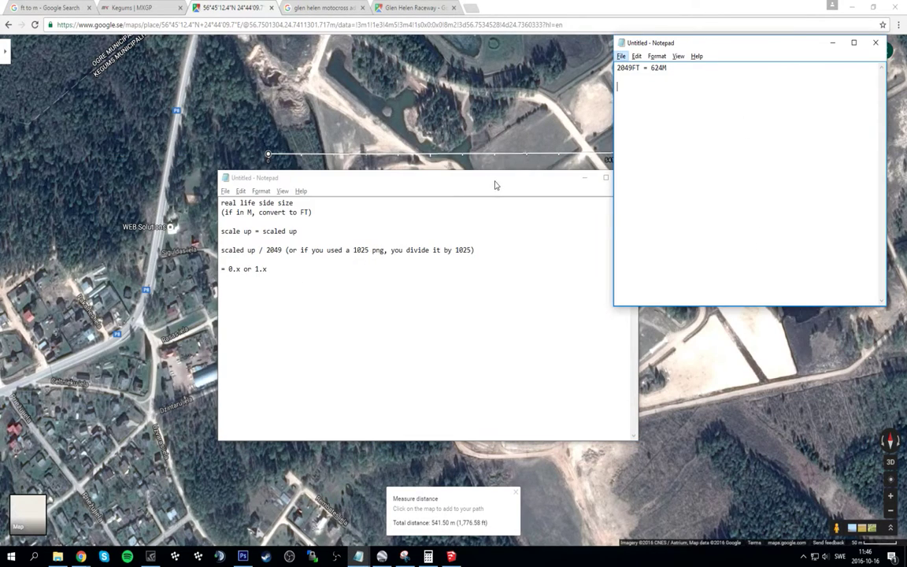
pyautogui.click(585, 178)
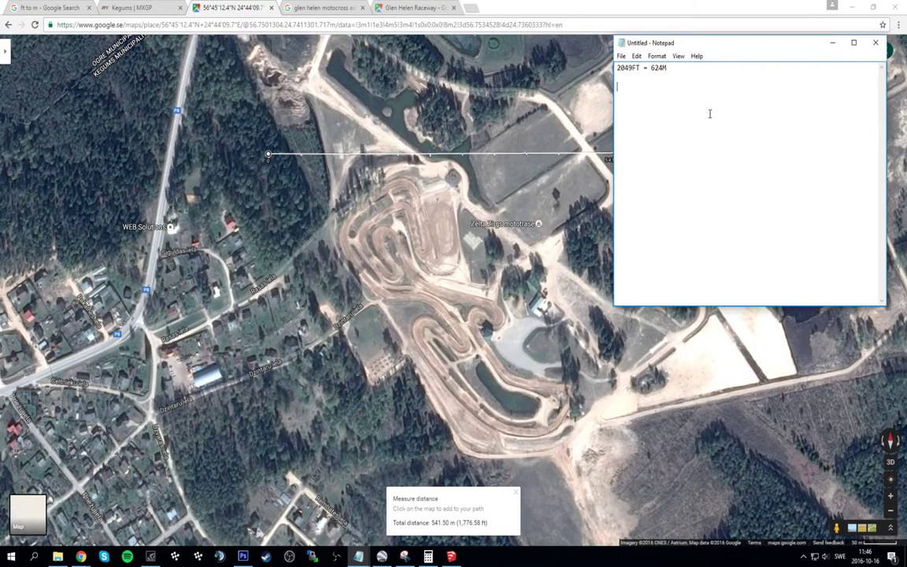
pyautogui.write('540m')
# Step: Add a third measuring point running the measurement down the track's east side
pyautogui.click(470, 127)
pyautogui.moveTo(470, 127); pyautogui.dragTo(623, 511)
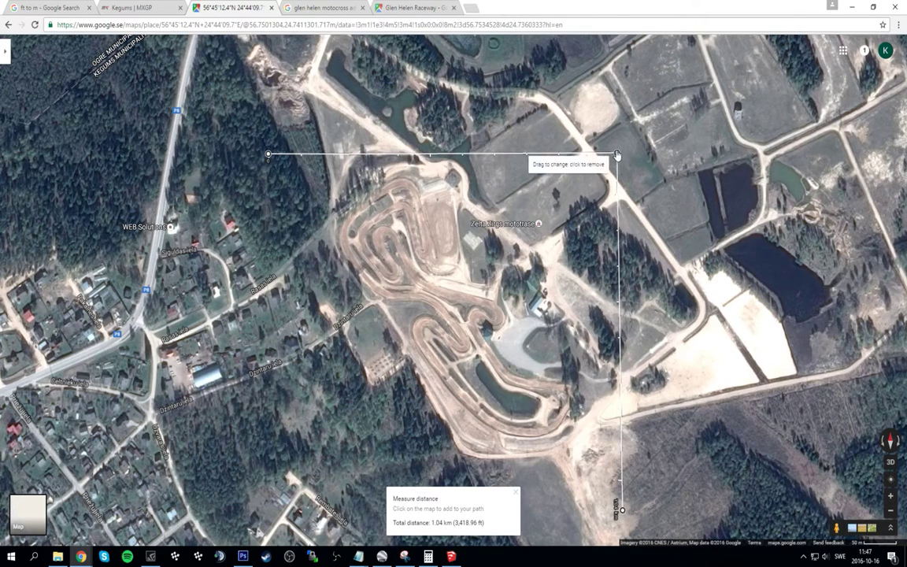
pyautogui.moveTo(616, 151); pyautogui.dragTo(617, 139)
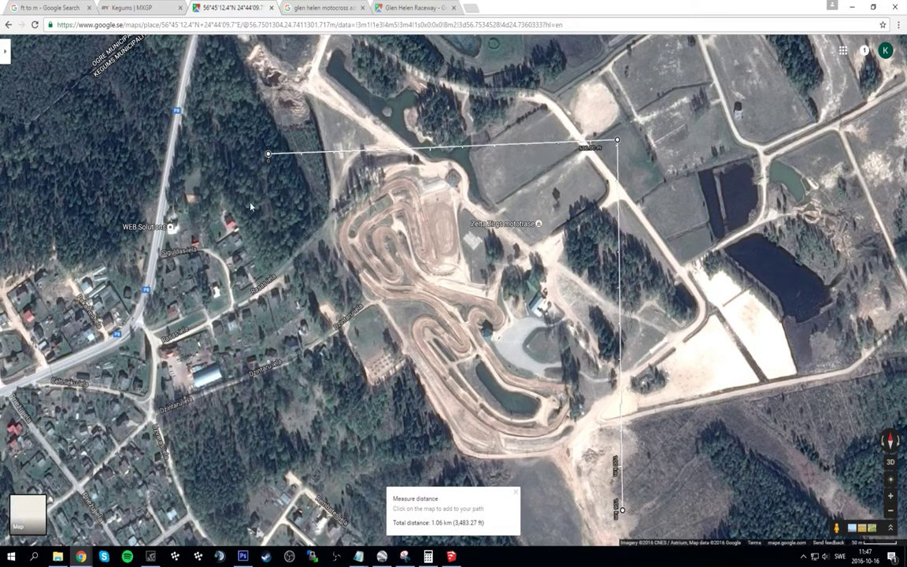
pyautogui.moveTo(269, 154); pyautogui.dragTo(266, 142)
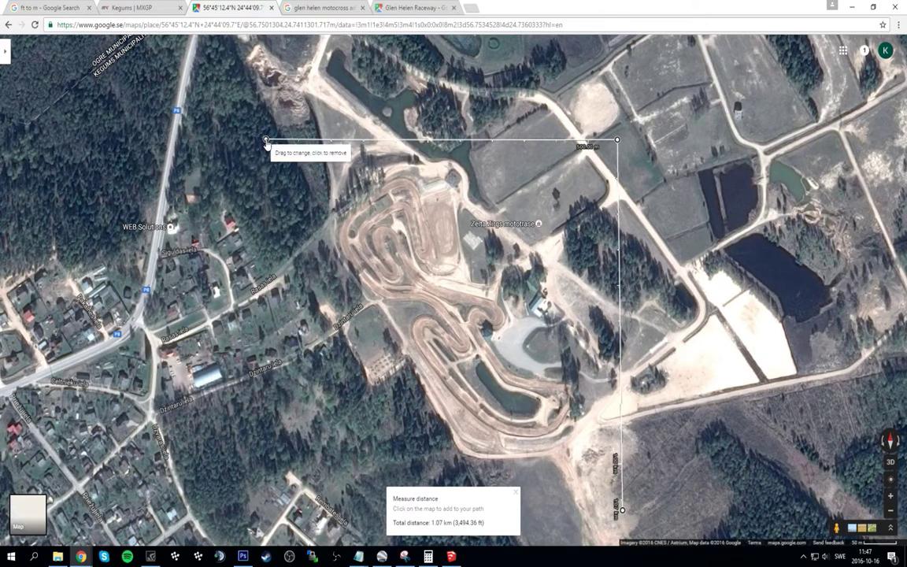
pyautogui.moveTo(623, 512); pyautogui.dragTo(624, 521)
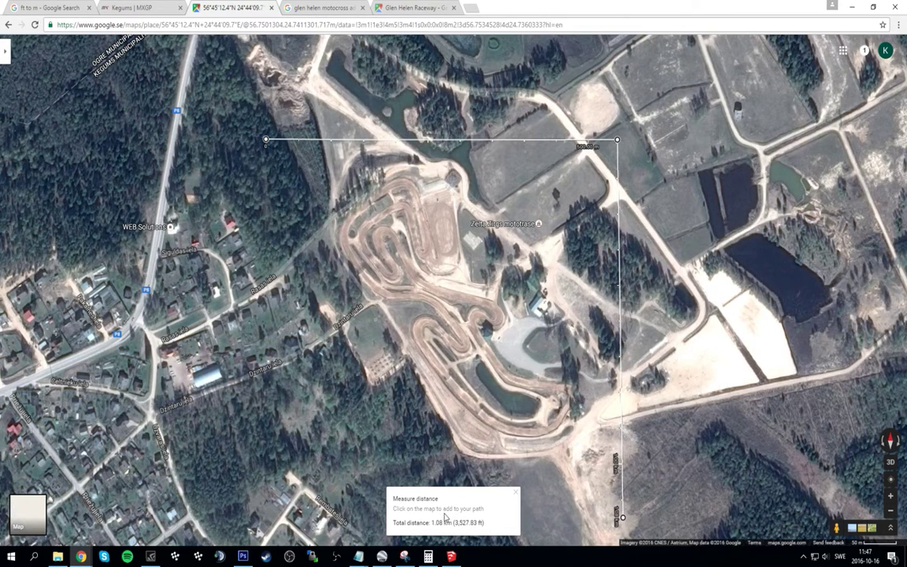
# Step: Return to the Notepad scale notes and correct the mistyped characters
pyautogui.hotkey('alt', 'Tab')
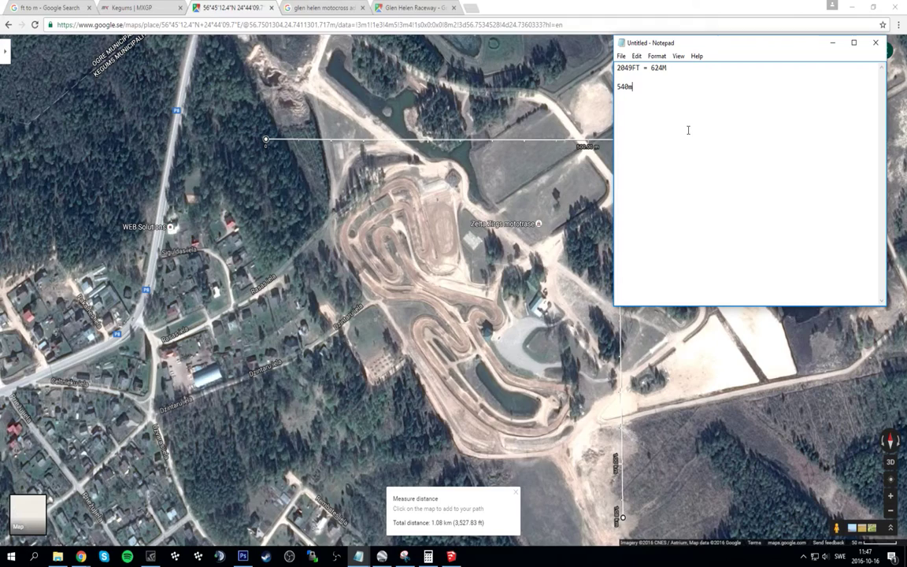
pyautogui.write('10')
pyautogui.press('BackSpace')
pyautogui.press('BackSpace')
# Step: Convert 540 metres to feet (1771.65 ft) and record 540m = 1771ft in Notepad
pyautogui.click(47, 8)
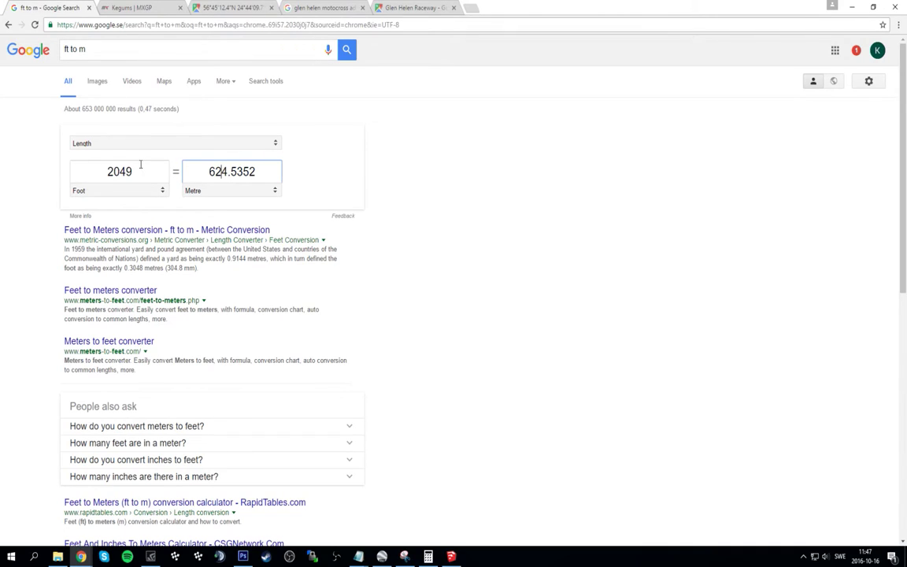
pyautogui.moveTo(186, 172); pyautogui.dragTo(377, 179)
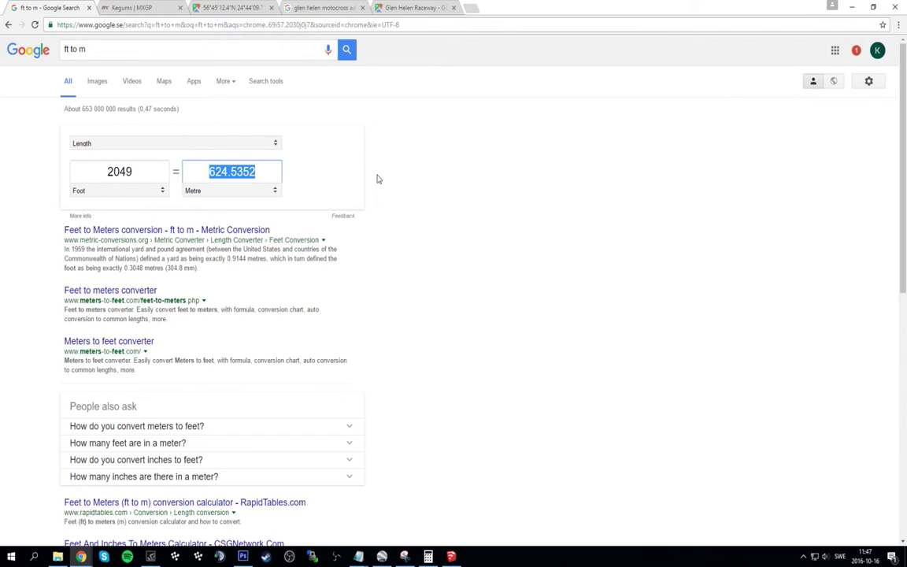
pyautogui.write('540')
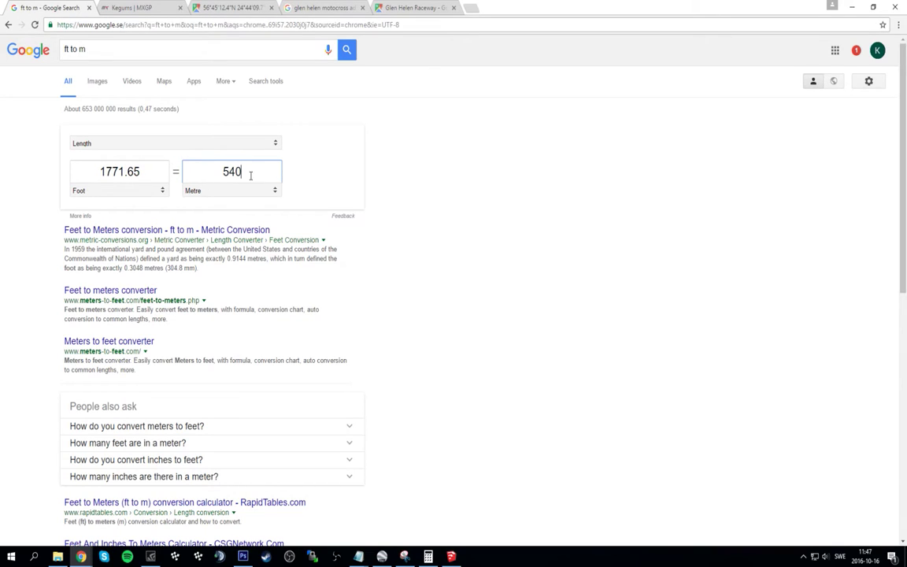
pyautogui.hotkey('alt', 'Tab')
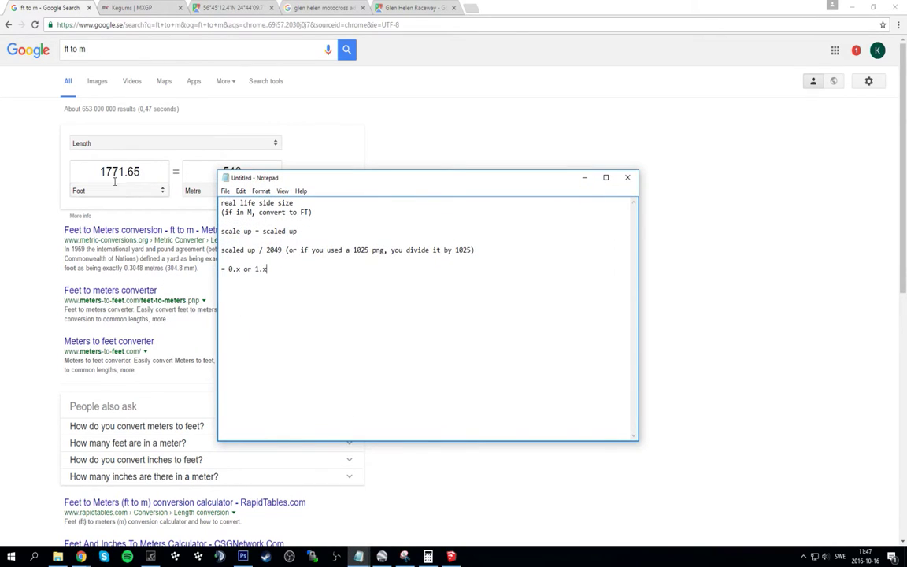
pyautogui.hotkey('alt', 'Tab')
pyautogui.hotkey('alt', 'Tab')
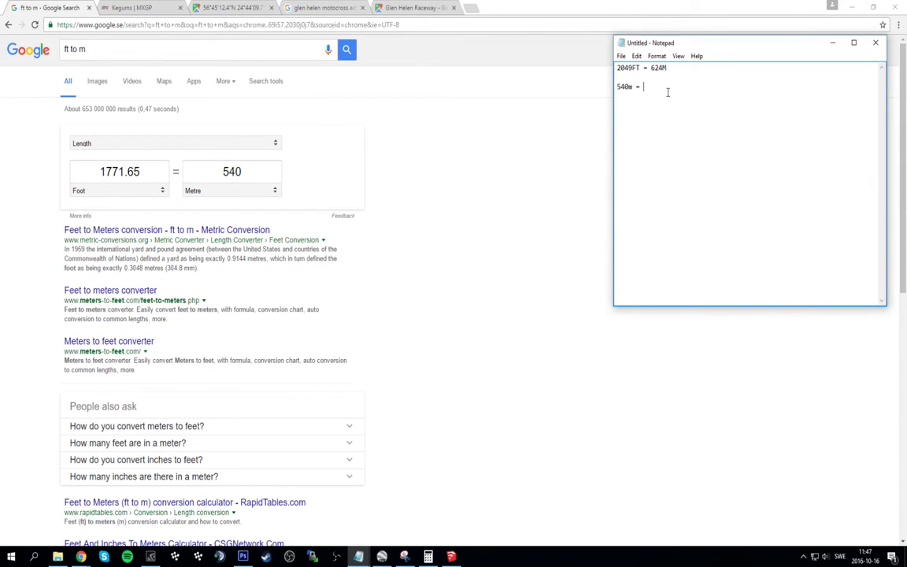
pyautogui.write('1771ft')
# Step: Switch browser tabs back to the measured satellite map of the track
pyautogui.click(128, 7)
pyautogui.click(319, 7)
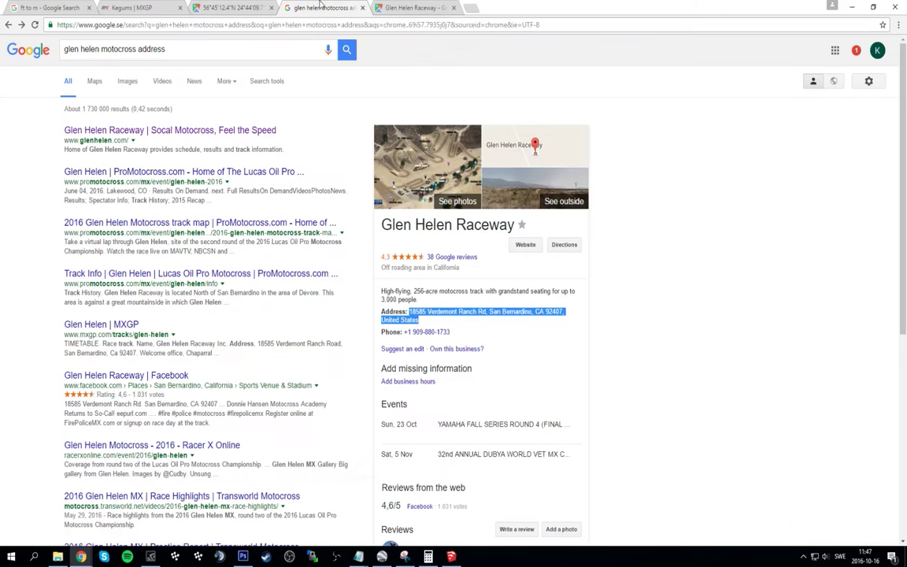
pyautogui.click(247, 7)
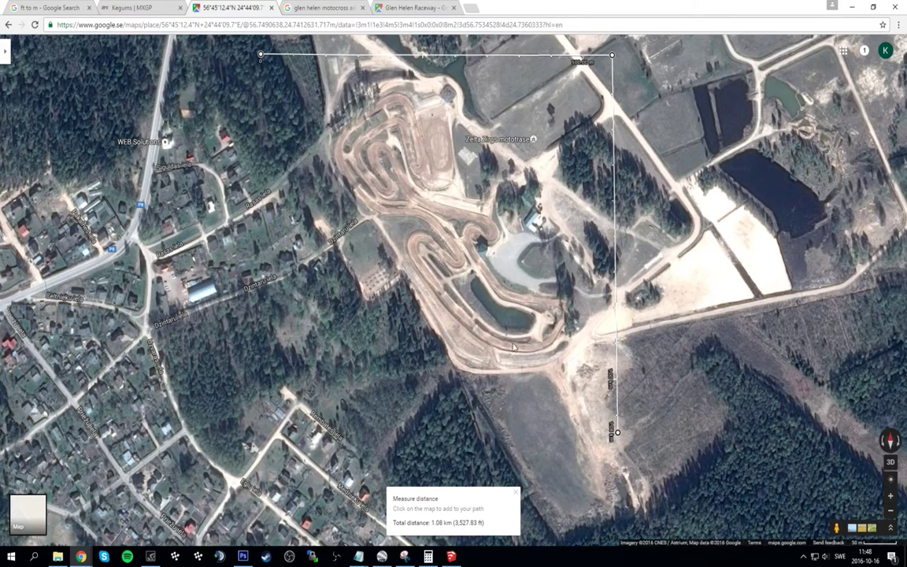
# Step: Launch Snipping Tool via Start search, discarding the old snip without saving
pyautogui.press('super')
pyautogui.write('sni')
pyautogui.press('Return')
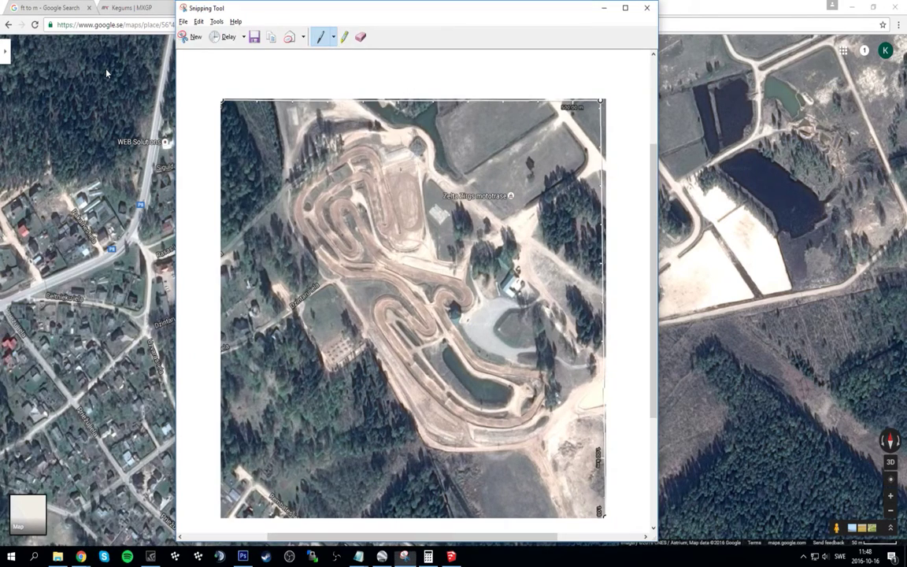
pyautogui.click(647, 7)
pyautogui.click(456, 281)
pyautogui.press('super')
pyautogui.write('sni')
pyautogui.press('Return')
# Step: Snip a square around the track framed by the measuring lines and copy it
pyautogui.click(164, 119)
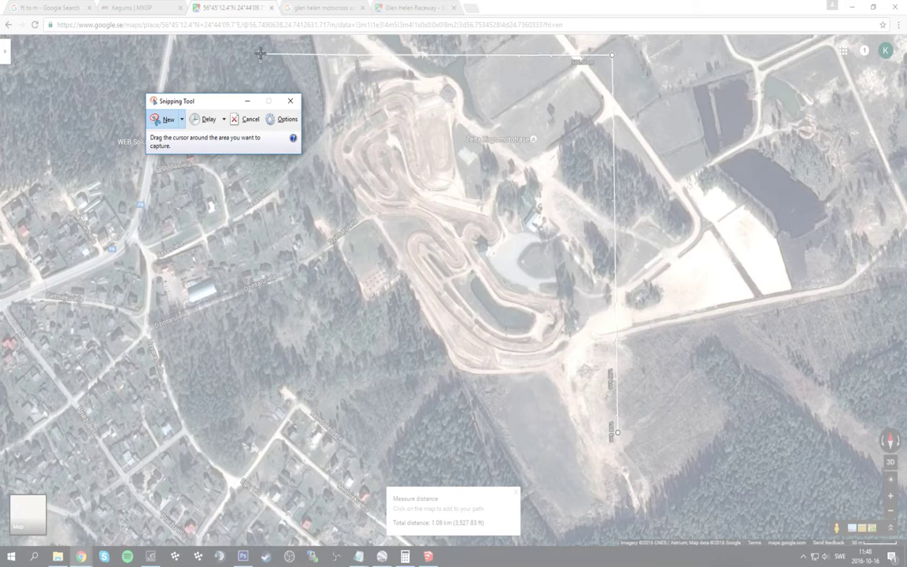
pyautogui.moveTo(261, 54); pyautogui.dragTo(618, 432)
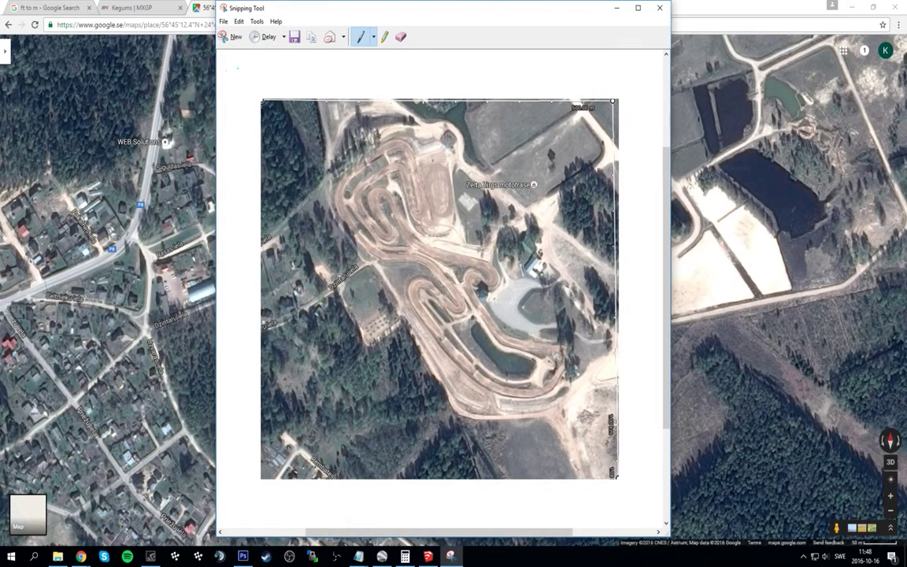
pyautogui.hotkey('alt', 'Tab')
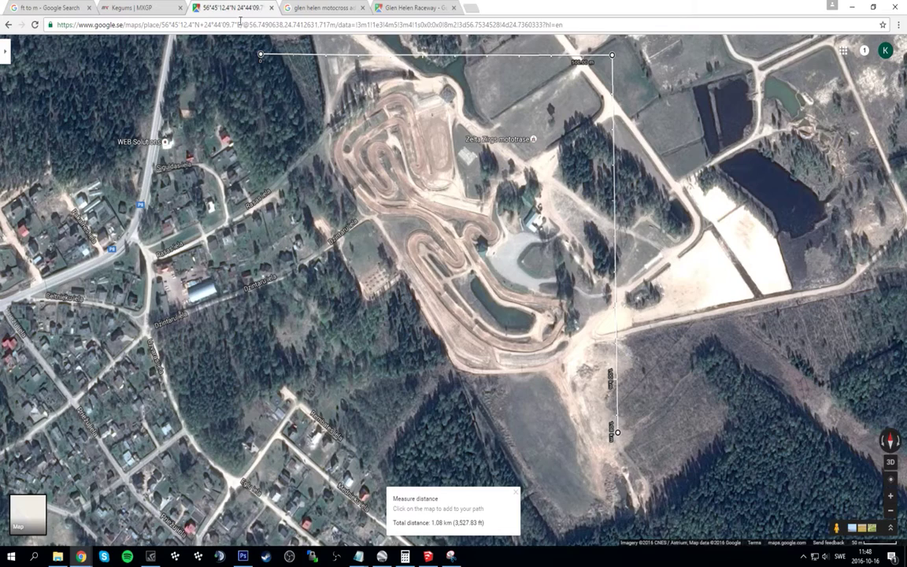
pyautogui.hotkey('alt', 'Tab')
pyautogui.rightClick(378, 219)
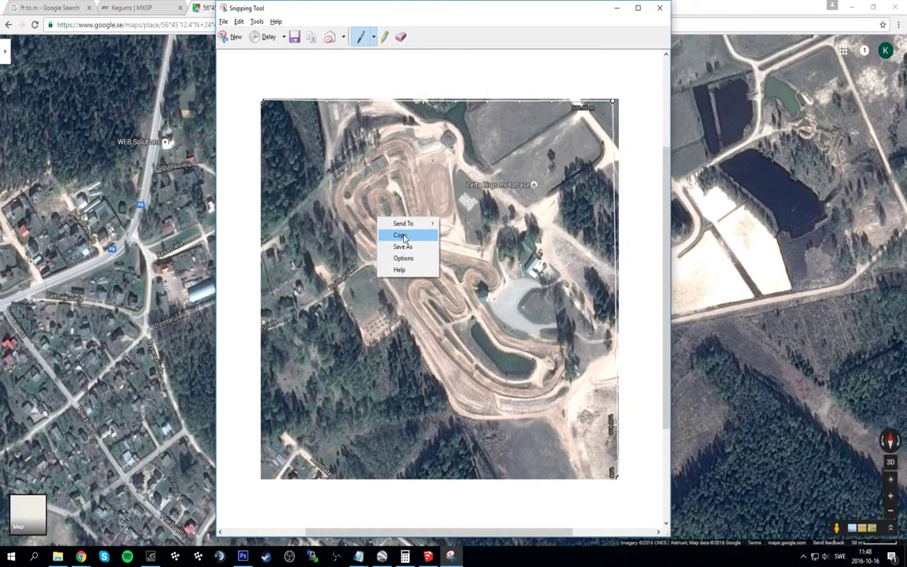
pyautogui.click(403, 236)
# Step: In Photoshop, create a transparent 758×725 clipboard-sized document and paste the track snip as Layer 1
pyautogui.hotkey('alt', 'Tab')
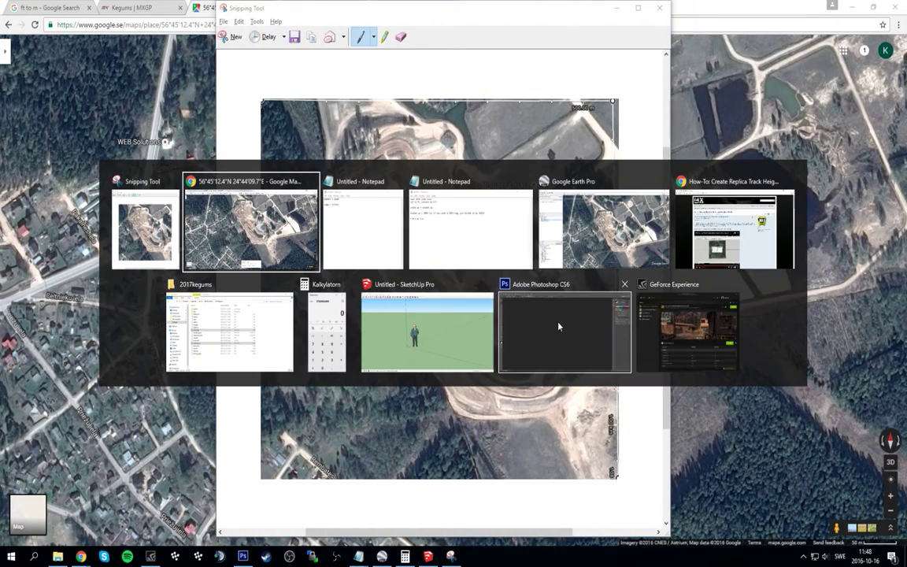
pyautogui.hotkey('ctrl', 'n')
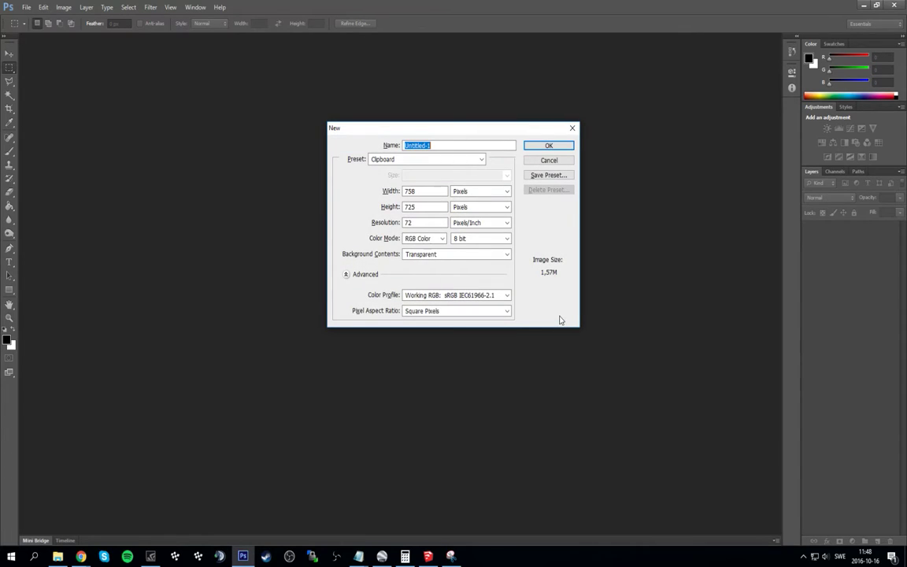
pyautogui.press('Return')
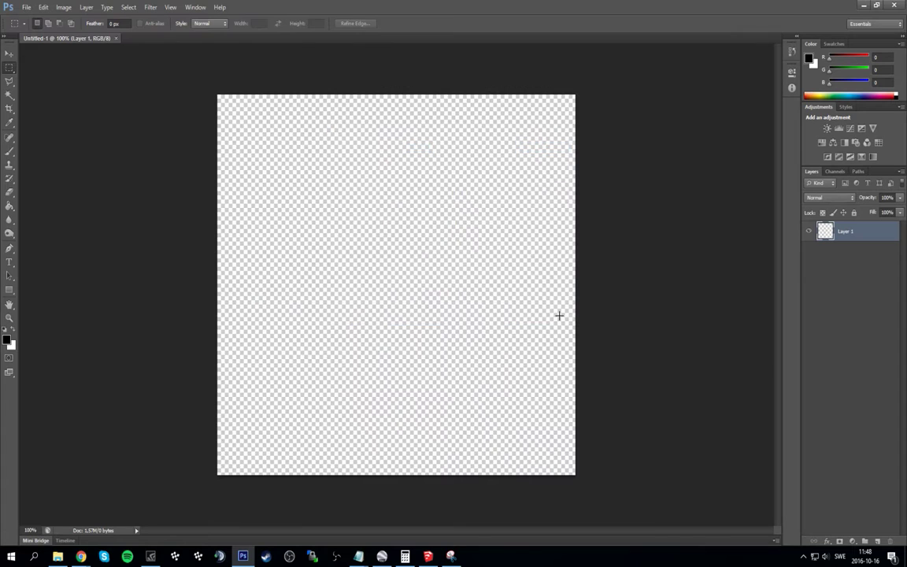
pyautogui.hotkey('ctrl', 'v')
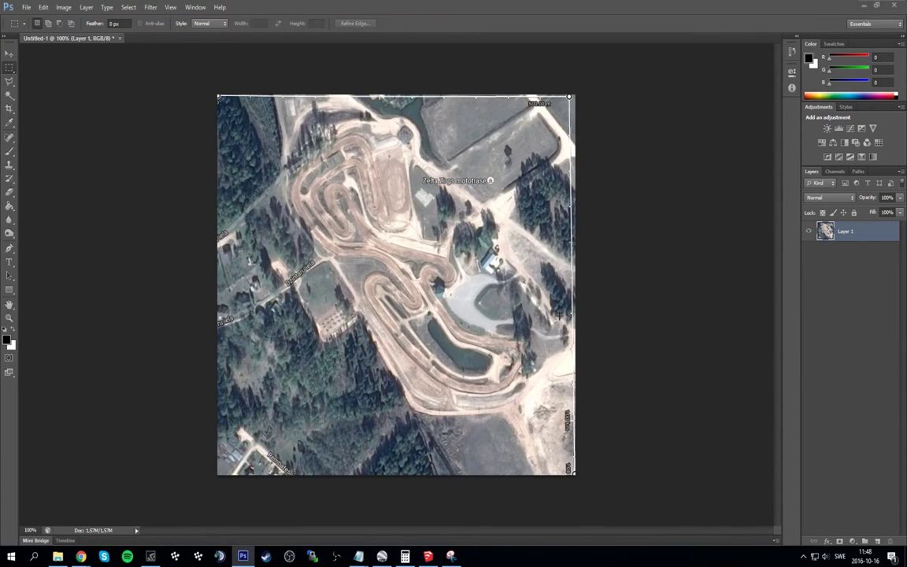
pyautogui.hotkey('alt', 'Tab')
pyautogui.hotkey('alt', 'Tab')
pyautogui.hotkey('alt', 'Tab')
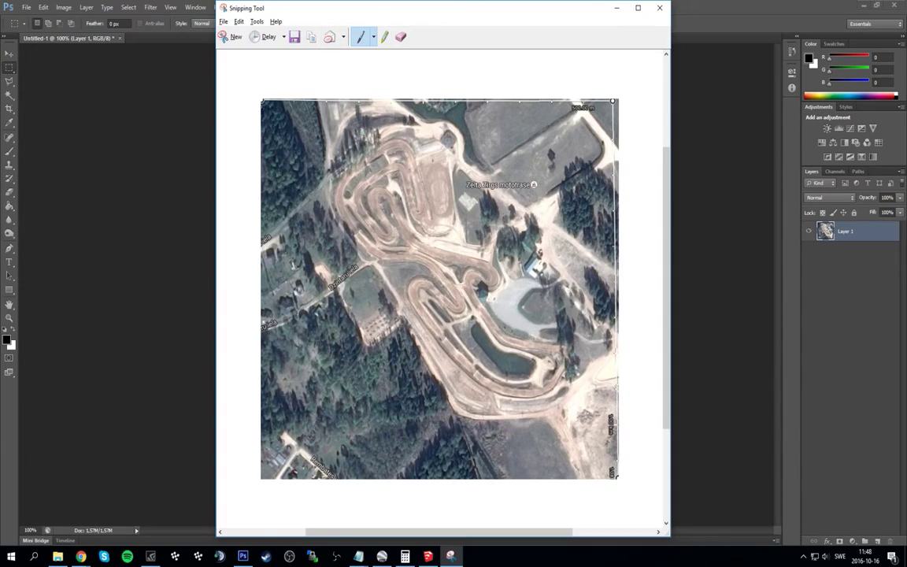
# Step: Test the pen, eraser and highlighter on the track snip
pyautogui.moveTo(368, 140)
pyautogui.mouseDown()
pyautogui.moveTo(398, 122)
pyautogui.moveTo(438, 140)
pyautogui.moveTo(460, 106)
pyautogui.mouseUp()
pyautogui.click(401, 36)
pyautogui.click(347, 178)
pyautogui.click(384, 36)
pyautogui.moveTo(504, 110)
pyautogui.mouseDown()
pyautogui.moveTo(476, 162)
pyautogui.moveTo(572, 112)
pyautogui.mouseUp()
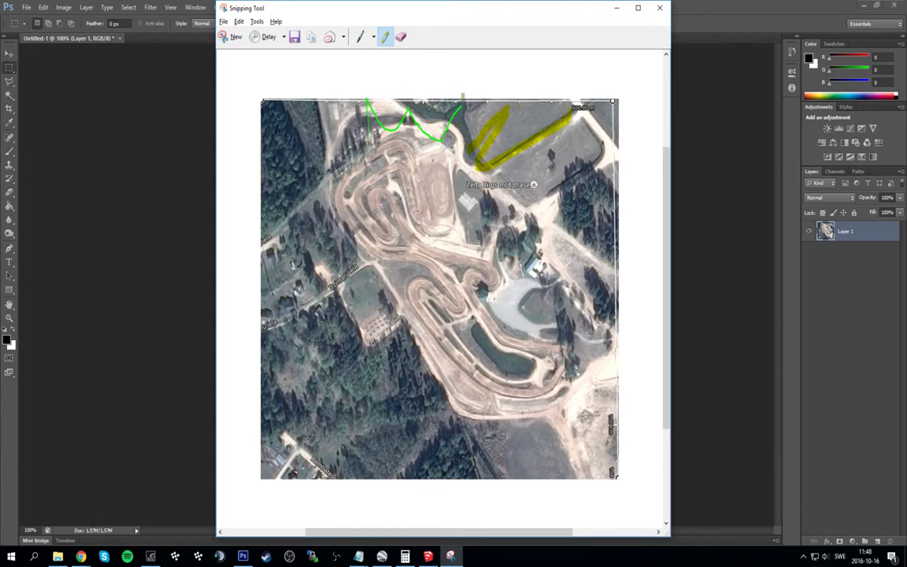
# Step: Draw a few more pen lines, then close Snipping Tool without saving
pyautogui.click(360, 36)
pyautogui.moveTo(555, 289)
pyautogui.mouseDown()
pyautogui.moveTo(609, 289)
pyautogui.moveTo(582, 400)
pyautogui.moveTo(600, 473)
pyautogui.mouseUp()
pyautogui.moveTo(516, 466)
pyautogui.mouseDown()
pyautogui.moveTo(319, 394)
pyautogui.moveTo(299, 157)
pyautogui.moveTo(277, 87)
pyautogui.mouseUp()
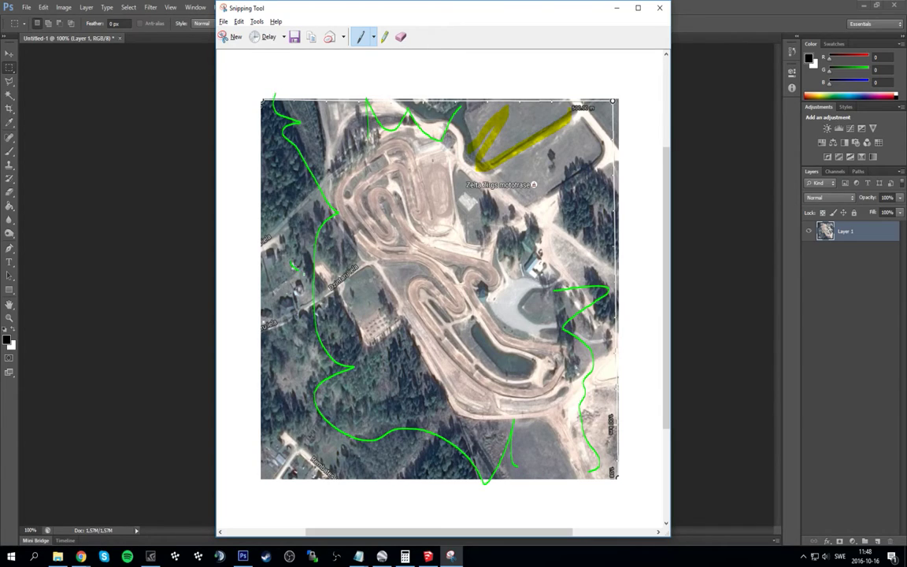
pyautogui.moveTo(268, 284)
pyautogui.mouseDown()
pyautogui.moveTo(339, 418)
pyautogui.moveTo(228, 398)
pyautogui.moveTo(429, 252)
pyautogui.mouseUp()
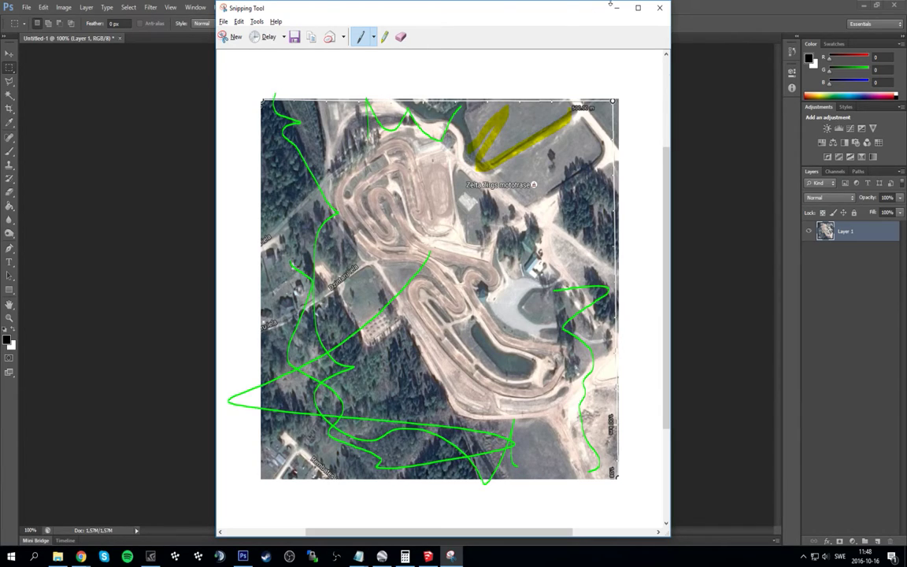
pyautogui.hotkey('alt', 'F4')
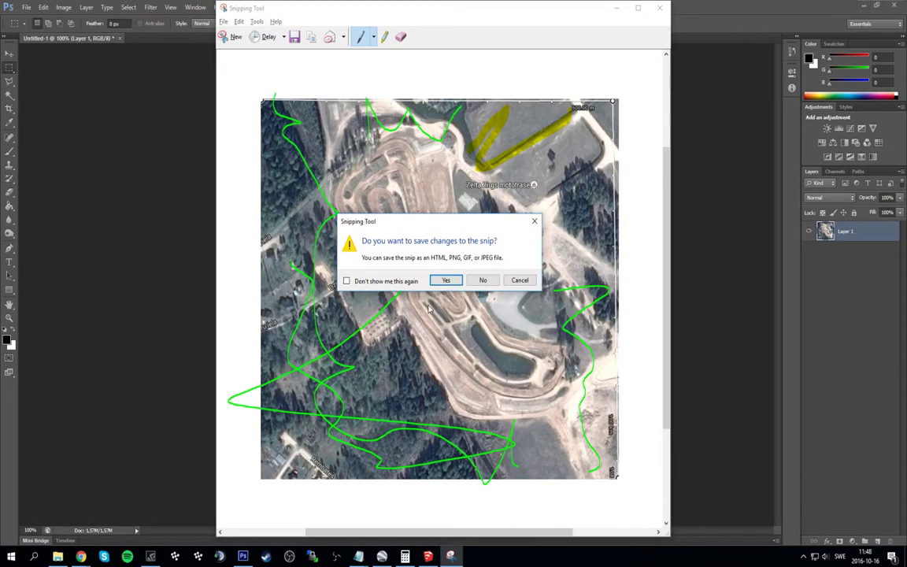
pyautogui.click(483, 281)
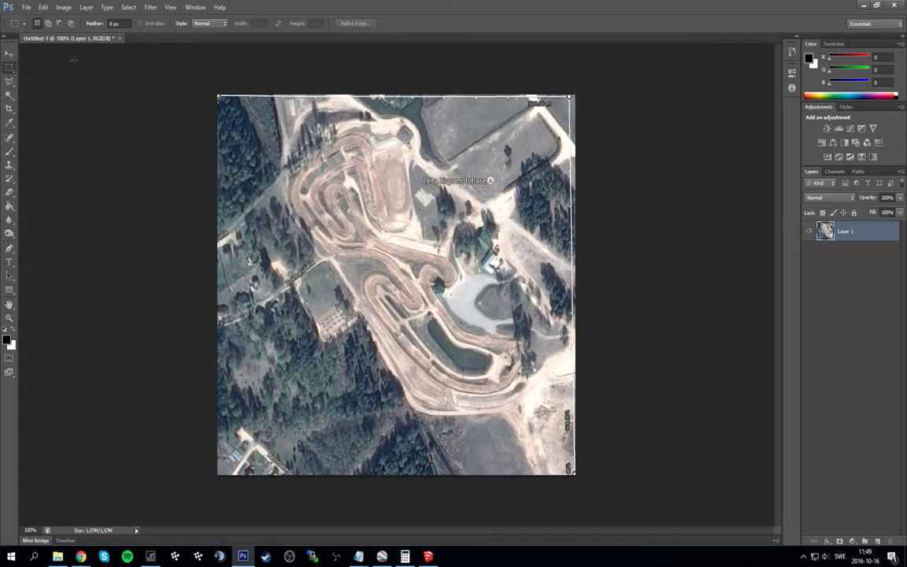
# Step: Switch to the Rectangular Marquee tool and make a trial selection on the map
pyautogui.click(9, 53)
pyautogui.click(11, 70)
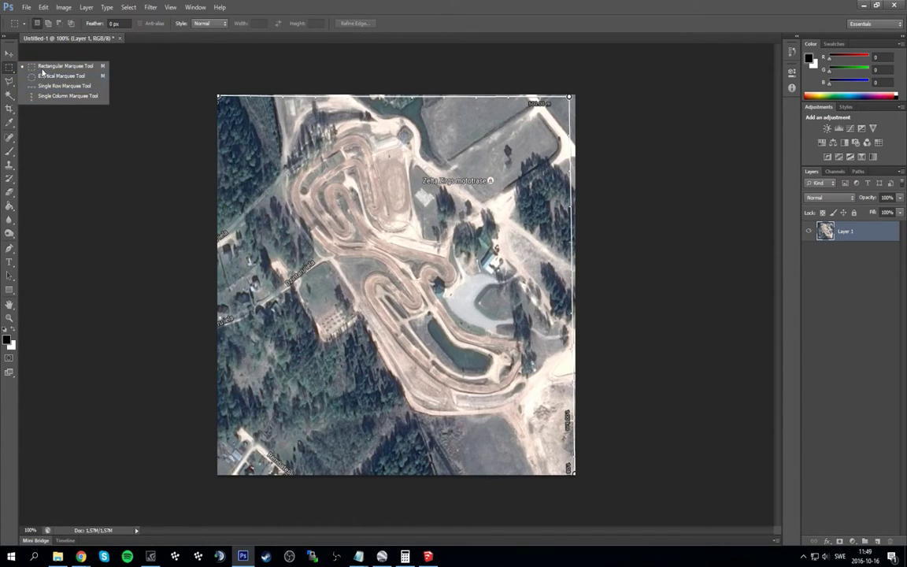
pyautogui.click(42, 68)
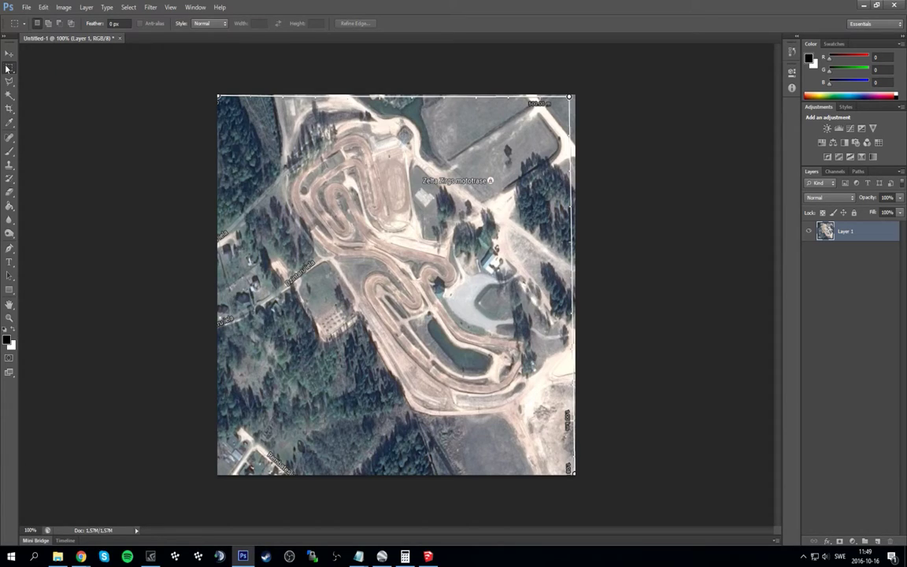
pyautogui.moveTo(258, 133); pyautogui.dragTo(373, 287)
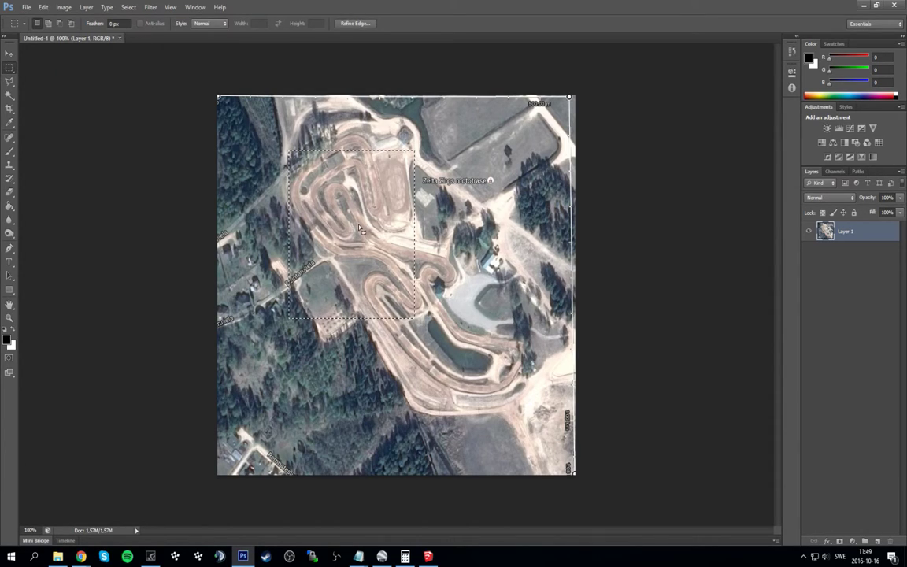
pyautogui.click(279, 53)
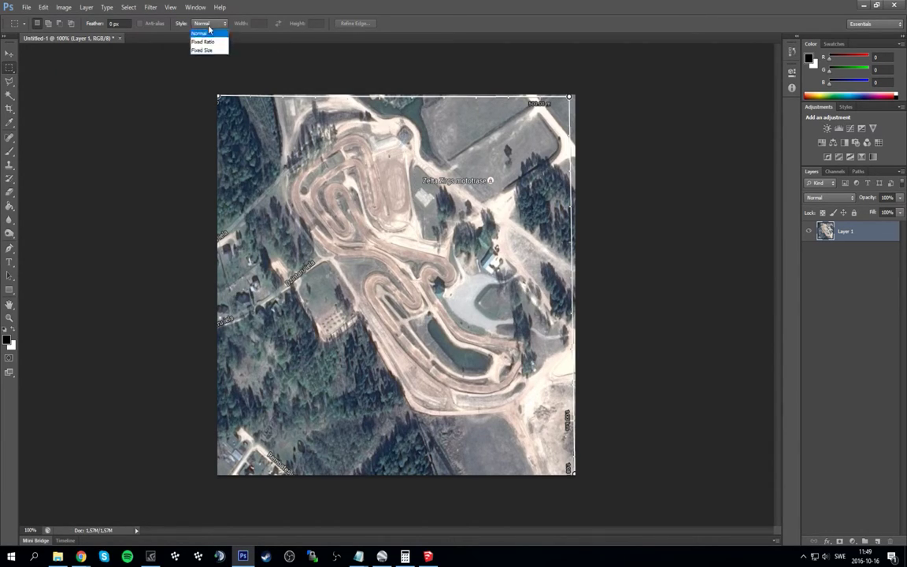
# Step: Set the marquee style to Fixed Ratio 1:1 and select a full-height square, nudged right
pyautogui.click(209, 29)
pyautogui.click(208, 50)
pyautogui.click(205, 29)
pyautogui.click(222, 40)
pyautogui.moveTo(197, 78); pyautogui.dragTo(560, 439)
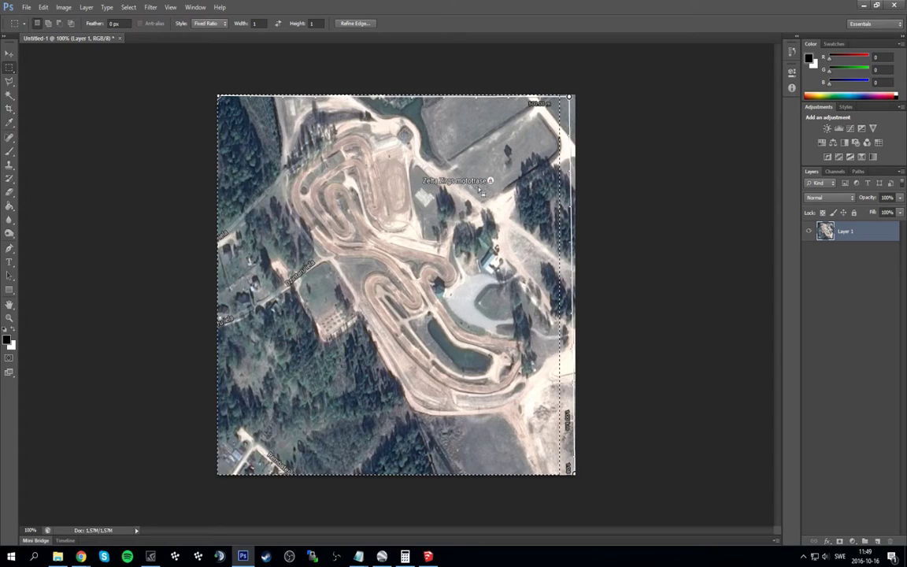
pyautogui.moveTo(431, 347); pyautogui.dragTo(447, 351)
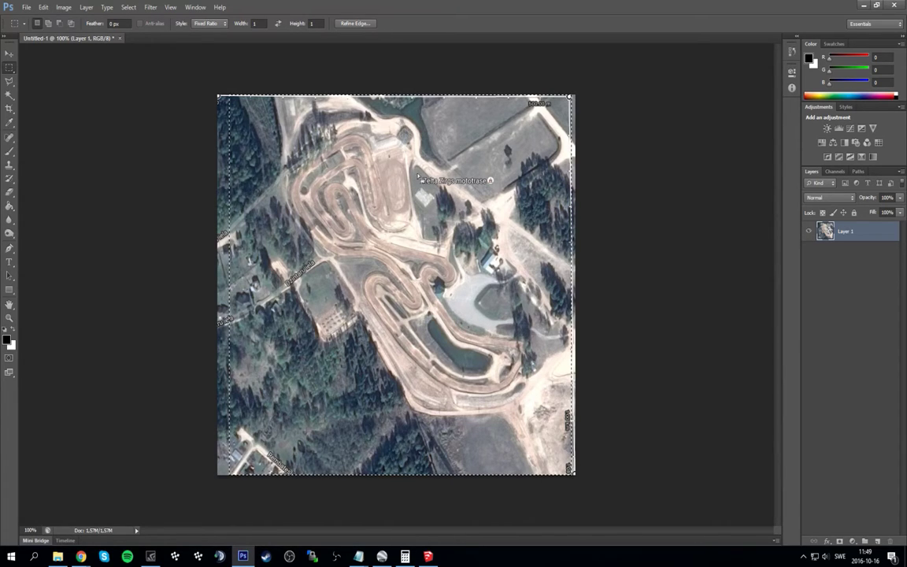
pyautogui.moveTo(437, 189); pyautogui.dragTo(408, 223)
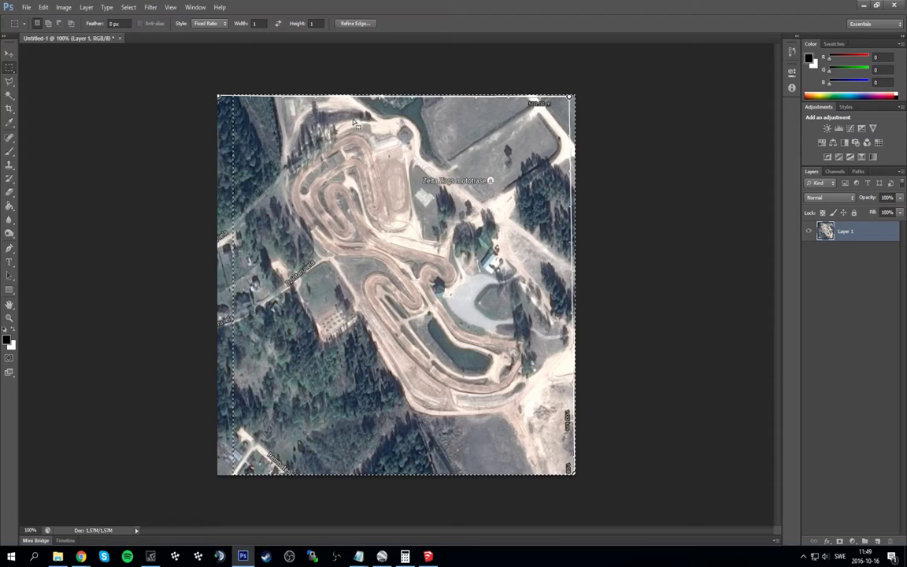
# Step: Create a 725×725 transparent document and paste the square map crop into it
pyautogui.hotkey('ctrl', 'n')
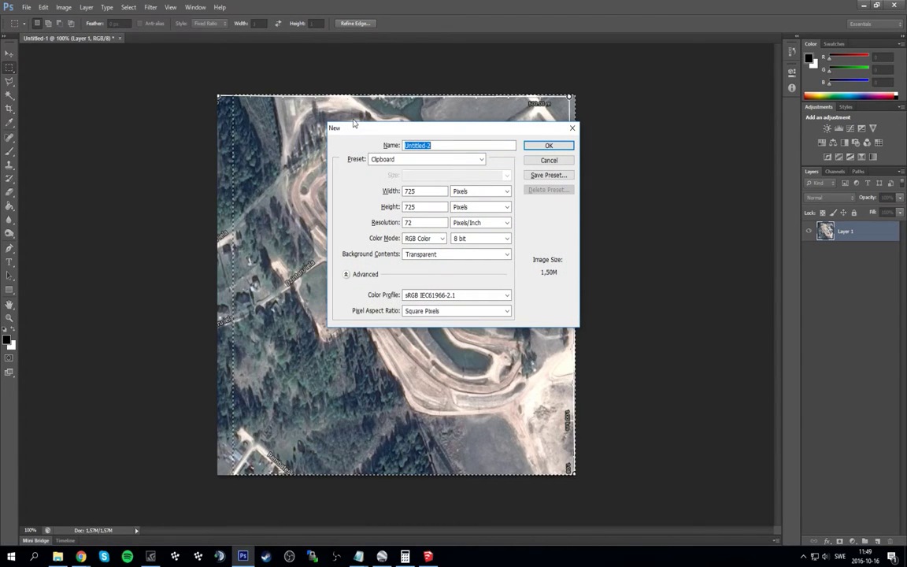
pyautogui.doubleClick(417, 192)
pyautogui.click(420, 190)
pyautogui.press('Return')
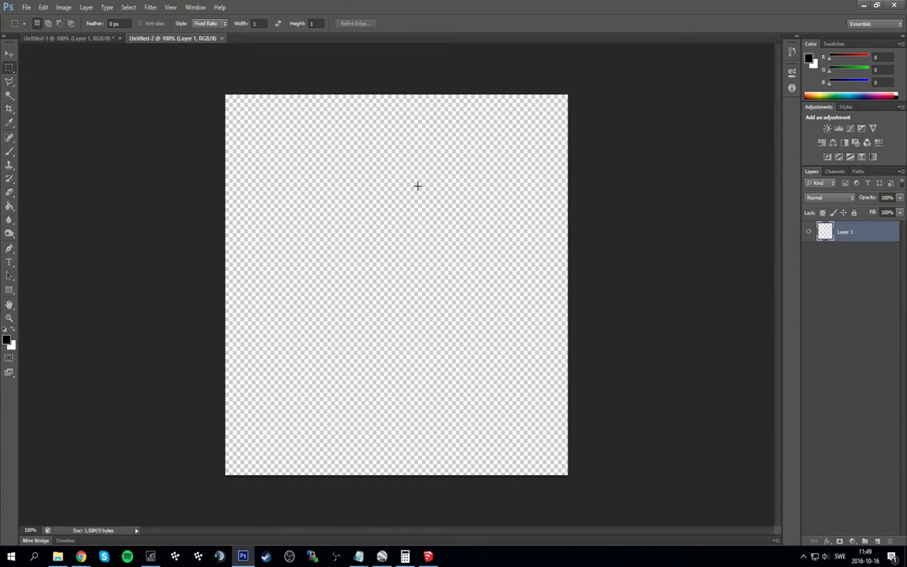
pyautogui.hotkey('ctrl', 'v')
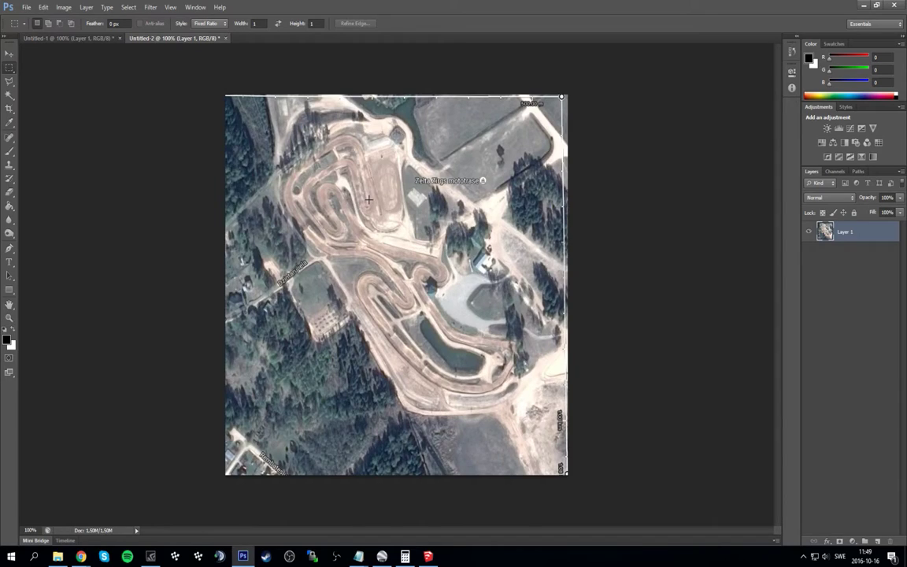
# Step: Look through the File, Image and Edit menus and the canvas layer options
pyautogui.click(26, 7)
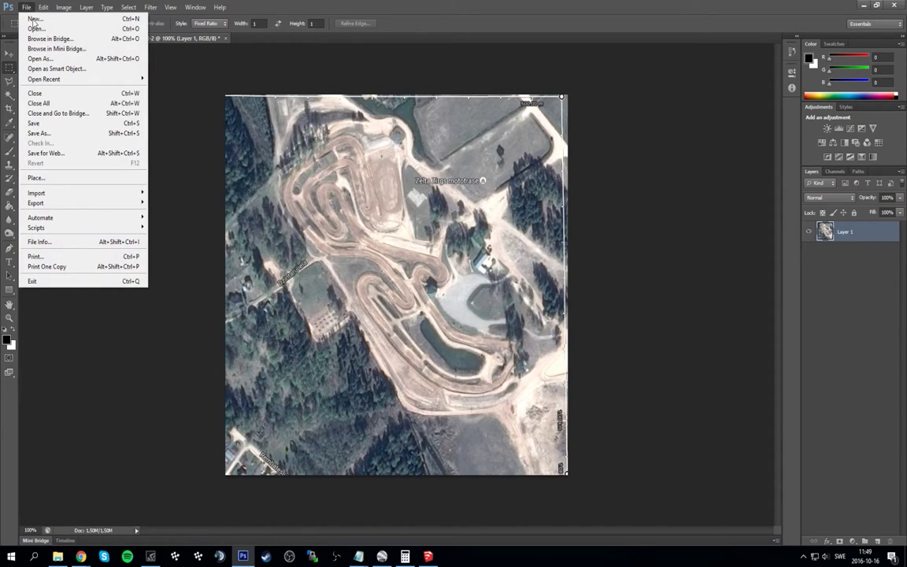
pyautogui.moveTo(45, 7)
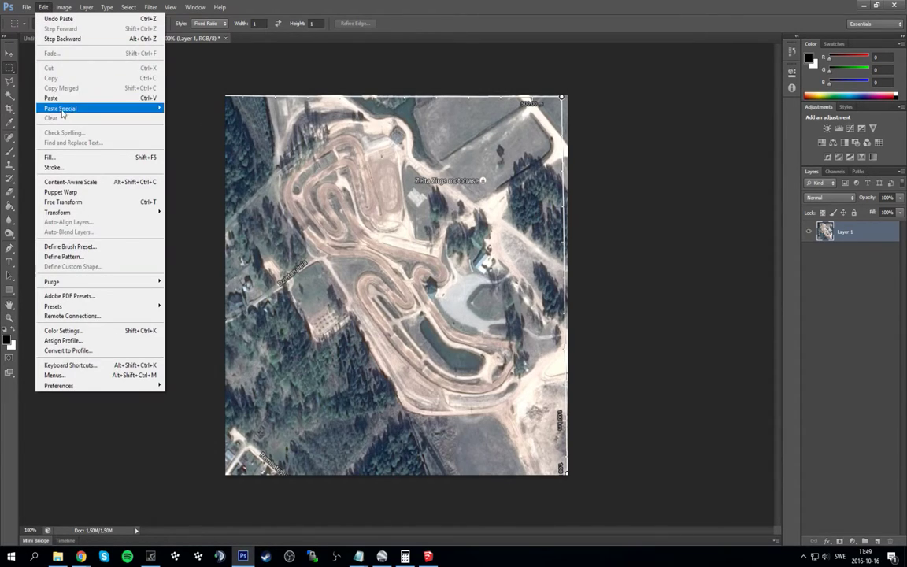
pyautogui.rightClick(361, 139)
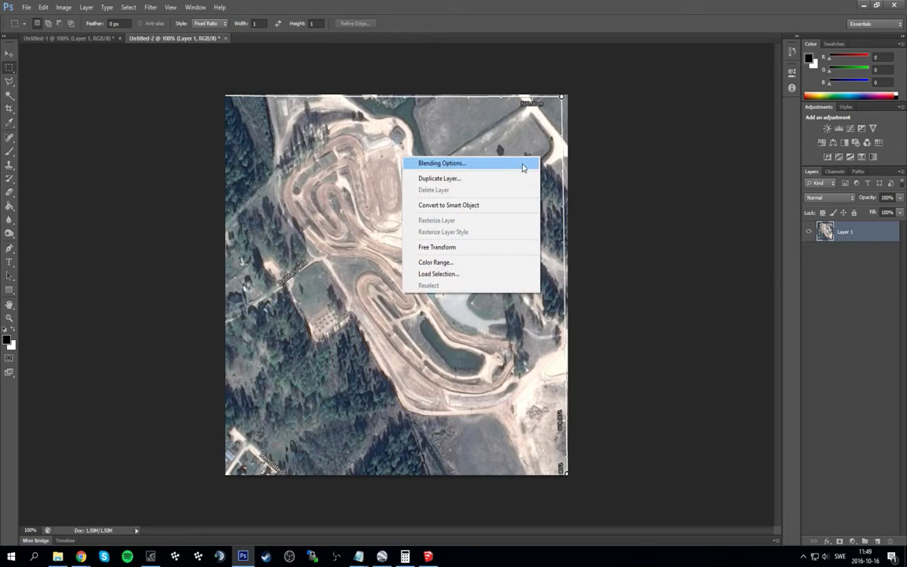
pyautogui.click(557, 119)
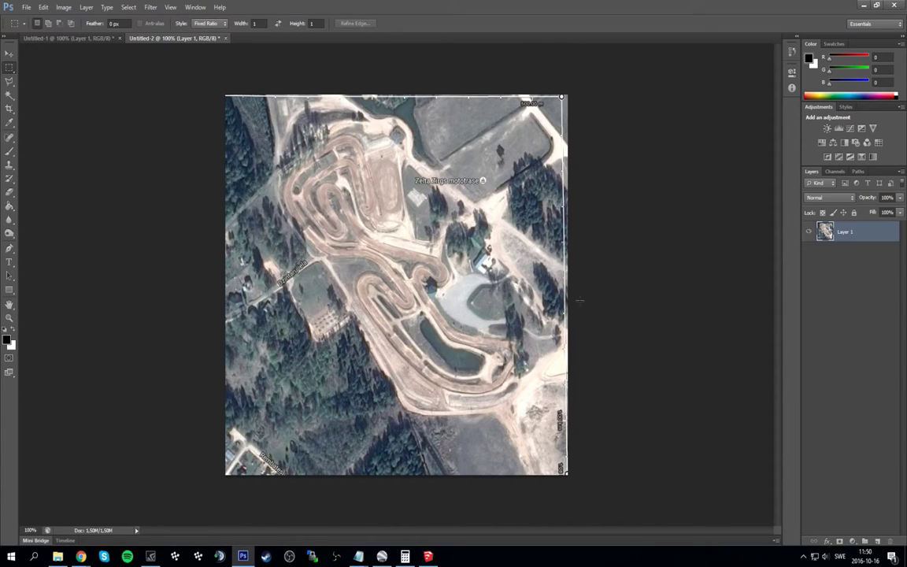
pyautogui.click(63, 7)
pyautogui.click(44, 7)
pyautogui.click(44, 7)
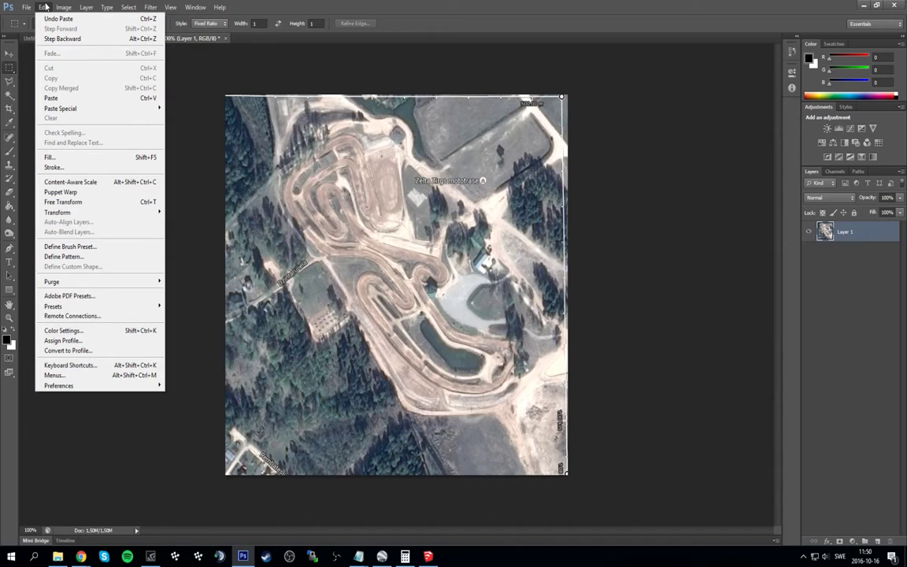
pyautogui.moveTo(64, 7)
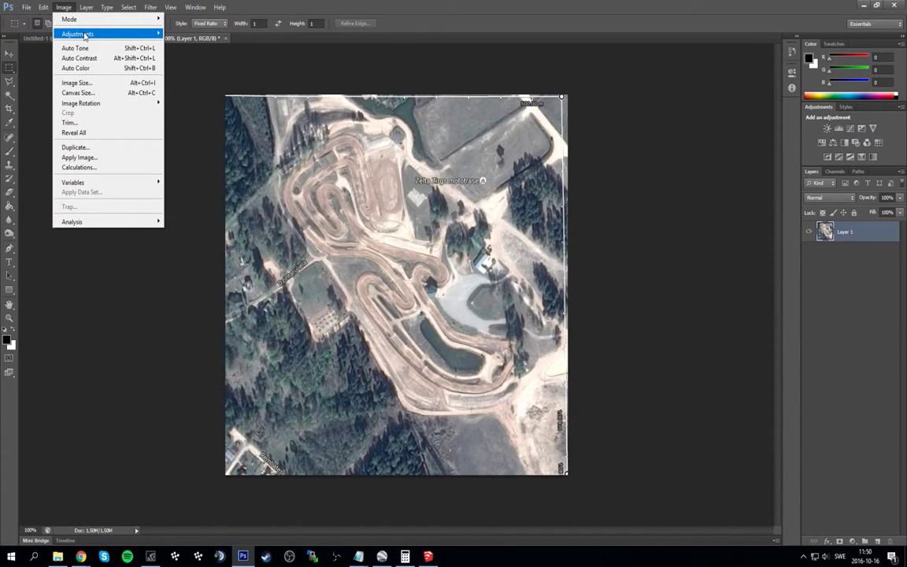
# Step: Resize the image to 2049×2049 pixels with proportions linked, then fit it on screen
pyautogui.click(86, 84)
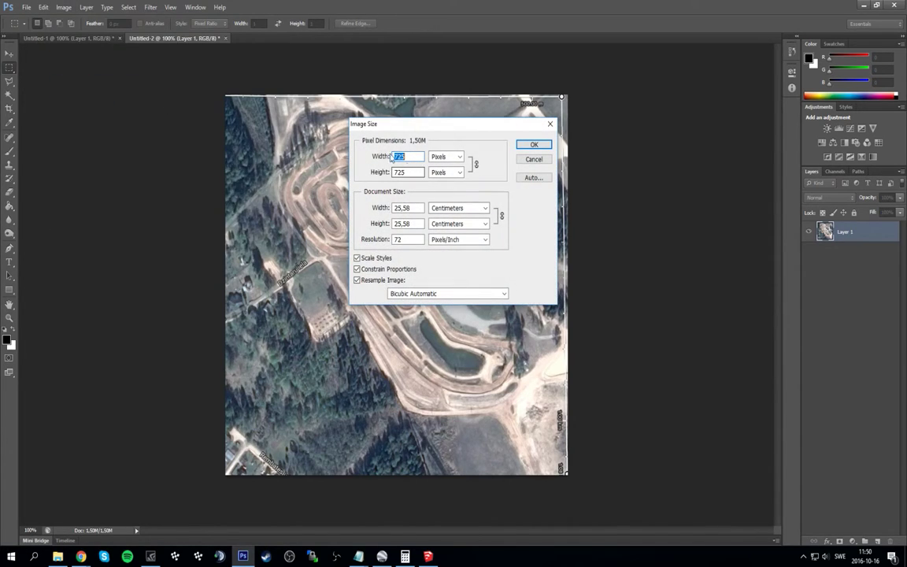
pyautogui.click(384, 268)
pyautogui.click(379, 269)
pyautogui.click(377, 156)
pyautogui.write('1055')
pyautogui.press('BackSpace')
pyautogui.press('BackSpace')
pyautogui.press('BackSpace')
pyautogui.press('BackSpace')
pyautogui.write('2049')
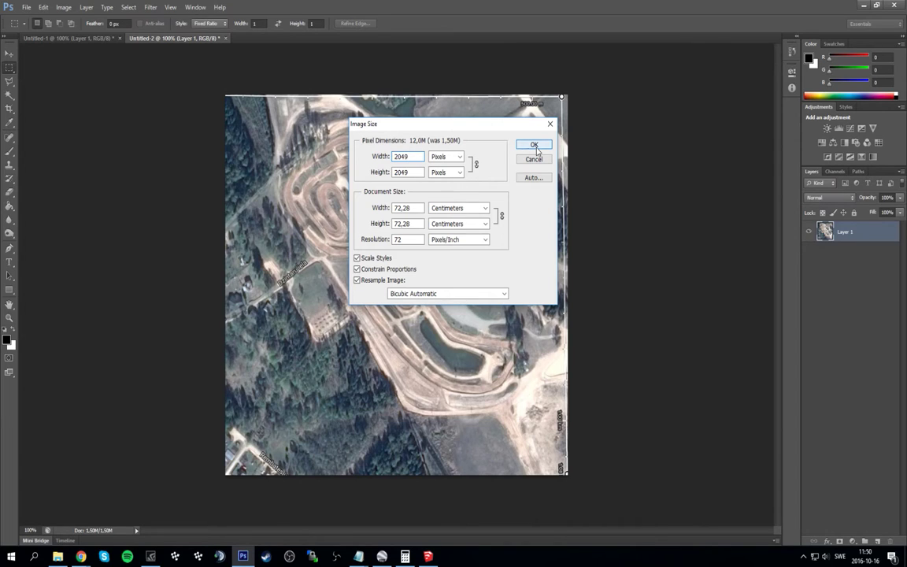
pyautogui.click(534, 145)
pyautogui.hotkey('ctrl', '0')
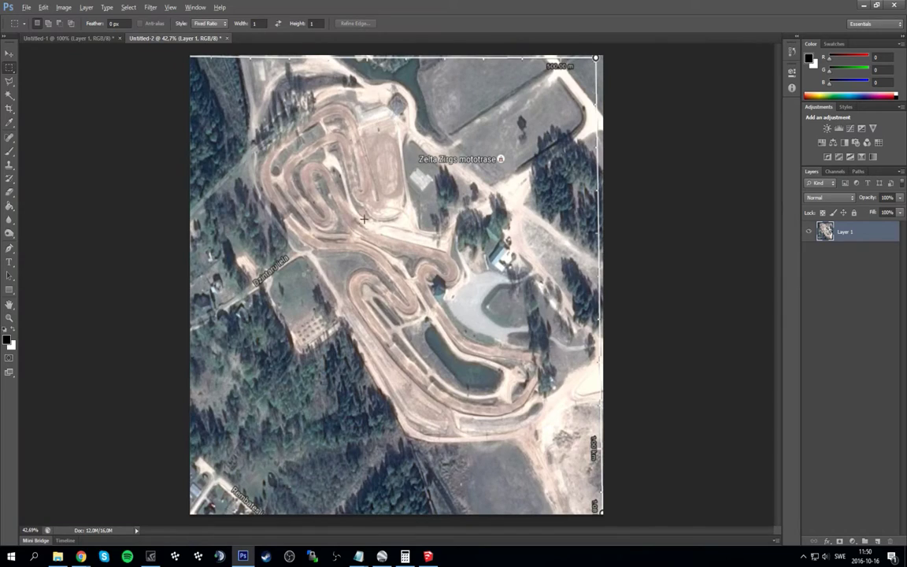
# Step: Save as PNG over terrain.png in 2017kegums, confirming the replace and PNG options
pyautogui.click(26, 7)
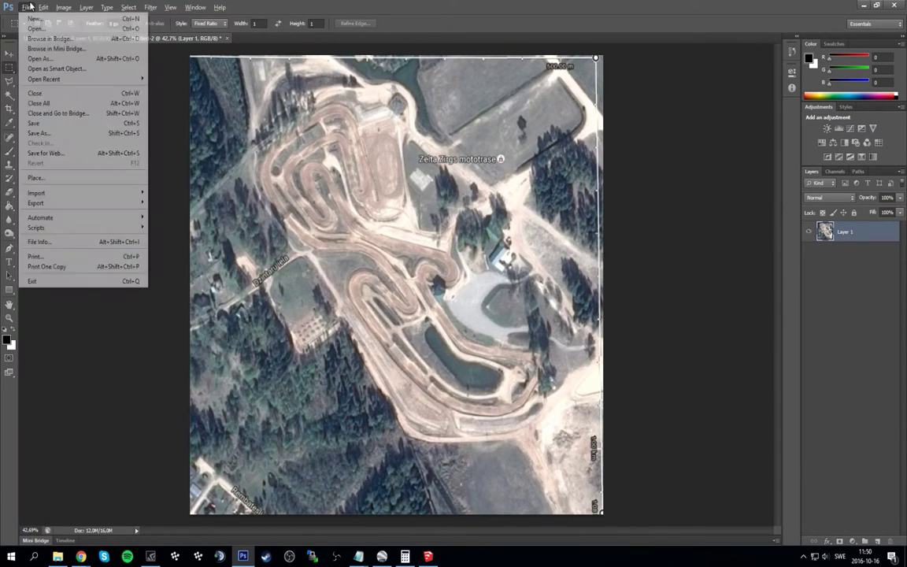
pyautogui.click(59, 133)
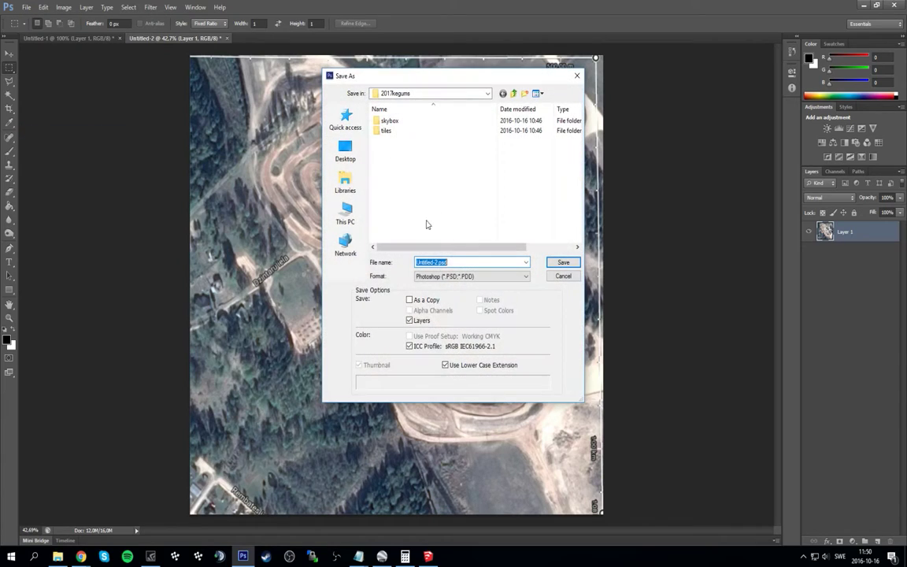
pyautogui.click(466, 279)
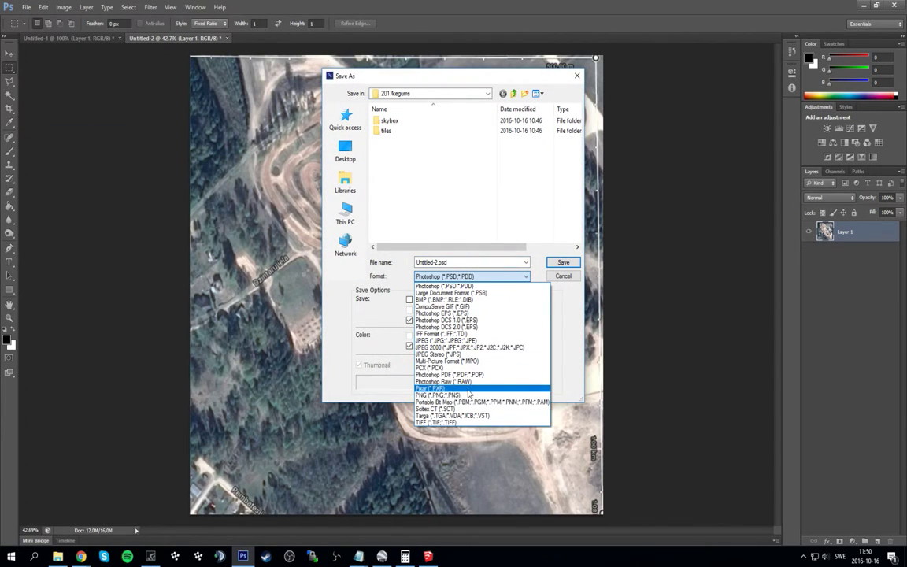
pyautogui.click(466, 398)
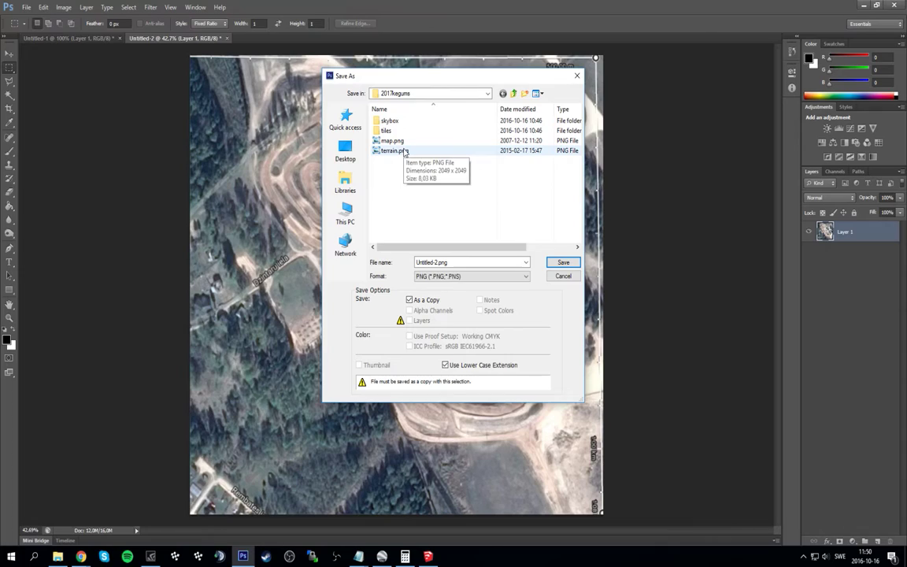
pyautogui.click(404, 151)
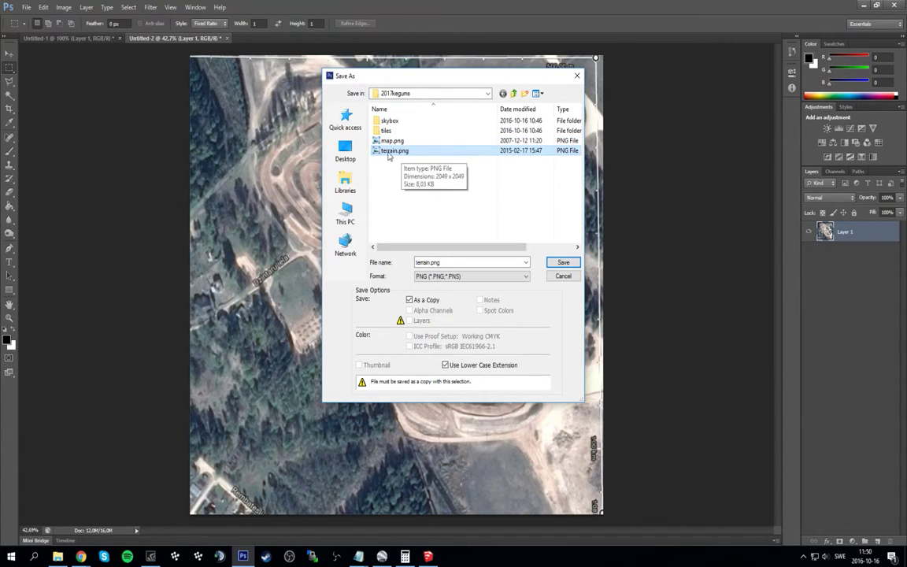
pyautogui.click(562, 266)
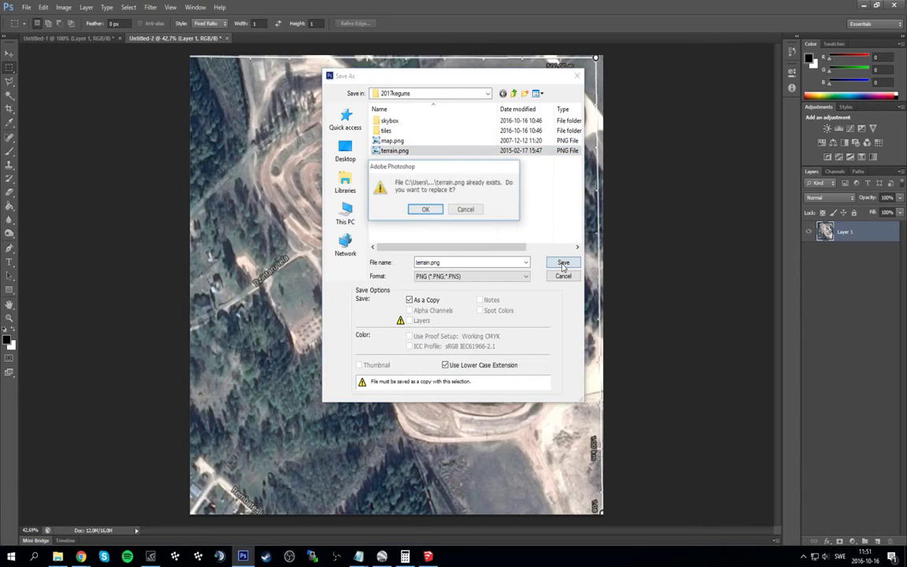
pyautogui.click(433, 209)
pyautogui.click(482, 175)
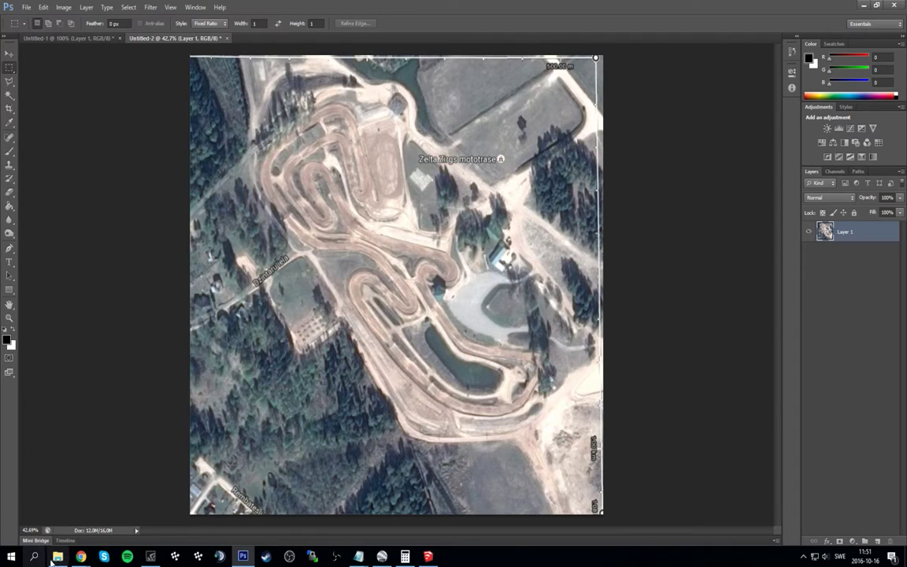
pyautogui.click(57, 556)
pyautogui.click(270, 360)
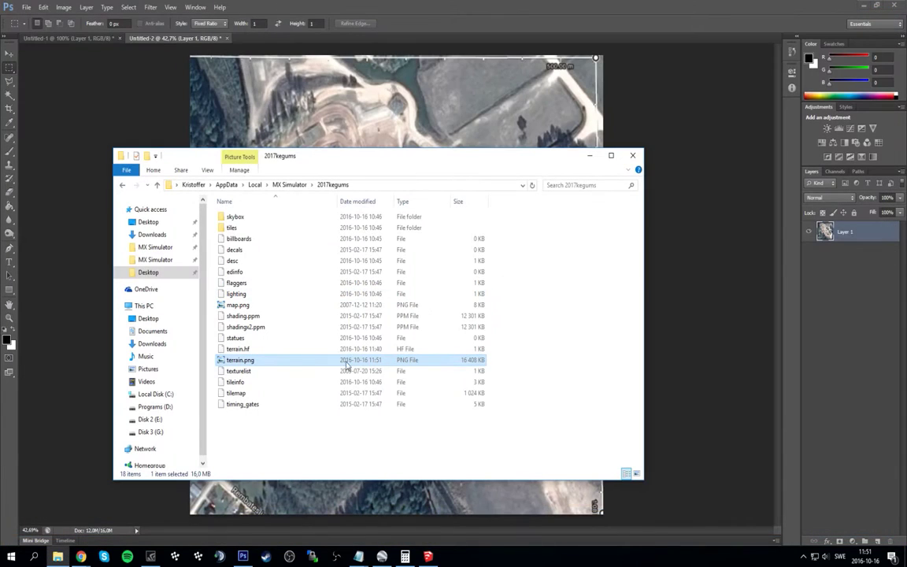
pyautogui.rightClick(315, 359)
pyautogui.click(320, 350)
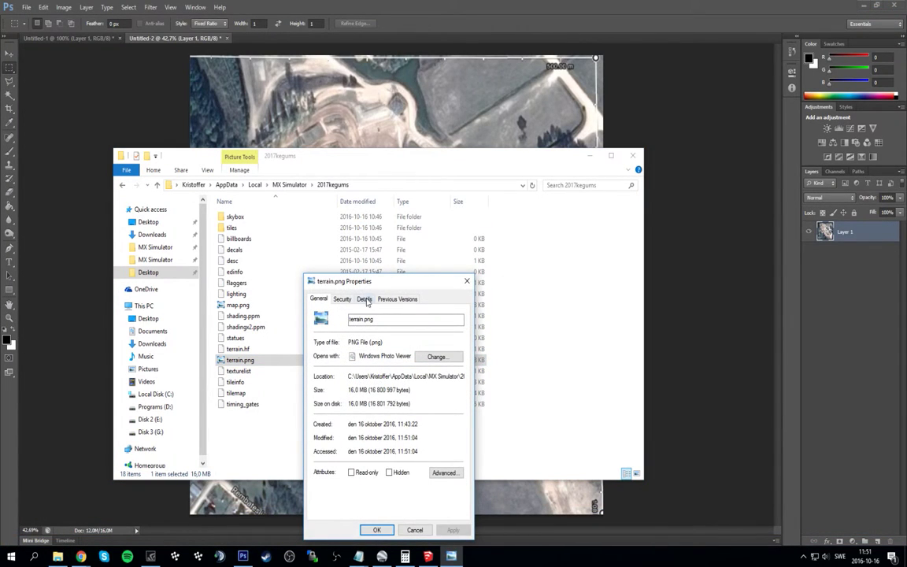
pyautogui.click(368, 298)
pyautogui.moveTo(367, 277); pyautogui.dragTo(314, 132)
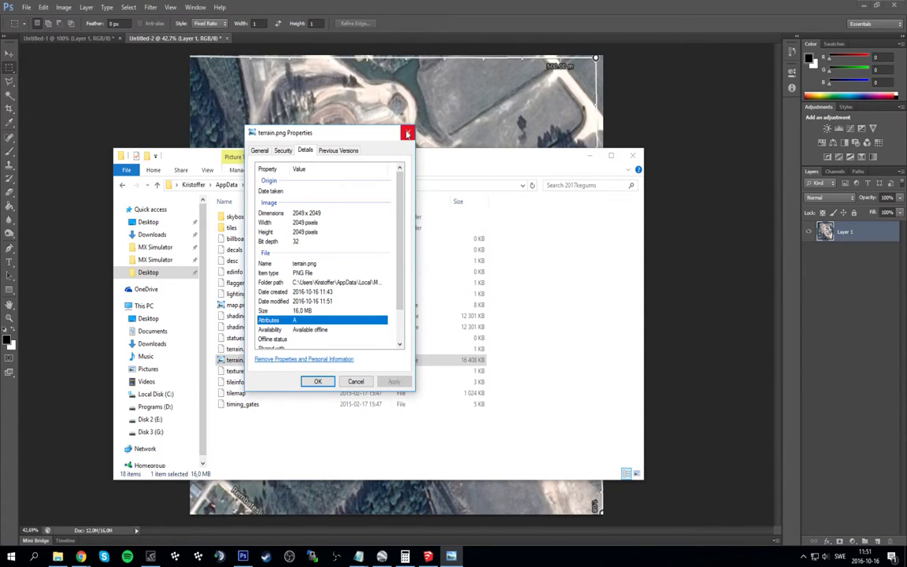
pyautogui.click(407, 134)
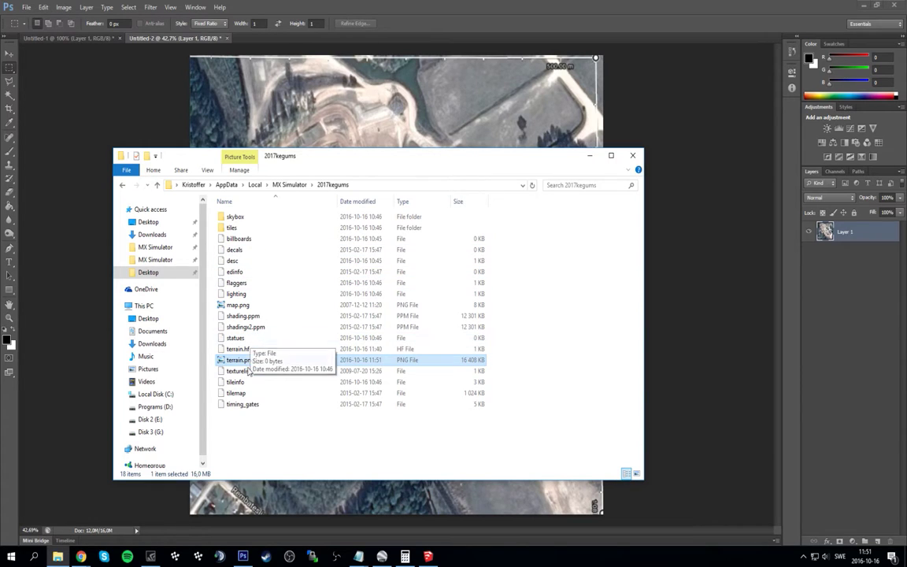
pyautogui.click(589, 155)
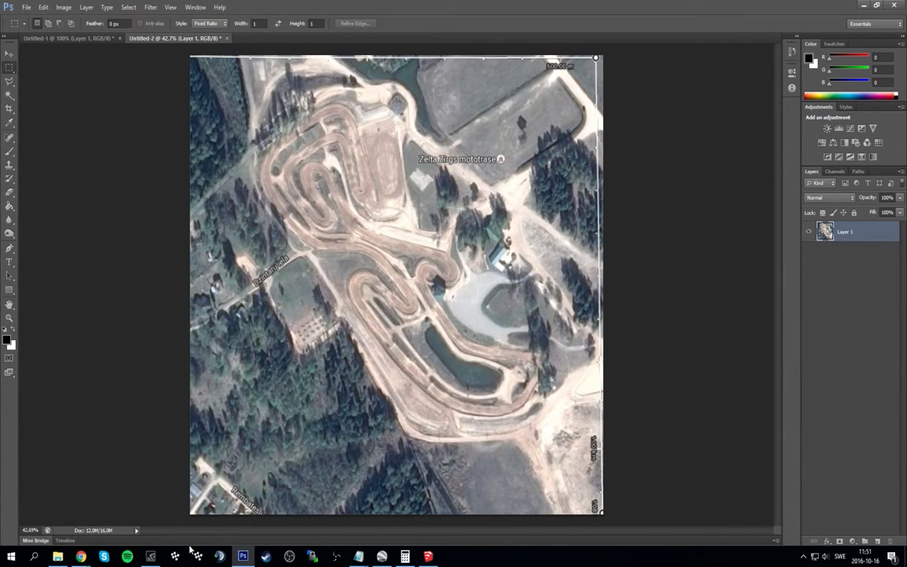
pyautogui.moveTo(81, 556)
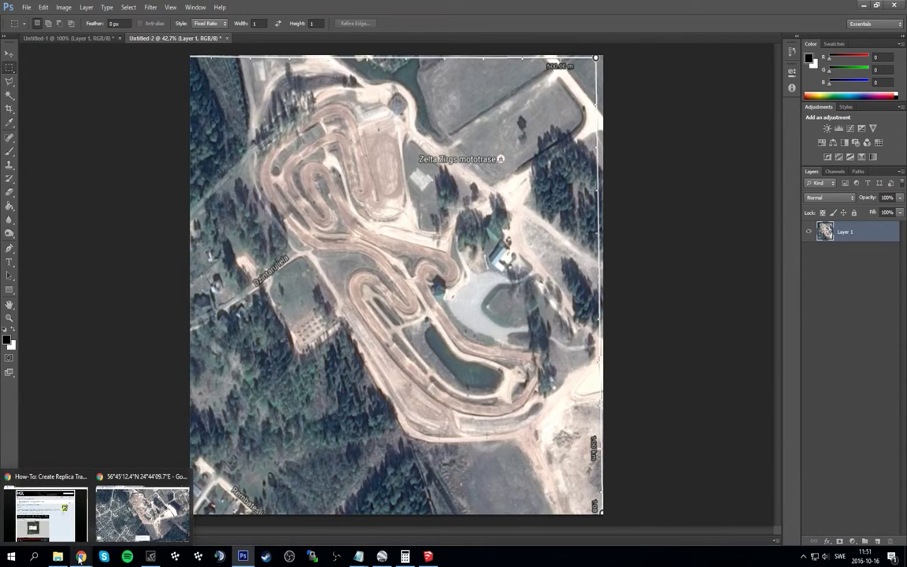
# Step: Duplicate terrain.png, preview the copy, and rename it overlay.png
pyautogui.click(57, 557)
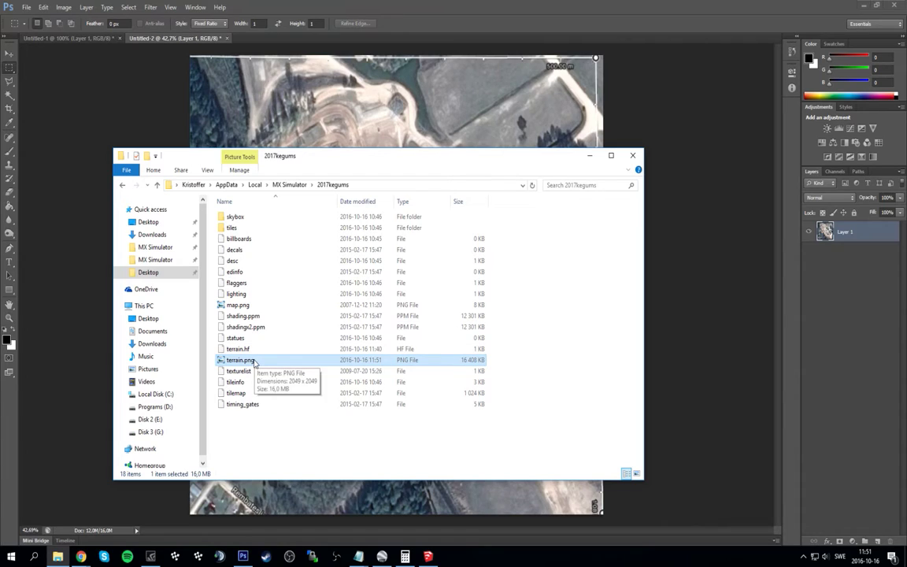
pyautogui.hotkey('ctrl', 'c')
pyautogui.hotkey('ctrl', 'v')
pyautogui.moveTo(263, 348)
pyautogui.mouseDown()
pyautogui.moveTo(260, 298)
pyautogui.moveTo(261, 354)
pyautogui.mouseUp()
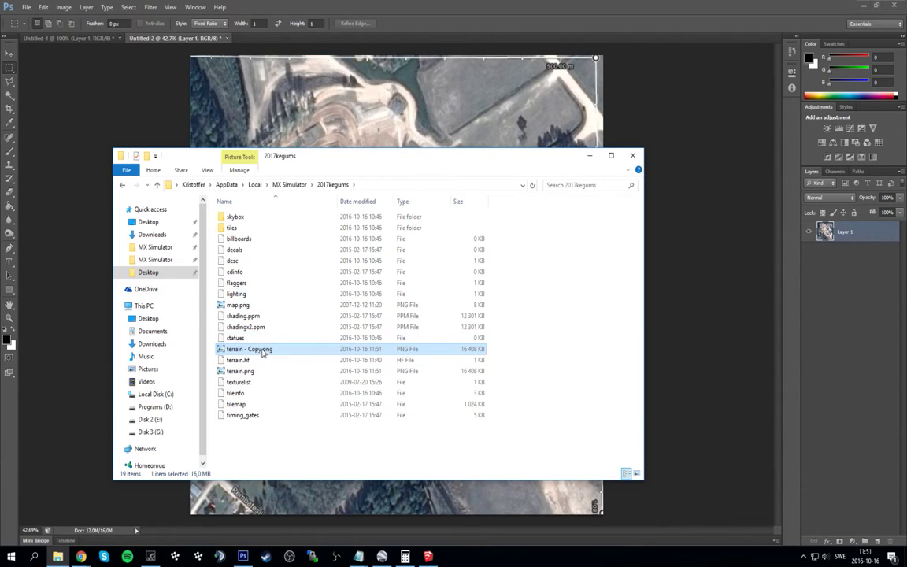
pyautogui.doubleClick(260, 351)
pyautogui.hotkey('alt', 'F4')
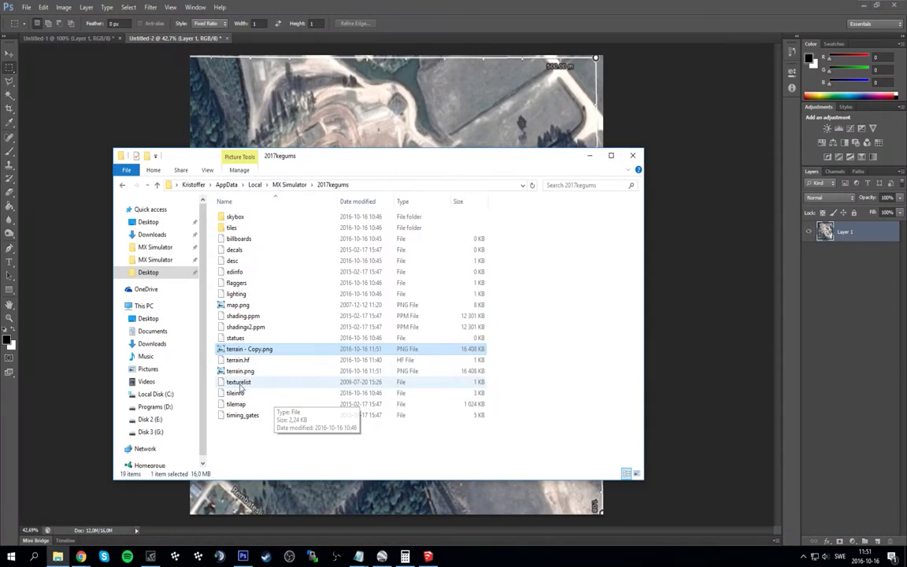
pyautogui.click(244, 353)
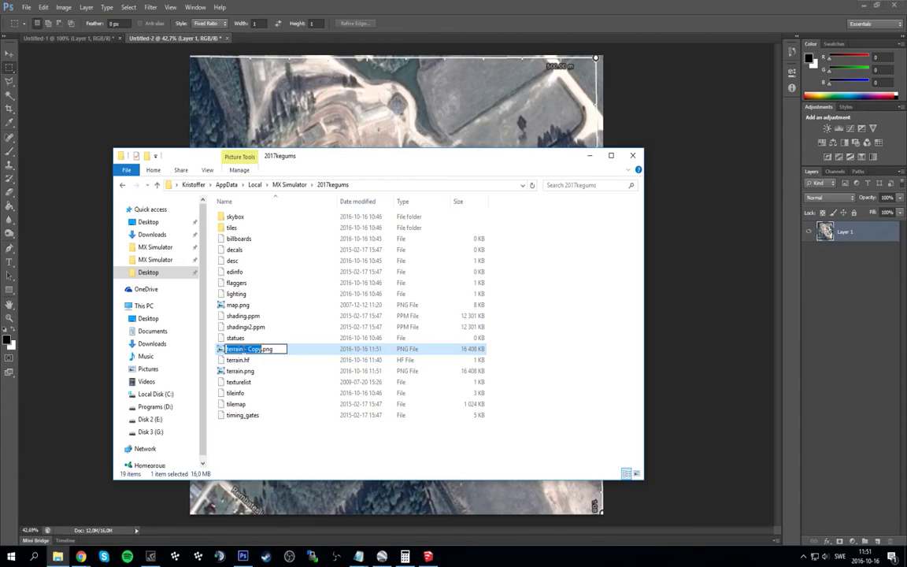
pyautogui.write('overlay')
pyautogui.press('Return')
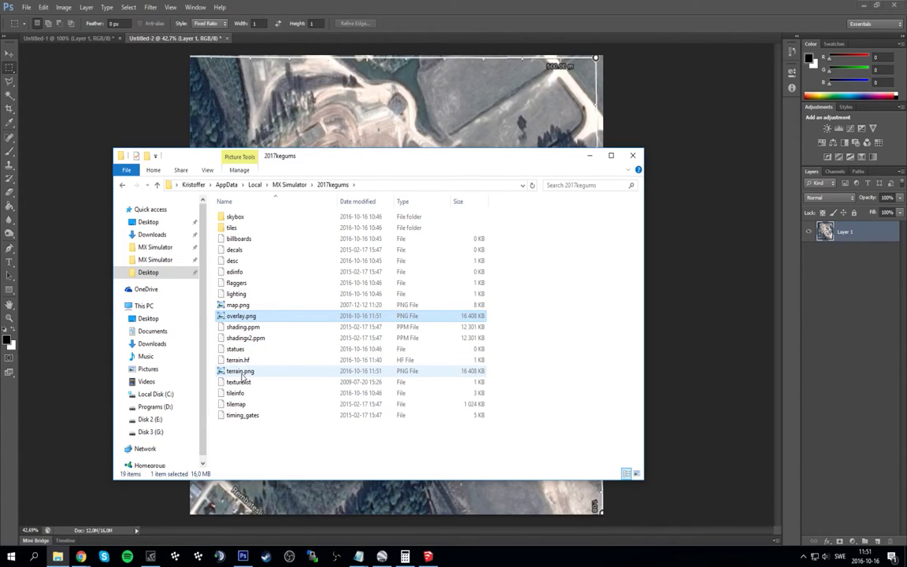
# Step: Switch between the Photoshop map and the track folder, selecting terrain.png in between
pyautogui.click(323, 105)
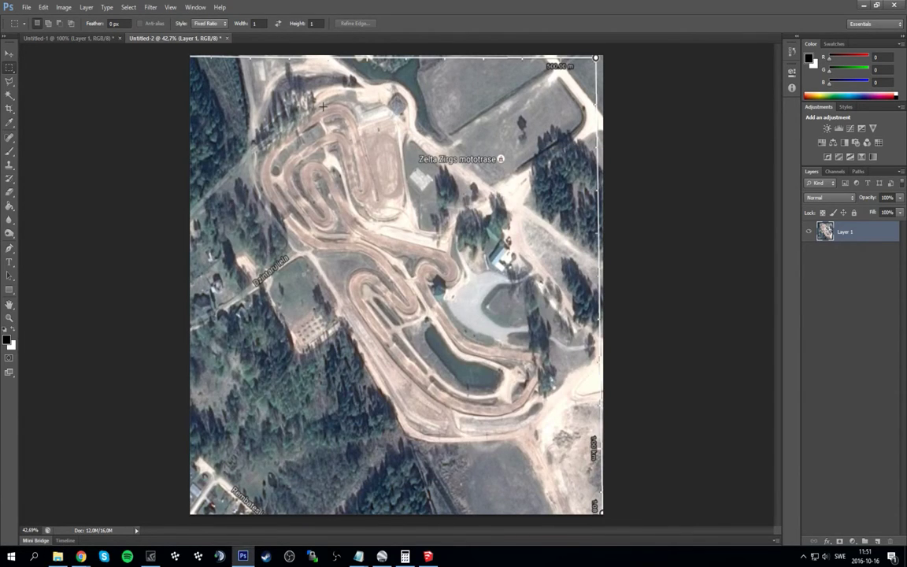
pyautogui.hotkey('alt', 'Tab')
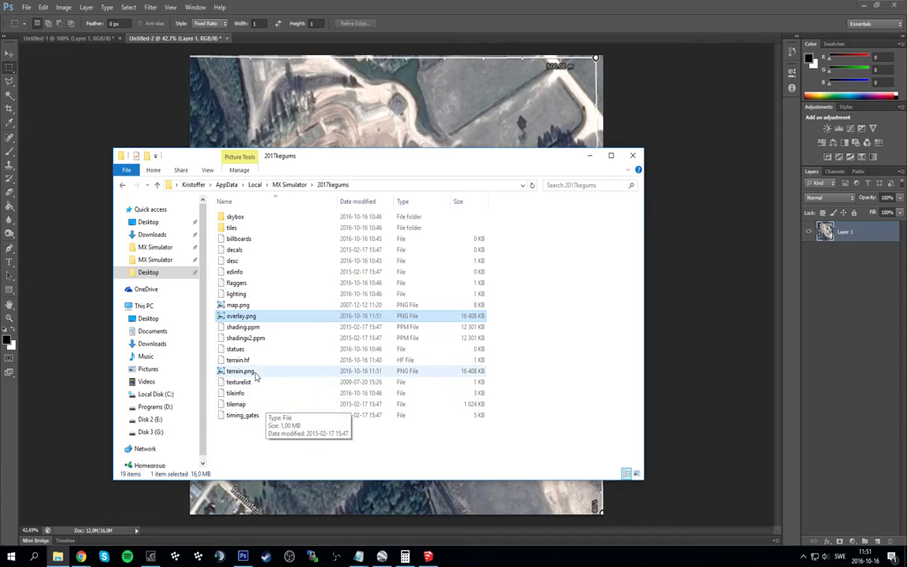
pyautogui.click(253, 370)
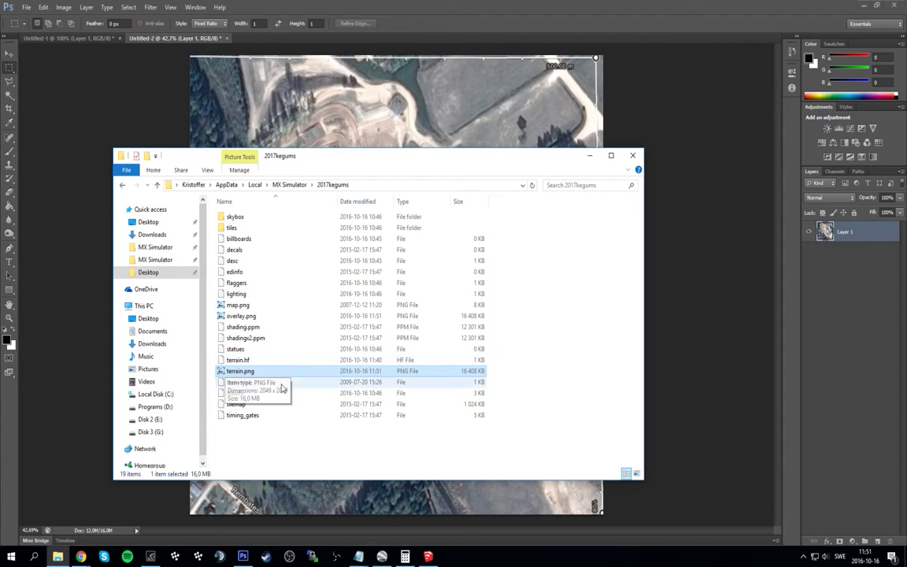
pyautogui.click(226, 87)
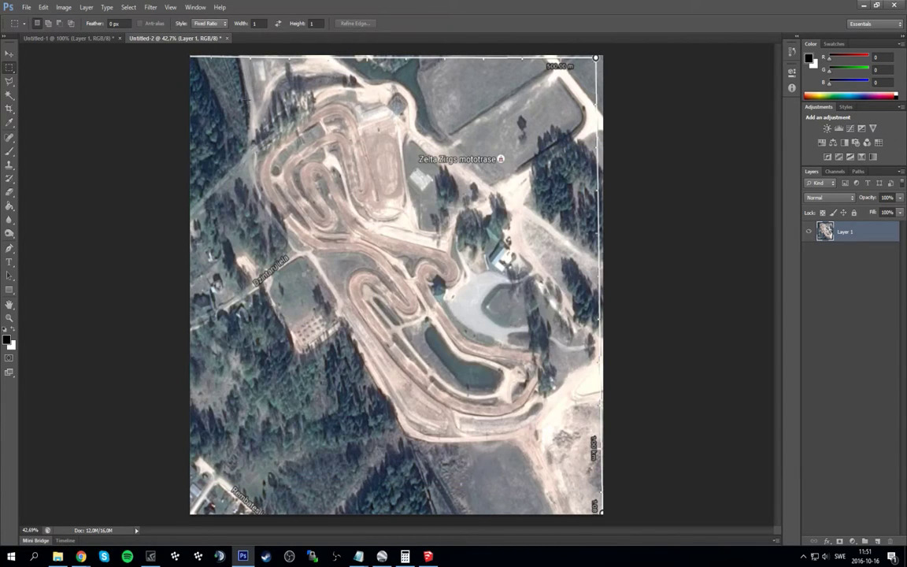
pyautogui.hotkey('alt', 'Tab')
pyautogui.click(232, 41)
# Step: In SketchUp Pro, box-select and delete the default standing person figure
pyautogui.hotkey('alt', 'Tab')
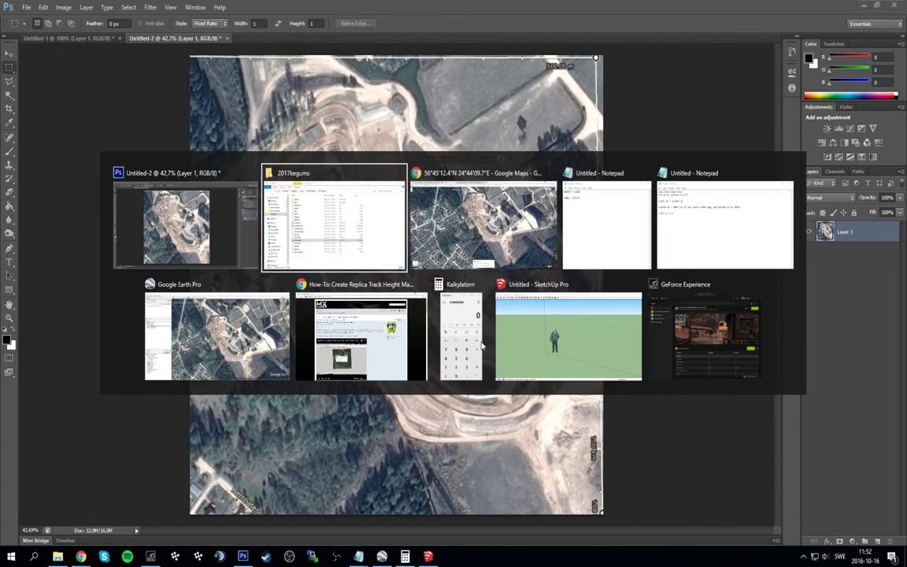
pyautogui.click(508, 315)
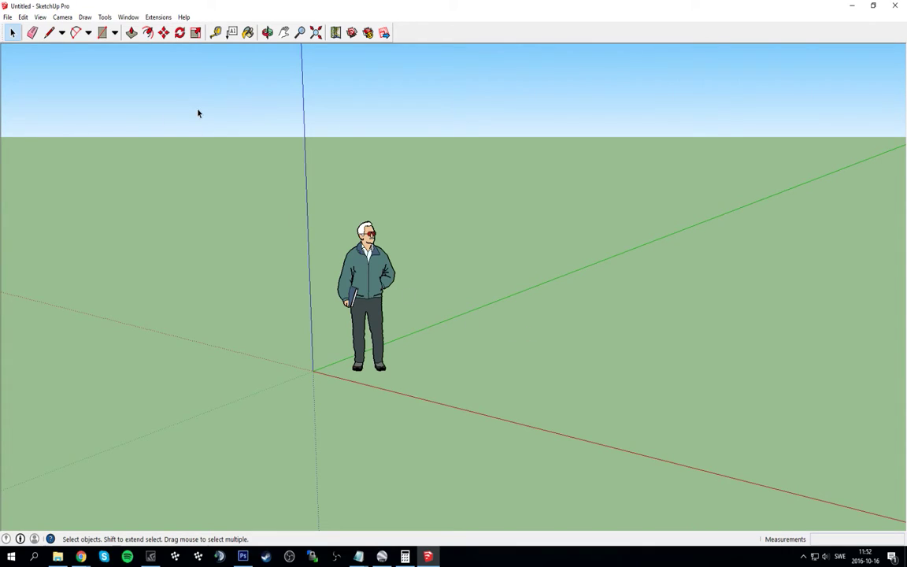
pyautogui.moveTo(233, 125); pyautogui.dragTo(516, 411)
pyautogui.click(492, 167)
pyautogui.moveTo(493, 167); pyautogui.dragTo(212, 490)
pyautogui.press('Delete')
pyautogui.moveTo(81, 557)
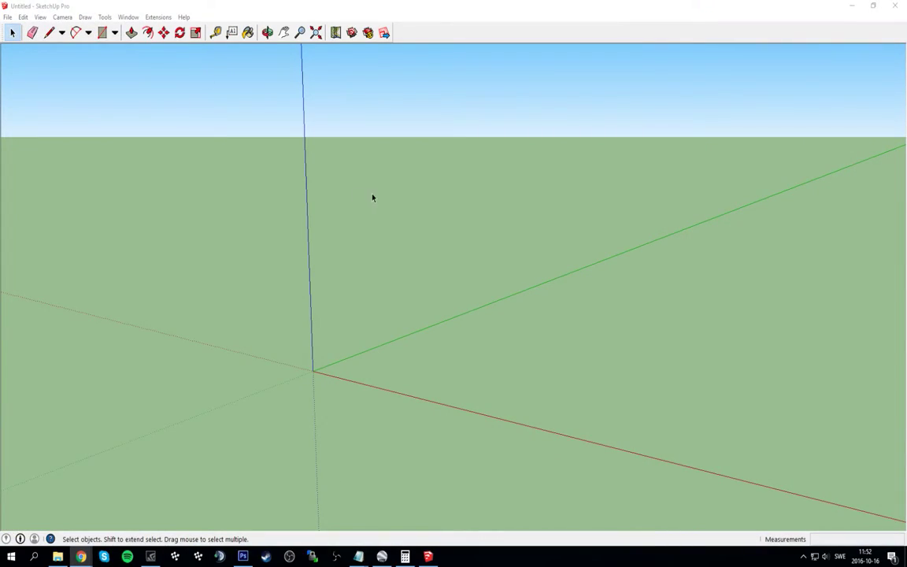
pyautogui.hotkey('alt', 'Tab')
# Step: Search for the Google SketchUp 2015 free download, open sketchup.com's page, then close the tab
pyautogui.click(222, 320)
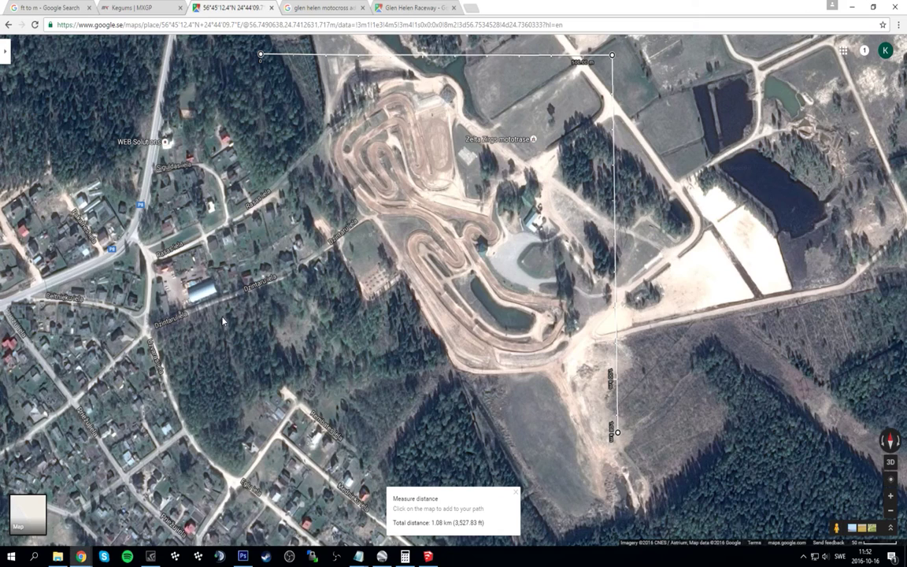
pyautogui.hotkey('ctrl', 't')
pyautogui.write('goog')
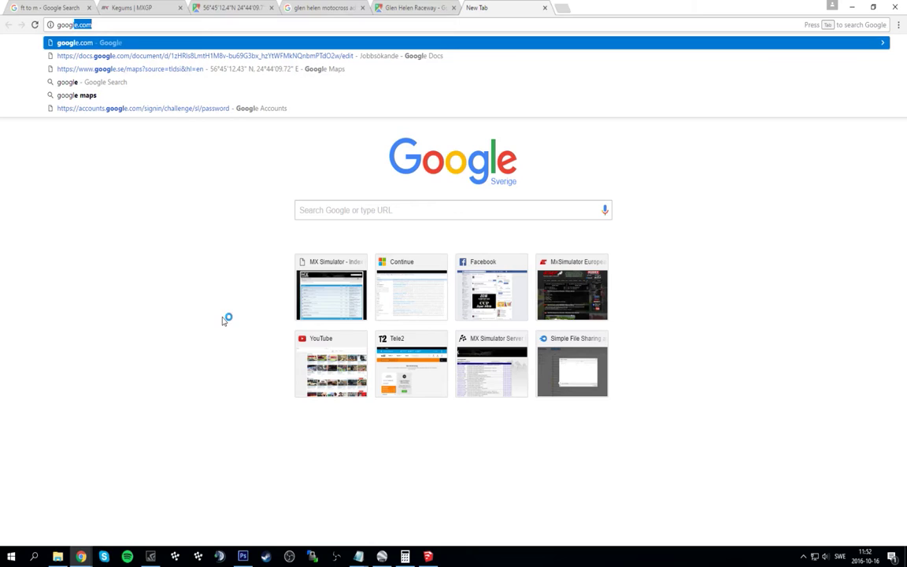
pyautogui.write('le ske')
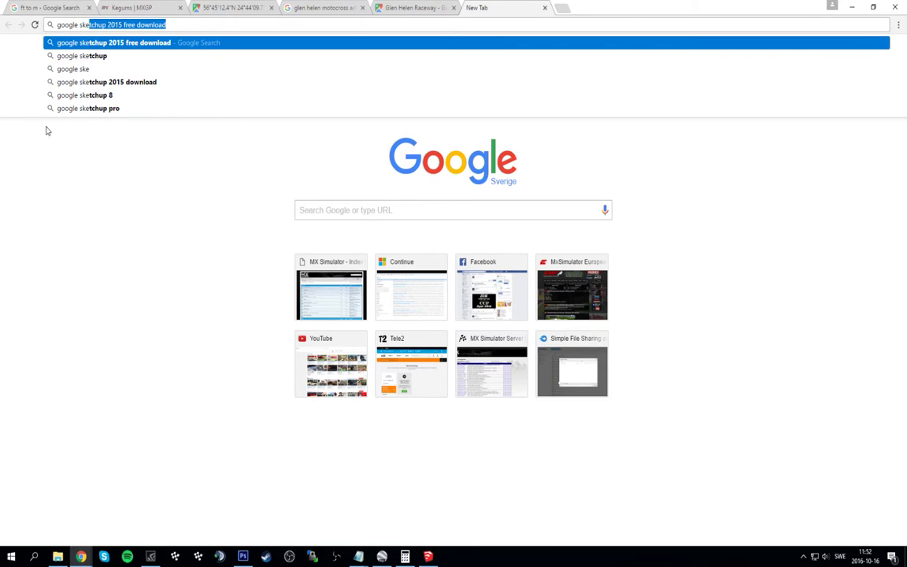
pyautogui.press('Return')
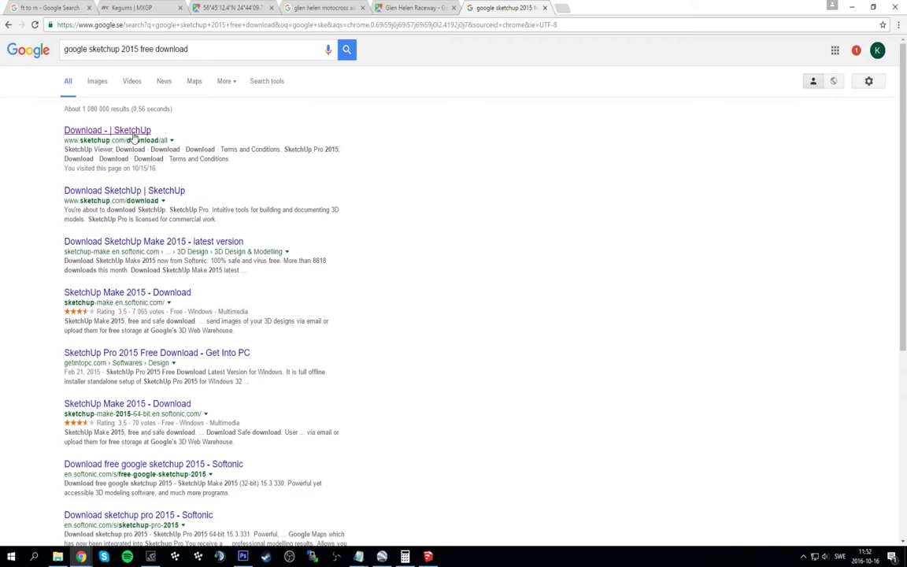
pyautogui.click(126, 130)
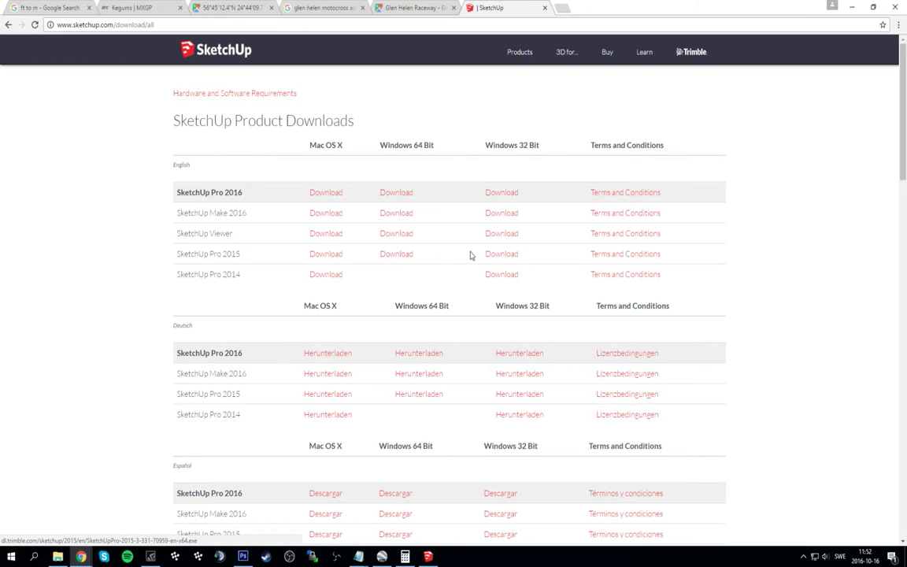
pyautogui.hotkey('ctrl', 'w')
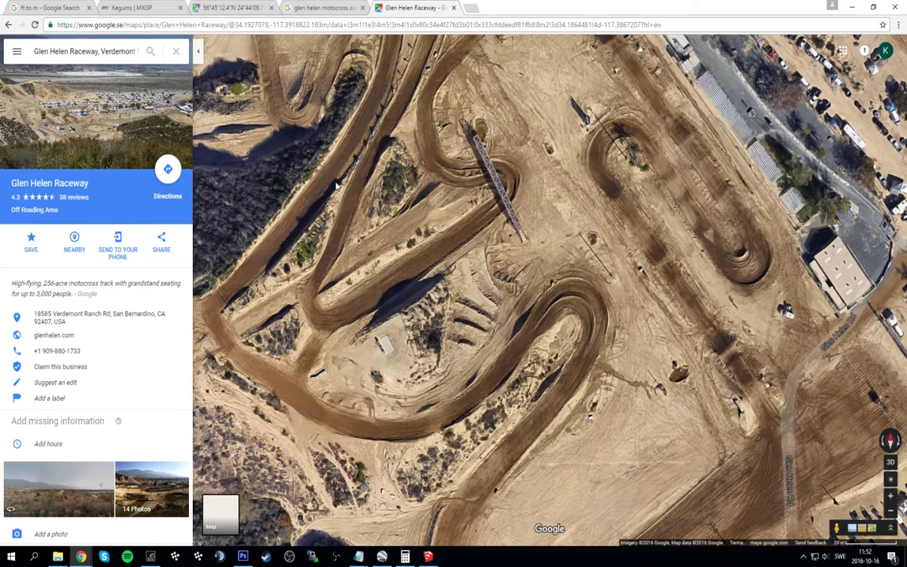
# Step: Follow the forum post's MediaFire mesh2HeightMap link, go back, then open the Kegums map tab
pyautogui.hotkey('ctrl', 'w')
pyautogui.hotkey('ctrl', 'w')
pyautogui.hotkey('ctrl', 'w')
pyautogui.hotkey('ctrl', 'w')
pyautogui.hotkey('ctrl', 'w')
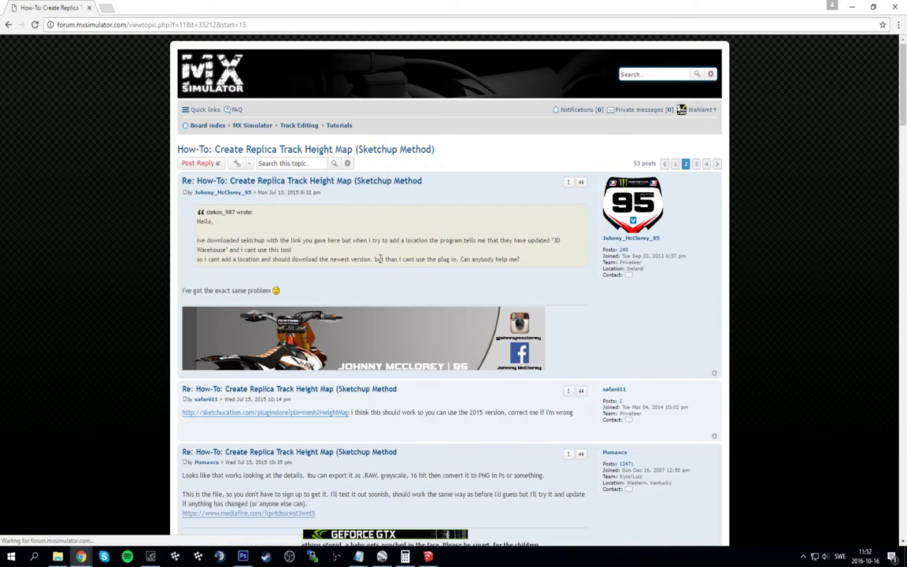
pyautogui.scroll(-5, 343, 263)
pyautogui.scroll(-1, 318, 268)
pyautogui.moveTo(334, 308)
pyautogui.mouseDown()
pyautogui.moveTo(393, 354)
pyautogui.moveTo(224, 265)
pyautogui.moveTo(260, 282)
pyautogui.mouseUp()
pyautogui.click(268, 304)
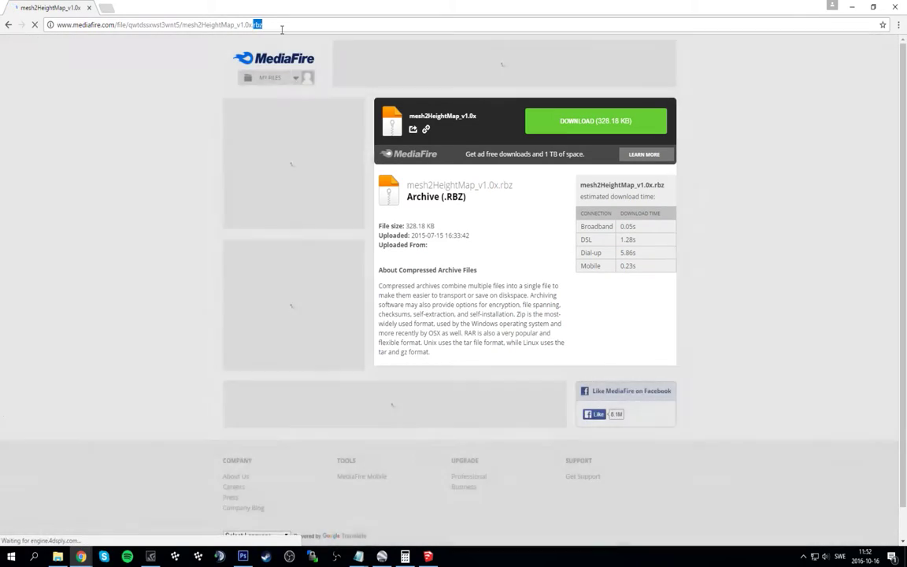
pyautogui.hotkey('alt', 'Left')
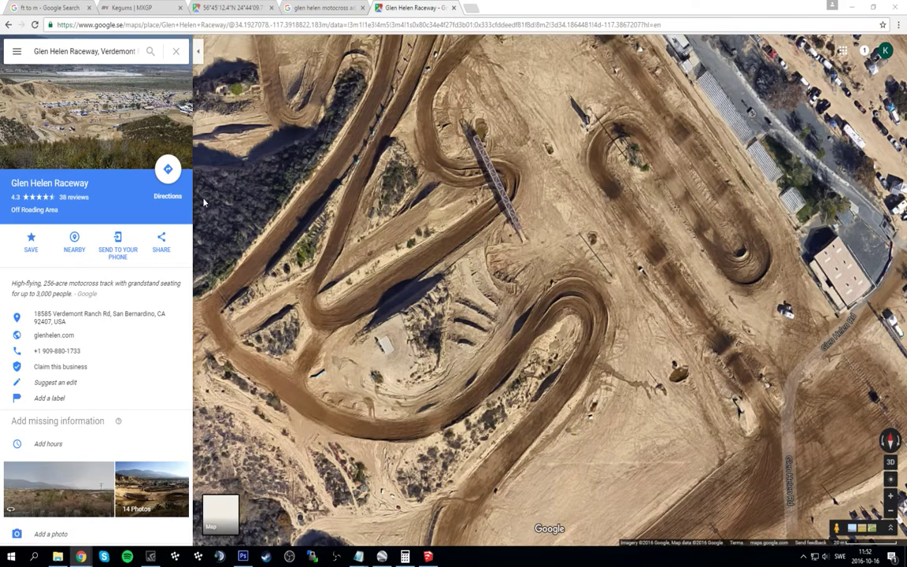
pyautogui.click(211, 9)
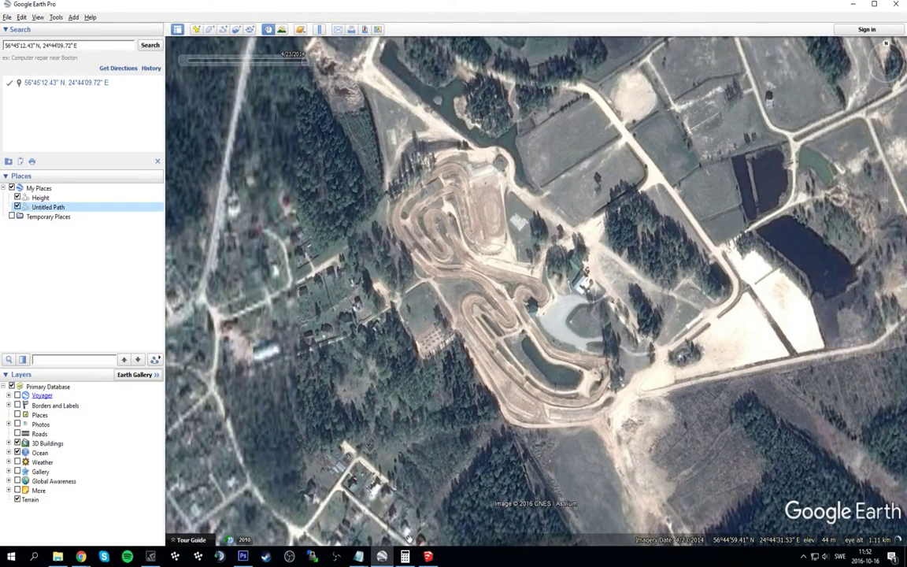
# Step: Check SketchUp's Preferences and installed extensions list without making changes
pyautogui.click(428, 557)
pyautogui.click(128, 16)
pyautogui.moveTo(129, 17)
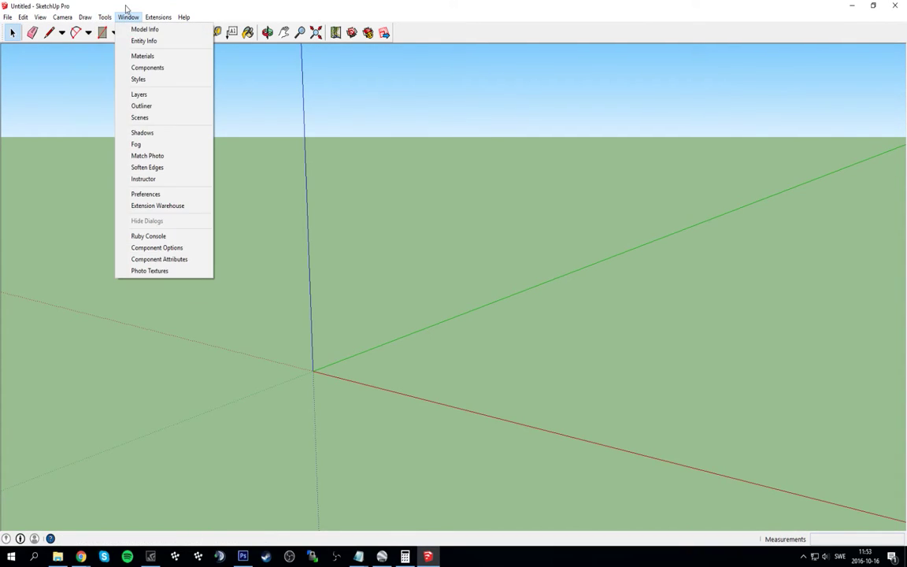
pyautogui.click(153, 194)
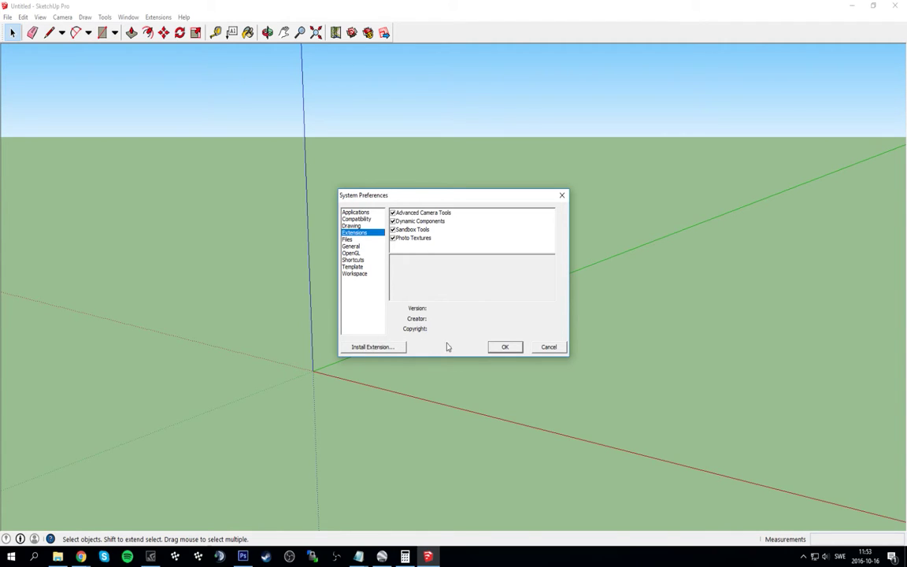
pyautogui.click(549, 347)
pyautogui.click(160, 16)
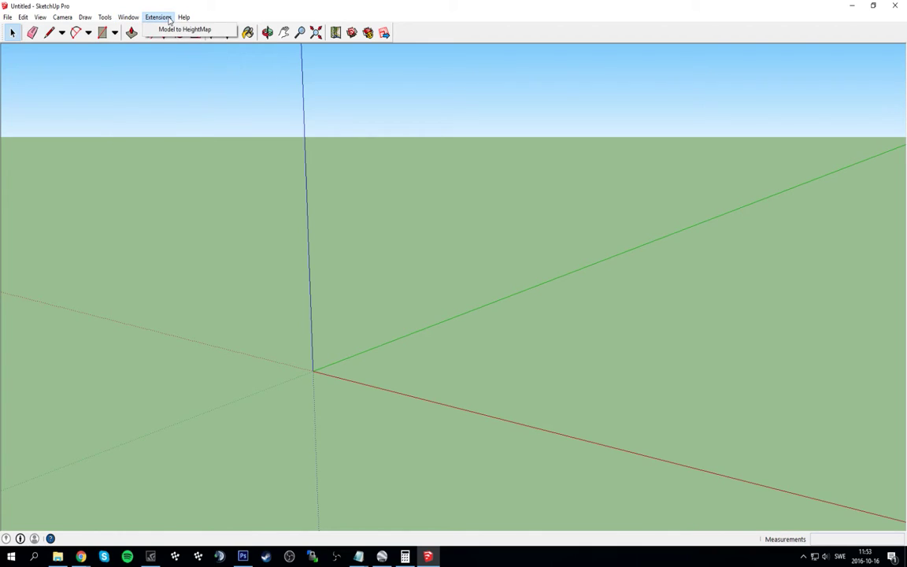
pyautogui.click(168, 19)
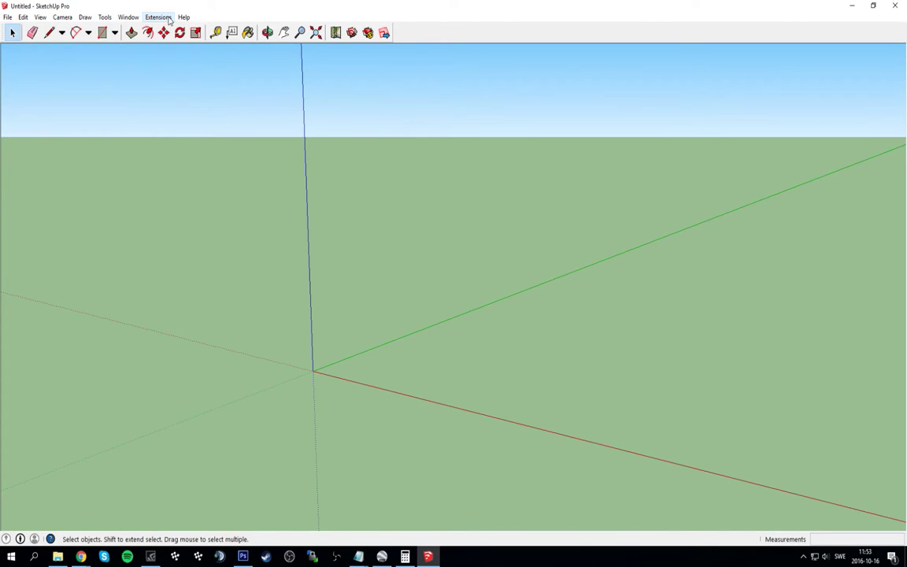
# Step: Open Add Location, enlarge it, dismiss the browser warning and shift it left
pyautogui.click(335, 35)
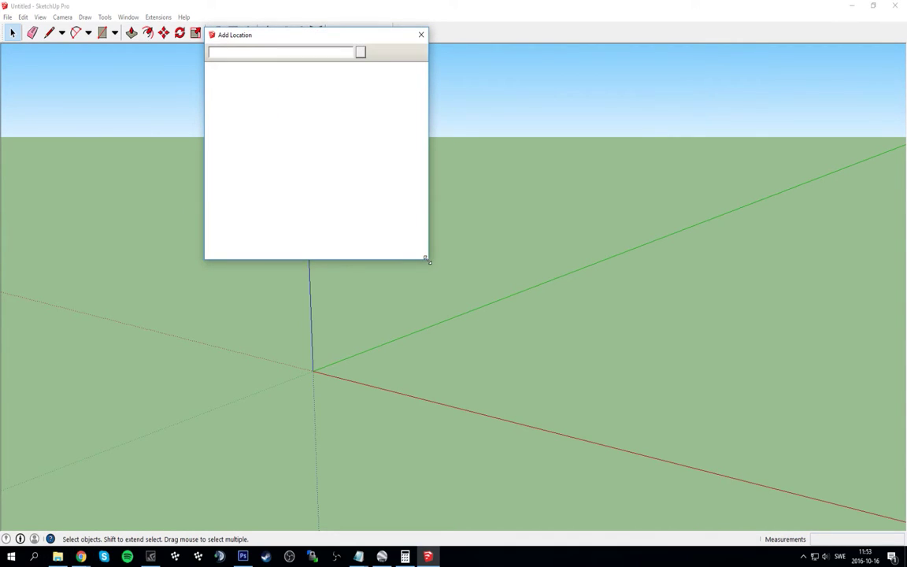
pyautogui.moveTo(429, 262); pyautogui.dragTo(735, 499)
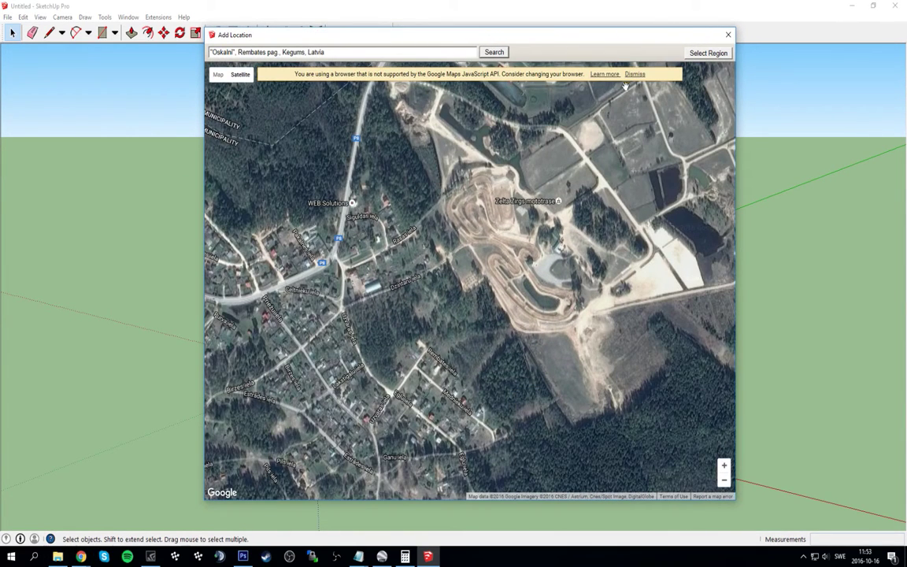
pyautogui.click(635, 74)
pyautogui.moveTo(610, 44); pyautogui.dragTo(562, 44)
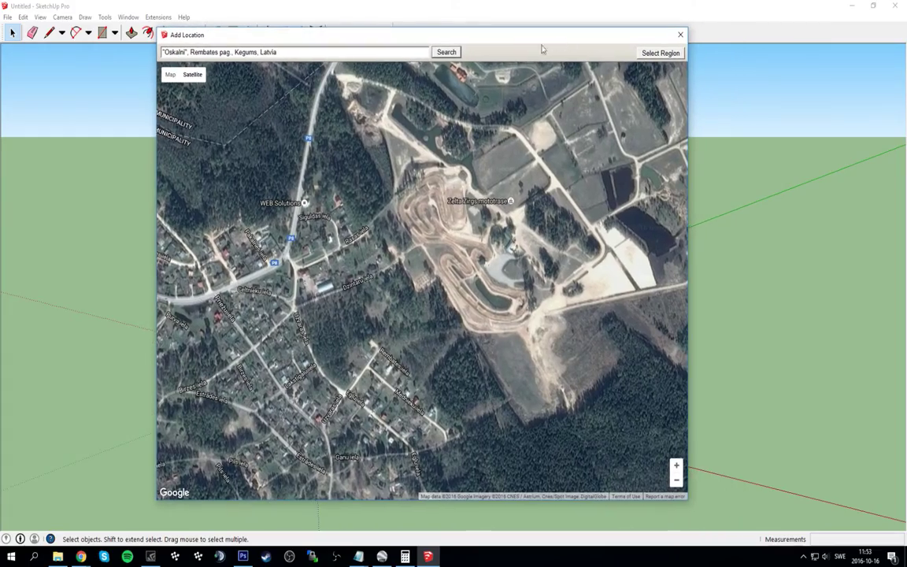
# Step: Copy the race track address from Chrome's Kegums | MXGP page
pyautogui.moveTo(81, 557)
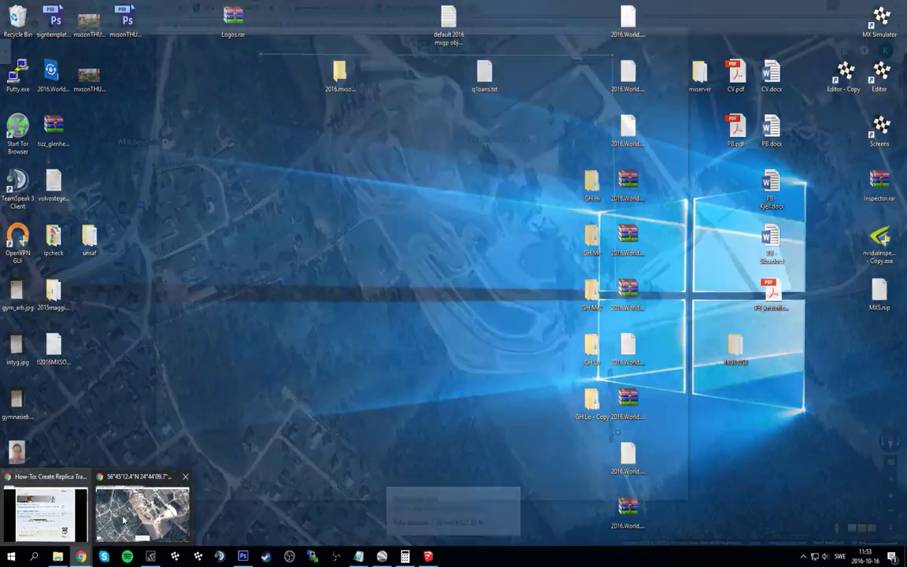
pyautogui.click(142, 513)
pyautogui.click(156, 7)
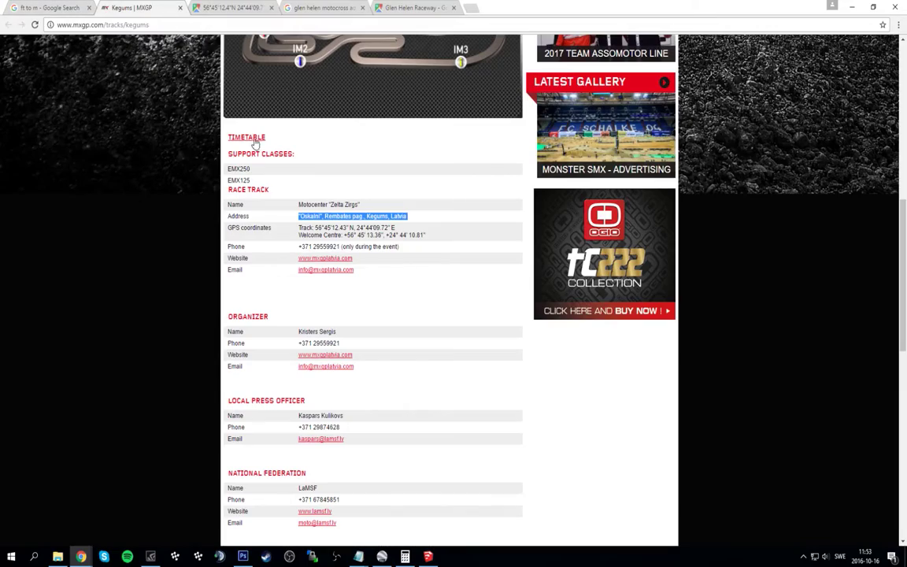
pyautogui.rightClick(339, 221)
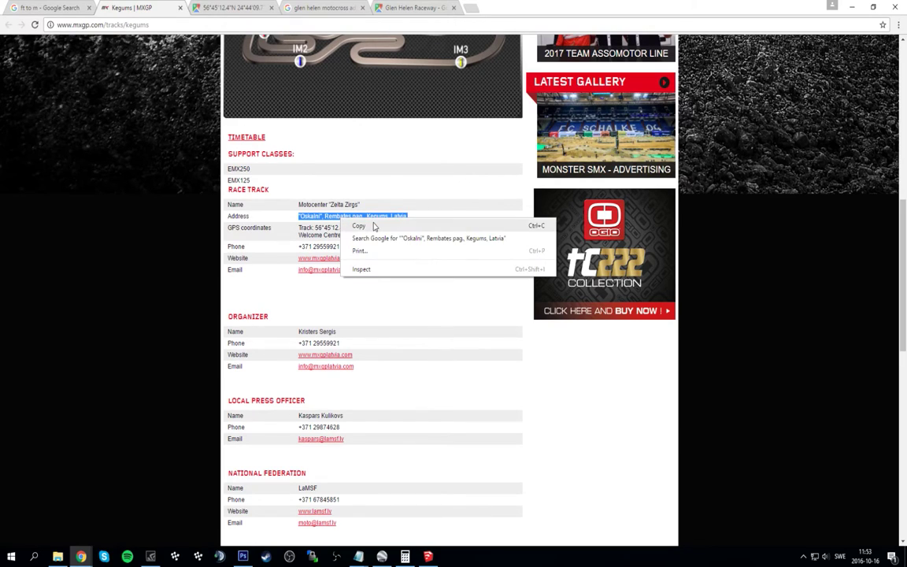
pyautogui.click(403, 225)
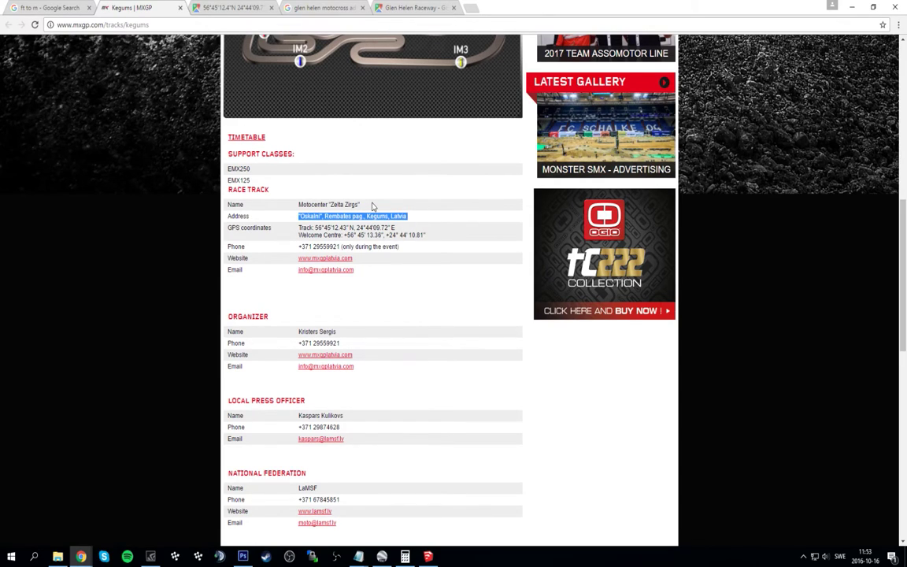
pyautogui.hotkey('alt', 'Tab')
pyautogui.click(549, 223)
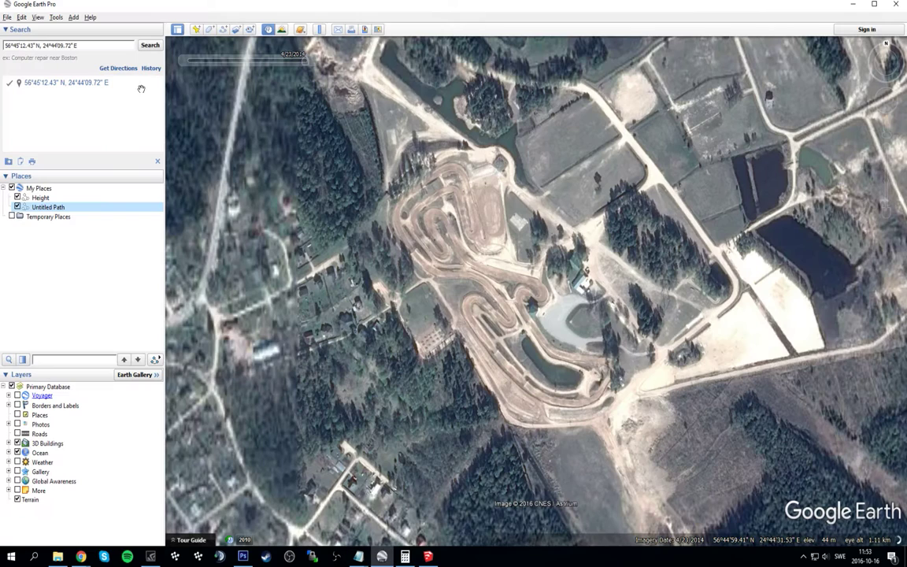
# Step: Search the copied Kegums address in Add Location, then zoom and pan to centre the Zelta Zirgs track
pyautogui.hotkey('alt', 'Tab')
pyautogui.click(497, 231)
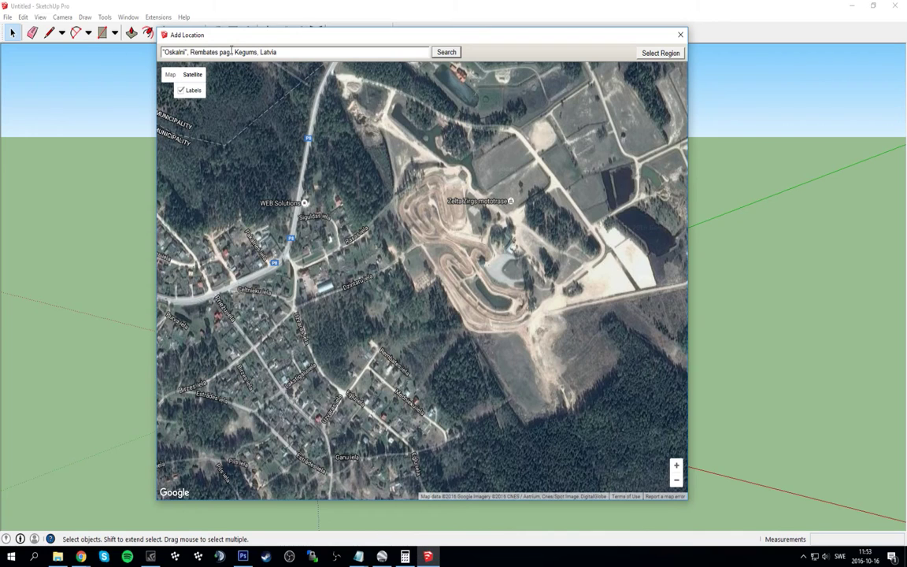
pyautogui.click(272, 49)
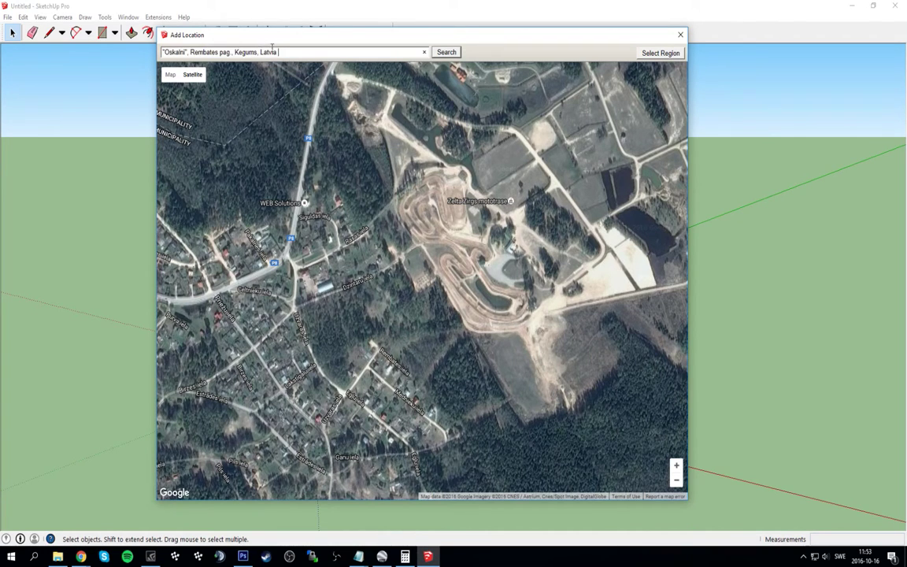
pyautogui.click(447, 53)
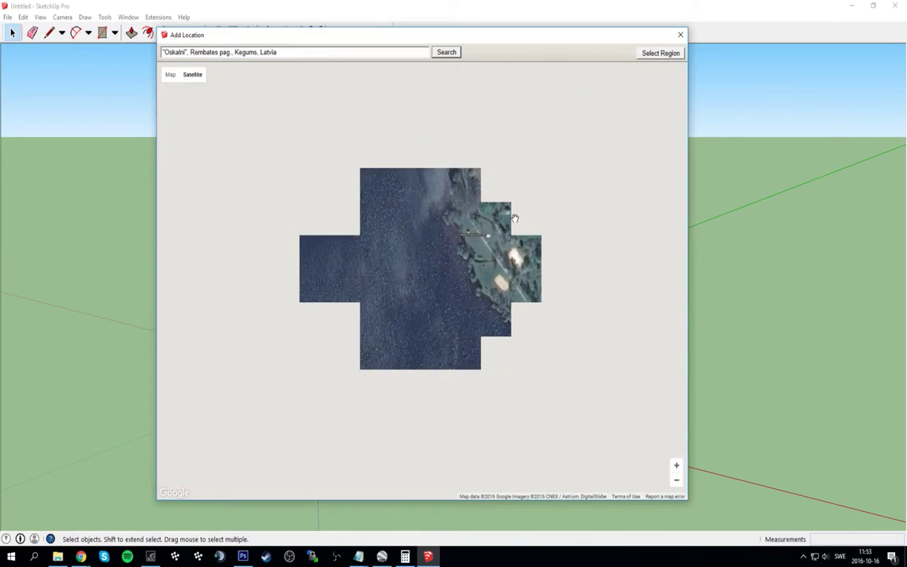
pyautogui.scroll(-3, 437, 265)
pyautogui.moveTo(442, 306); pyautogui.dragTo(437, 437)
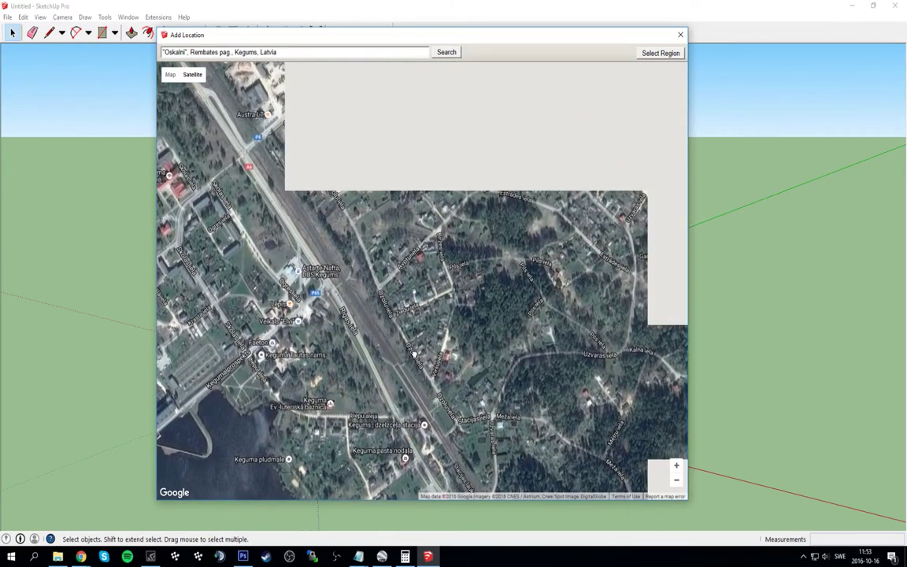
pyautogui.moveTo(425, 233); pyautogui.dragTo(415, 360)
pyautogui.scroll(-1, 425, 338)
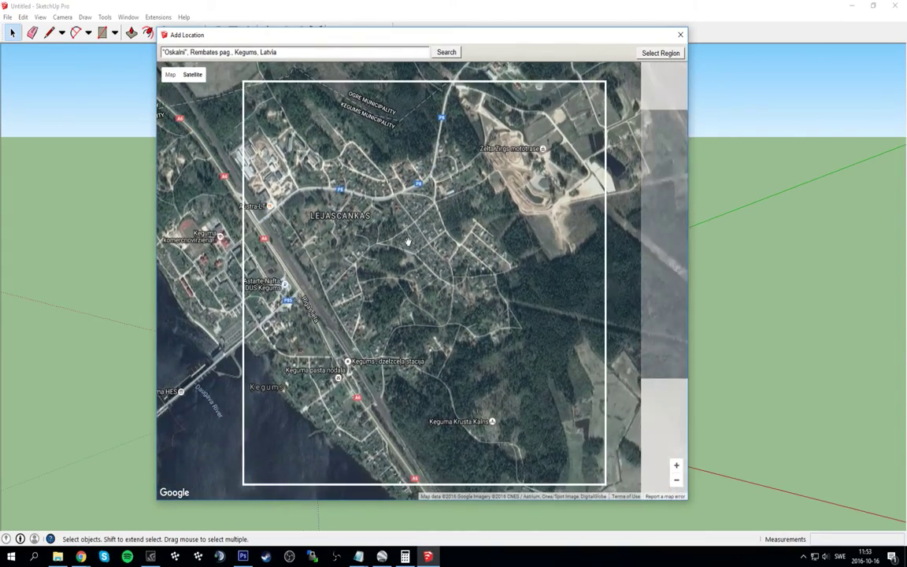
pyautogui.scroll(2, 567, 205)
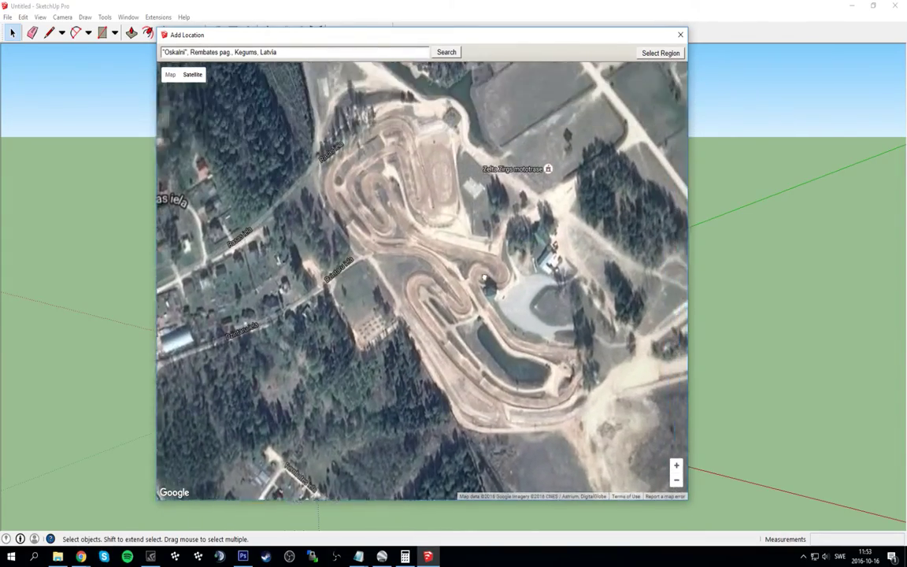
pyautogui.moveTo(567, 205); pyautogui.dragTo(520, 222)
# Step: Resize the region box's top-left corner and edges to match the track area in the Photoshop map crop
pyautogui.click(652, 55)
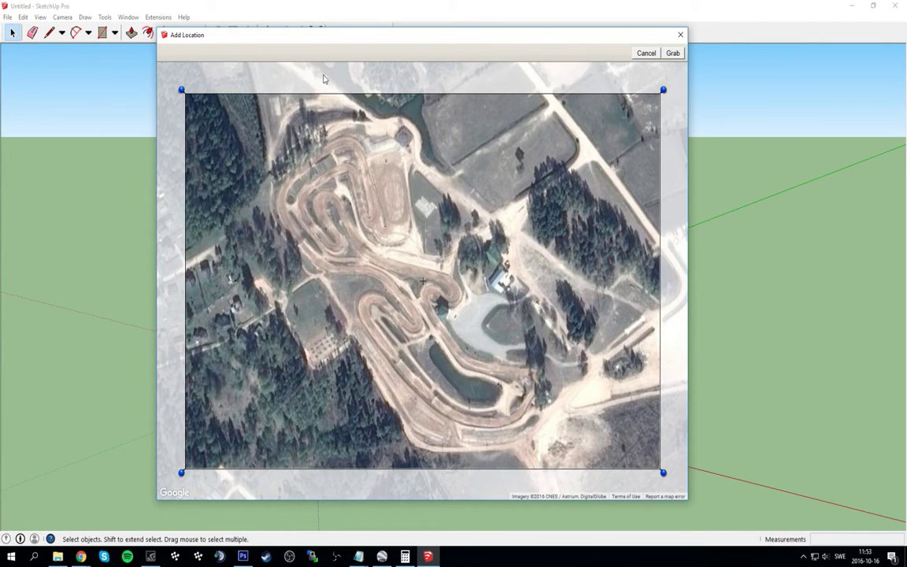
pyautogui.moveTo(181, 90); pyautogui.dragTo(209, 80)
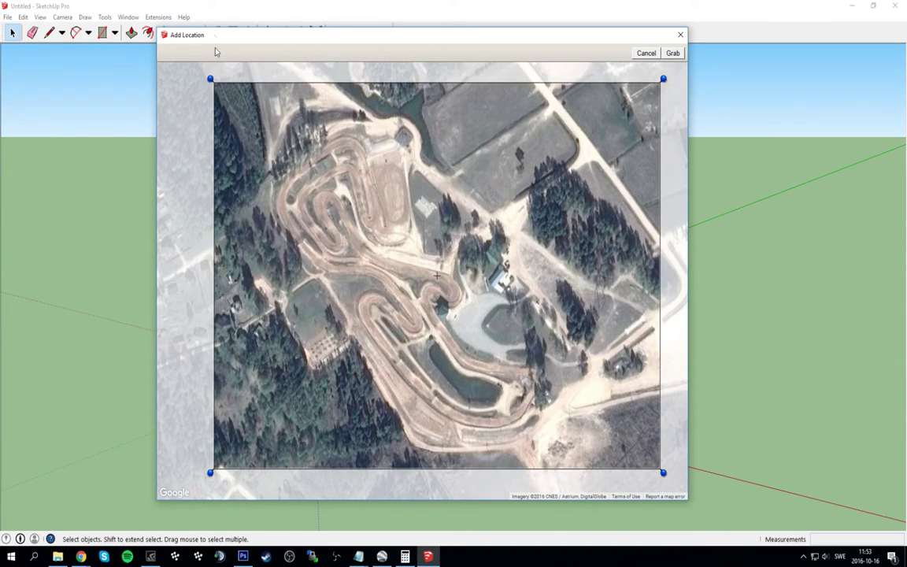
pyautogui.click(242, 556)
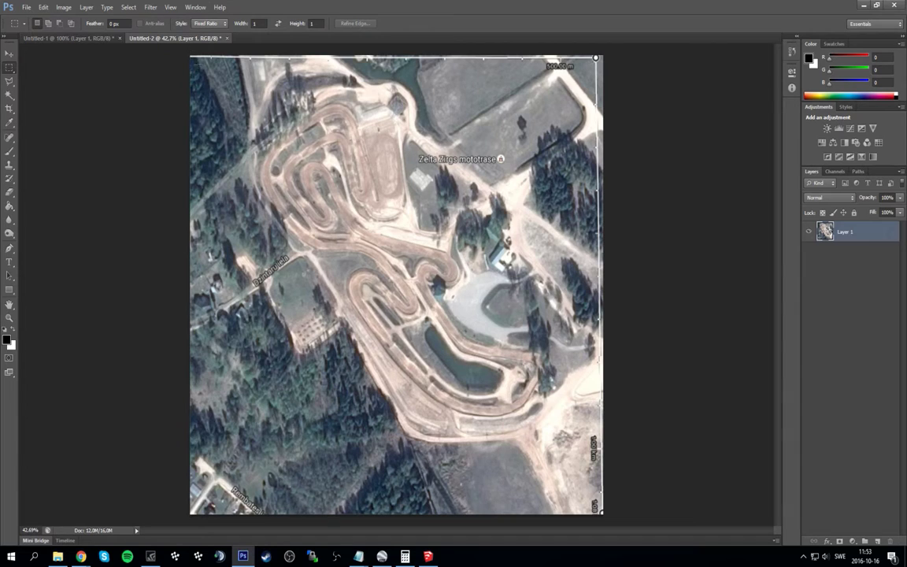
pyautogui.hotkey('alt', 'Tab')
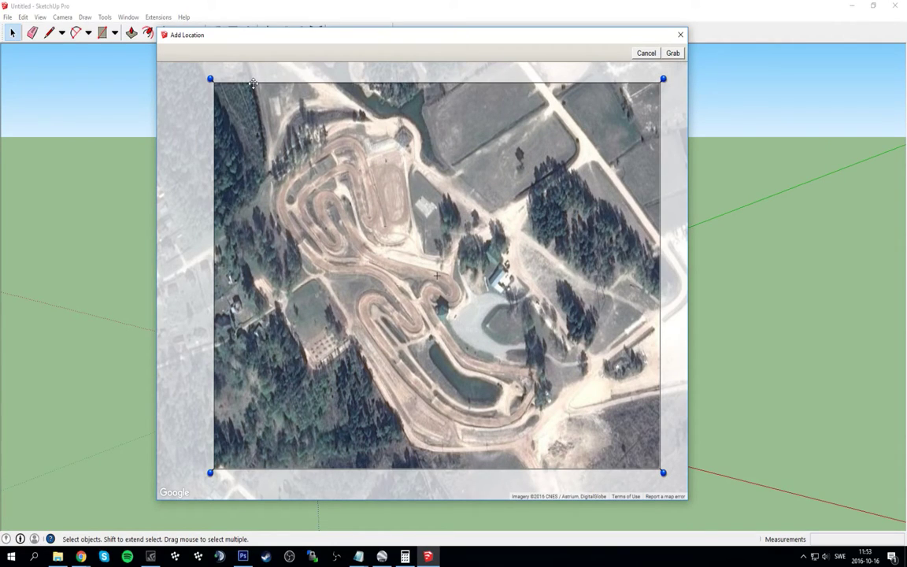
pyautogui.hotkey('alt', 'Tab')
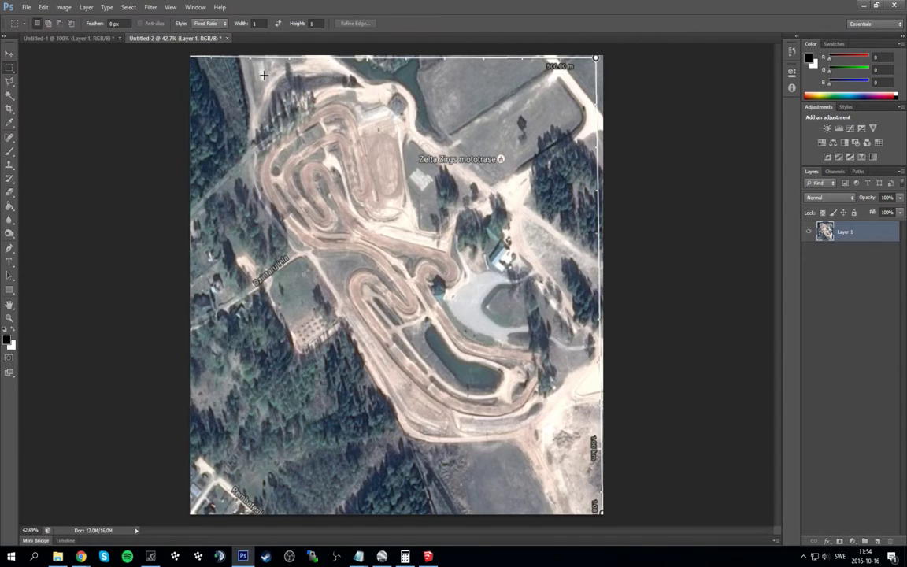
pyautogui.hotkey('alt', 'Tab')
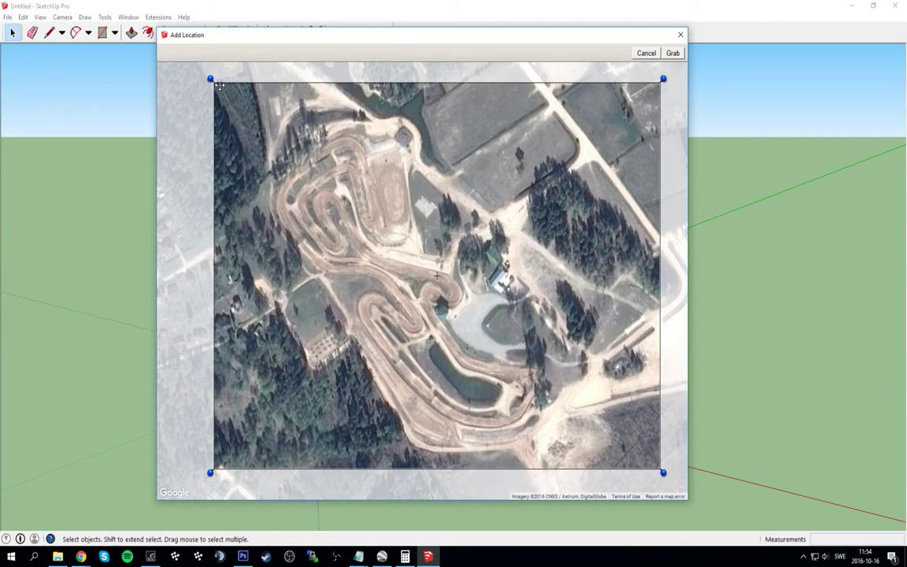
pyautogui.moveTo(211, 81); pyautogui.dragTo(212, 87)
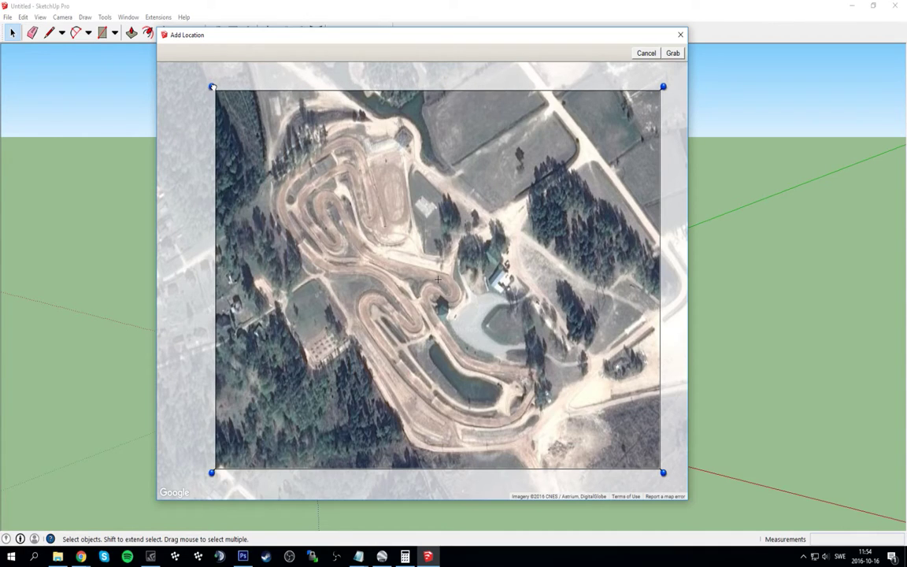
pyautogui.hotkey('alt', 'Tab')
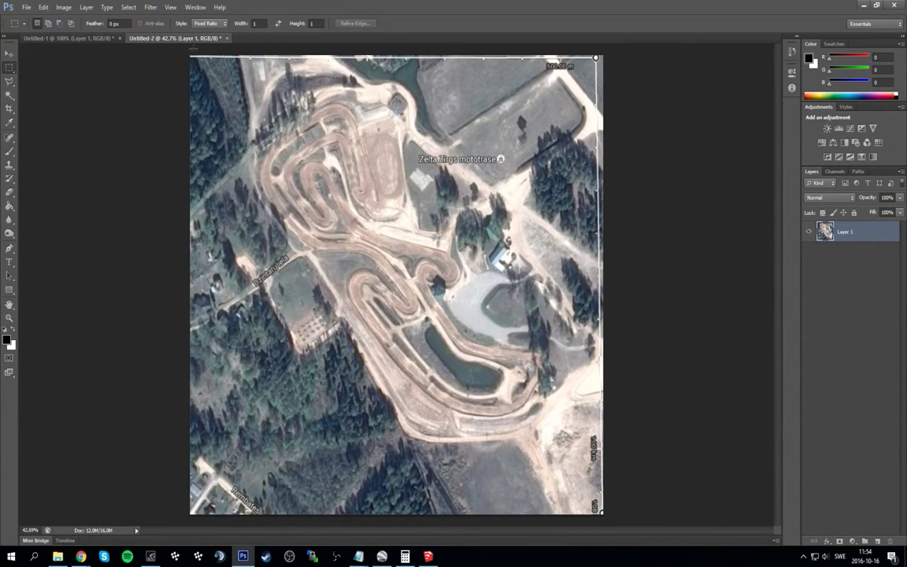
pyautogui.hotkey('alt', 'Tab')
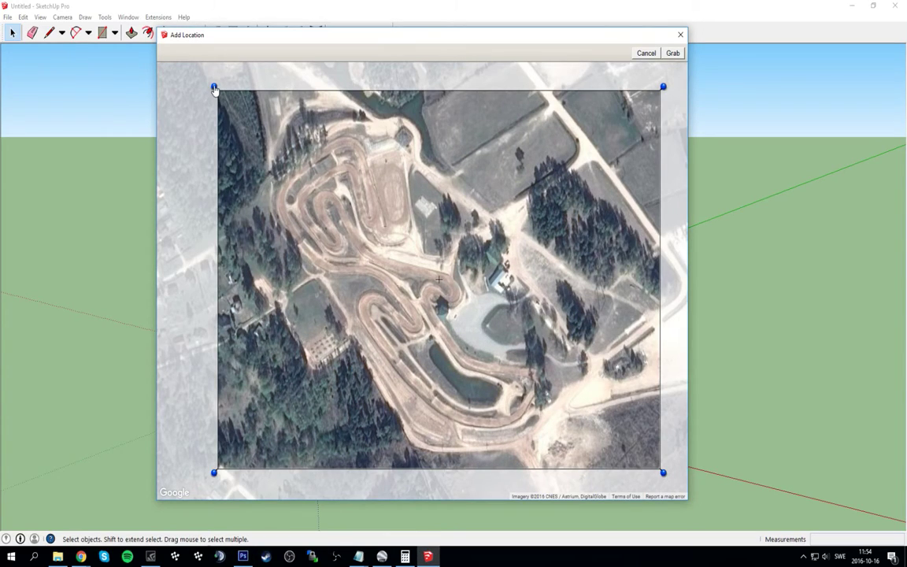
pyautogui.moveTo(214, 86); pyautogui.dragTo(205, 85)
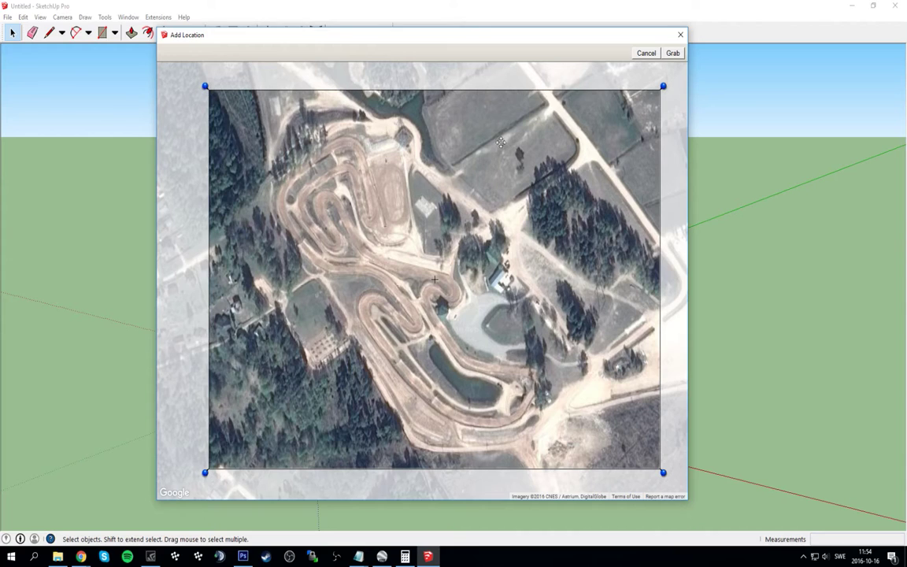
# Step: Adjust the region box's bottom-right corner while comparing against the Photoshop map image
pyautogui.hotkey('alt', 'Tab')
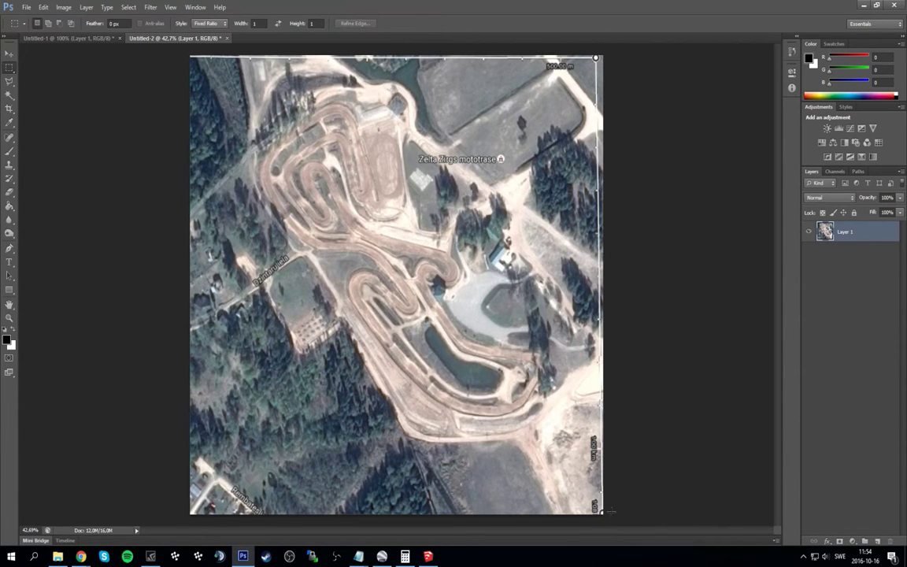
pyautogui.hotkey('alt', 'Tab')
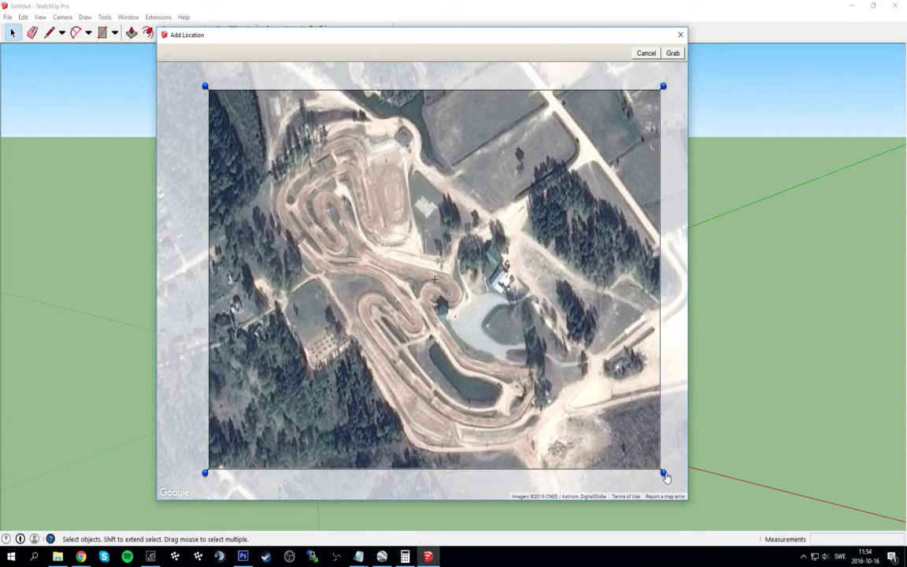
pyautogui.moveTo(663, 475); pyautogui.dragTo(585, 467)
pyautogui.hotkey('alt', 'Tab')
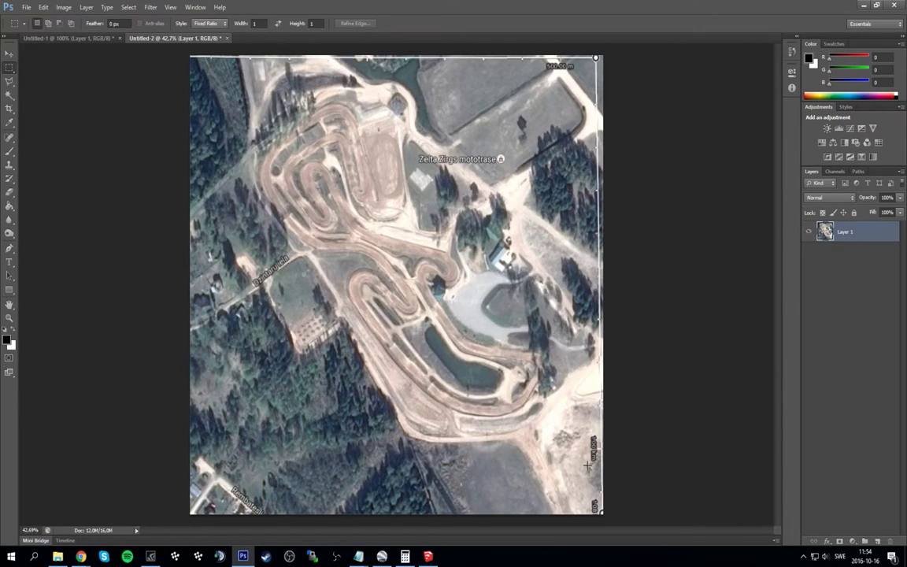
pyautogui.hotkey('alt', 'Tab')
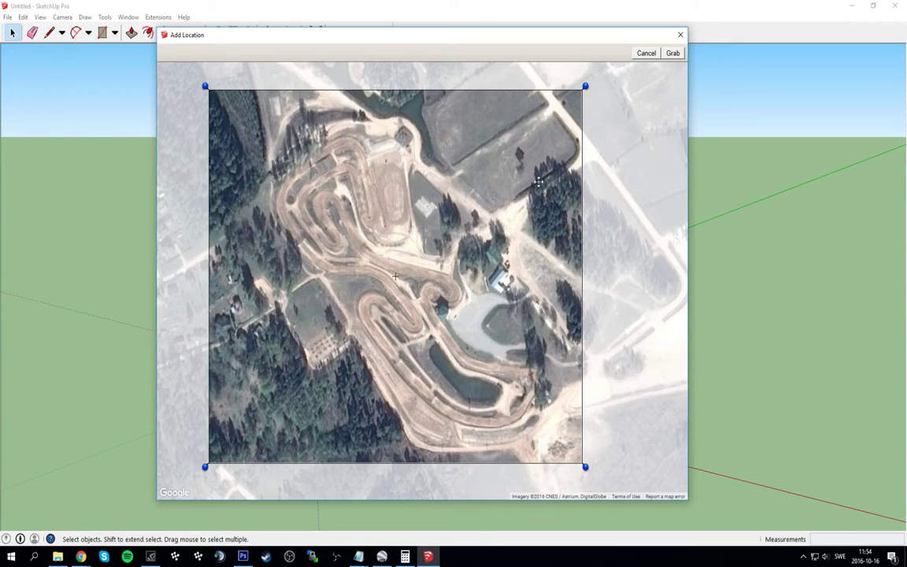
pyautogui.moveTo(585, 465); pyautogui.dragTo(599, 468)
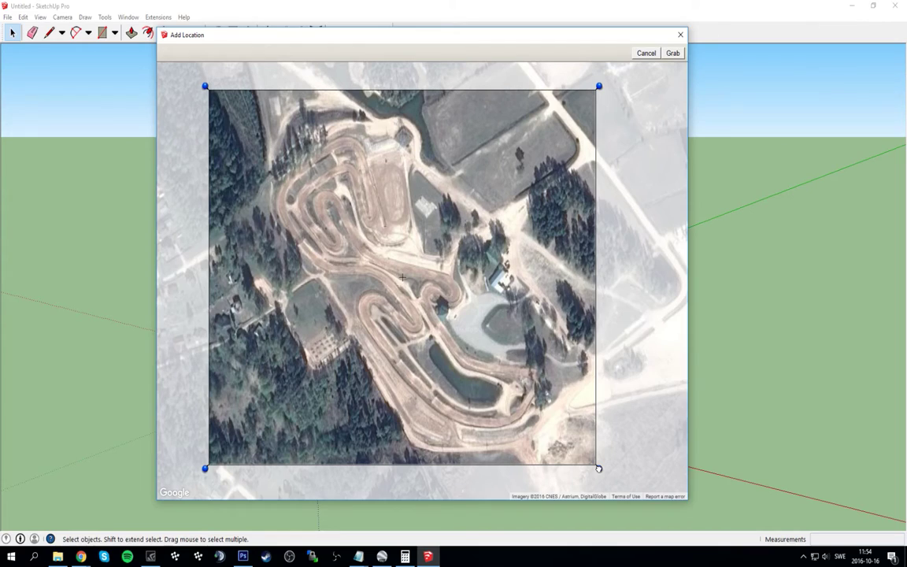
pyautogui.hotkey('alt', 'Tab')
pyautogui.hotkey('alt', 'Tab')
pyautogui.moveTo(599, 470); pyautogui.dragTo(604, 488)
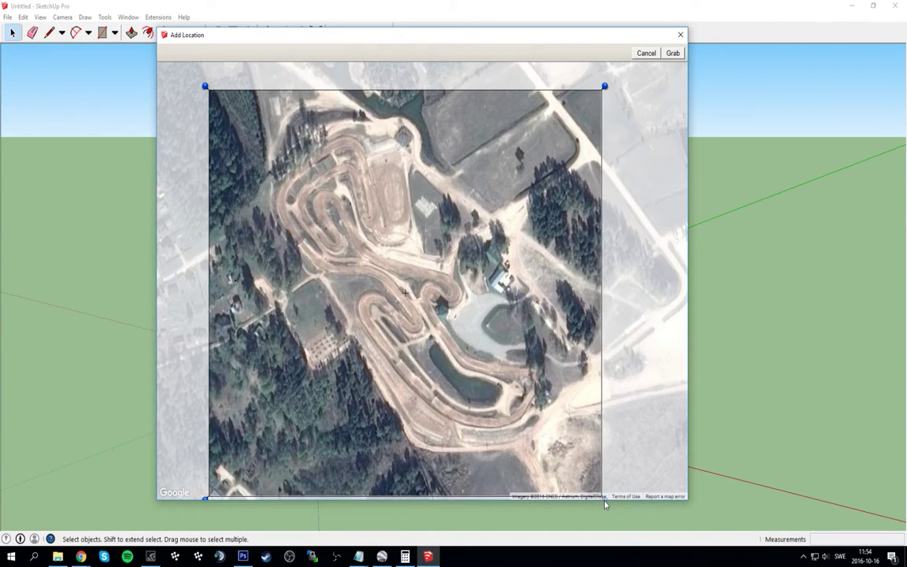
pyautogui.hotkey('alt', 'Tab')
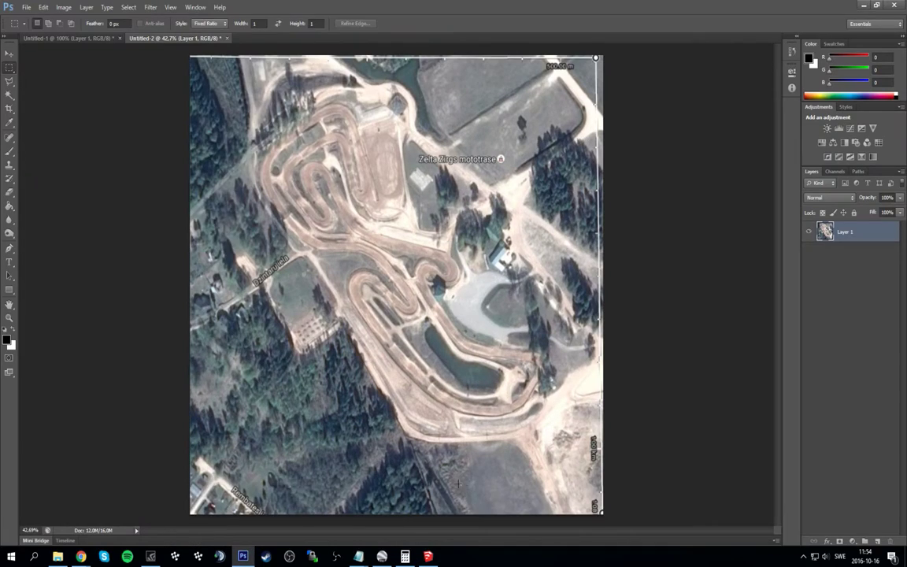
pyautogui.hotkey('alt', 'Tab')
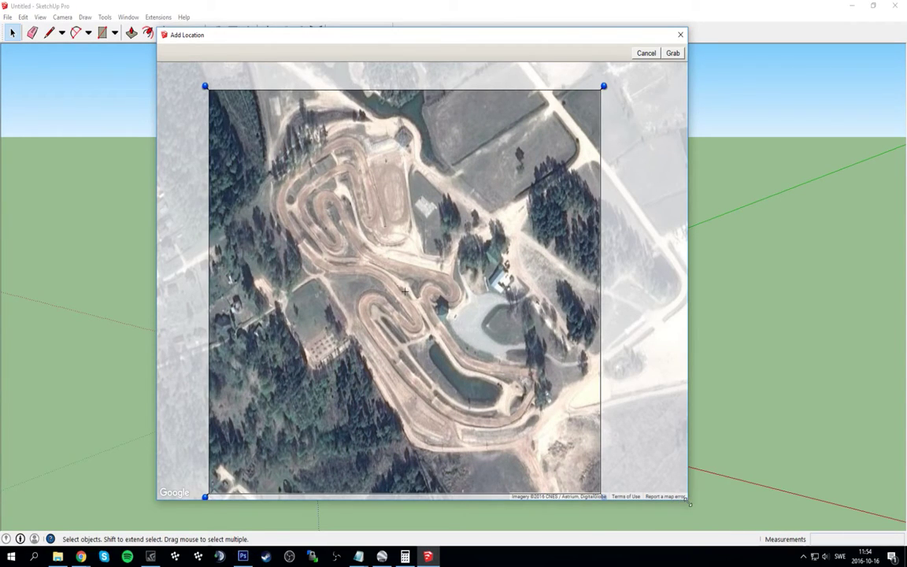
# Step: Enlarge and reposition the Add Location window, then extend the capture area's bottom edge lower
pyautogui.moveTo(689, 503); pyautogui.dragTo(698, 544)
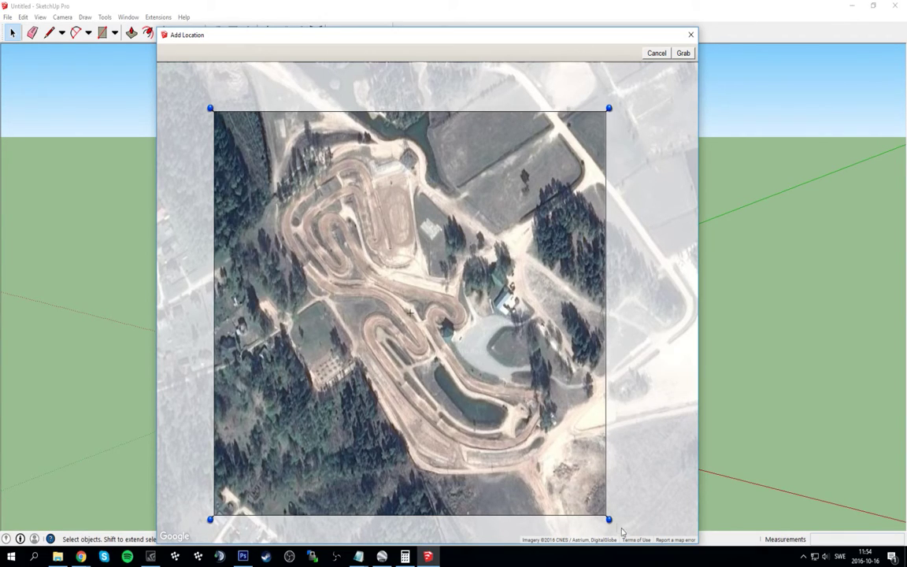
pyautogui.moveTo(543, 36); pyautogui.dragTo(540, 14)
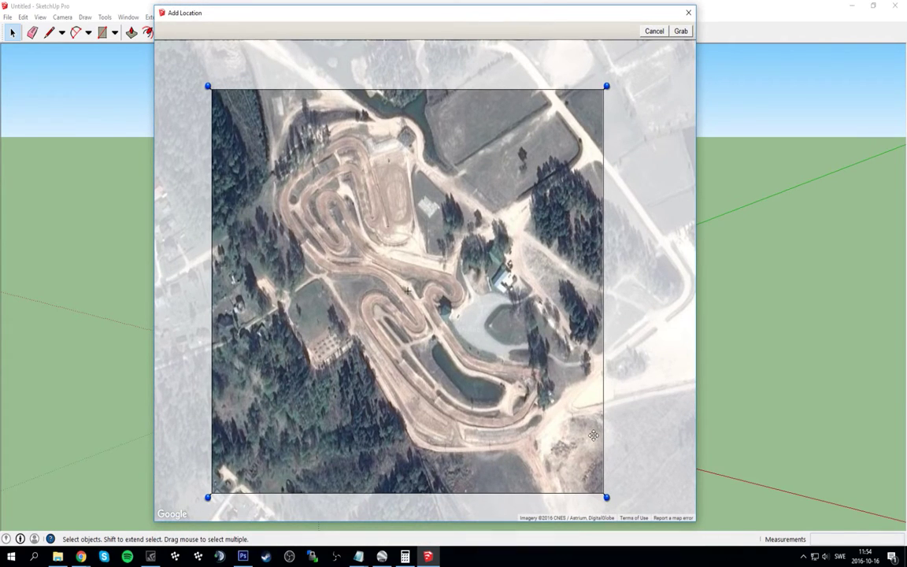
pyautogui.moveTo(606, 497)
pyautogui.mouseDown()
pyautogui.moveTo(611, 528)
pyautogui.moveTo(619, 521)
pyautogui.moveTo(604, 513)
pyautogui.mouseUp()
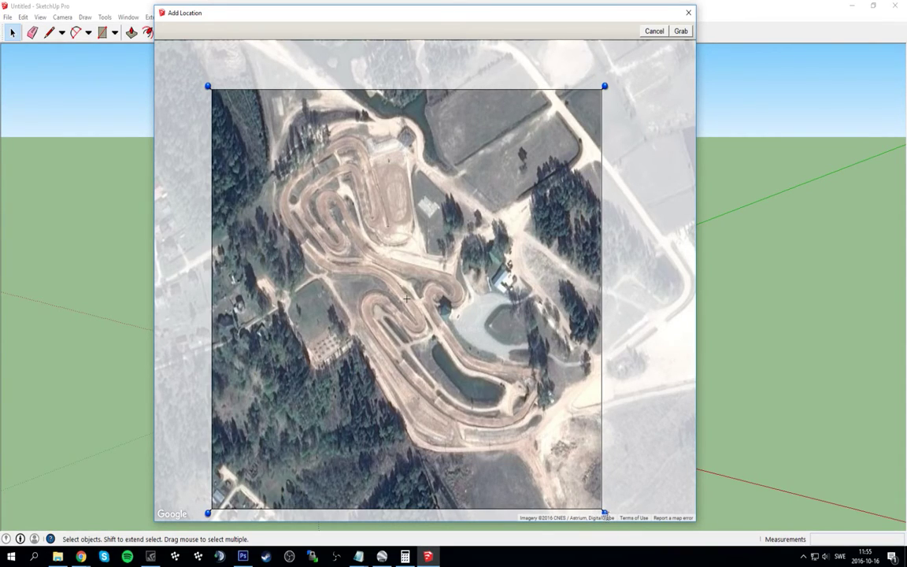
pyautogui.moveTo(604, 514); pyautogui.dragTo(605, 521)
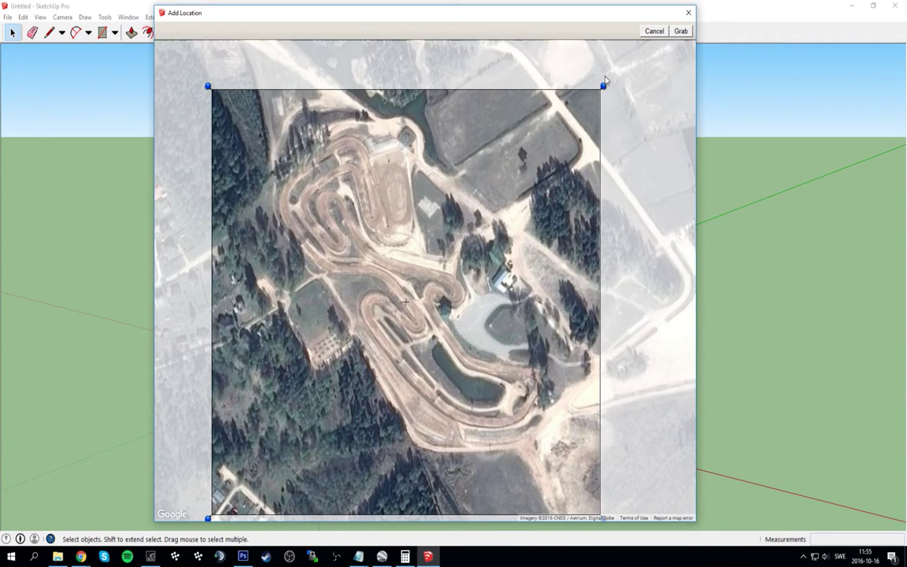
# Step: Grab the framed satellite imagery and display it as 3D terrain via Geo-location > Show Terrain
pyautogui.click(684, 32)
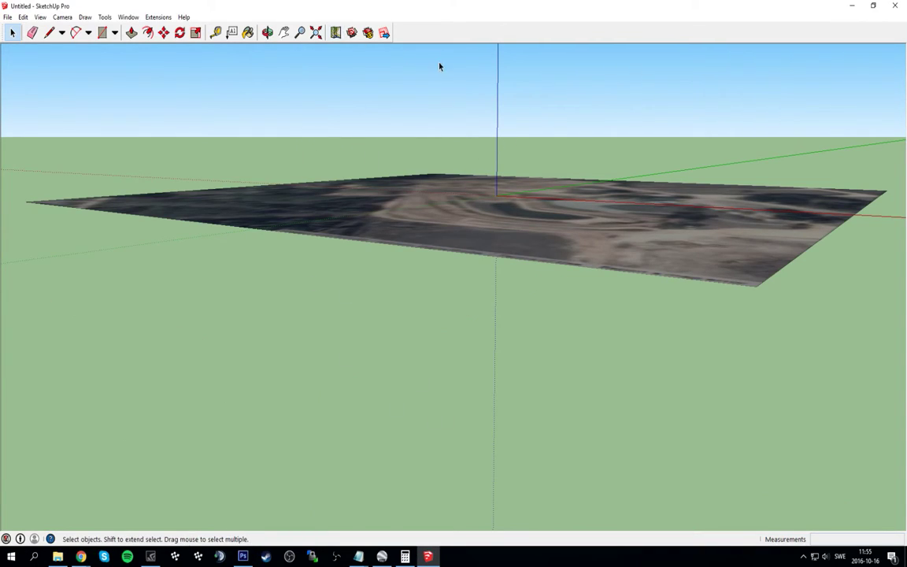
pyautogui.click(7, 17)
pyautogui.moveTo(67, 144)
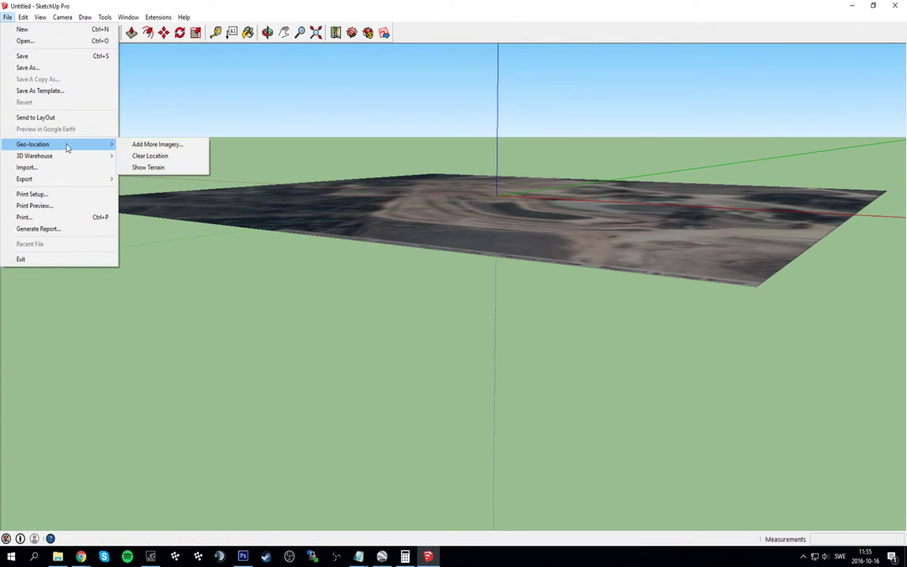
pyautogui.click(168, 167)
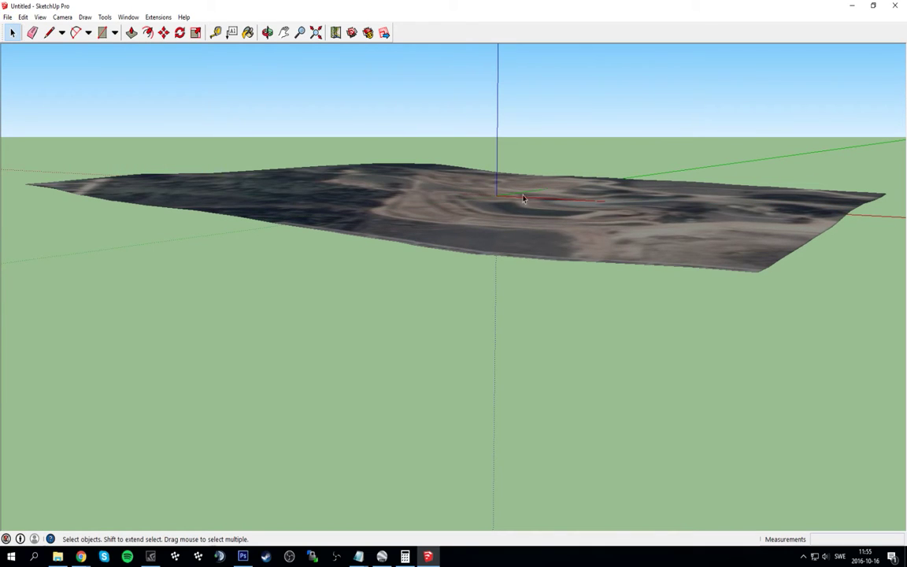
# Step: Orbit around the imported terrain from low angles, ending with an overhead view of the whole track
pyautogui.click(268, 33)
pyautogui.moveTo(553, 217); pyautogui.dragTo(402, 220)
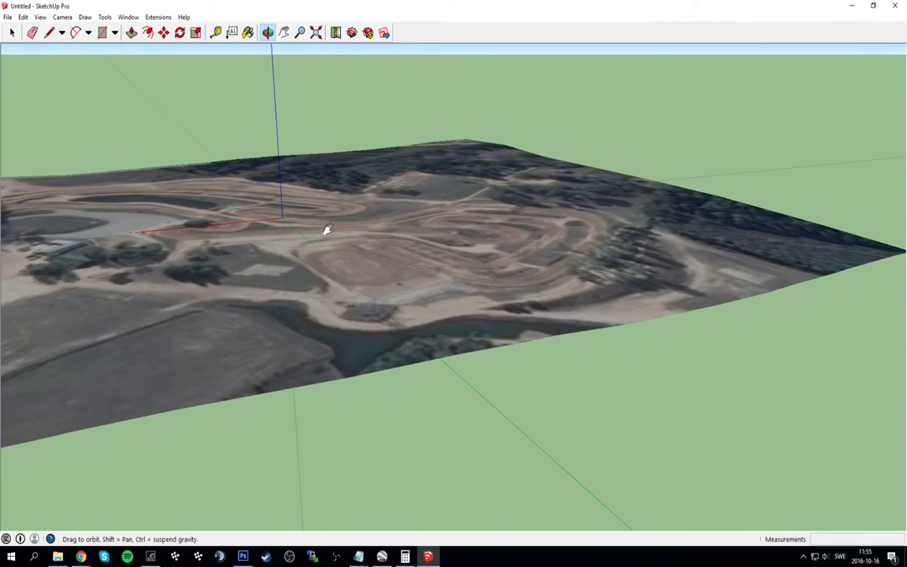
pyautogui.moveTo(329, 230); pyautogui.dragTo(445, 314)
pyautogui.moveTo(281, 237); pyautogui.dragTo(376, 290)
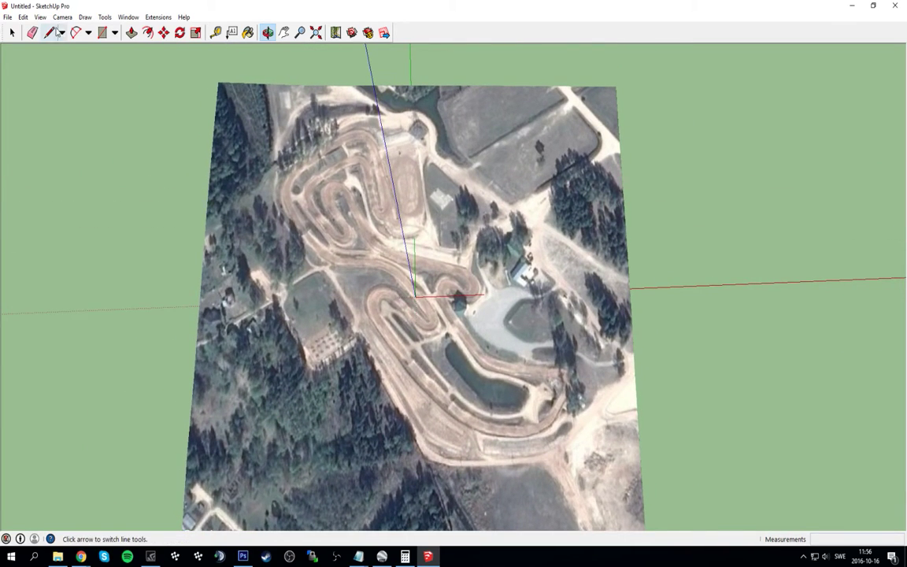
# Step: Switch the camera to Parallel Projection and the Top standard view
pyautogui.click(22, 16)
pyautogui.moveTo(63, 21)
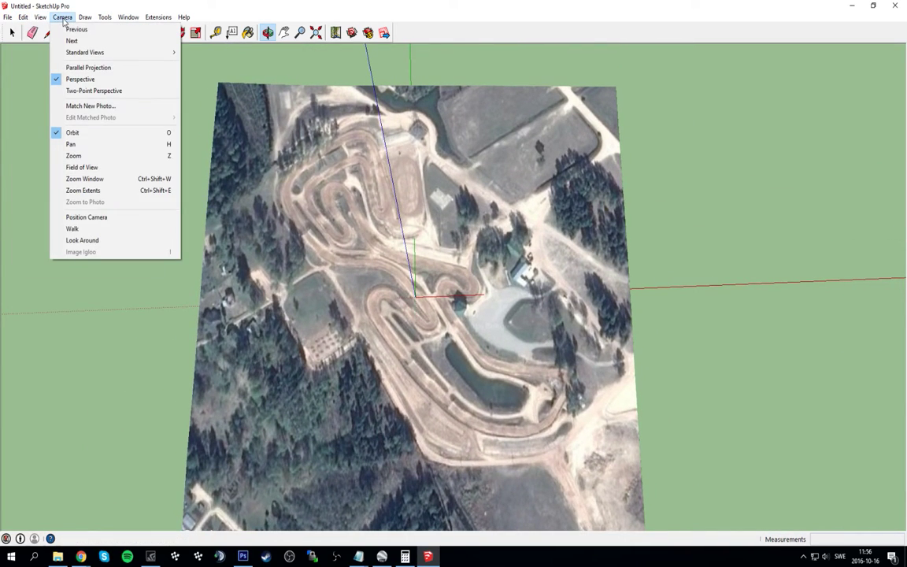
pyautogui.click(99, 82)
pyautogui.click(62, 17)
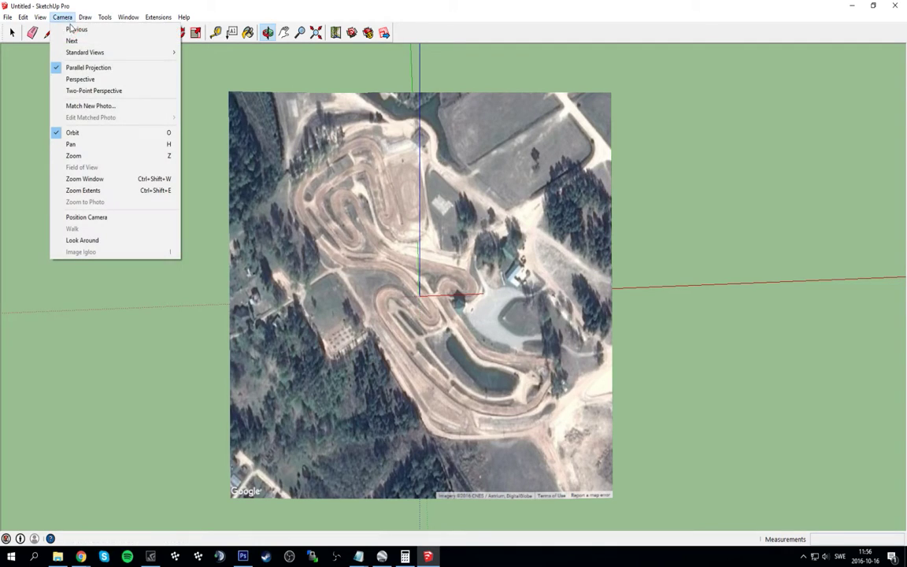
pyautogui.moveTo(94, 53)
pyautogui.click(221, 52)
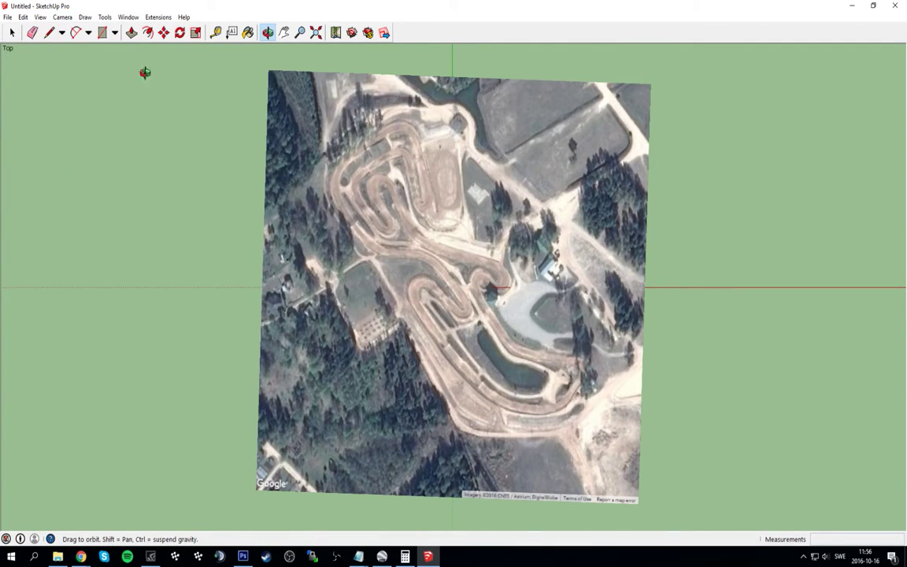
# Step: Start the Model to HeightMap extension export with the mask colour set to Green
pyautogui.click(159, 20)
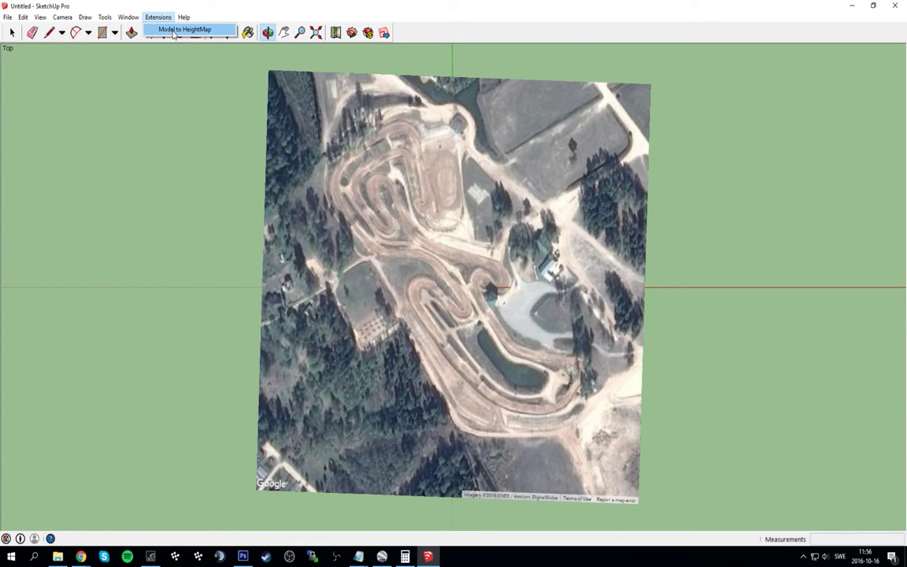
pyautogui.click(173, 30)
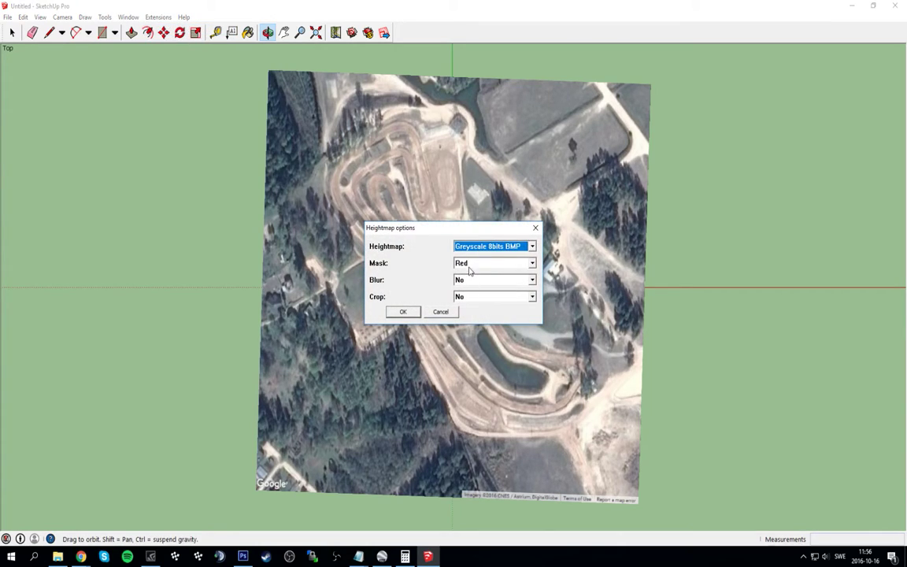
pyautogui.click(488, 263)
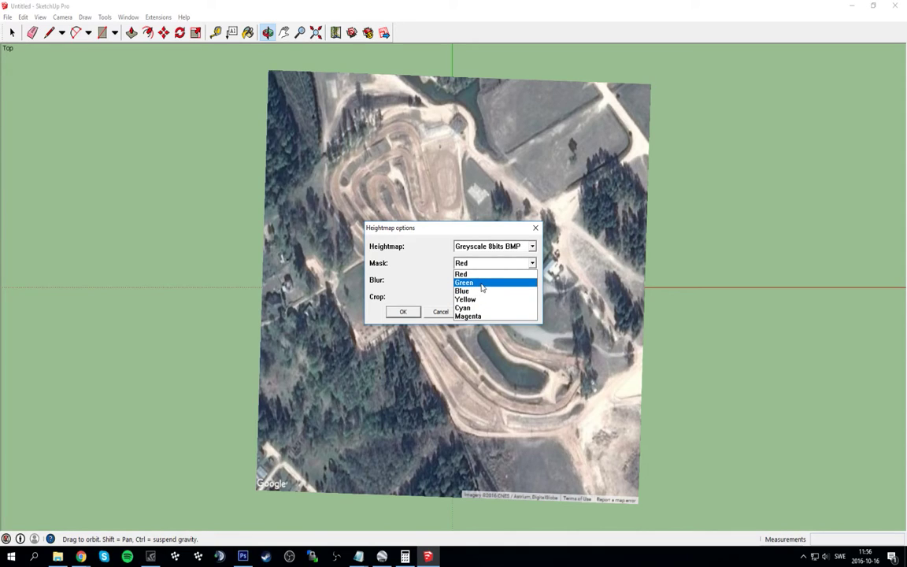
pyautogui.click(482, 283)
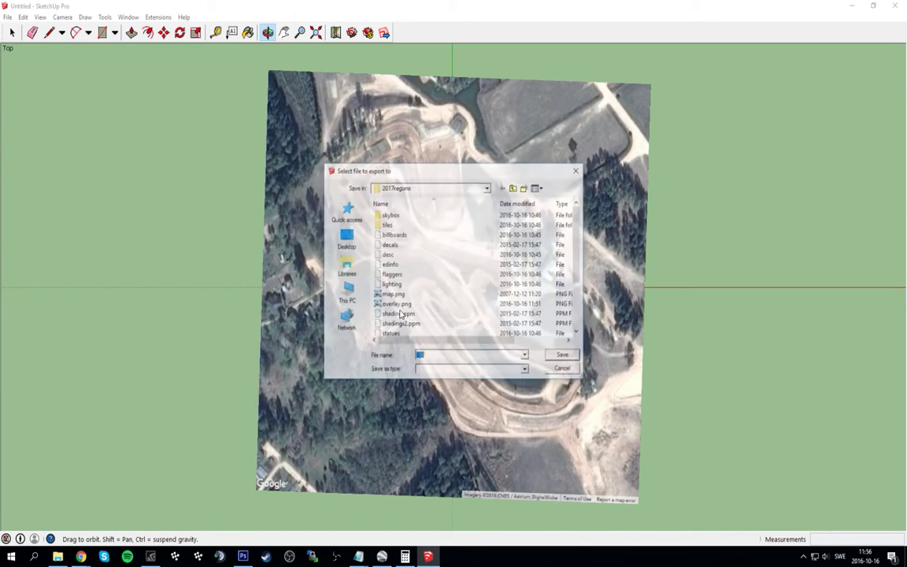
# Step: Save the heightmap as heighmap.bmp in the 2017kegums folder and confirm rendering it
pyautogui.click(441, 355)
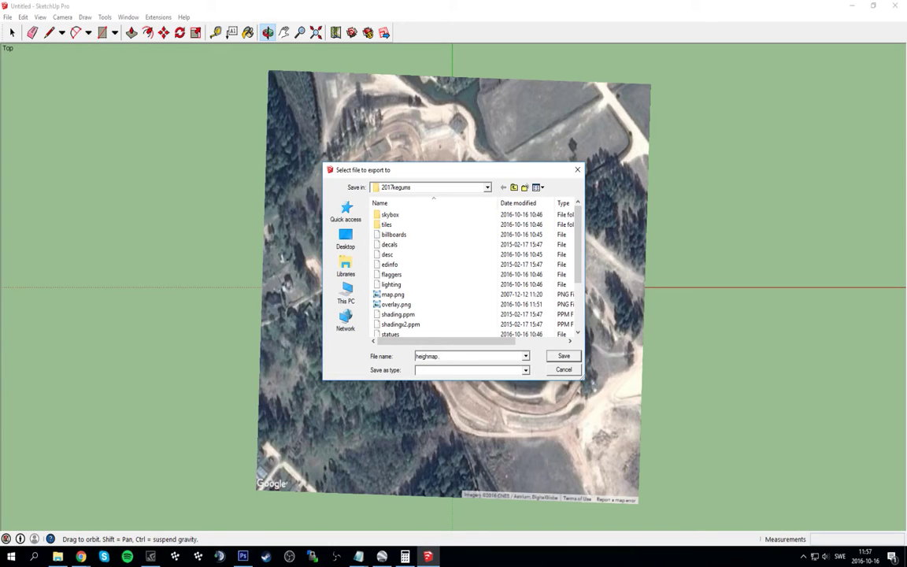
pyautogui.doubleClick(440, 356)
pyautogui.click(457, 357)
pyautogui.click(425, 186)
pyautogui.click(425, 187)
pyautogui.scroll(-3, 437, 266)
pyautogui.scroll(3, 441, 276)
pyautogui.click(565, 356)
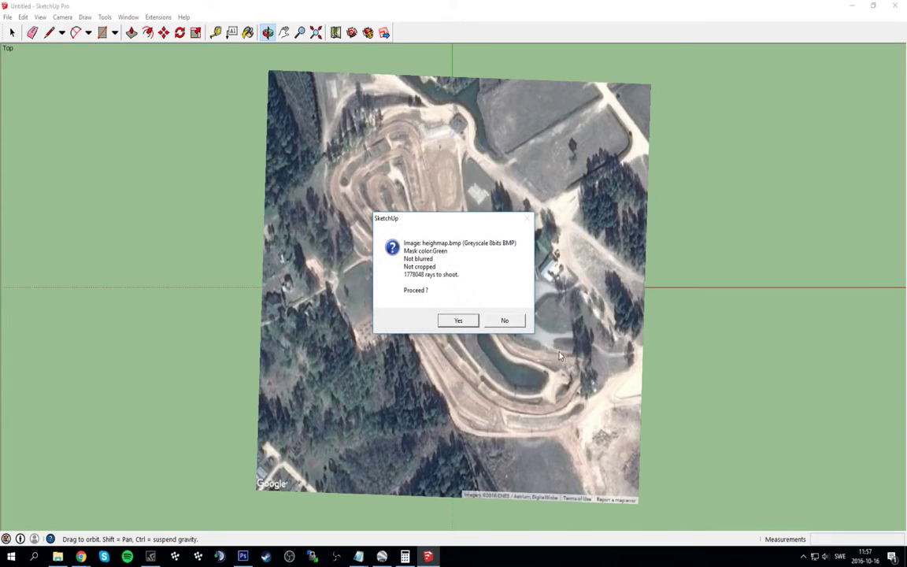
pyautogui.click(462, 320)
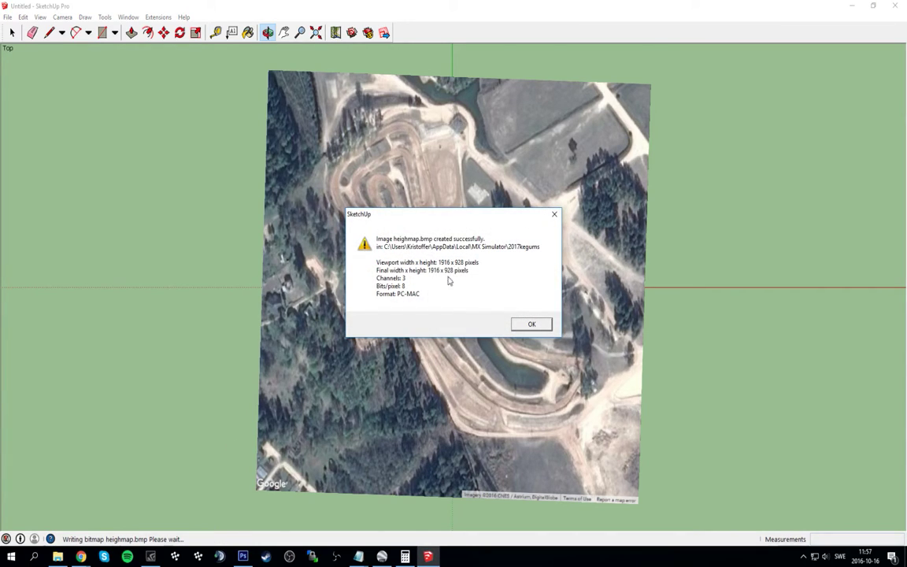
# Step: Dismiss the export success message and drag heighmap.bmp from 2017kegums into Photoshop
pyautogui.click(529, 323)
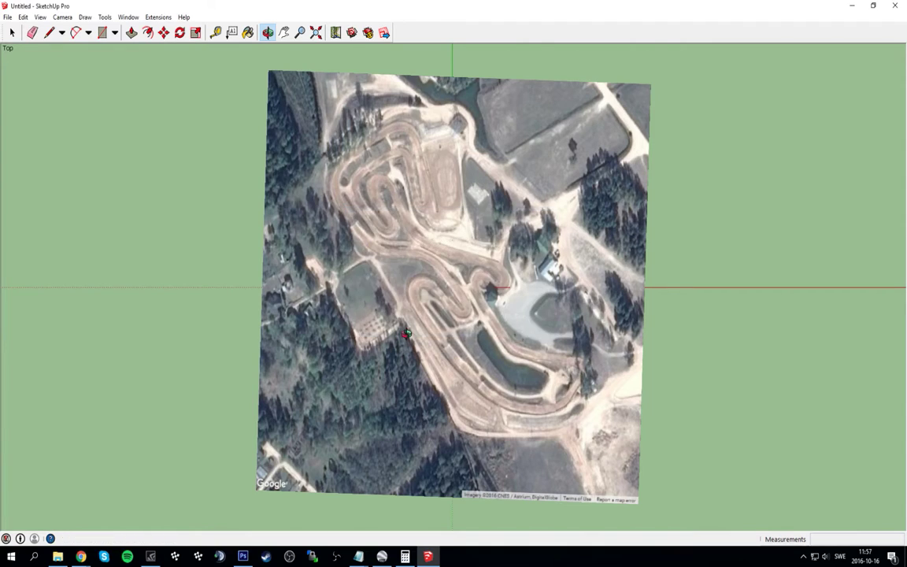
pyautogui.click(57, 557)
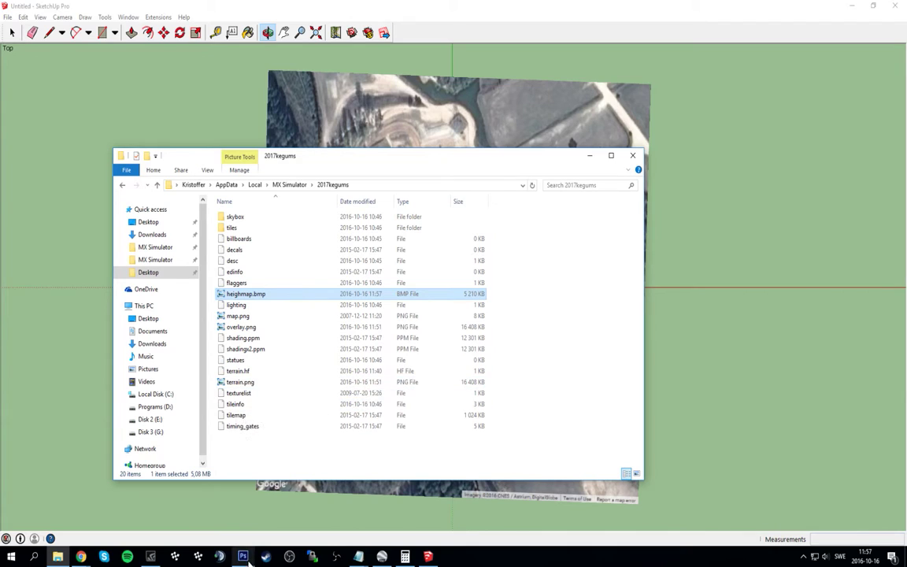
pyautogui.click(243, 557)
pyautogui.hotkey('alt', 'Tab')
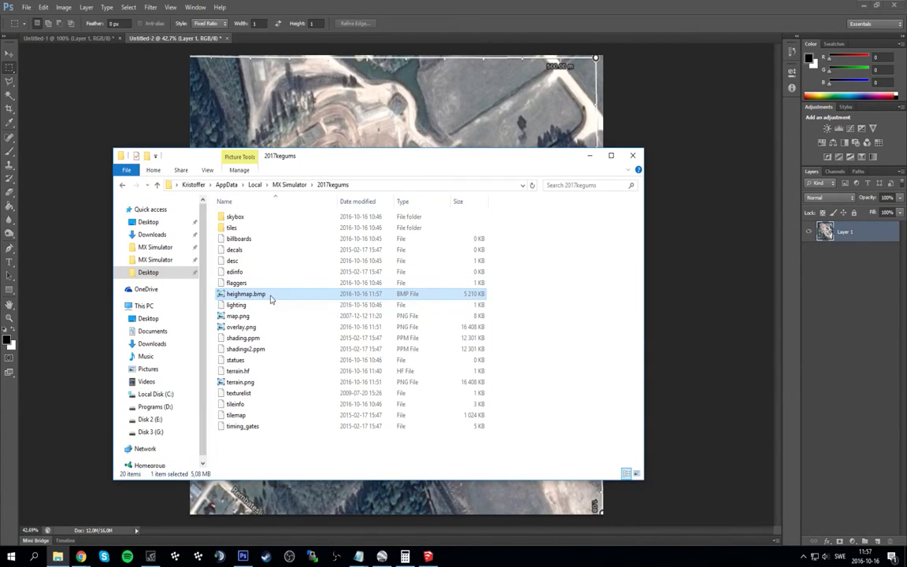
pyautogui.moveTo(272, 297); pyautogui.dragTo(268, 39)
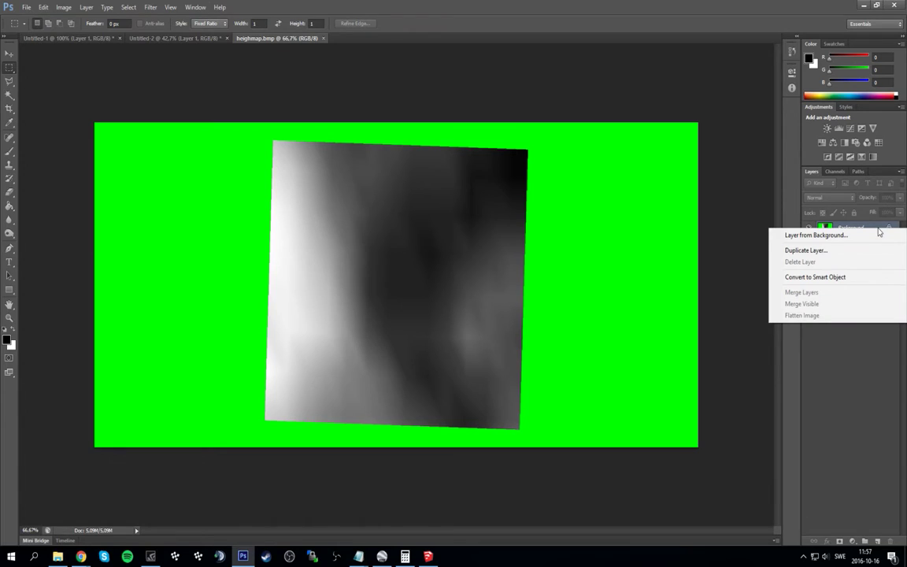
# Step: Convert the Background to Layer 0 and delete the green surround using the Magic Wand
pyautogui.click(878, 229)
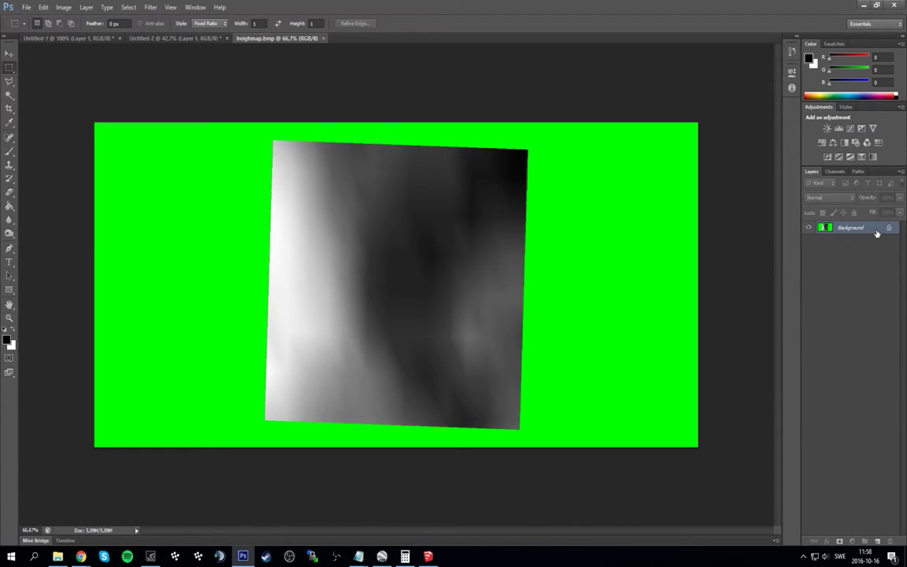
pyautogui.doubleClick(874, 234)
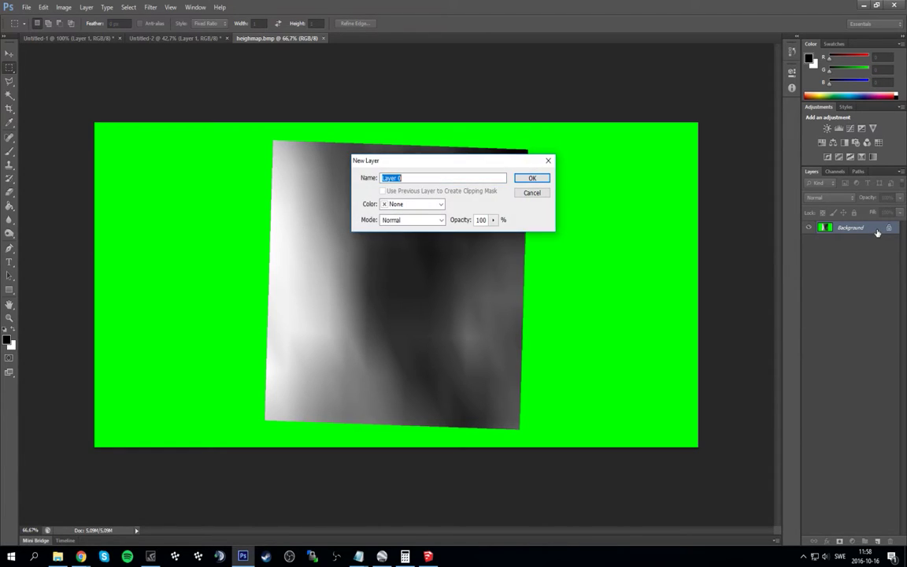
pyautogui.click(532, 179)
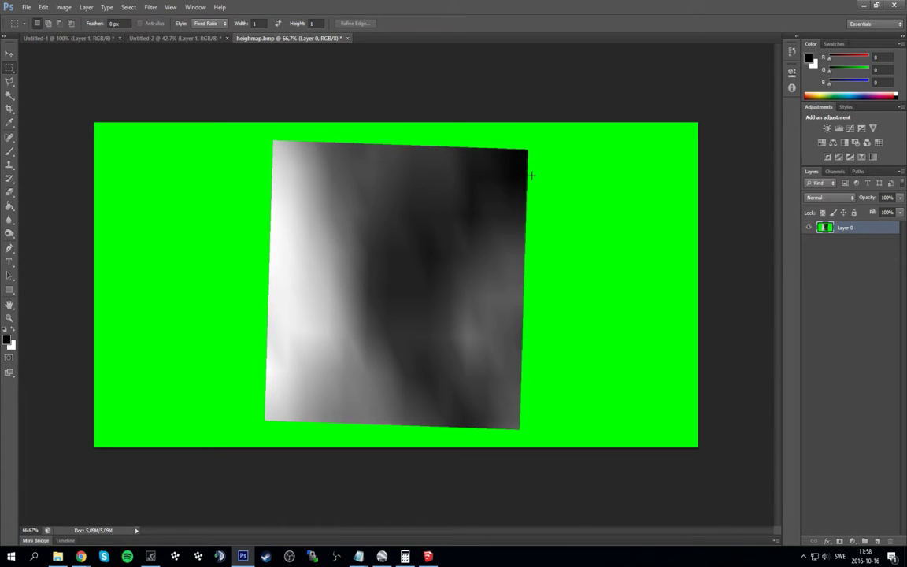
pyautogui.click(9, 95)
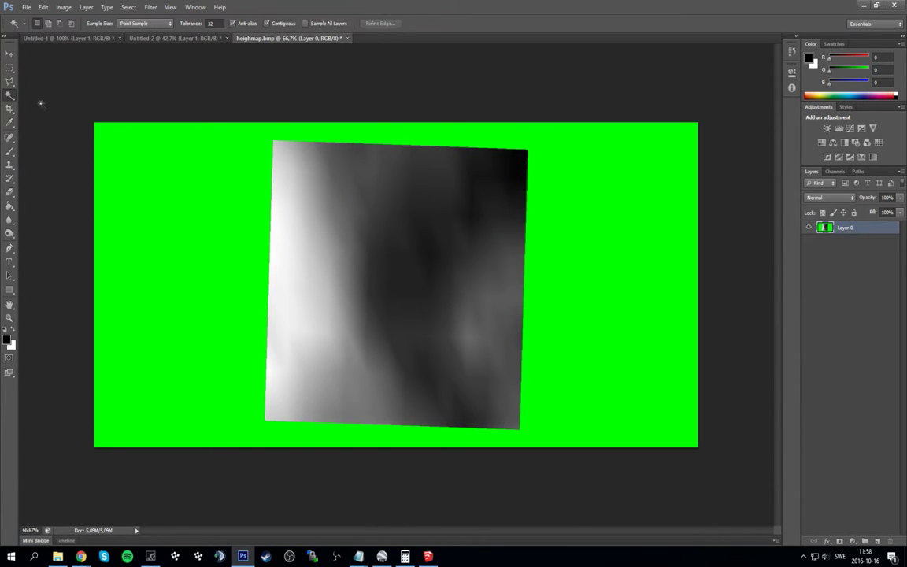
pyautogui.click(172, 170)
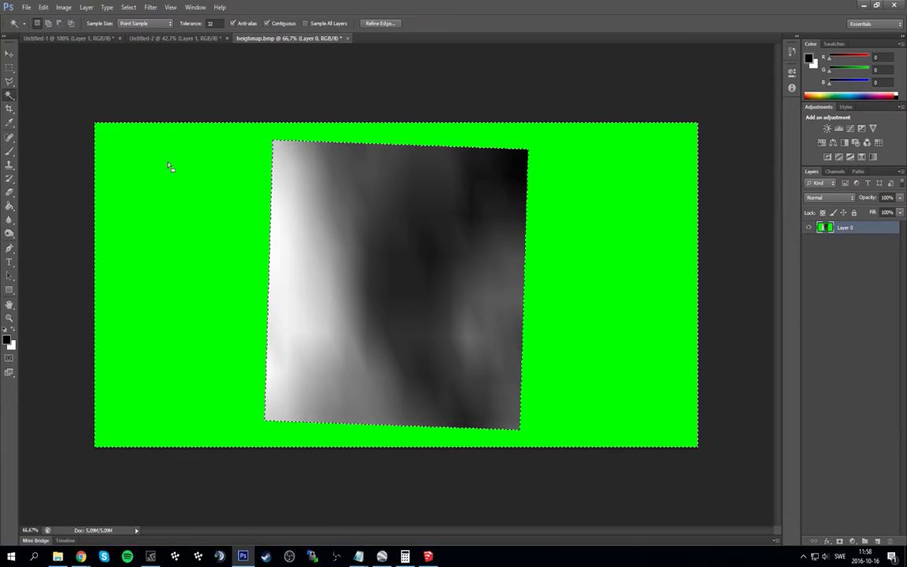
pyautogui.press('Delete')
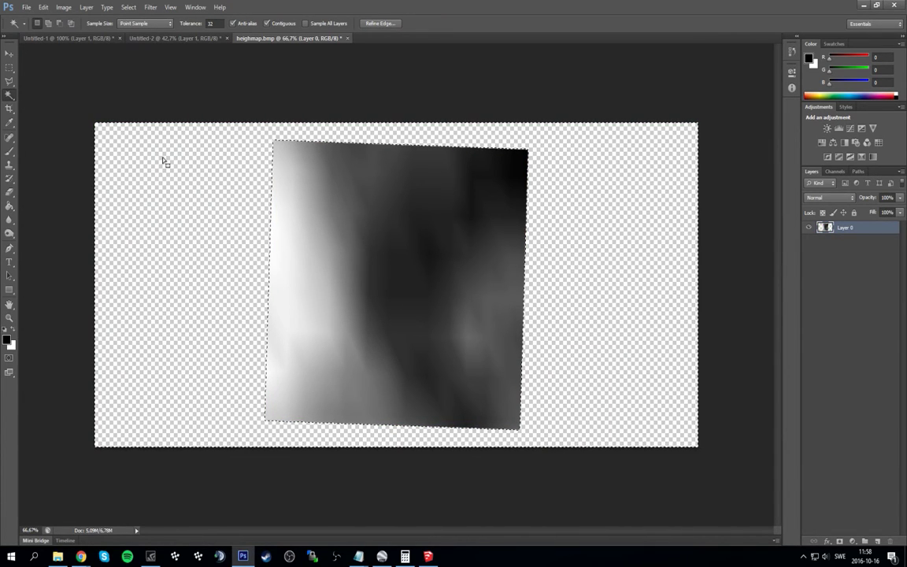
pyautogui.hotkey('ctrl', 'd')
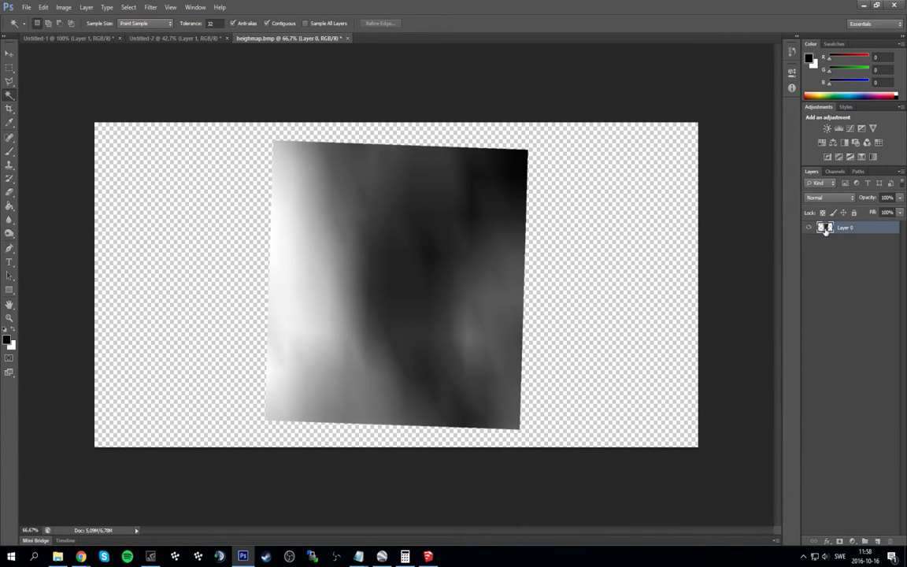
# Step: Add a new Layer 1 beneath Layer 0 and fill it black with the Paint Bucket
pyautogui.click(877, 540)
pyautogui.moveTo(847, 228); pyautogui.dragTo(851, 249)
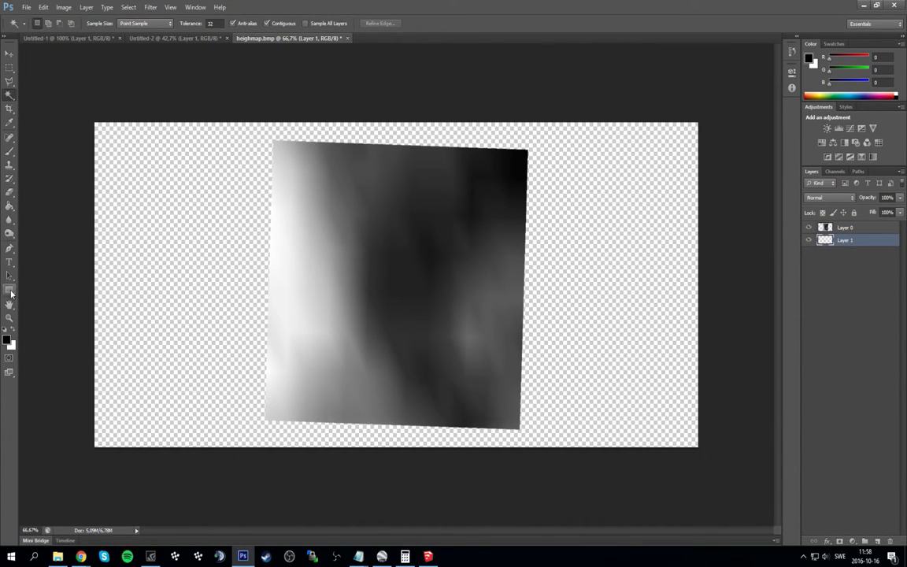
pyautogui.press('e')
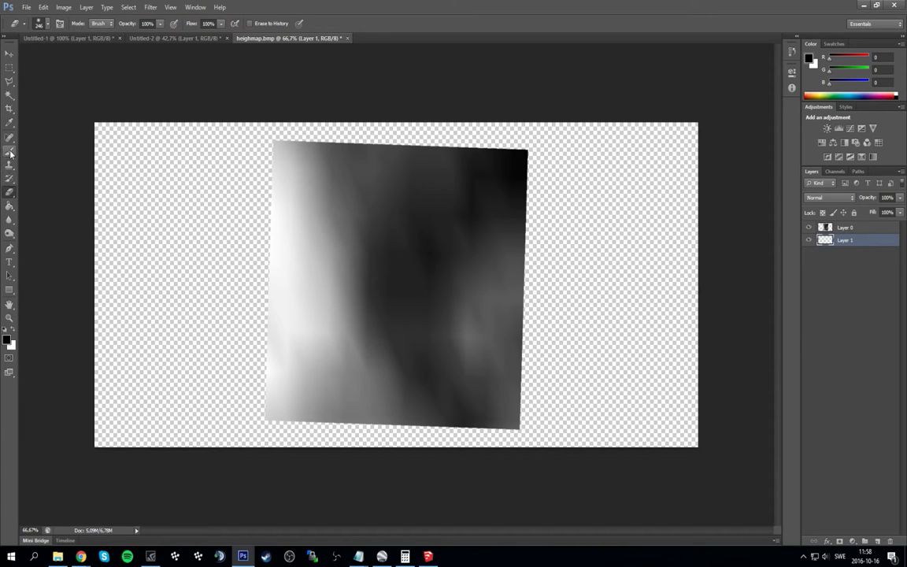
pyautogui.click(9, 206)
pyautogui.click(167, 238)
# Step: Free-transform Layer 0 to rotate the heightmap upright and commit the transform
pyautogui.click(846, 227)
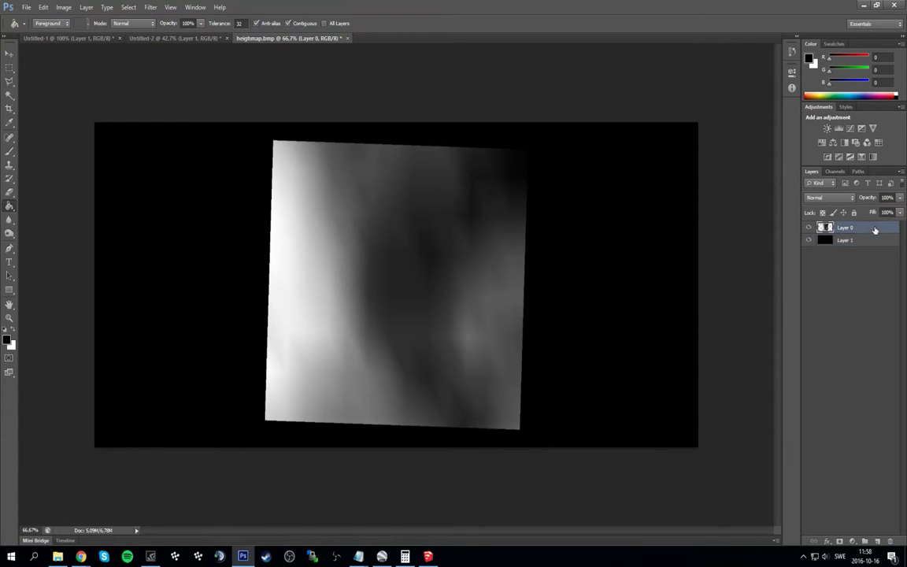
pyautogui.hotkey('ctrl', 't')
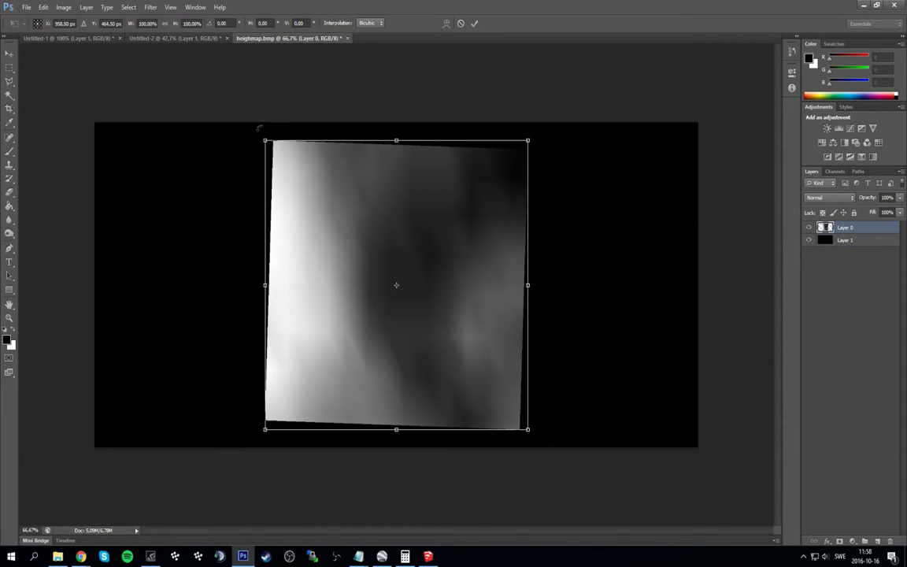
pyautogui.moveTo(257, 128); pyautogui.dragTo(252, 127)
pyautogui.press('Escape')
pyautogui.press('g')
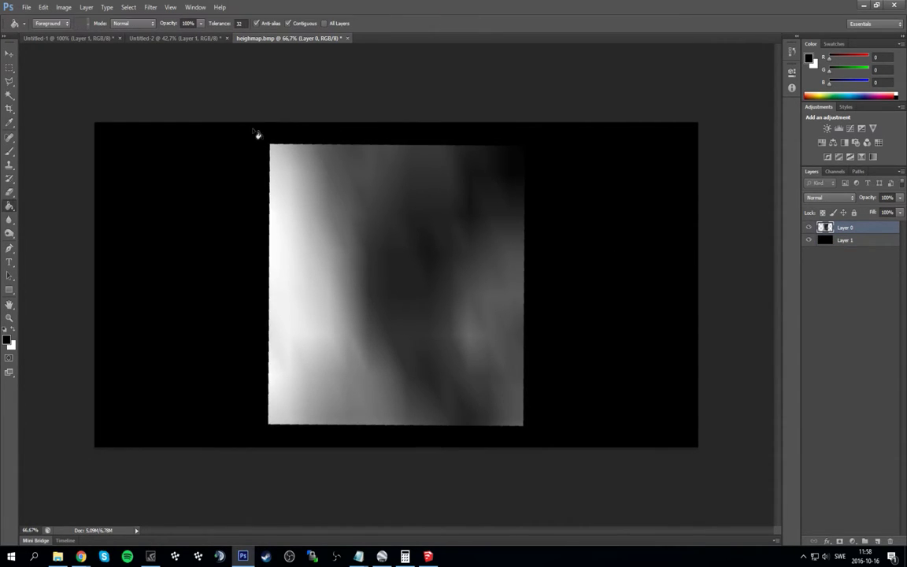
pyautogui.hotkey('ctrl', 't')
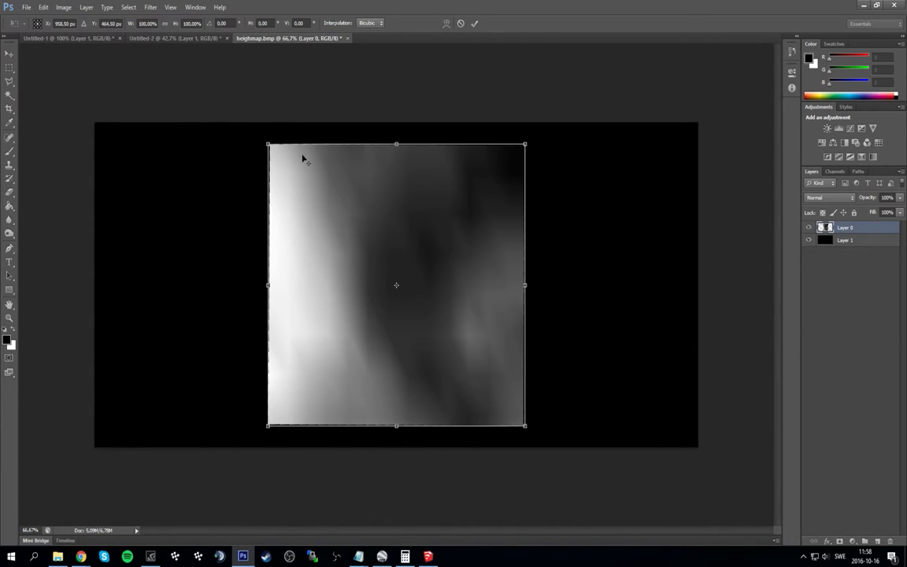
pyautogui.hotkey('ctrl', '+')
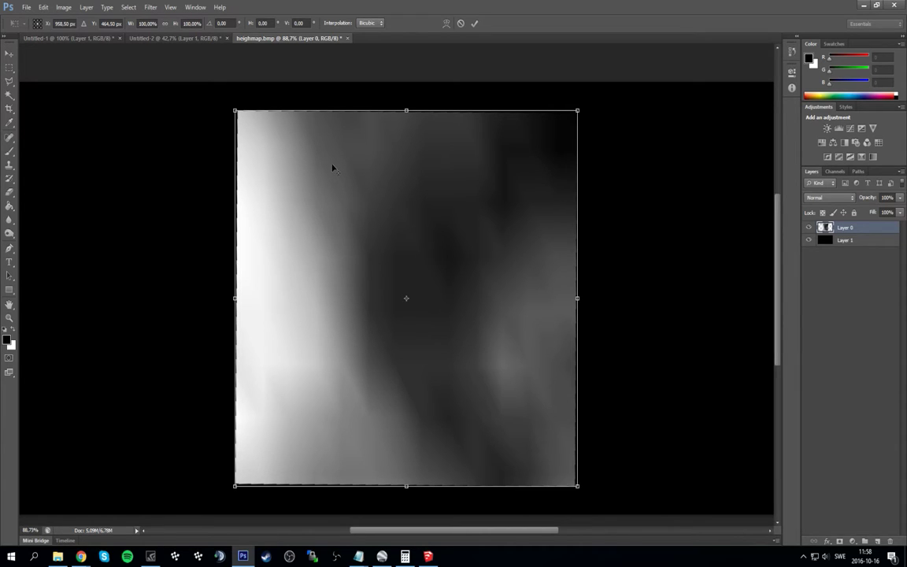
pyautogui.scroll(1, 332, 167)
pyautogui.scroll(-1, 334, 166)
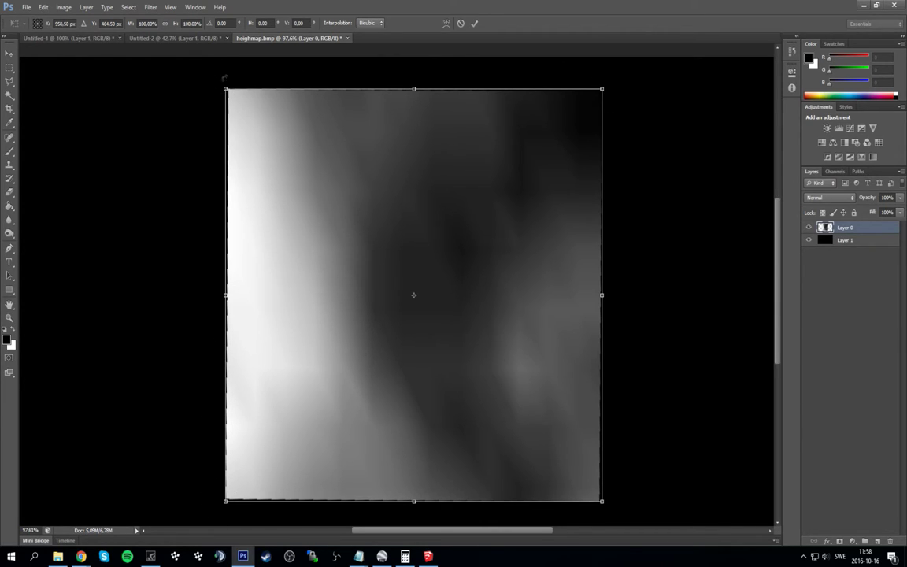
pyautogui.moveTo(212, 76)
pyautogui.mouseDown()
pyautogui.moveTo(203, 67)
pyautogui.moveTo(211, 74)
pyautogui.mouseUp()
pyautogui.press('Return')
pyautogui.press('g')
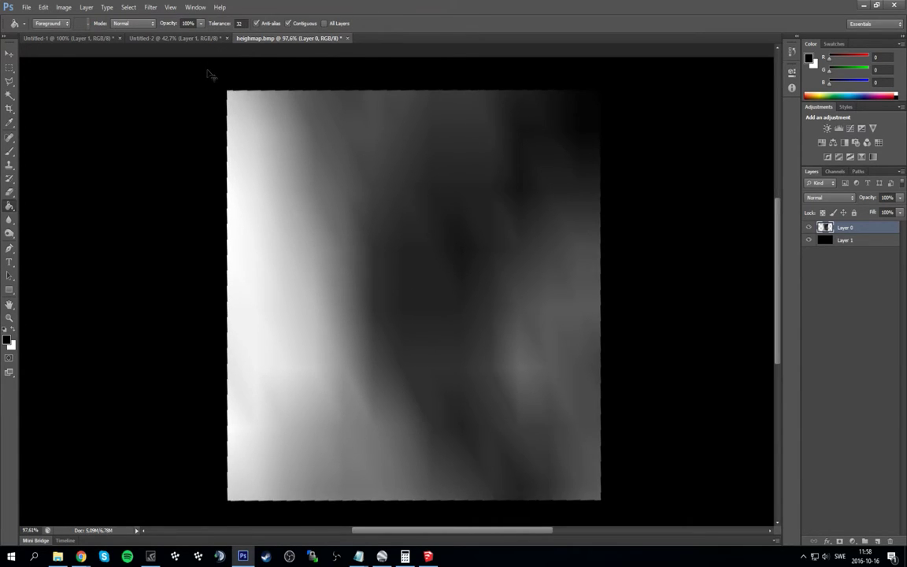
pyautogui.hotkey('ctrl', 't')
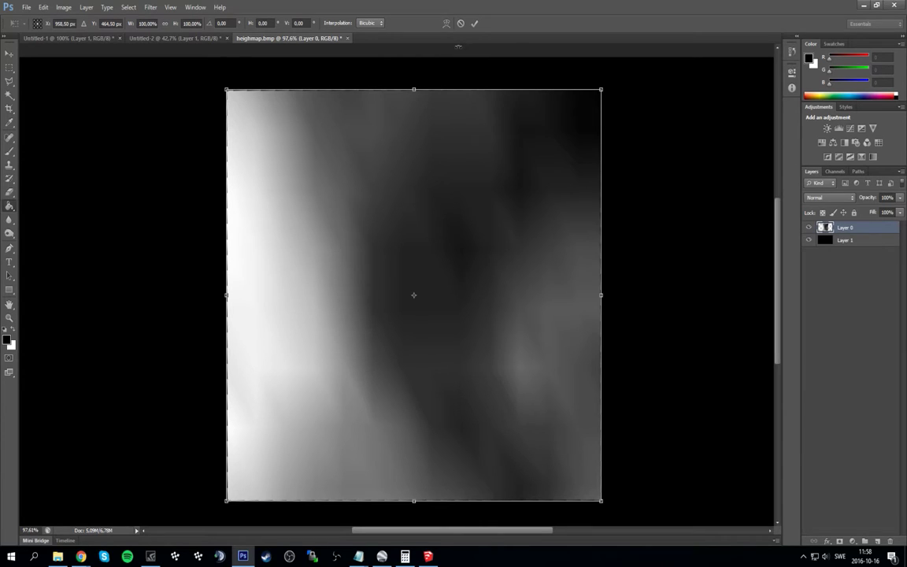
pyautogui.press('Return')
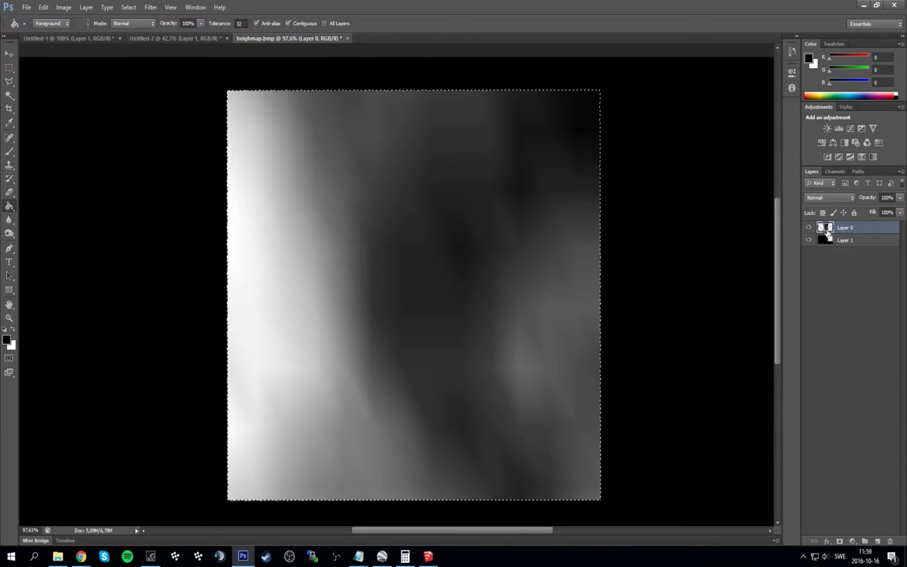
# Step: Copy the straightened heightmap to the clipboard with Edit > Copy
pyautogui.rightClick(489, 220)
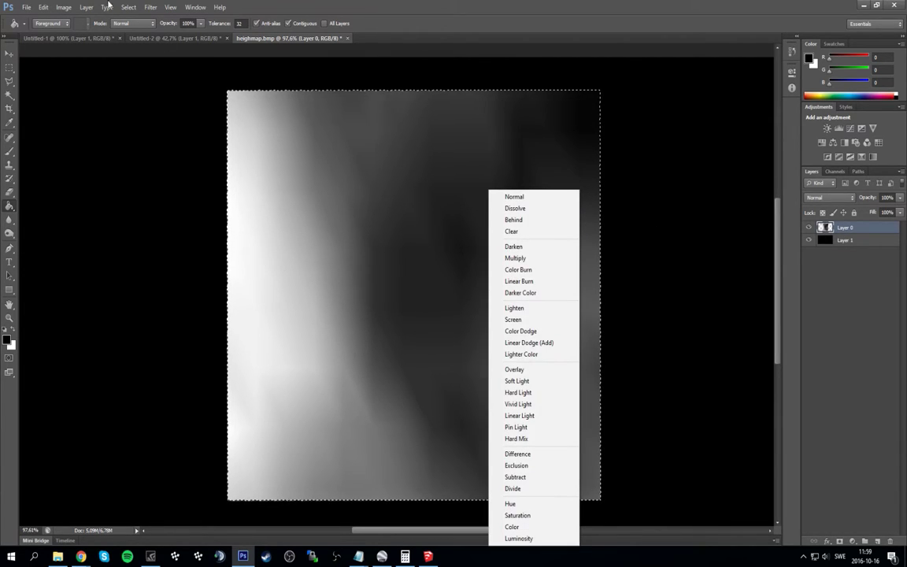
pyautogui.click(43, 7)
pyautogui.click(43, 7)
pyautogui.moveTo(63, 7)
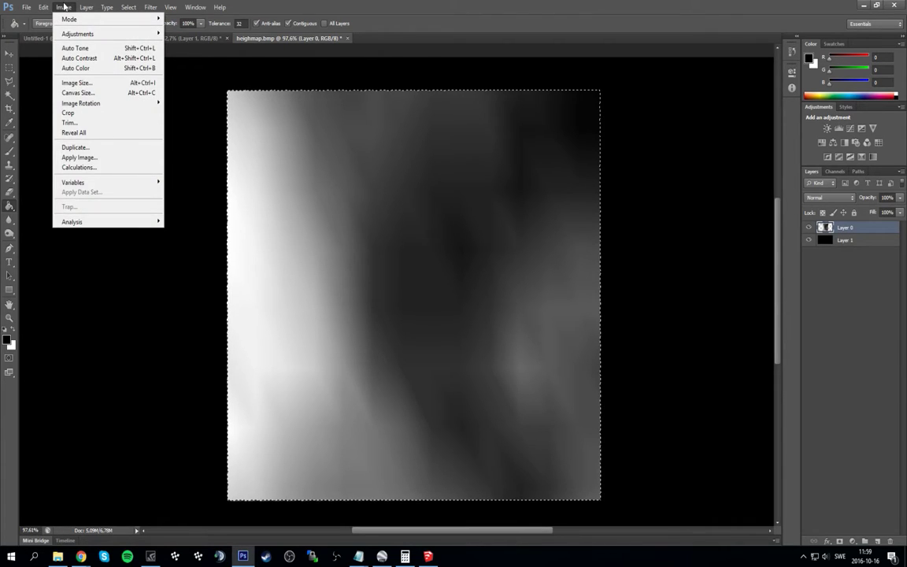
pyautogui.click(55, 78)
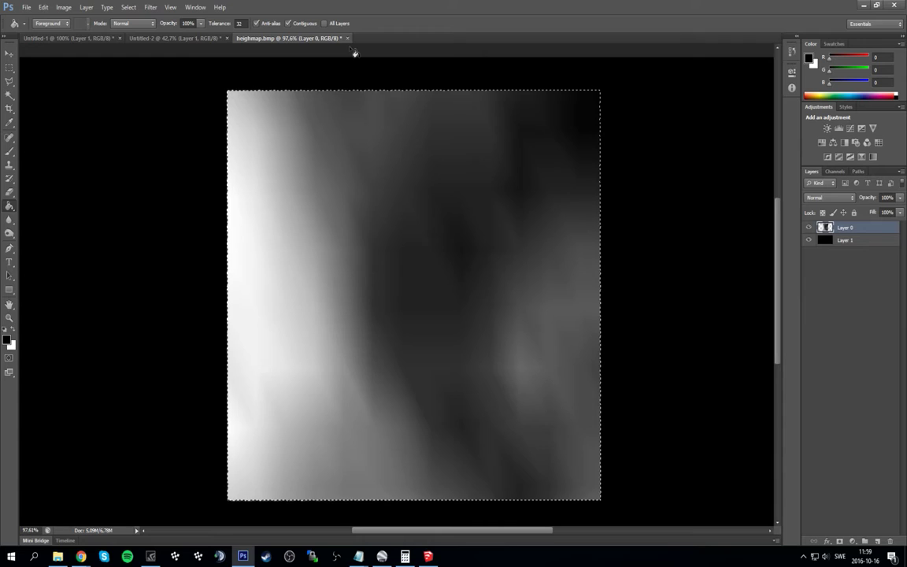
# Step: Create a new 813 × 805 px Clipboard-preset document, Untitled-3, and paste the heightmap into it
pyautogui.click(44, 7)
pyautogui.click(28, 19)
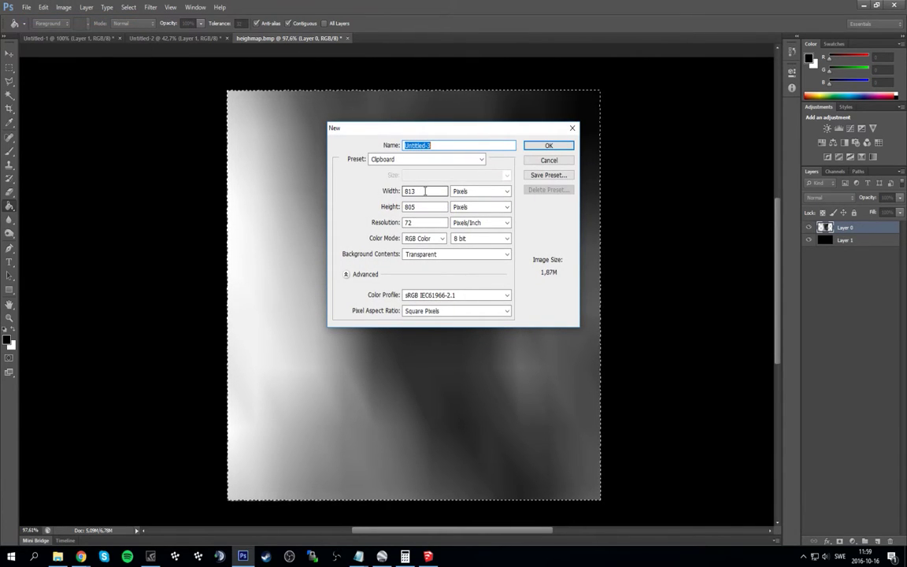
pyautogui.click(549, 146)
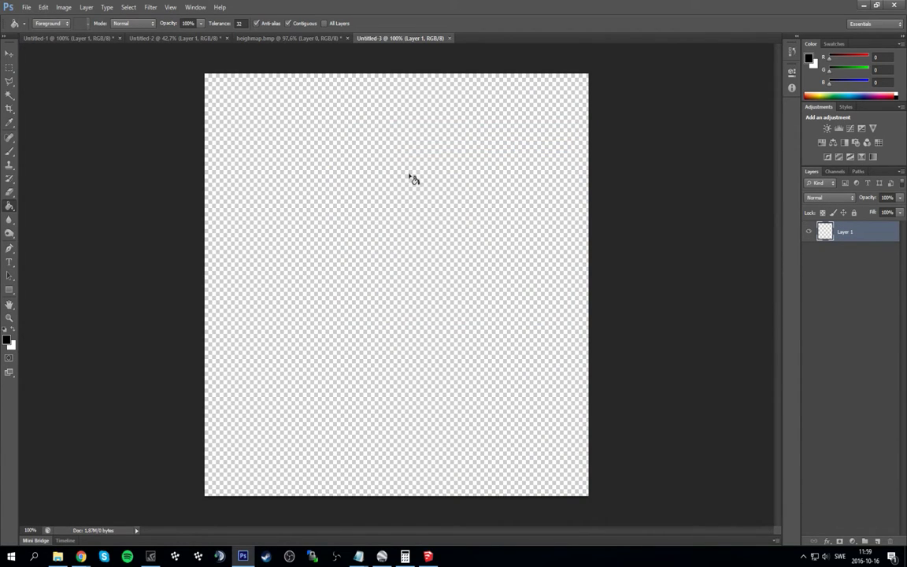
pyautogui.click(26, 7)
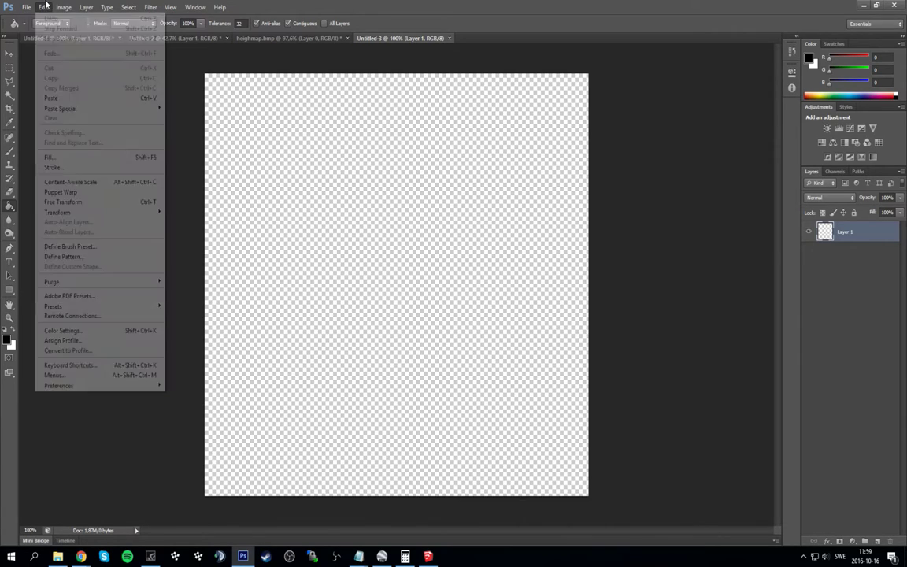
pyautogui.click(71, 97)
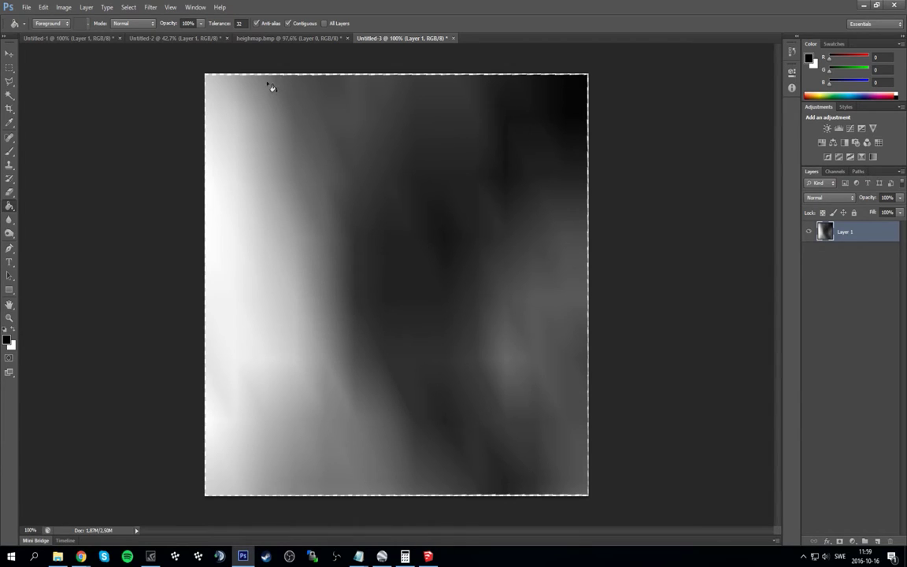
# Step: Stretch the pasted heightmap to about 101% height with Free Transform so it fills the canvas
pyautogui.scroll(5, 276, 83)
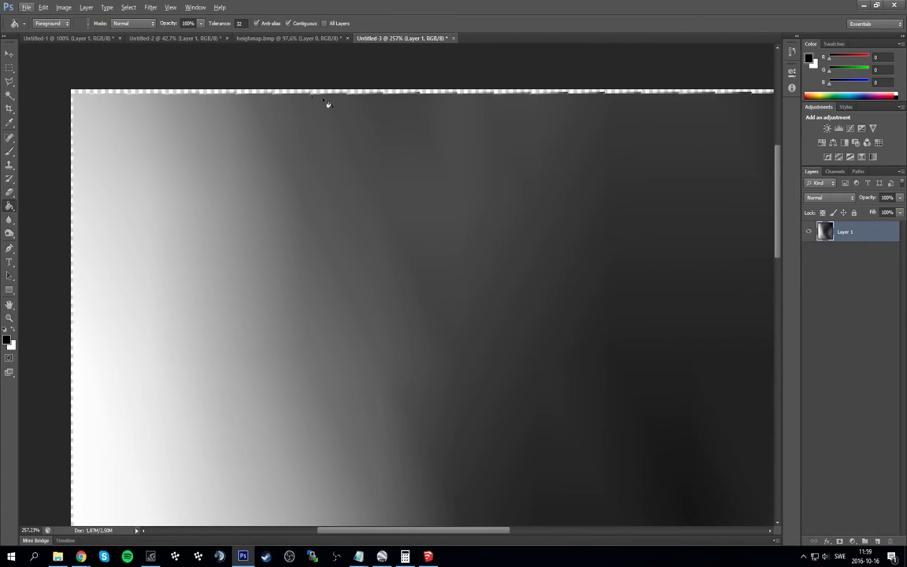
pyautogui.scroll(-6, 532, 215)
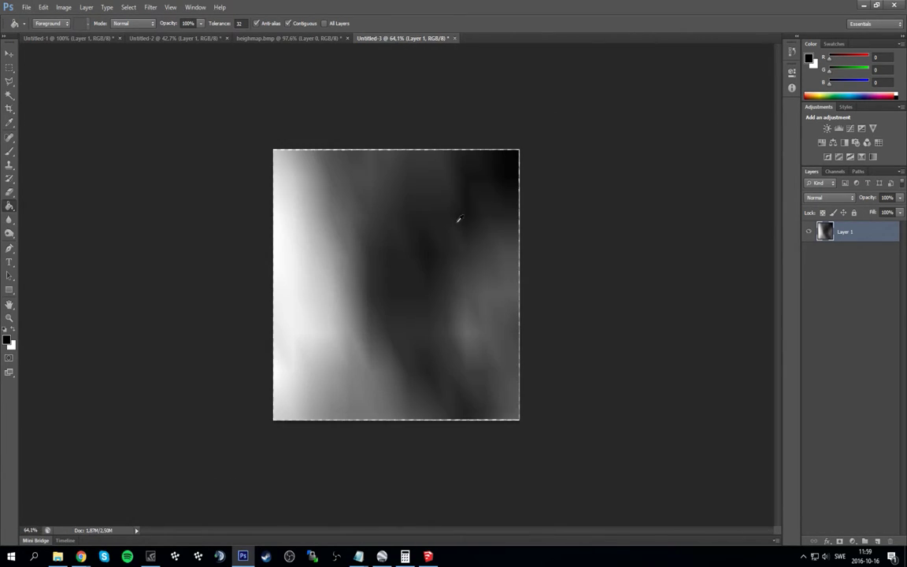
pyautogui.scroll(3, 459, 219)
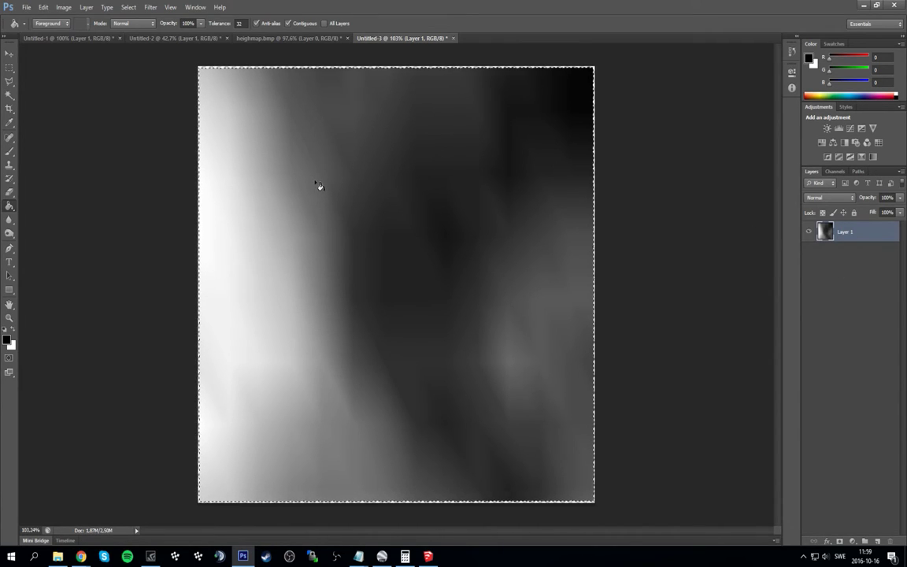
pyautogui.hotkey('ctrl', 't')
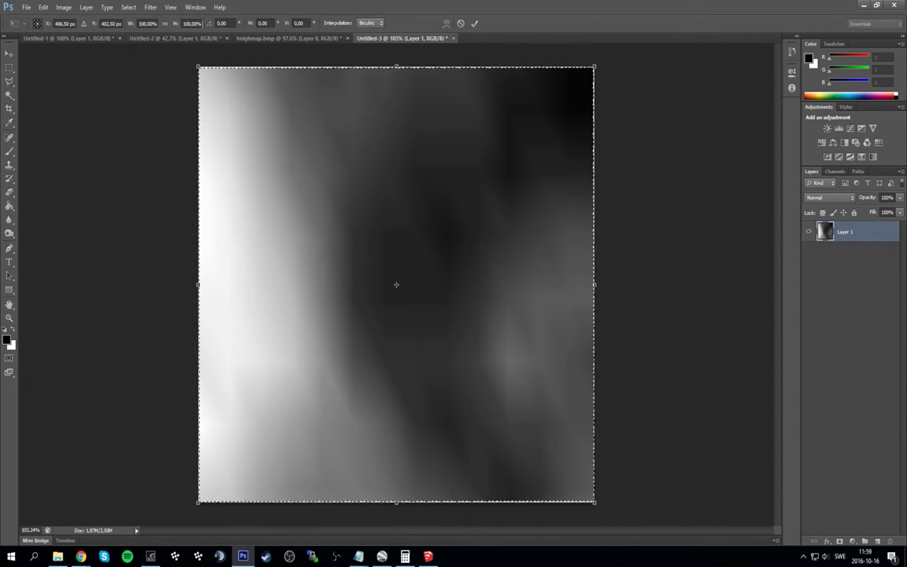
pyautogui.click(191, 23)
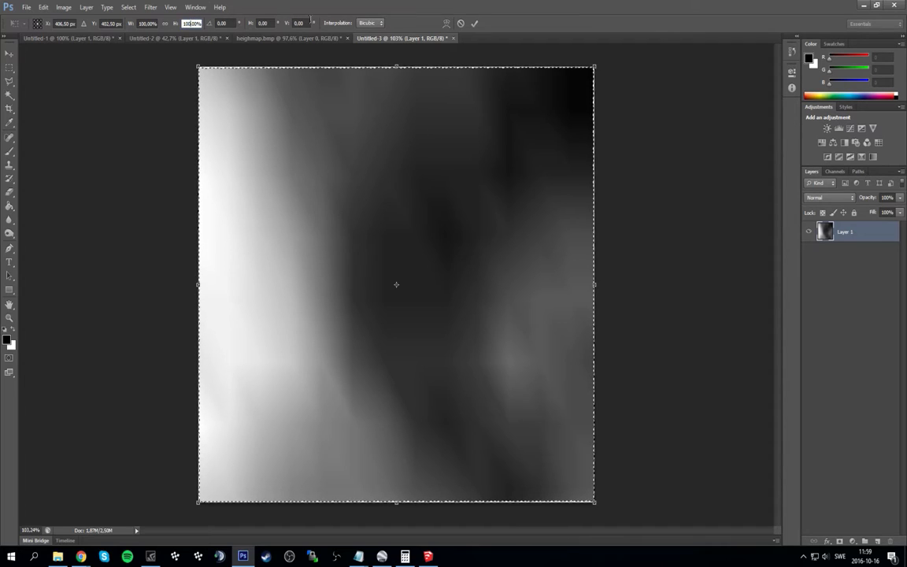
pyautogui.press('Up')
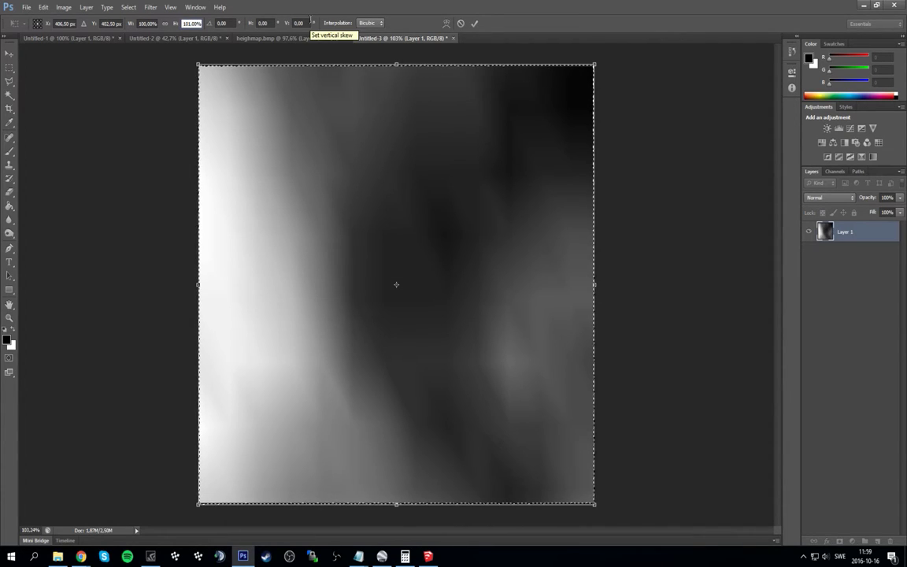
pyautogui.click(145, 23)
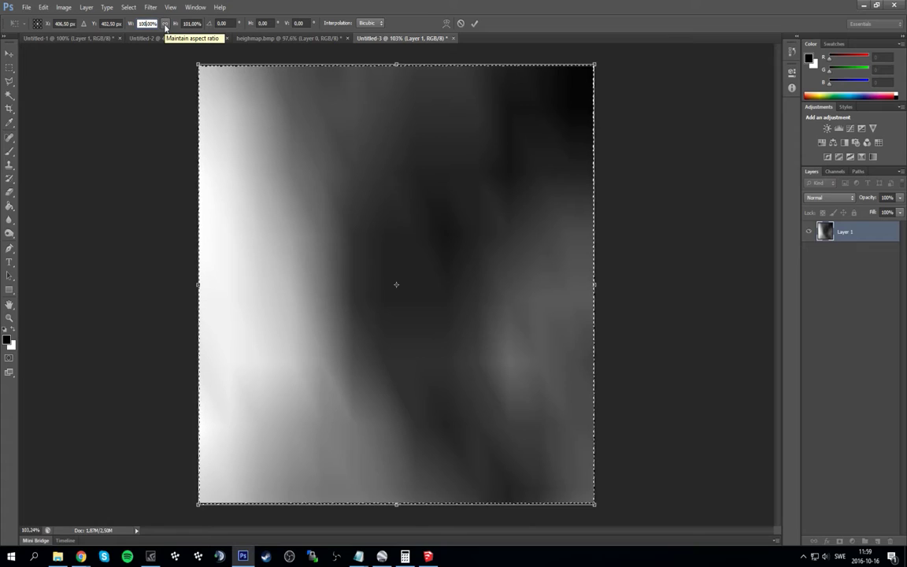
pyautogui.press('Return')
pyautogui.press('g')
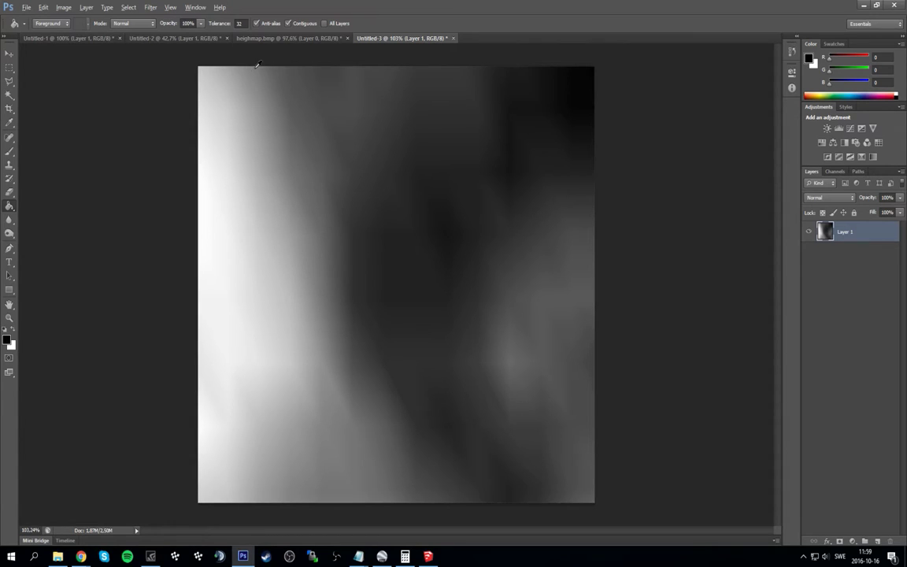
pyautogui.scroll(5, 257, 65)
pyautogui.scroll(3, 263, 138)
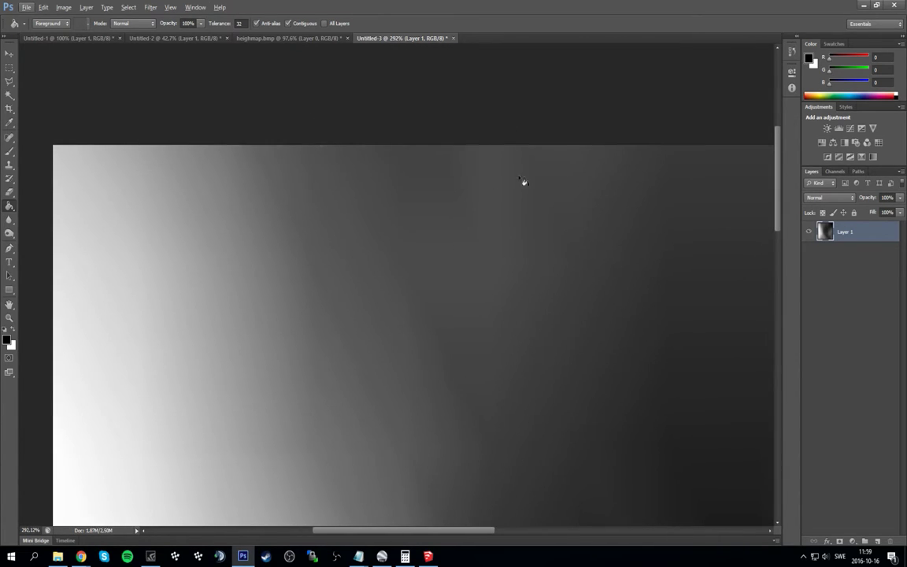
pyautogui.scroll(-6, 541, 182)
pyautogui.scroll(3, 461, 239)
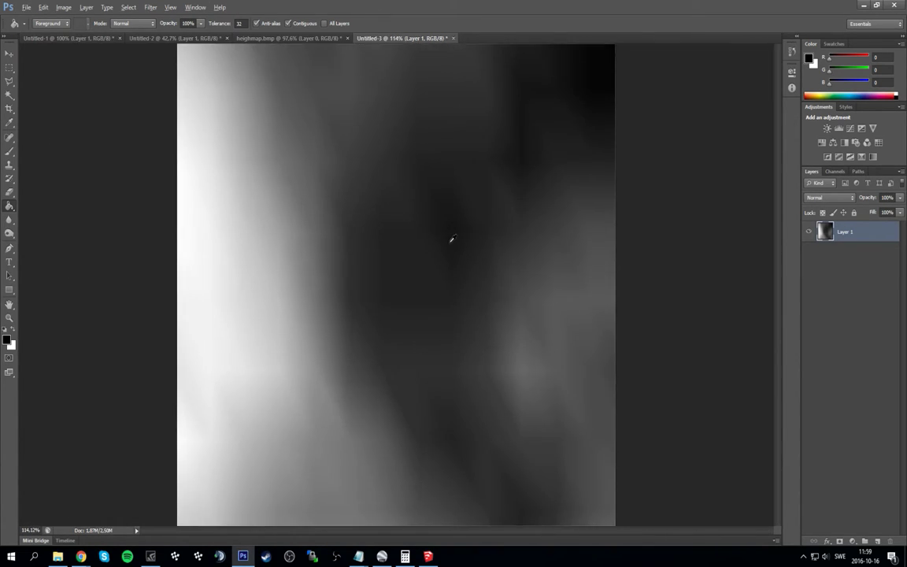
pyautogui.scroll(-2, 453, 240)
pyautogui.click(43, 7)
# Step: In Image Size, unlink proportions and try entering 2049 for width and height
pyautogui.moveTo(62, 7)
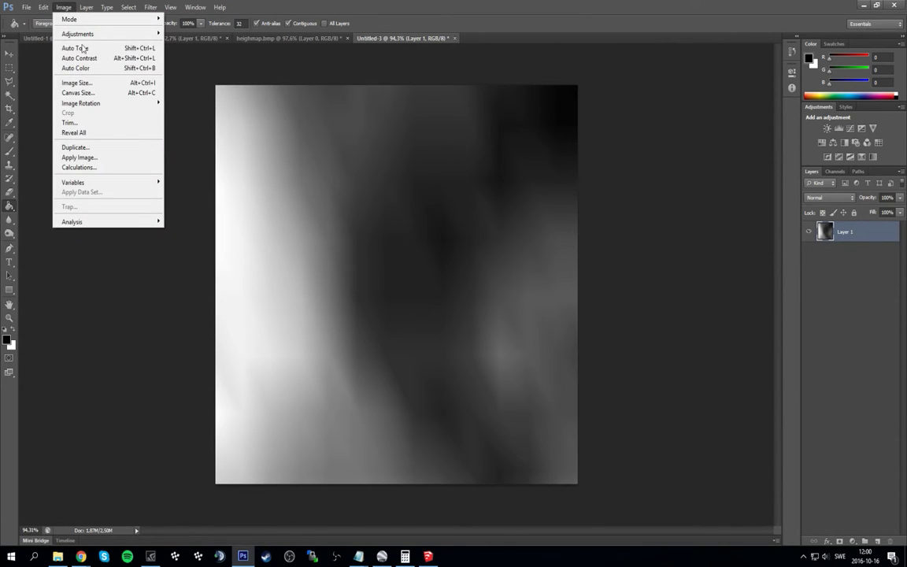
pyautogui.click(96, 86)
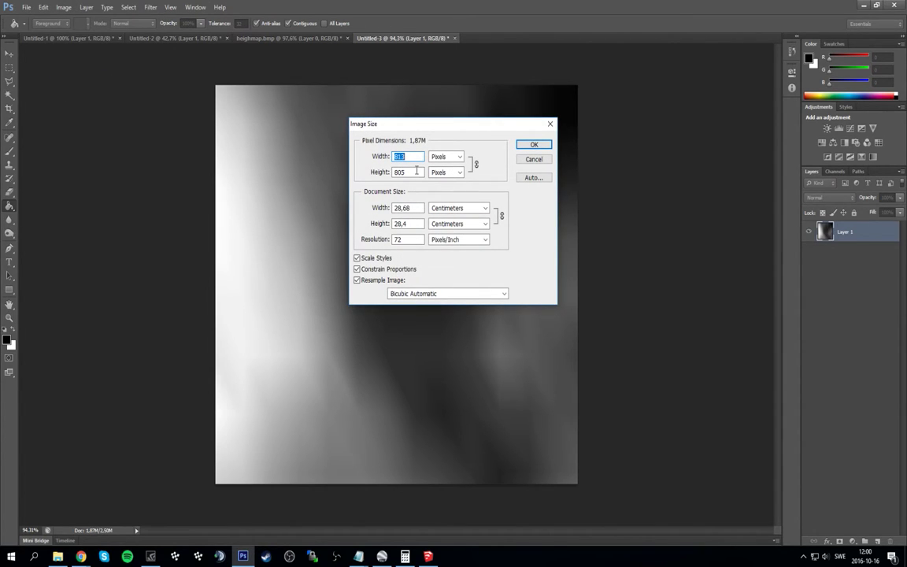
pyautogui.write('2049')
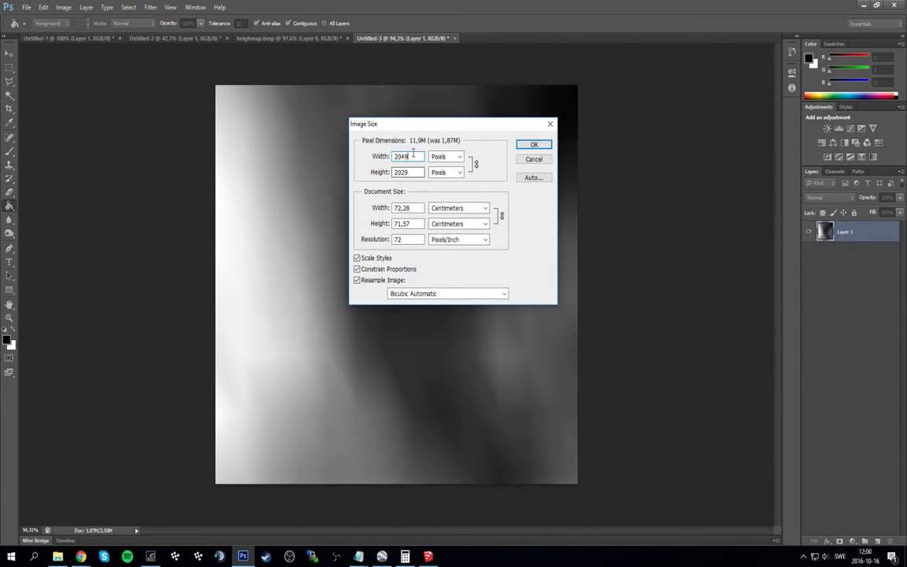
pyautogui.moveTo(411, 172); pyautogui.dragTo(401, 172)
pyautogui.write('49')
pyautogui.click(357, 269)
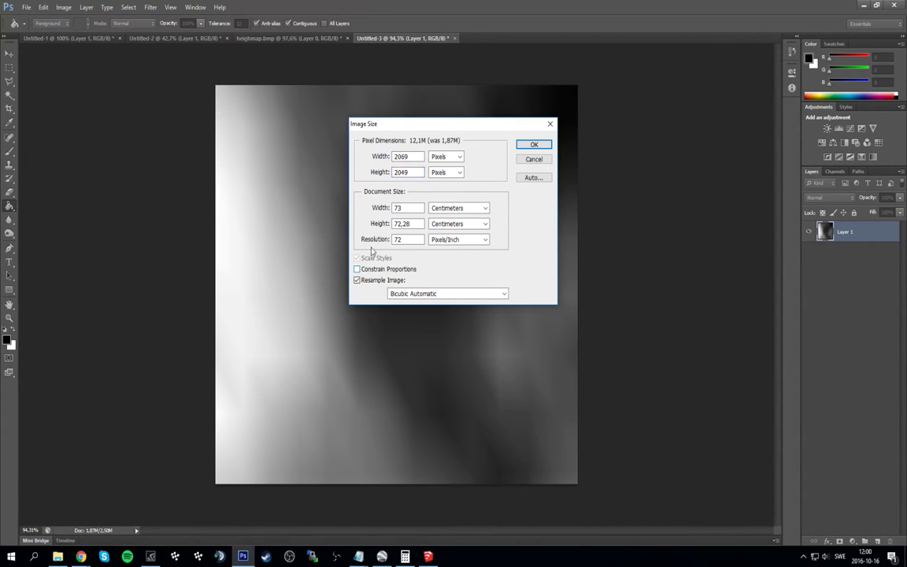
pyautogui.moveTo(404, 157); pyautogui.dragTo(415, 157)
pyautogui.press('BackSpace')
pyautogui.press('BackSpace')
pyautogui.write('49')
pyautogui.click(378, 156)
# Step: Reset the sizes, unlink proportions, apply 2049 × 2049 pixels, and fit the image on screen
pyautogui.click(382, 280)
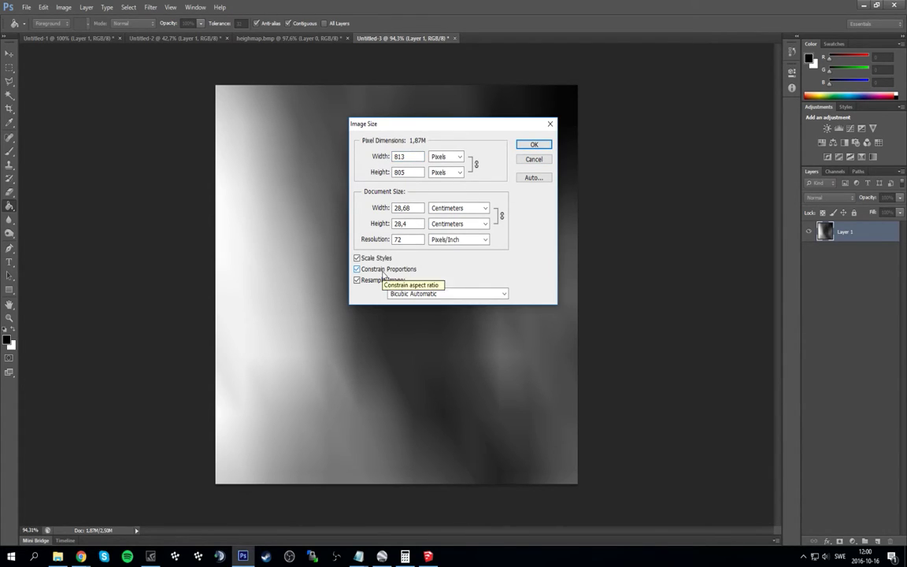
pyautogui.click(376, 279)
pyautogui.doubleClick(400, 156)
pyautogui.write('02')
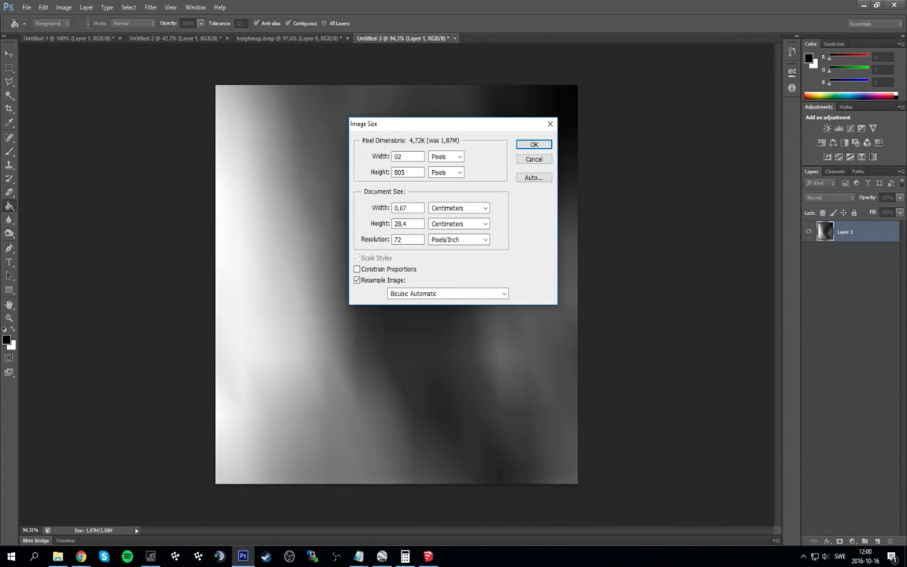
pyautogui.press('BackSpace')
pyautogui.press('BackSpace')
pyautogui.write('2049')
pyautogui.press('Tab')
pyautogui.write('2049')
pyautogui.press('Tab')
pyautogui.hotkey('shift', 'Tab')
pyautogui.click(537, 148)
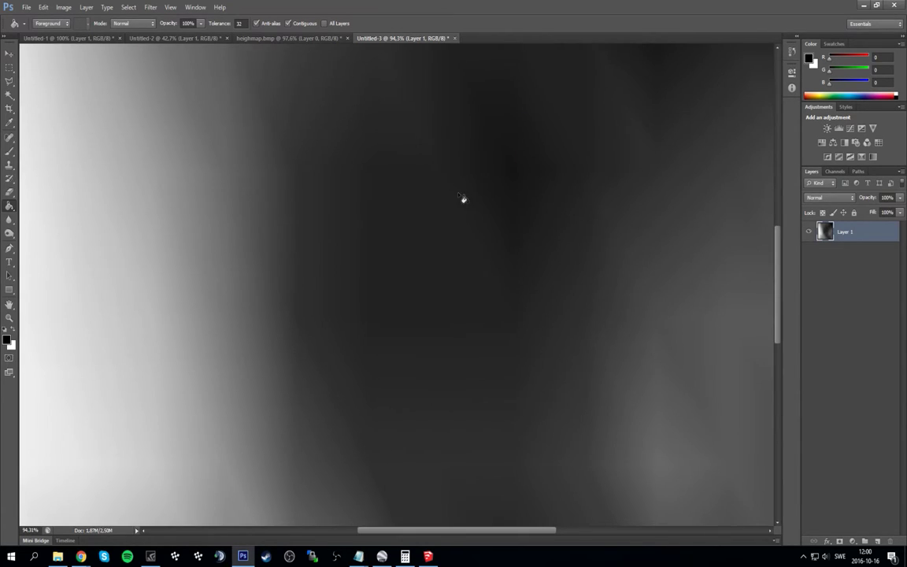
pyautogui.hotkey('ctrl', '0')
pyautogui.scroll(-3, 440, 188)
# Step: Save the heightmap as PNG over terrain.png in 2017kegums, accepting default PNG options
pyautogui.scroll(5, 439, 188)
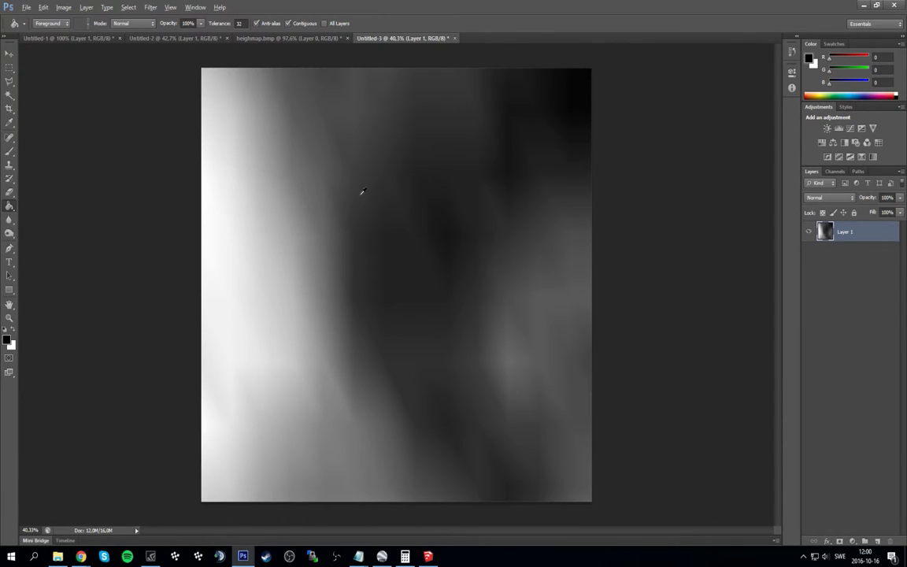
pyautogui.click(26, 7)
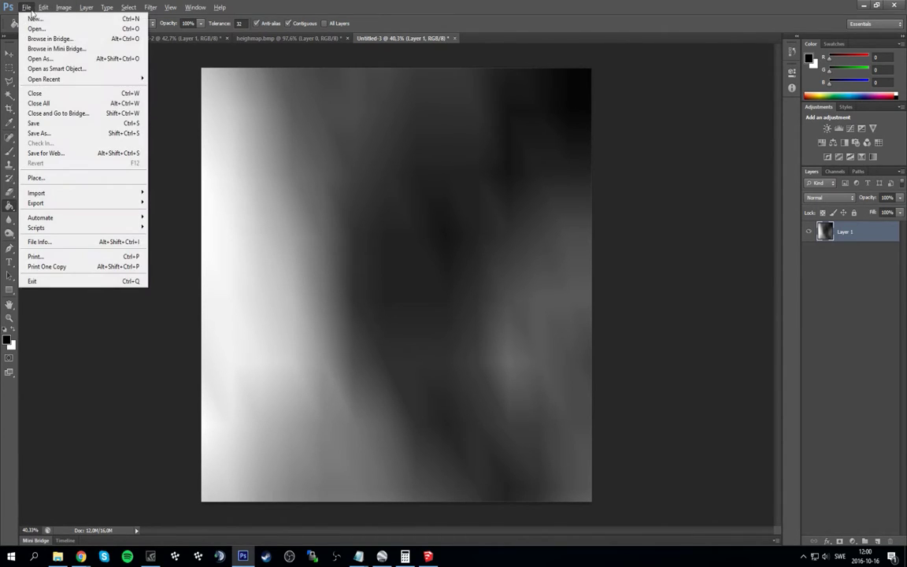
pyautogui.click(48, 134)
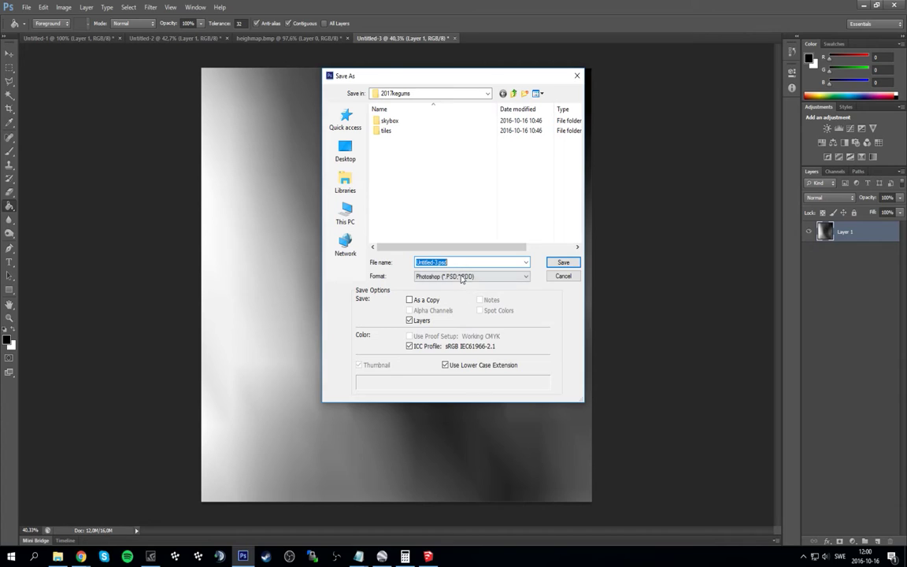
pyautogui.click(460, 276)
pyautogui.click(437, 395)
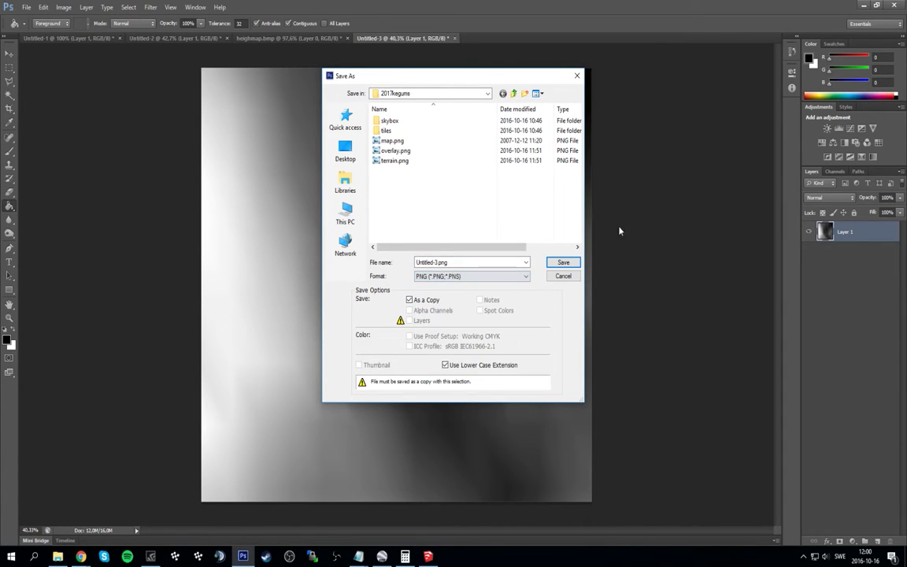
pyautogui.moveTo(419, 81); pyautogui.dragTo(384, 79)
pyautogui.click(374, 160)
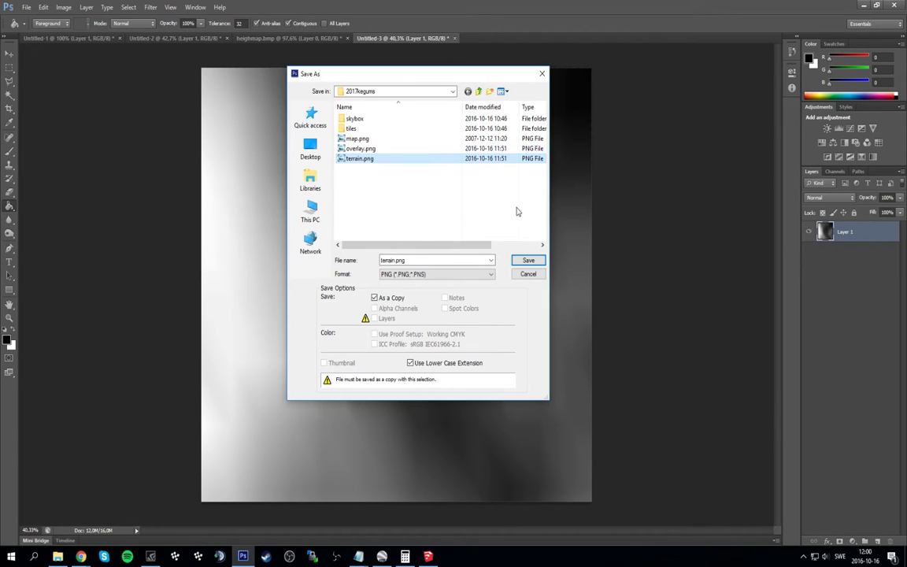
pyautogui.click(531, 265)
pyautogui.click(428, 211)
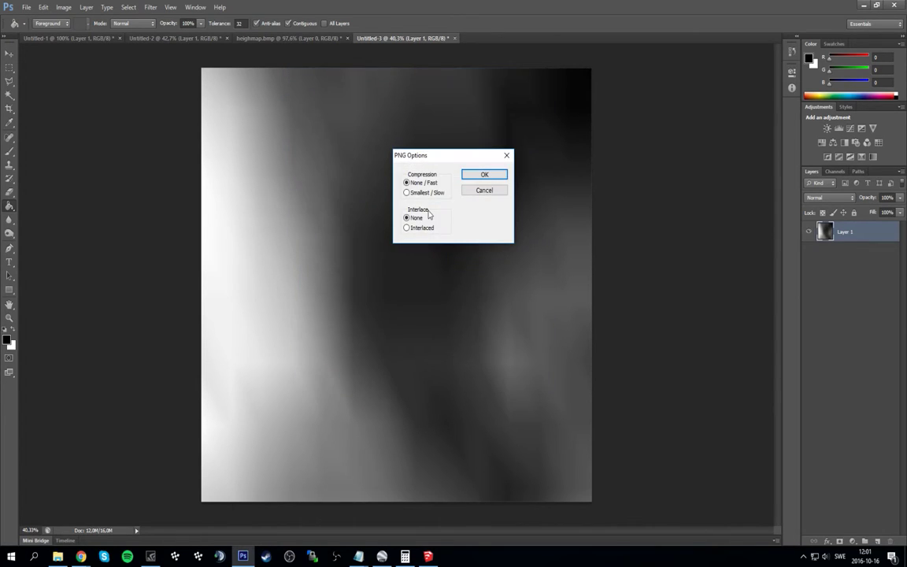
pyautogui.click(479, 178)
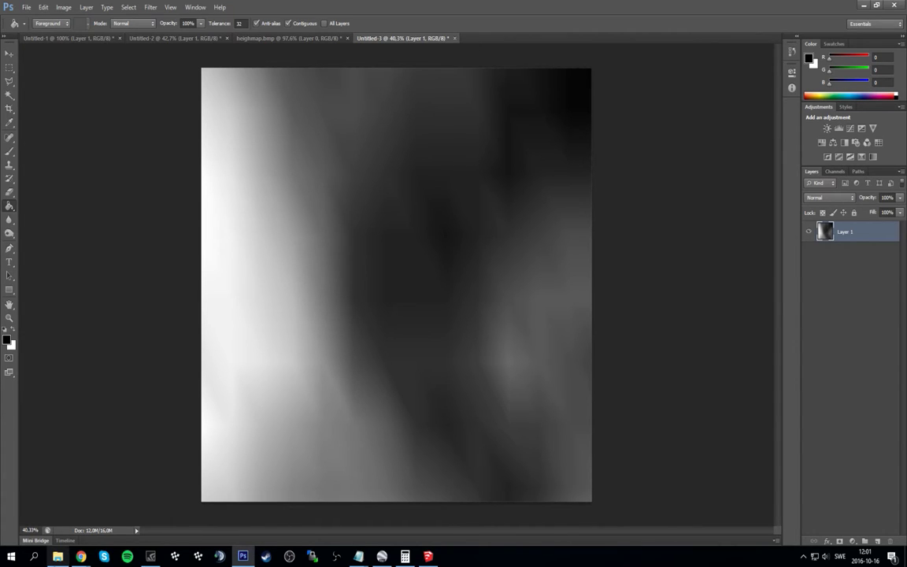
pyautogui.click(57, 557)
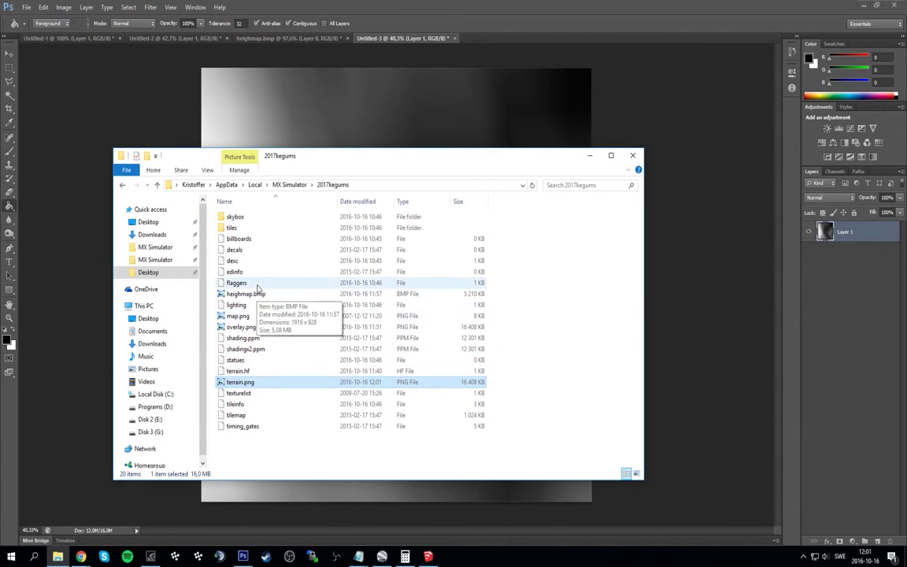
# Step: Switch to the Notepad window holding the 2049FT = 624M scale notes
pyautogui.hotkey('alt', 'Tab')
pyautogui.hotkey('alt', 'Tab')
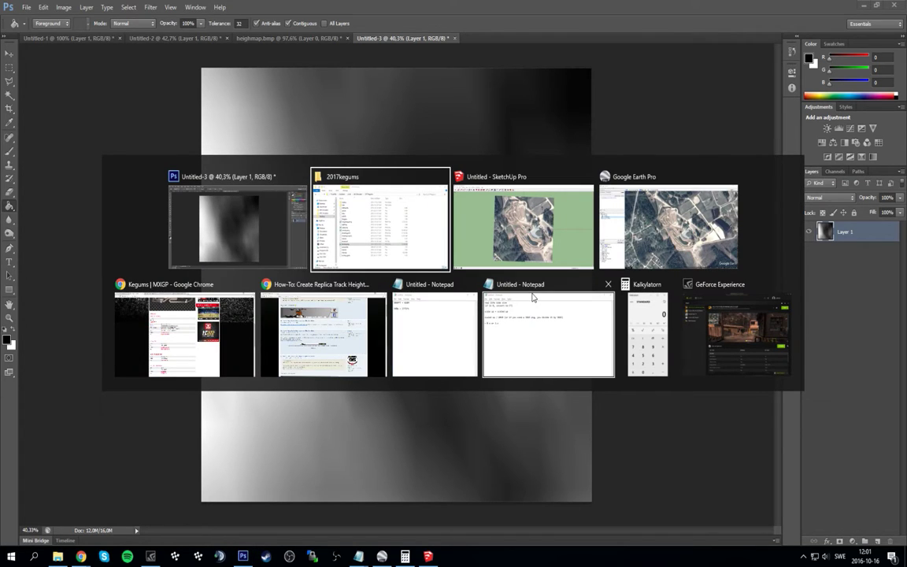
pyautogui.click(430, 309)
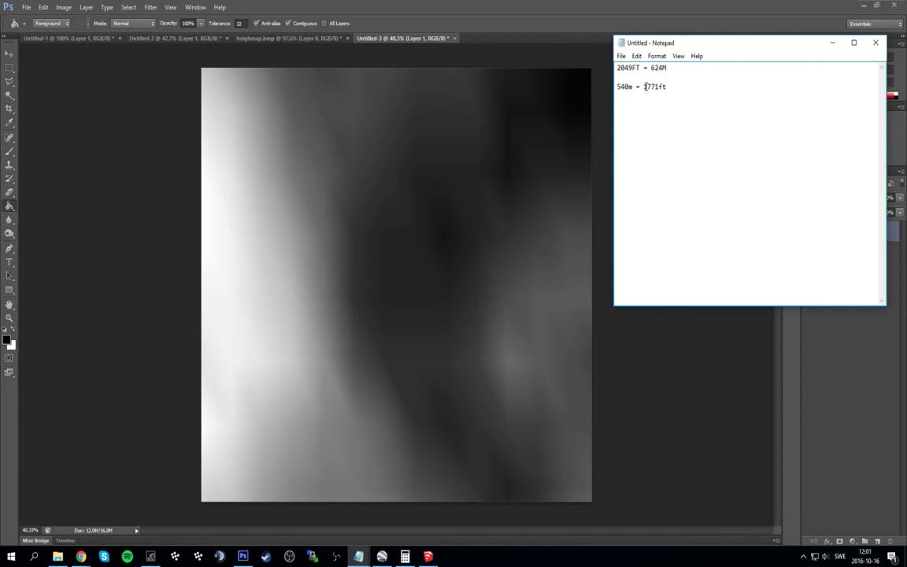
# Step: Rewrite the second line of the notes as '1771ft = 540m'
pyautogui.moveTo(643, 86)
pyautogui.mouseDown()
pyautogui.moveTo(659, 86)
pyautogui.moveTo(640, 87)
pyautogui.mouseUp()
pyautogui.press('BackSpace')
pyautogui.press('BackSpace')
pyautogui.hotkey('shift', 'Home')
pyautogui.press('BackSpace')
pyautogui.press('End')
pyautogui.write('= 540m')
# Step: Change the first line's unit so it reads '2049ft = 624M'
pyautogui.moveTo(617, 69); pyautogui.dragTo(637, 70)
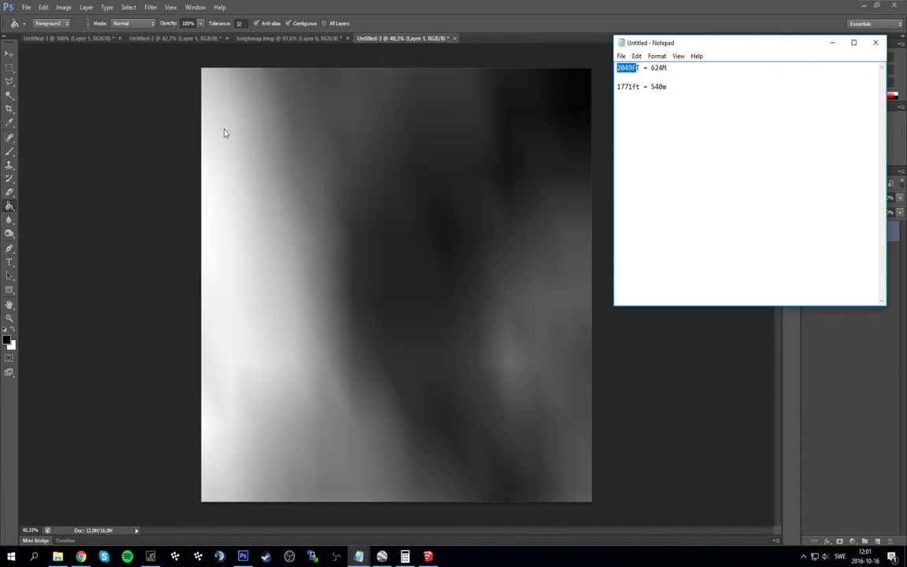
pyautogui.click(633, 69)
pyautogui.moveTo(634, 70); pyautogui.dragTo(639, 69)
pyautogui.write('px')
pyautogui.press('BackSpace')
pyautogui.press('BackSpace')
pyautogui.write('ft')
pyautogui.moveTo(667, 68); pyautogui.dragTo(570, 70)
pyautogui.click(685, 88)
# Step: Add the 15% and '1.15 x 1771' lines below the notes
pyautogui.press('Return')
pyautogui.press('Return')
pyautogui.moveTo(634, 89); pyautogui.dragTo(613, 89)
pyautogui.click(635, 86)
pyautogui.click(658, 147)
pyautogui.write('15')
pyautogui.write('.15 x')
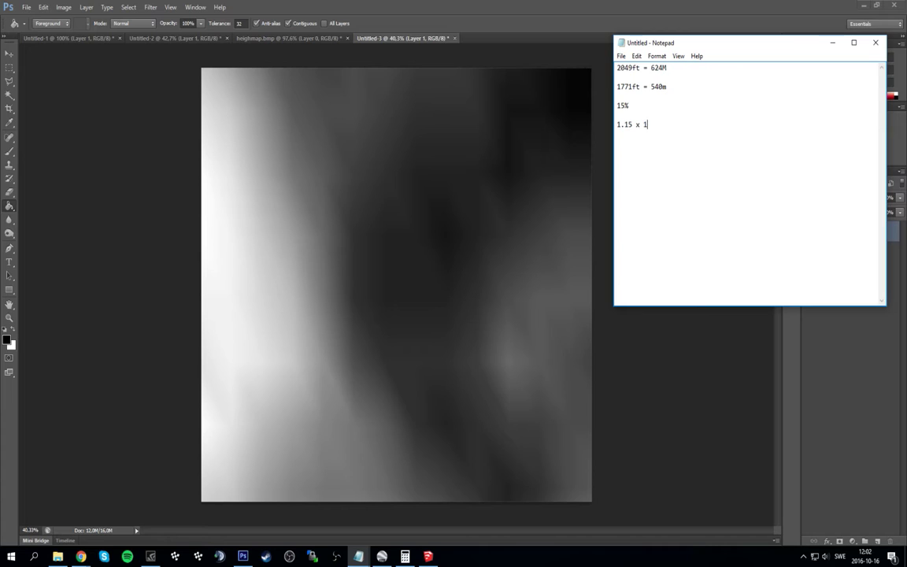
pyautogui.write(' 1771')
pyautogui.press('Return')
pyautogui.press('Return')
# Step: Launch Calculator and compute 1,15 × 1771, giving 2 036,65
pyautogui.press('super')
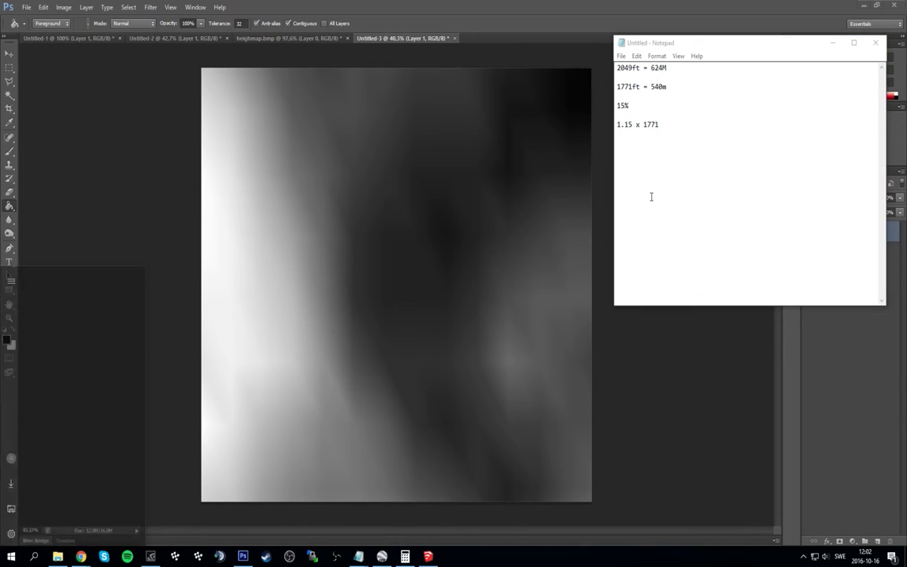
pyautogui.write('calc')
pyautogui.press('Return')
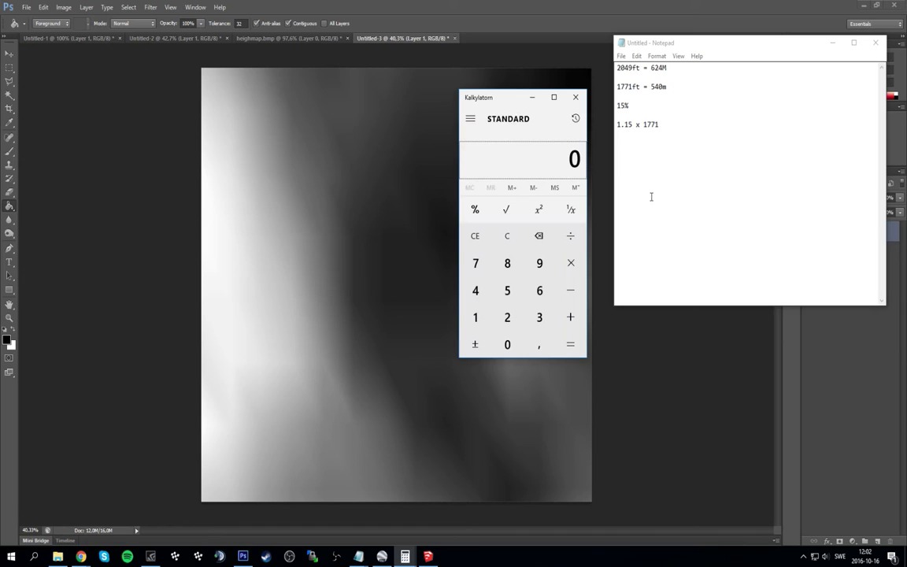
pyautogui.write('1,15')
pyautogui.press('*')
pyautogui.write('1771')
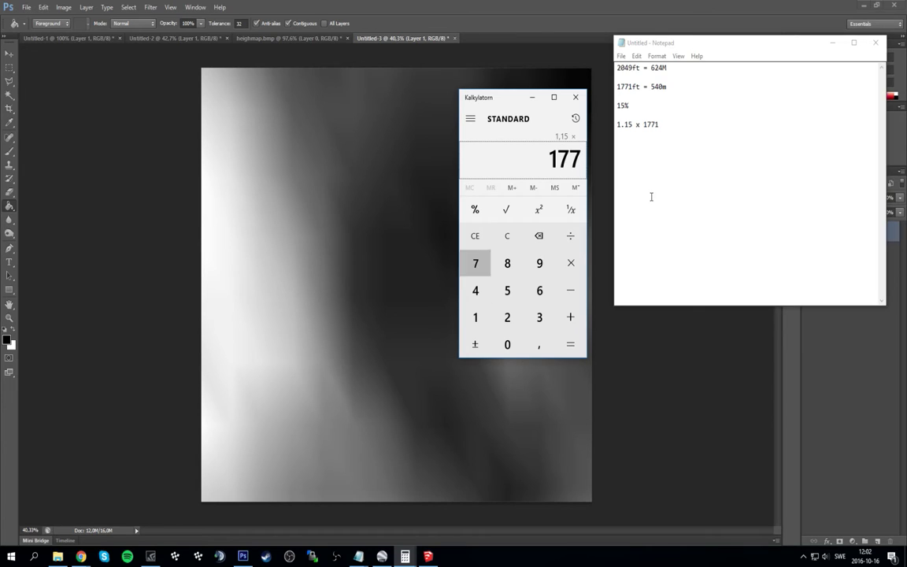
pyautogui.press('Return')
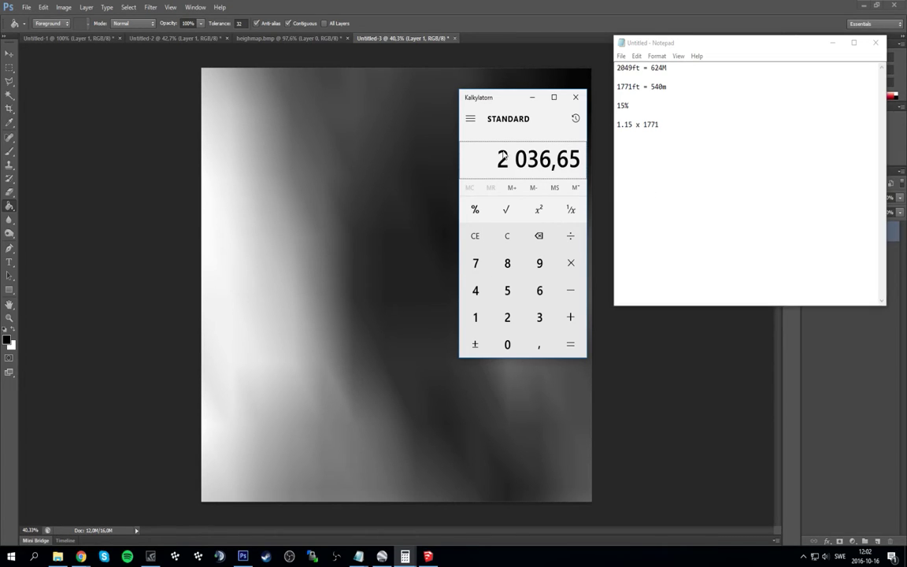
# Step: Append '= 2036' to the multiplication line in the notes
pyautogui.click(699, 142)
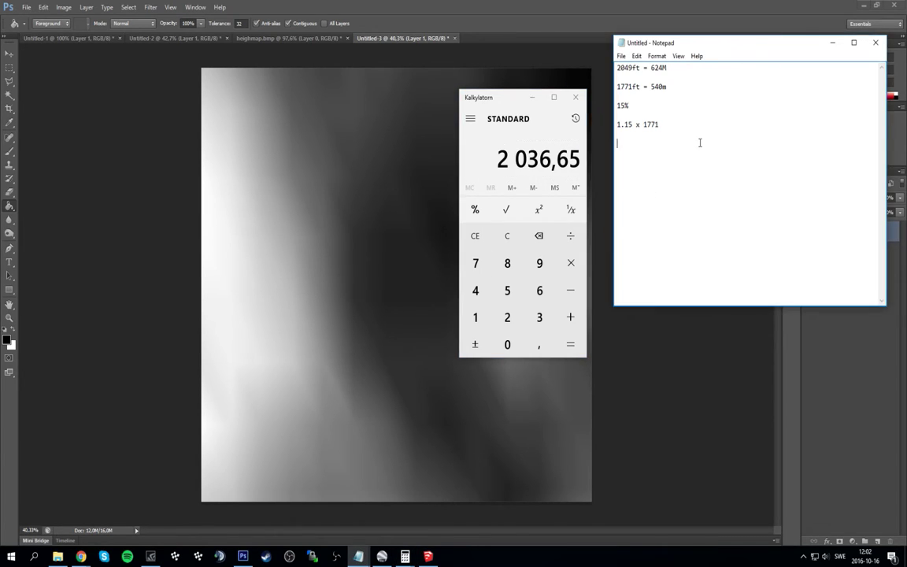
pyautogui.write('= 2036')
pyautogui.moveTo(670, 125); pyautogui.dragTo(687, 128)
pyautogui.moveTo(632, 125); pyautogui.dragTo(660, 125)
pyautogui.click(640, 124)
pyautogui.moveTo(670, 123); pyautogui.dragTo(687, 124)
pyautogui.click(713, 144)
# Step: Open terrain.hf from the 2017kegums folder with Notepad++
pyautogui.click(58, 556)
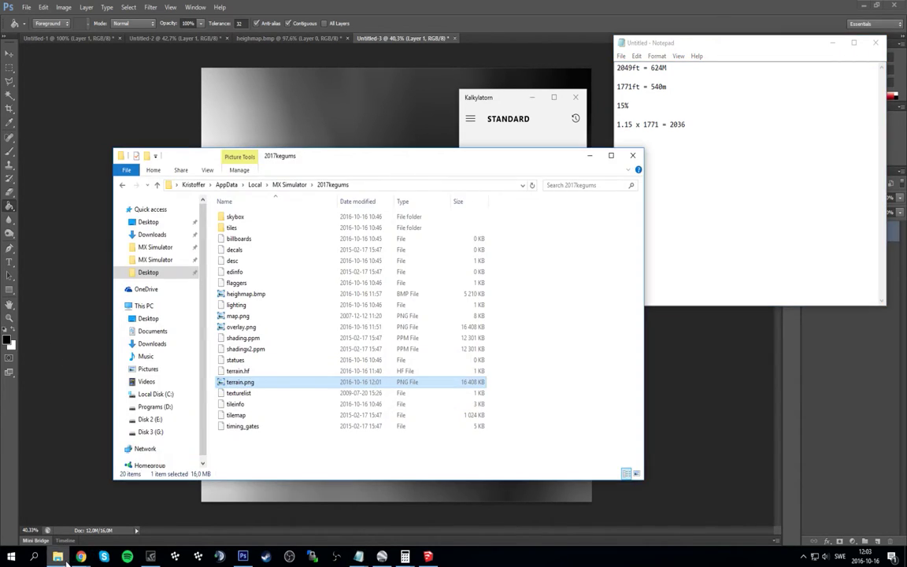
pyautogui.rightClick(254, 370)
pyautogui.click(308, 175)
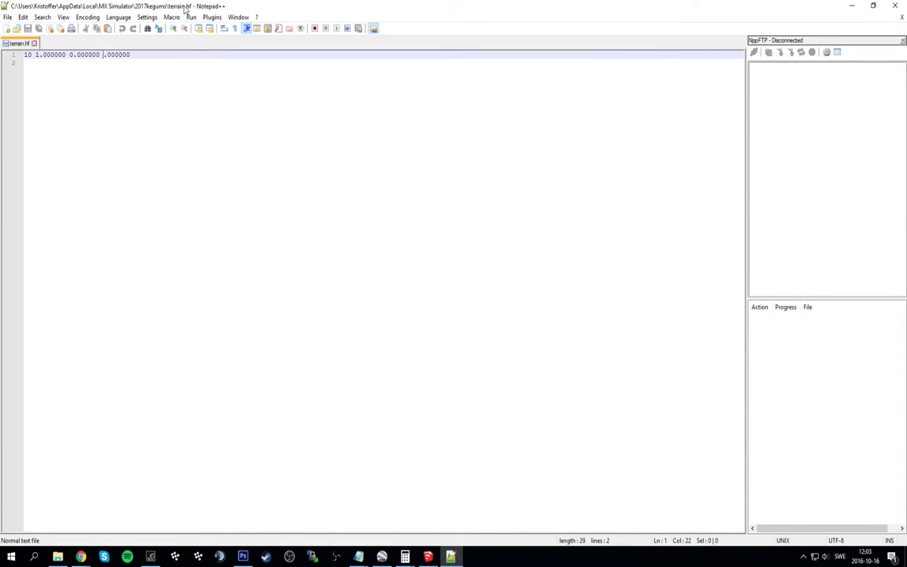
# Step: Inspect the 10 and 1.000000 values on line 1 of terrain.hf
pyautogui.click(30, 54)
pyautogui.click(27, 54)
pyautogui.moveTo(32, 54); pyautogui.dragTo(23, 55)
pyautogui.click(40, 65)
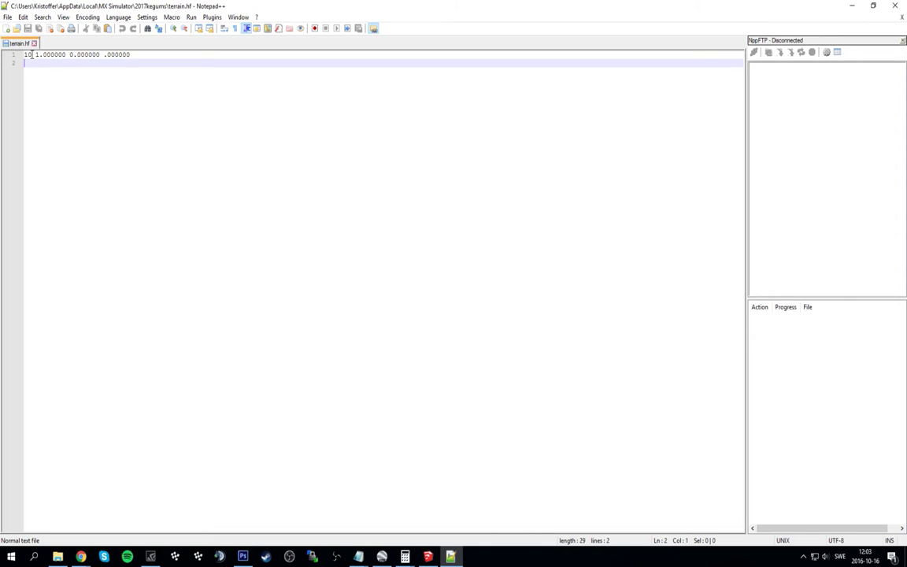
pyautogui.moveTo(32, 54); pyautogui.dragTo(24, 55)
pyautogui.click(36, 55)
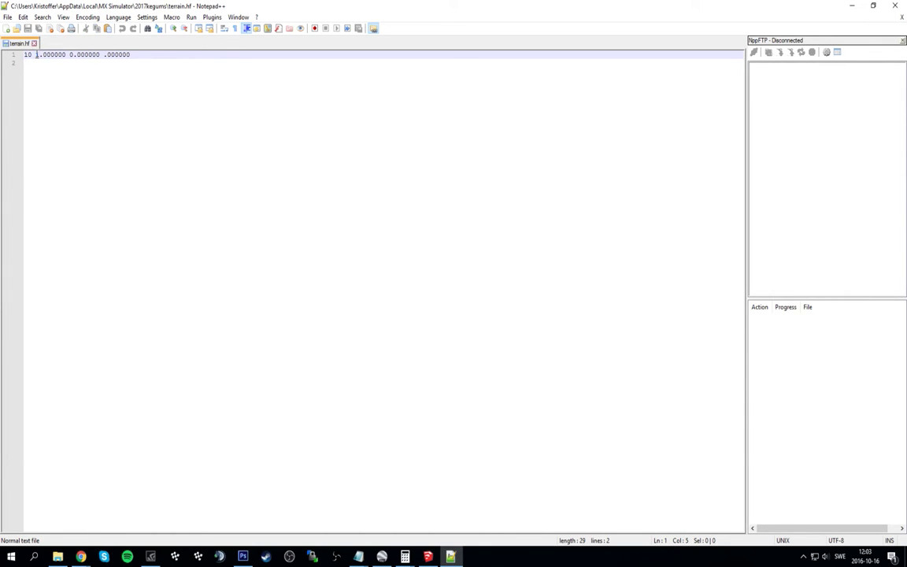
pyautogui.moveTo(36, 55); pyautogui.dragTo(65, 55)
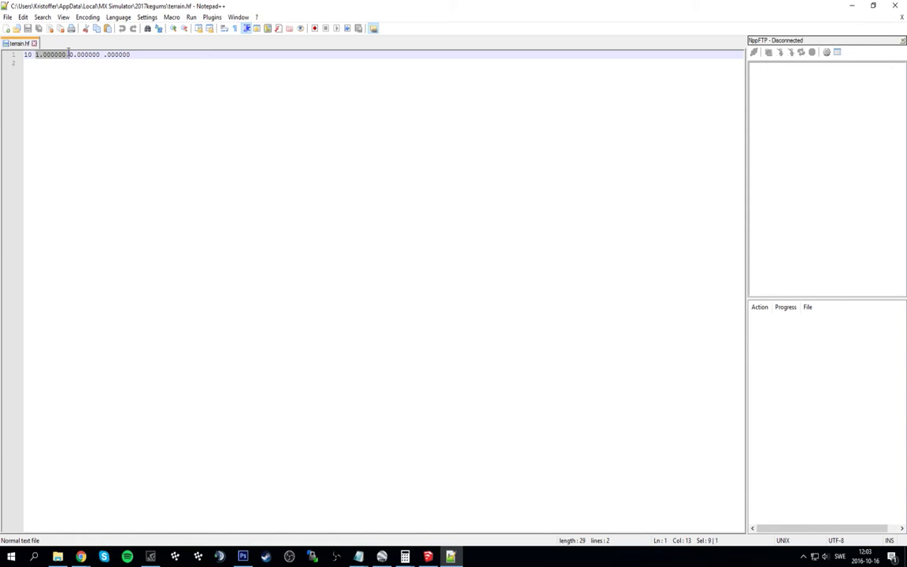
pyautogui.click(37, 55)
pyautogui.doubleClick(37, 55)
# Step: Cycle through the open windows to Calculator and back to the calculation notes
pyautogui.click(37, 55)
pyautogui.hotkey('alt', 'Tab')
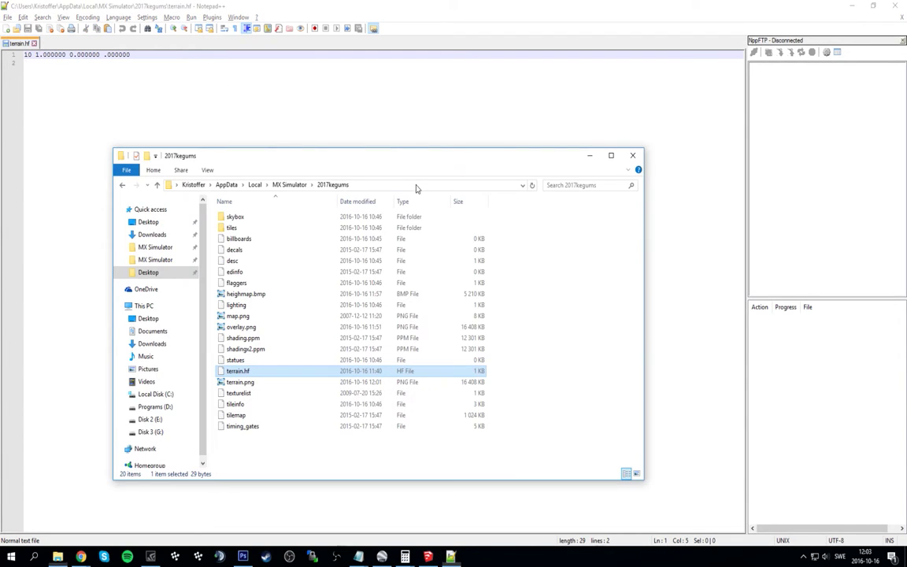
pyautogui.hotkey('alt', 'Tab')
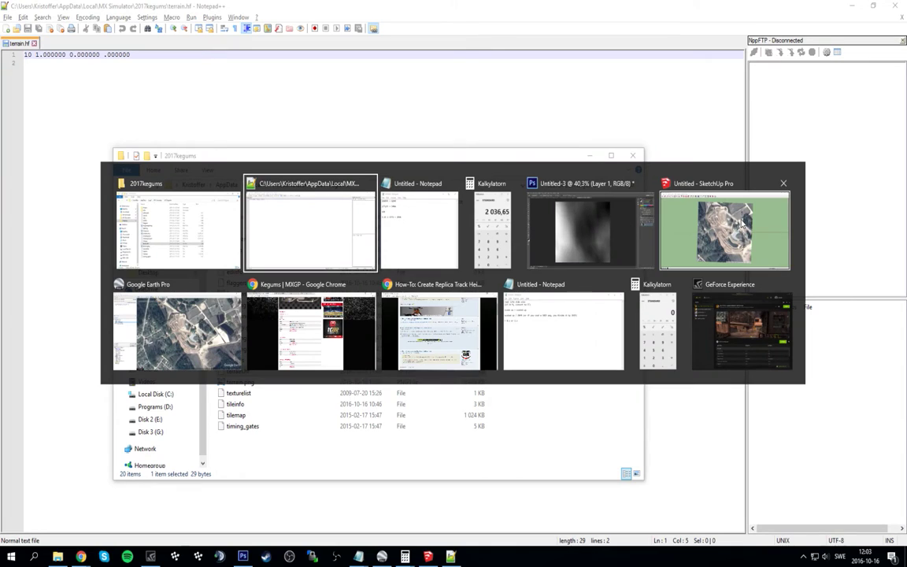
pyautogui.click(516, 224)
pyautogui.hotkey('alt', 'Tab')
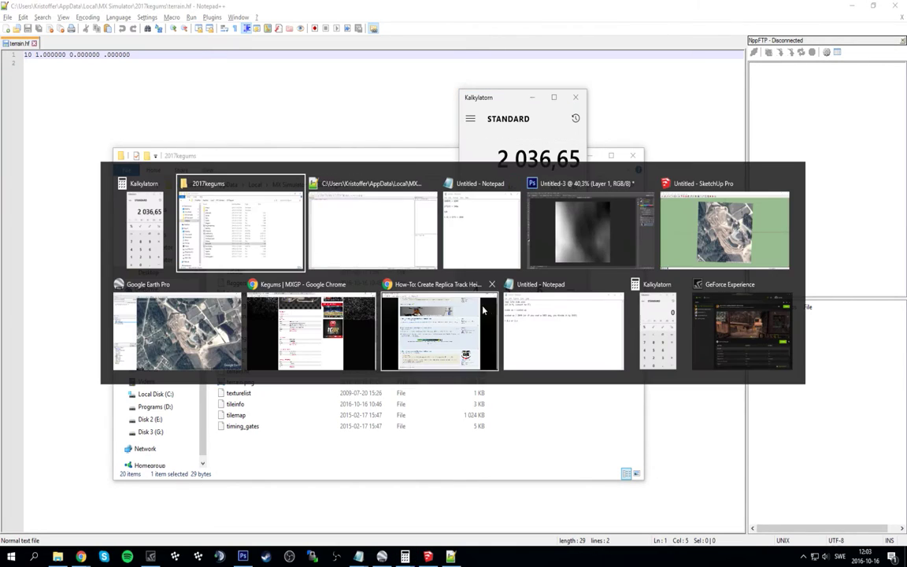
pyautogui.click(620, 325)
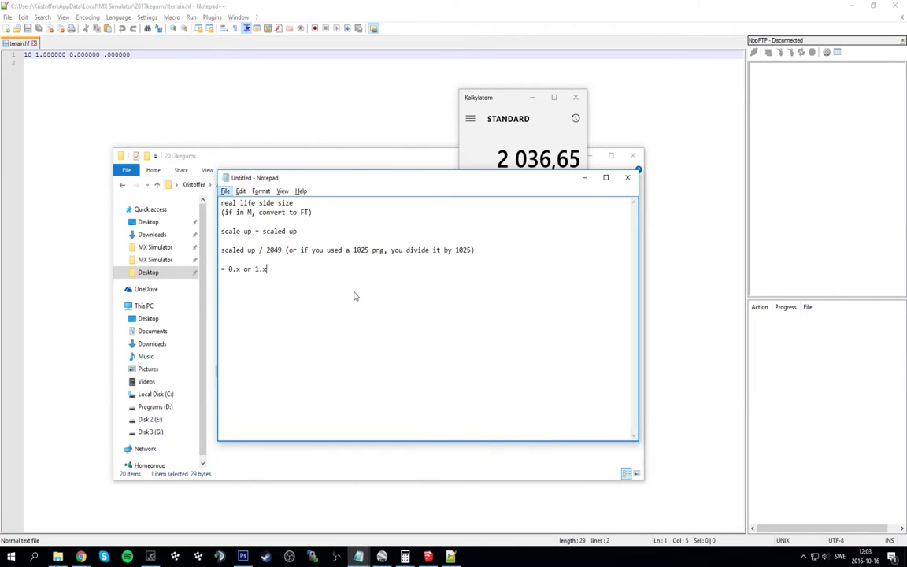
pyautogui.hotkey('alt', 'Tab')
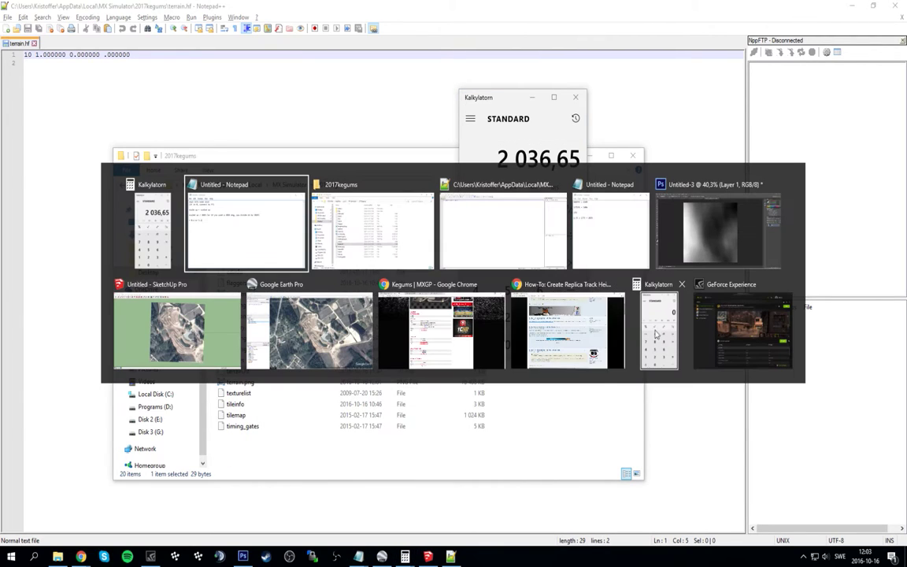
pyautogui.click(595, 232)
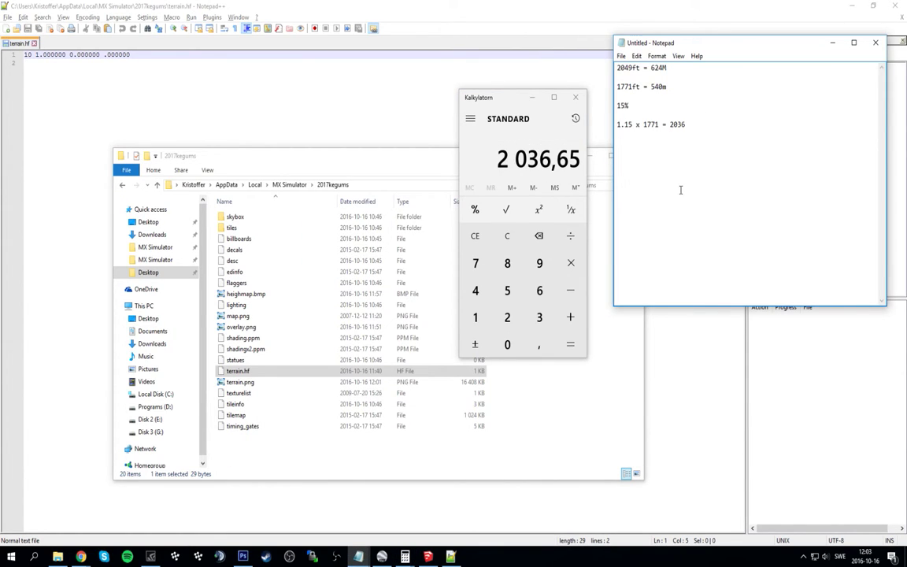
# Step: Add the line '2036 / 2049 =' to the notes, checking the 2036 and 2049 values
pyautogui.write('2036  / 2049 =')
pyautogui.doubleClick(675, 125)
pyautogui.click(685, 125)
pyautogui.doubleClick(675, 124)
pyautogui.click(649, 144)
pyautogui.doubleClick(649, 143)
pyautogui.moveTo(639, 68); pyautogui.dragTo(617, 67)
pyautogui.click(622, 69)
pyautogui.click(683, 144)
pyautogui.write('0.')
pyautogui.press('BackSpace')
pyautogui.press('BackSpace')
pyautogui.write('1.')
pyautogui.press('BackSpace')
pyautogui.press('BackSpace')
pyautogui.click(539, 234)
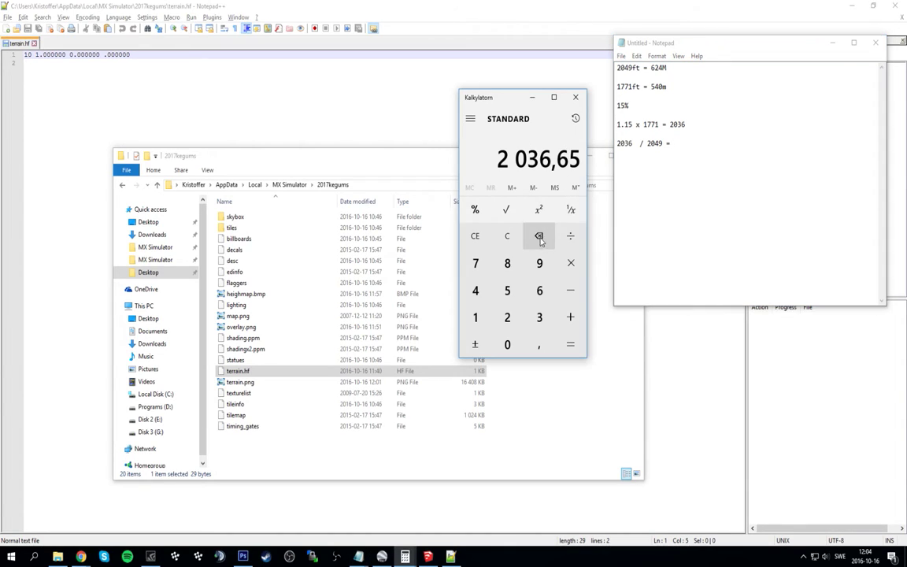
pyautogui.press('Escape')
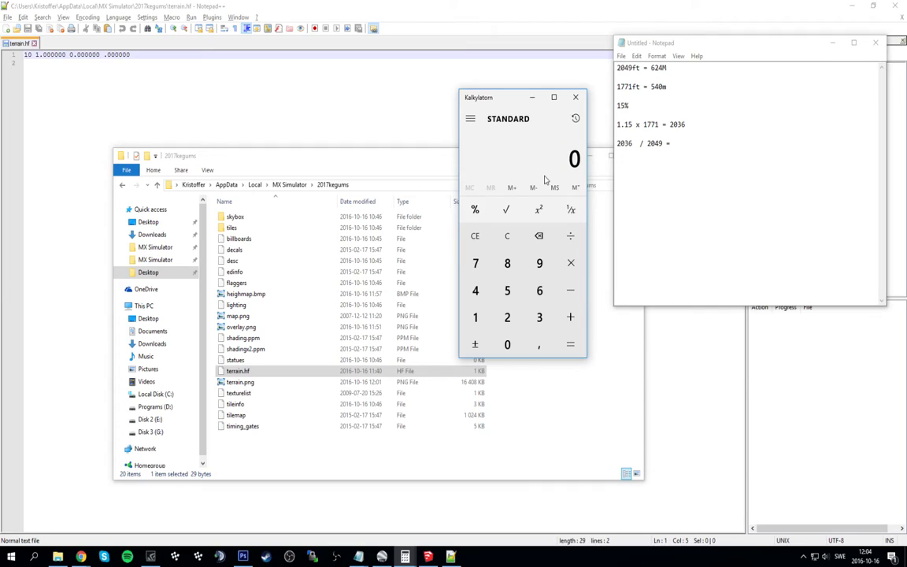
pyautogui.write('2036')
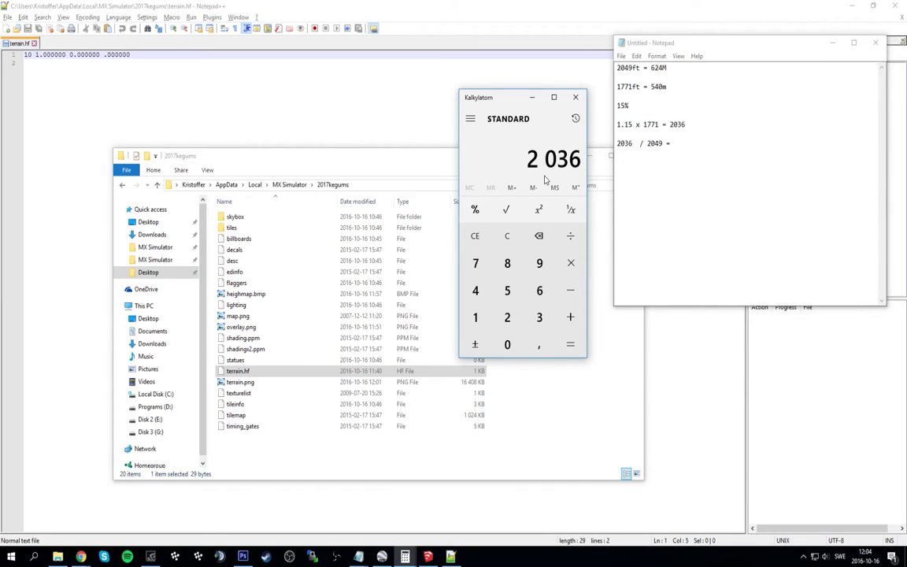
pyautogui.press('*')
pyautogui.write('0')
pyautogui.press('Escape')
pyautogui.write('203')
pyautogui.write('6  ')
pyautogui.write('/ 2049')
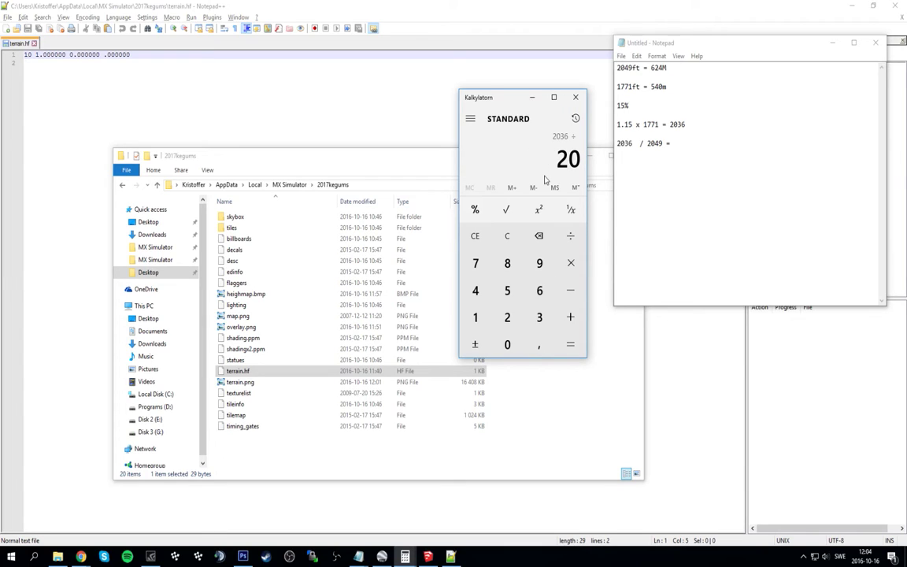
pyautogui.press('Return')
# Step: Record and copy 0.993655 in the notes, then select 1.000000 in terrain.hf to replace it
pyautogui.click(710, 145)
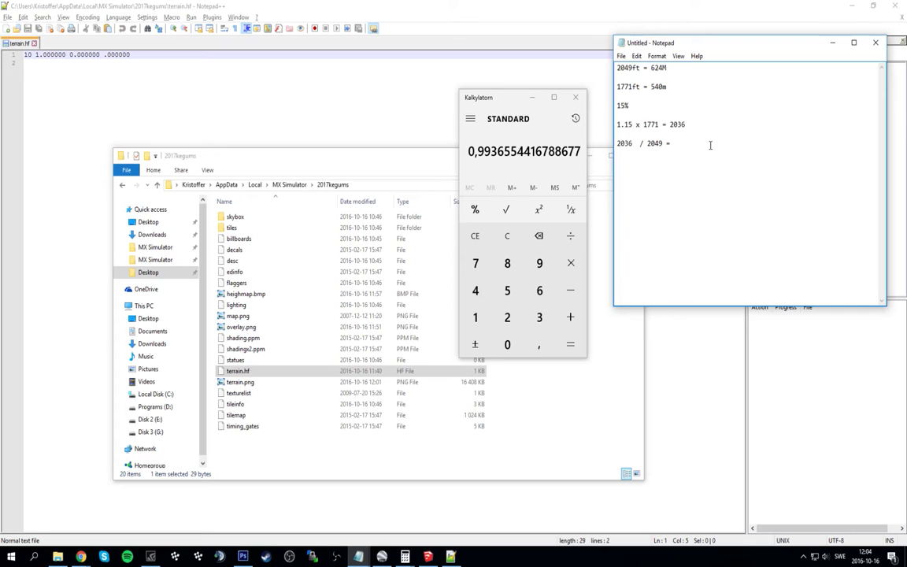
pyautogui.write('0.993655')
pyautogui.press('Left')
pyautogui.press('Left')
pyautogui.press('Left')
pyautogui.moveTo(704, 144); pyautogui.dragTo(674, 145)
pyautogui.click(690, 145)
pyautogui.moveTo(705, 143); pyautogui.dragTo(672, 144)
pyautogui.hotkey('ctrl', 'c')
pyautogui.click(44, 53)
pyautogui.moveTo(34, 55); pyautogui.dragTo(66, 56)
# Step: Replace 1.000000 with 0.993655 in terrain.hf and save the file
pyautogui.hotkey('ctrl', 'v')
pyautogui.click(45, 55)
pyautogui.hotkey('ctrl', 's')
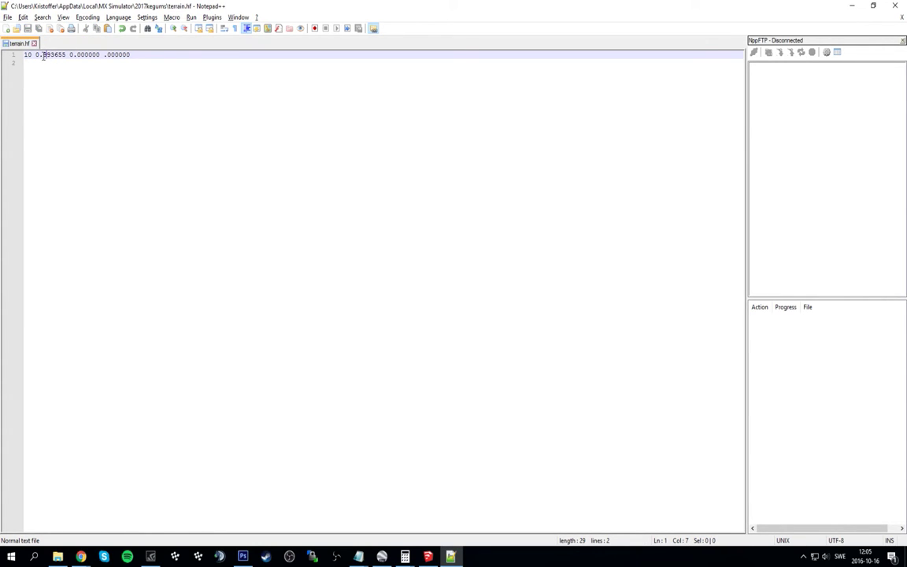
pyautogui.moveTo(34, 56)
pyautogui.mouseDown()
pyautogui.moveTo(64, 55)
pyautogui.moveTo(43, 54)
pyautogui.mouseUp()
pyautogui.click(37, 55)
# Step: Add a leading 0 before the last value so line 1 reads 10 0.993655 0.000000 0.000000
pyautogui.press('super+Tab')
pyautogui.press('super')
pyautogui.press('super')
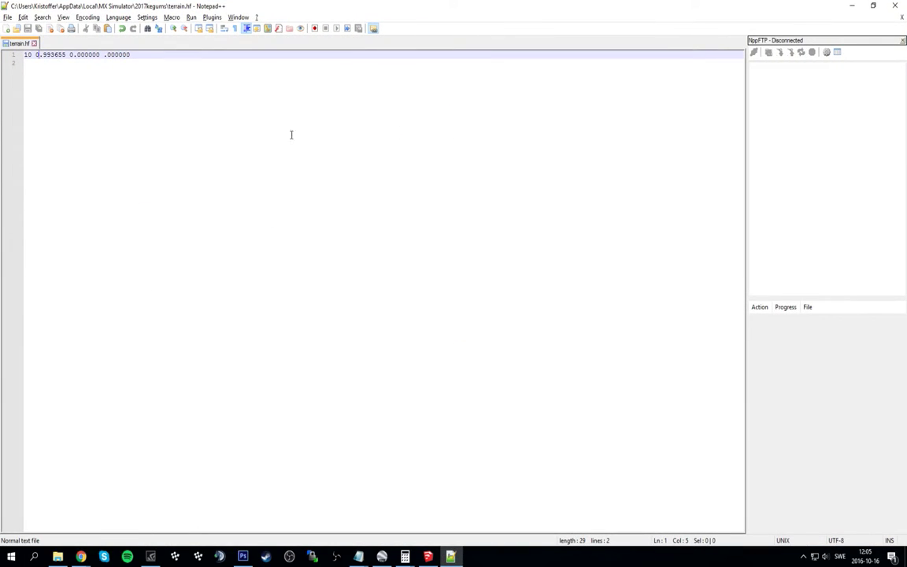
pyautogui.hotkey('alt', 'Tab')
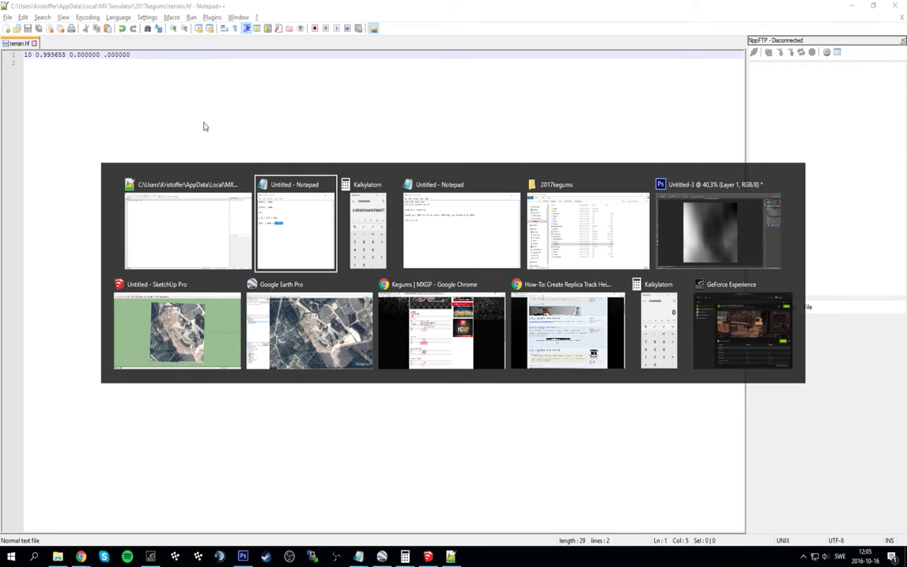
pyautogui.click(104, 54)
pyautogui.write('0')
# Step: Bring the Untitled Notepad calculation notes back in front
pyautogui.hotkey('alt', 'Tab')
pyautogui.hotkey('alt', 'Tab')
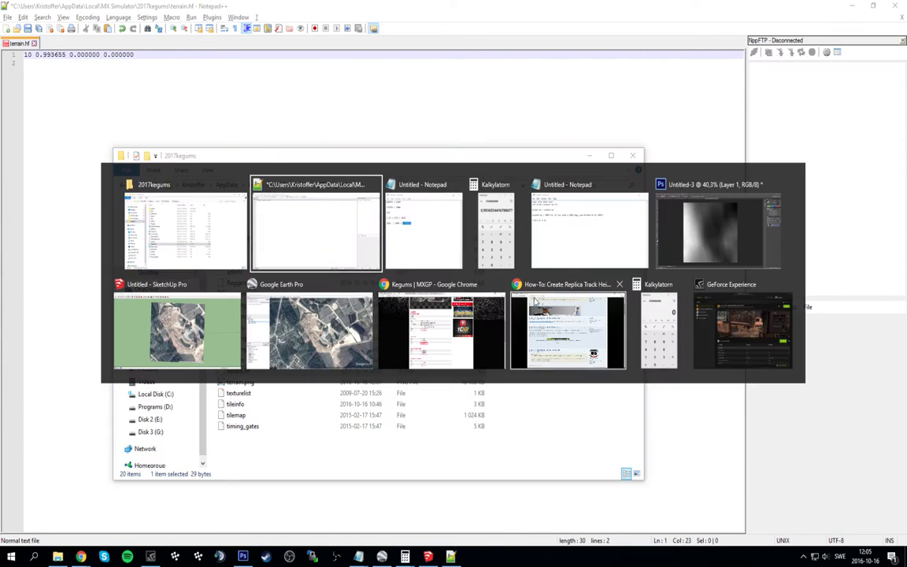
pyautogui.hotkey('alt', 'Tab')
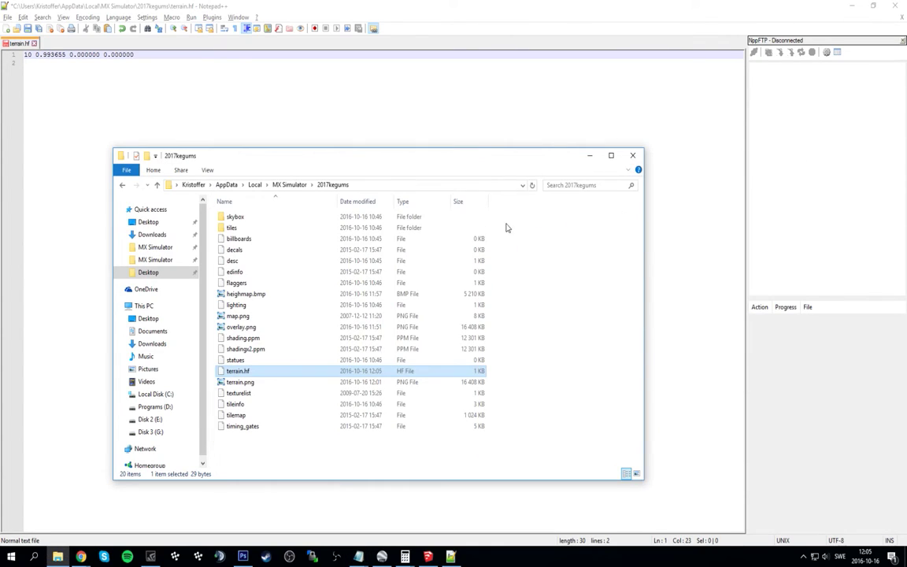
pyautogui.hotkey('alt', 'Tab')
pyautogui.press('Tab')
pyautogui.press('Tab')
# Step: Note '231 x 1.15' and compute 231 × 1.15 in Calculator
pyautogui.click(731, 170)
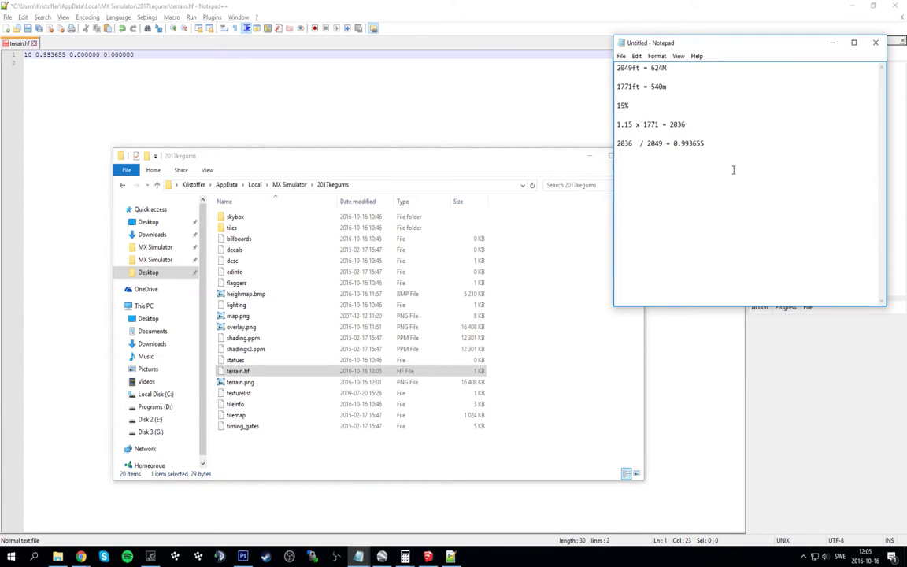
pyautogui.write('231')
pyautogui.write('231 x ')
pyautogui.write('1.15')
pyautogui.hotkey('alt', 'Tab')
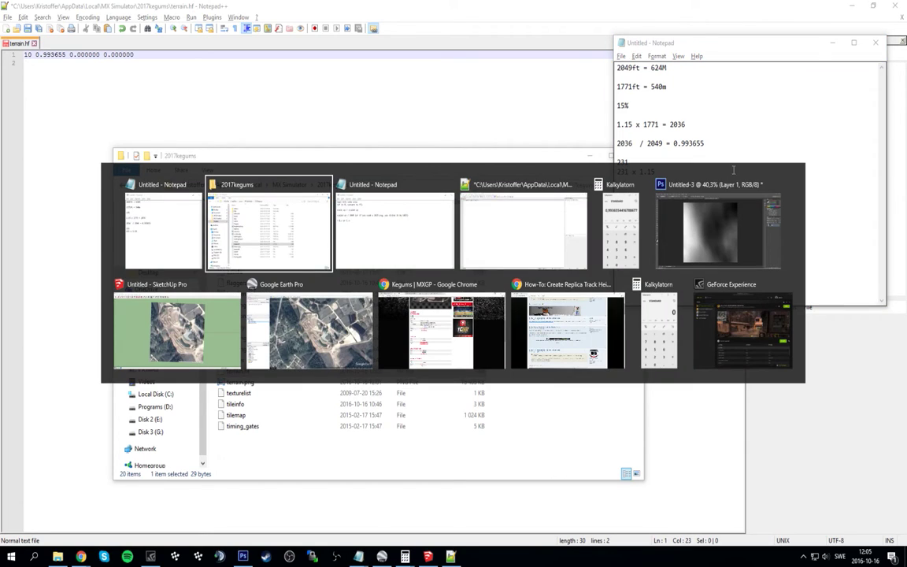
pyautogui.hotkey('alt', 'Tab')
pyautogui.hotkey('alt', 'Tab')
pyautogui.hotkey('alt', 'Tab')
pyautogui.press('Escape')
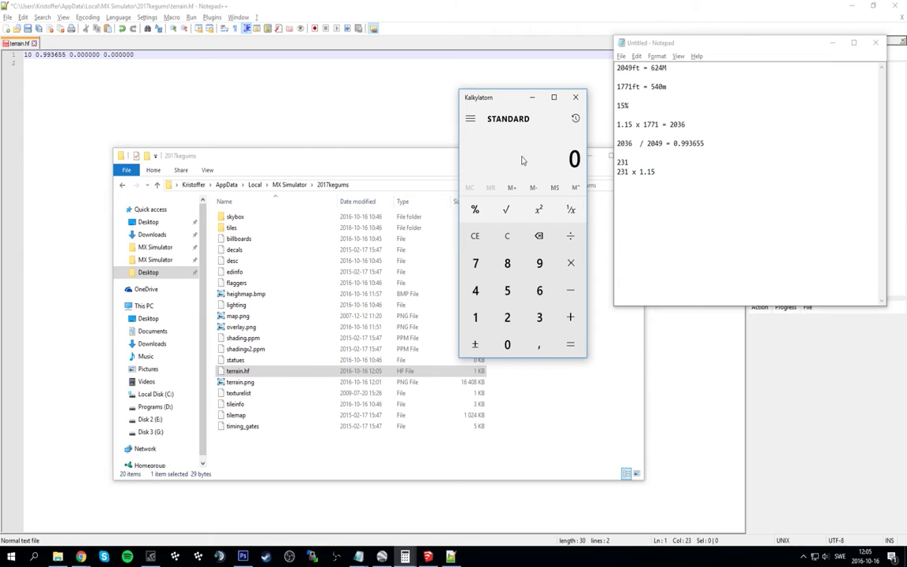
pyautogui.write('231*4')
pyautogui.press('BackSpace')
pyautogui.write('1,15')
pyautogui.press('Return')
# Step: Record '= 265', then compute 265 / 2049 and note '= 0.129331'
pyautogui.click(646, 186)
pyautogui.write('= 265')
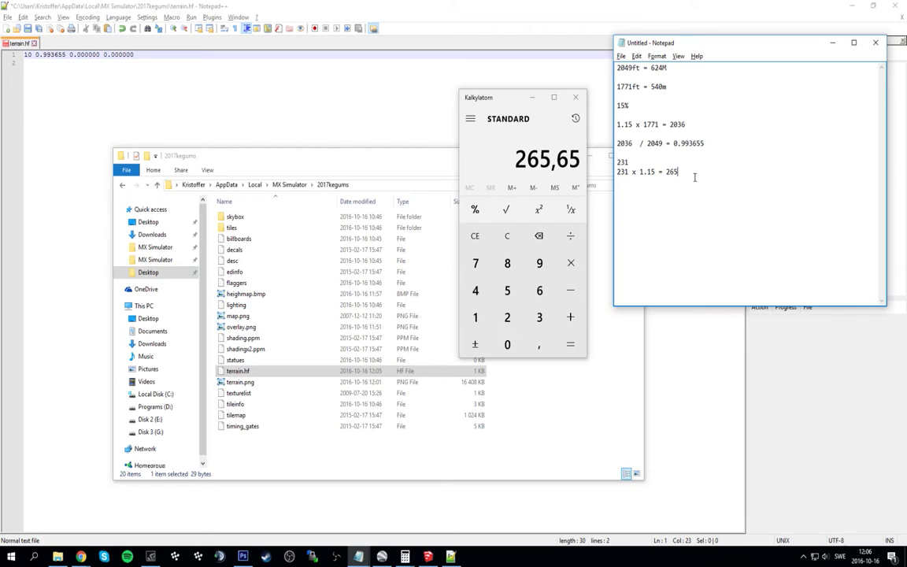
pyautogui.press('Return')
pyautogui.press('Return')
pyautogui.write('265 / 2049')
pyautogui.click(480, 161)
pyautogui.press('Escape')
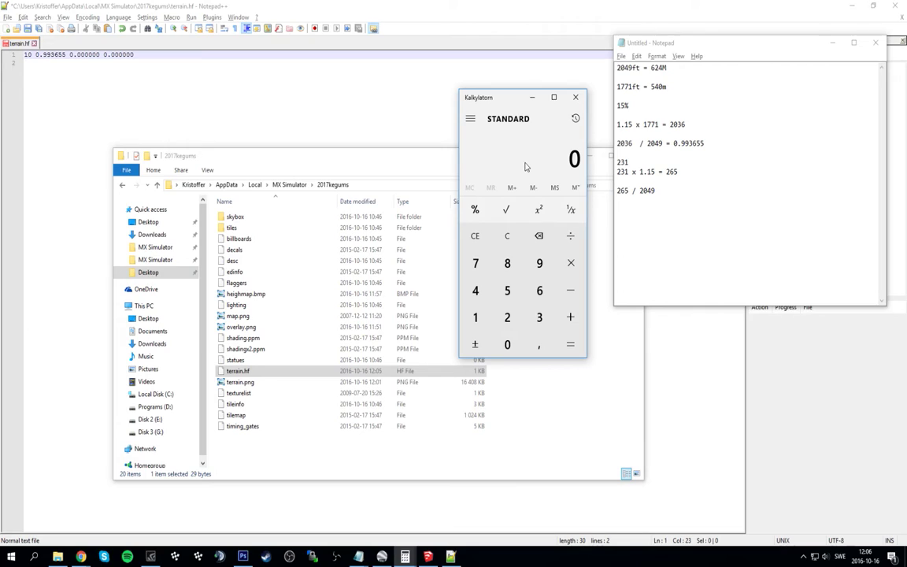
pyautogui.write('265/209')
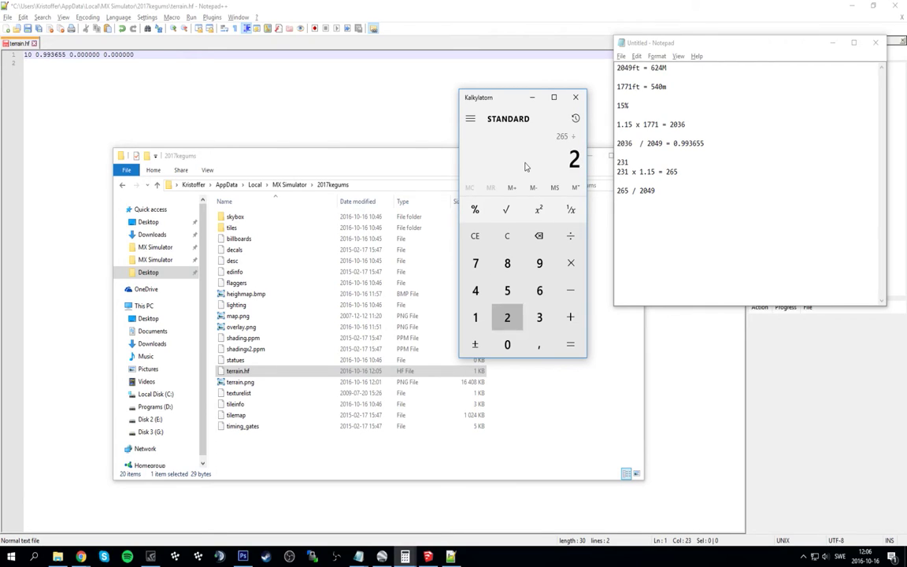
pyautogui.press('BackSpace')
pyautogui.write('49')
pyautogui.press('Return')
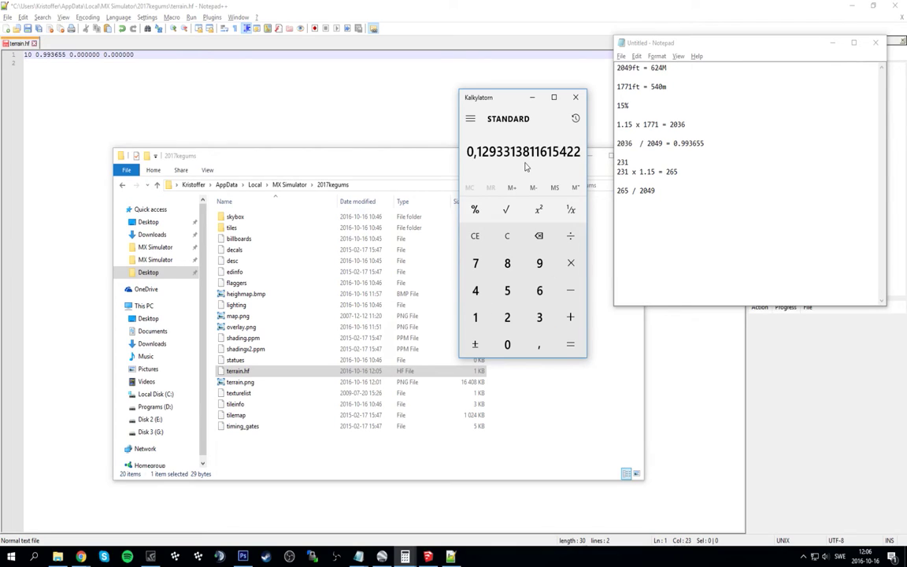
pyautogui.click(685, 202)
pyautogui.write('= ')
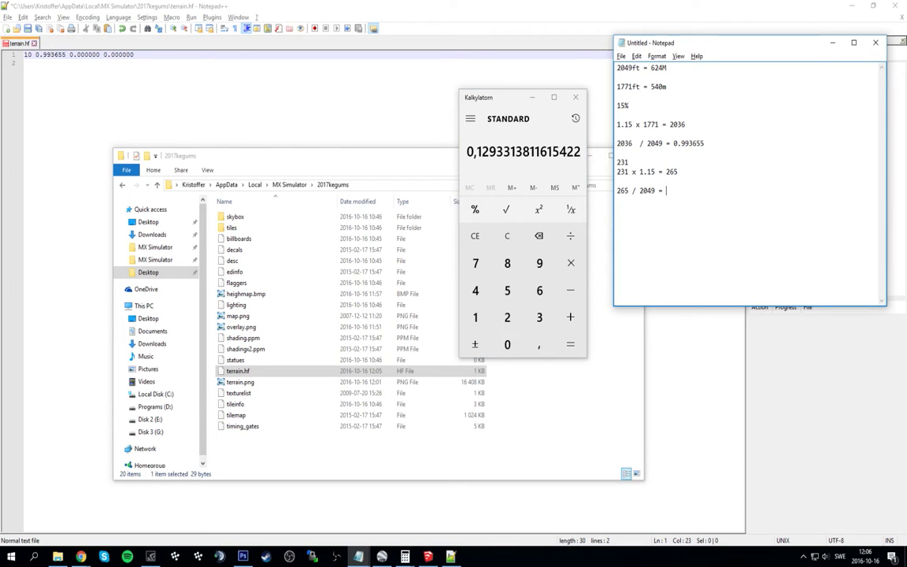
pyautogui.write('0.129331')
# Step: Delete the 231 and 265 lines so the notes end at 2036 / 2049 = 0.993655
pyautogui.doubleClick(624, 191)
pyautogui.click(626, 190)
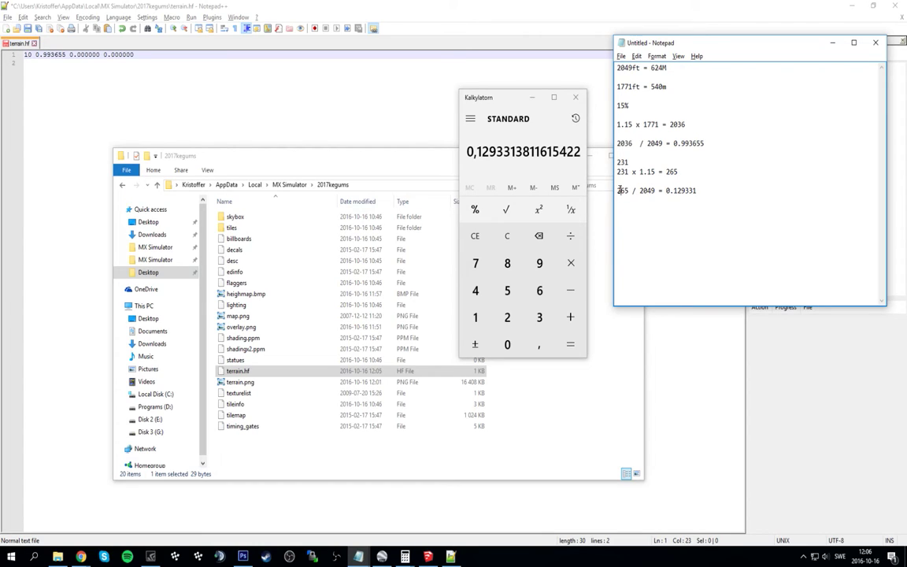
pyautogui.click(667, 190)
pyautogui.moveTo(667, 191); pyautogui.dragTo(697, 191)
pyautogui.click(782, 228)
pyautogui.moveTo(783, 228); pyautogui.dragTo(669, 191)
pyautogui.moveTo(756, 206); pyautogui.dragTo(596, 154)
pyautogui.press('Delete')
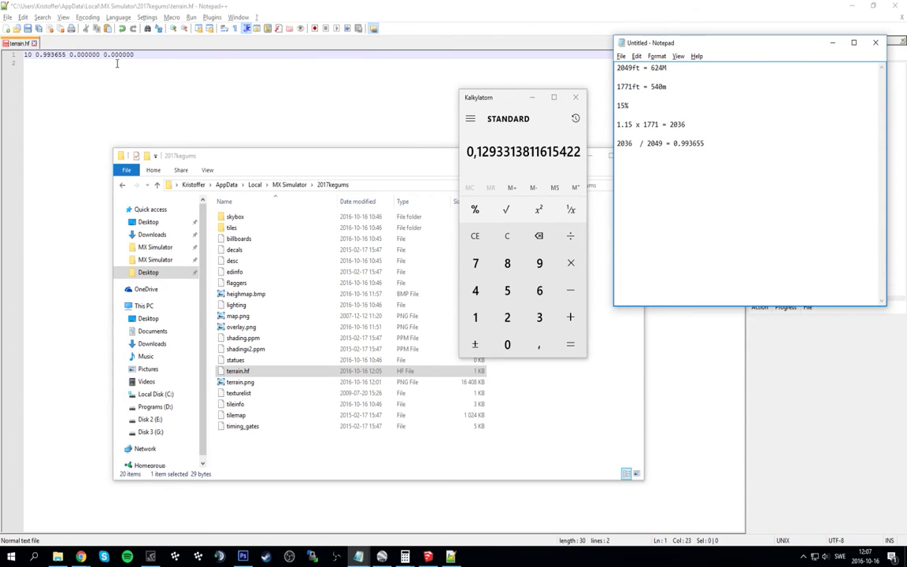
pyautogui.click(105, 66)
pyautogui.click(48, 54)
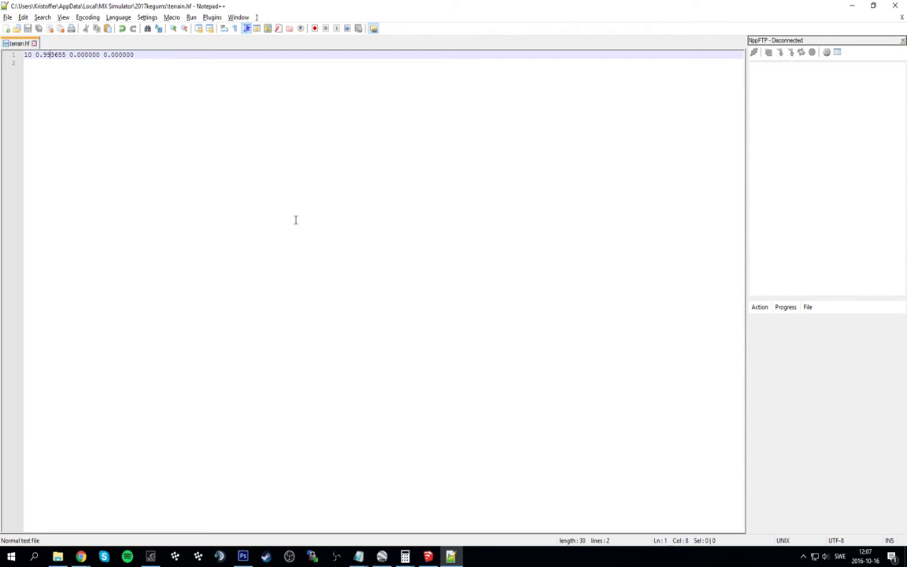
pyautogui.hotkey('alt', 'Tab')
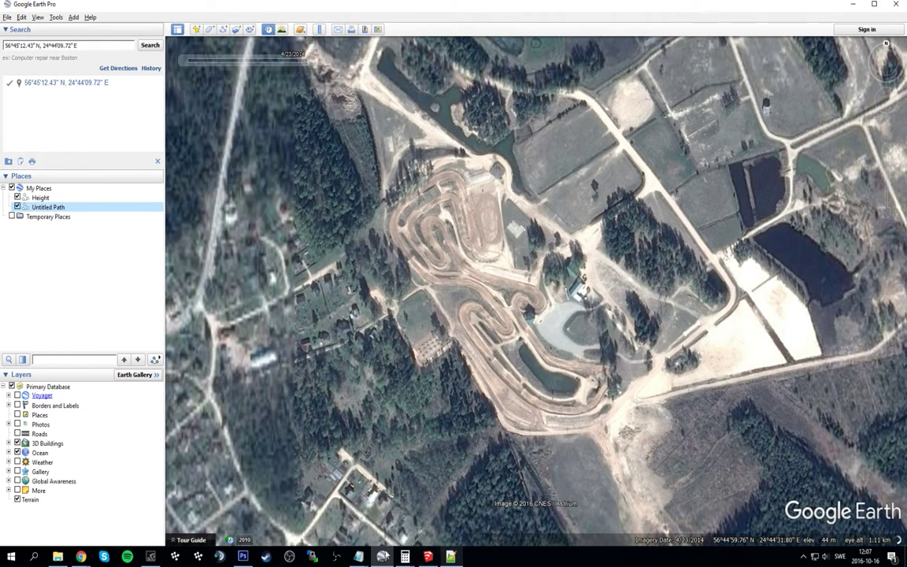
# Step: Open overlay.png from the 2017kegums folder as a track reference
pyautogui.click(57, 556)
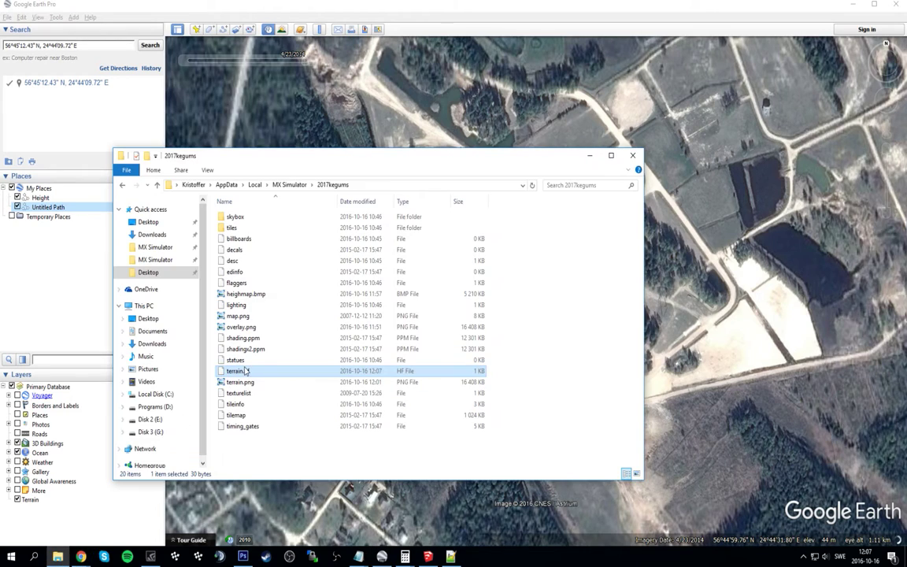
pyautogui.doubleClick(241, 327)
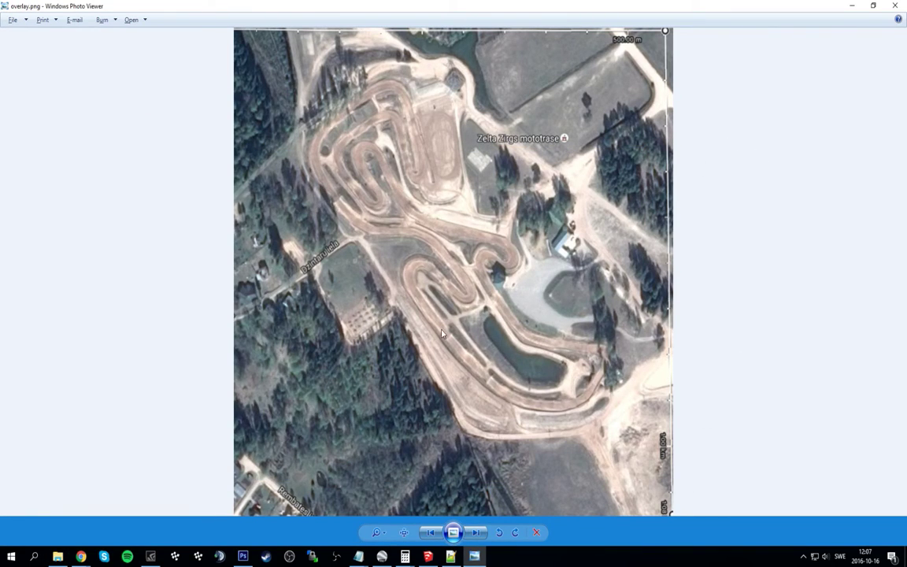
pyautogui.hotkey('alt', 'Tab')
pyautogui.click(500, 145)
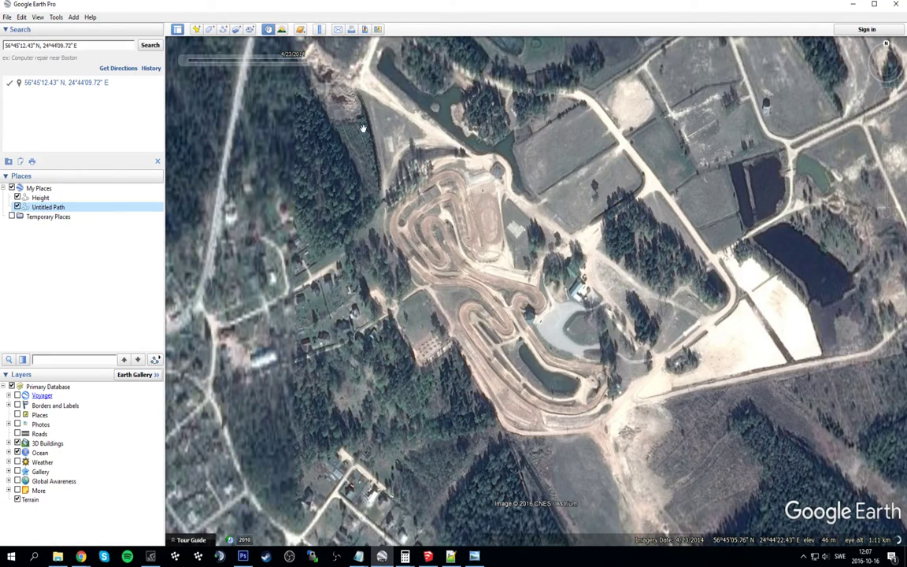
# Step: Start a new path and place its top-left point west of the track, comparing against overlay.png
pyautogui.click(224, 30)
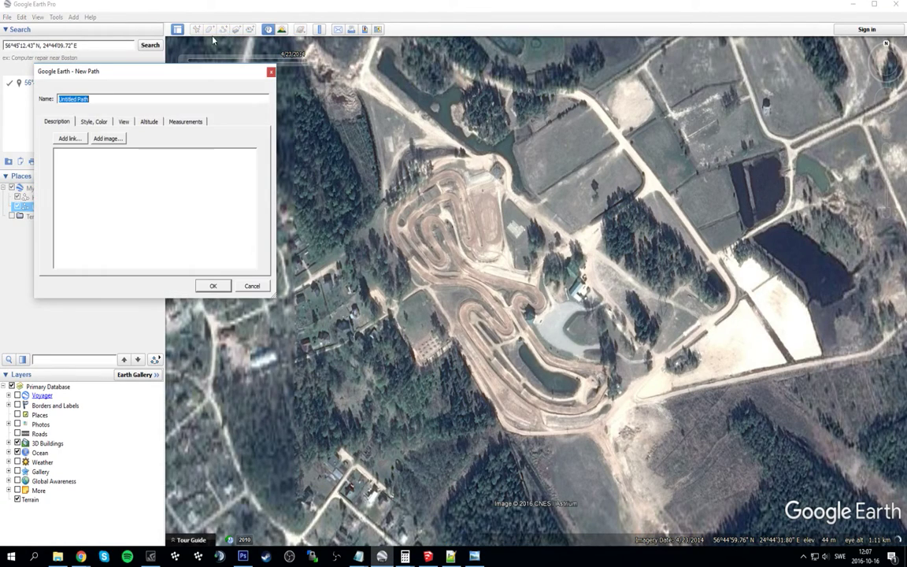
pyautogui.moveTo(168, 63); pyautogui.dragTo(790, 16)
pyautogui.hotkey('alt', 'Tab')
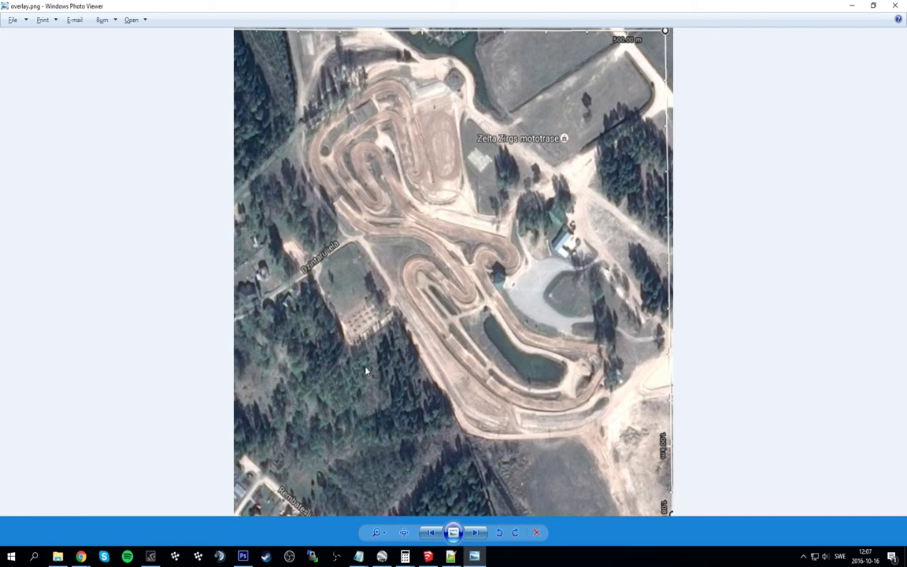
pyautogui.hotkey('alt', 'Tab')
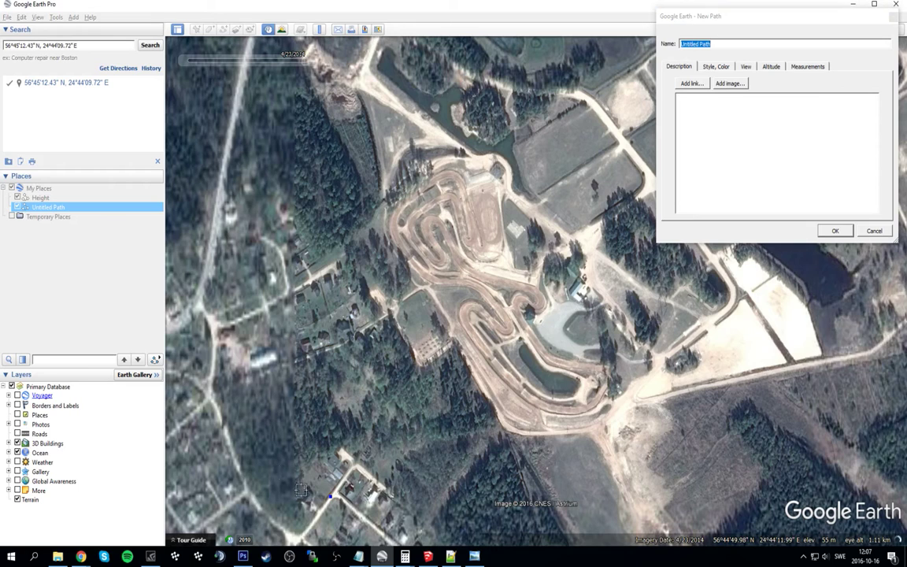
pyautogui.hotkey('alt', 'Tab')
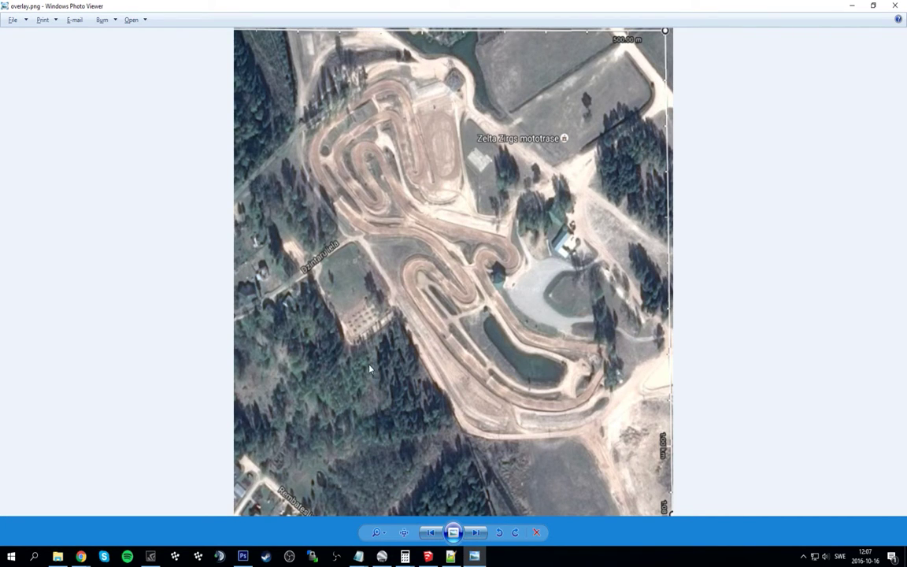
pyautogui.hotkey('alt', 'Tab')
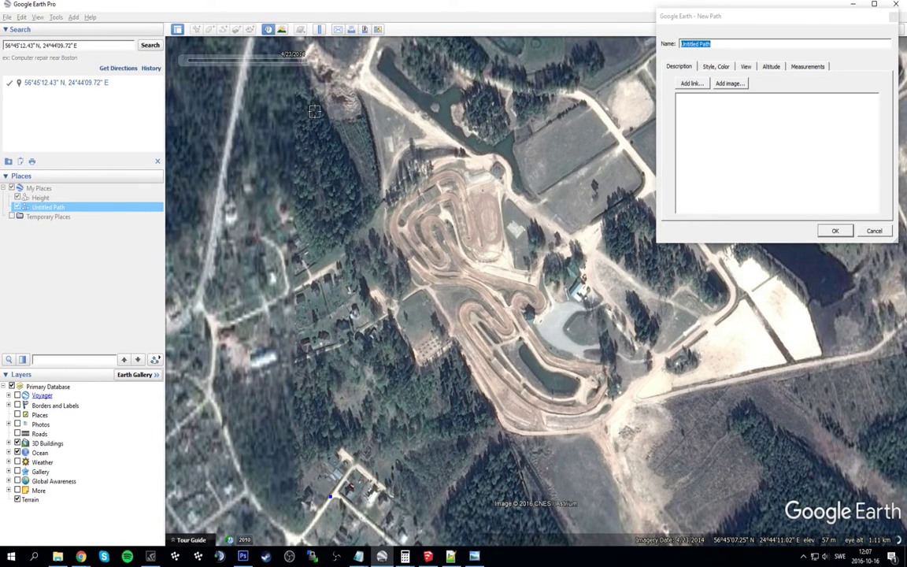
pyautogui.hotkey('alt', 'Tab')
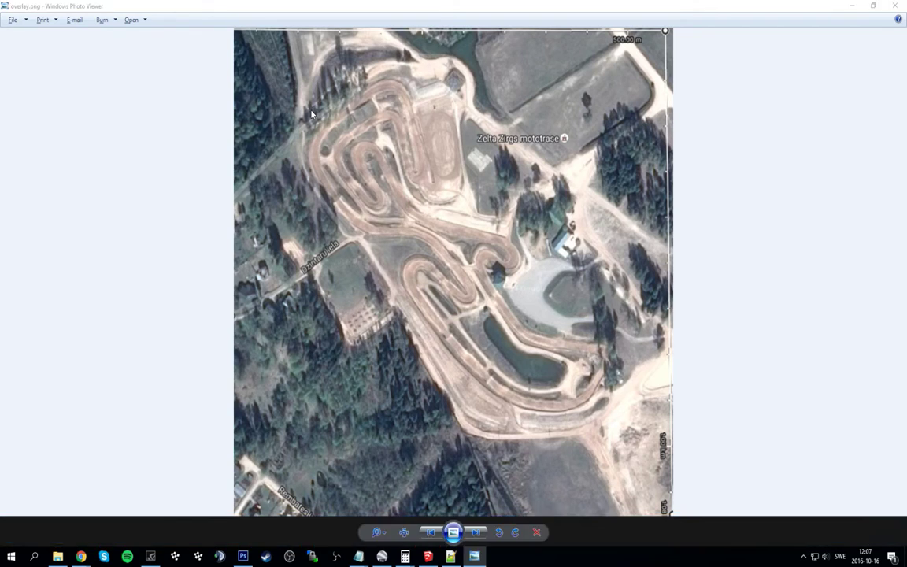
pyautogui.hotkey('alt', 'Tab')
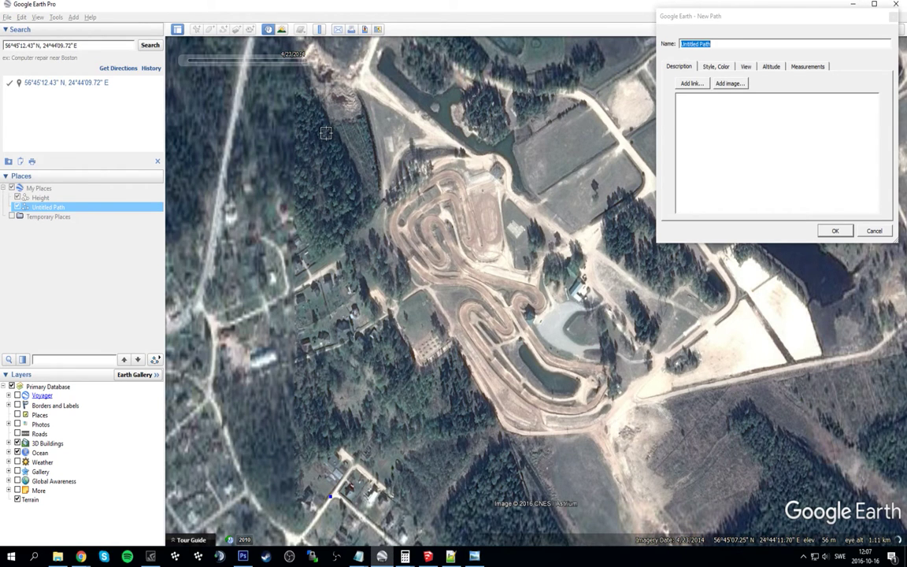
pyautogui.click(327, 133)
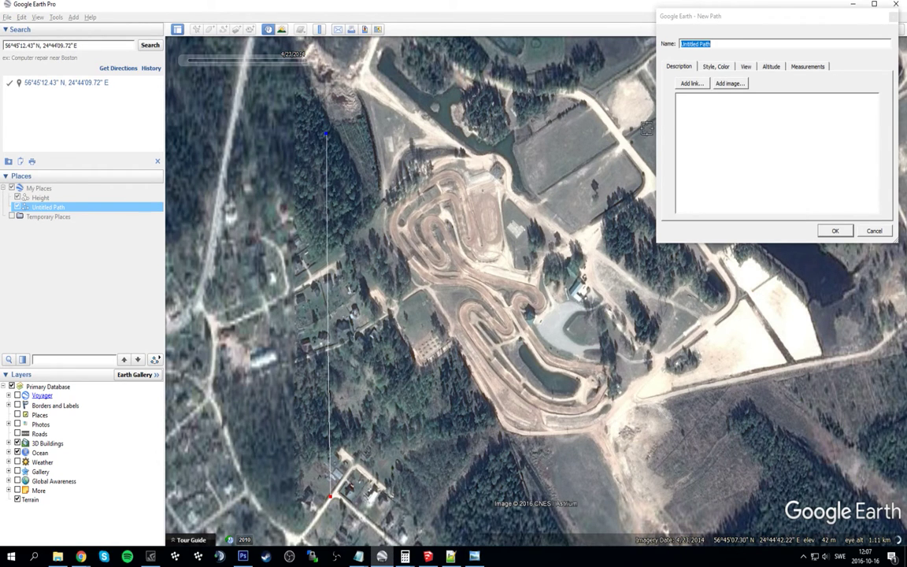
pyautogui.hotkey('alt', 'Tab')
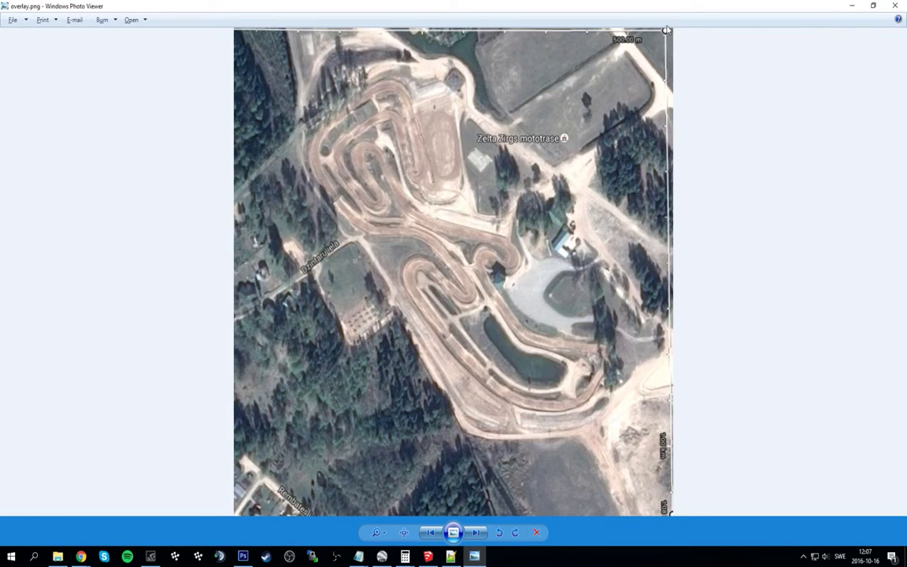
pyautogui.hotkey('alt', 'Tab')
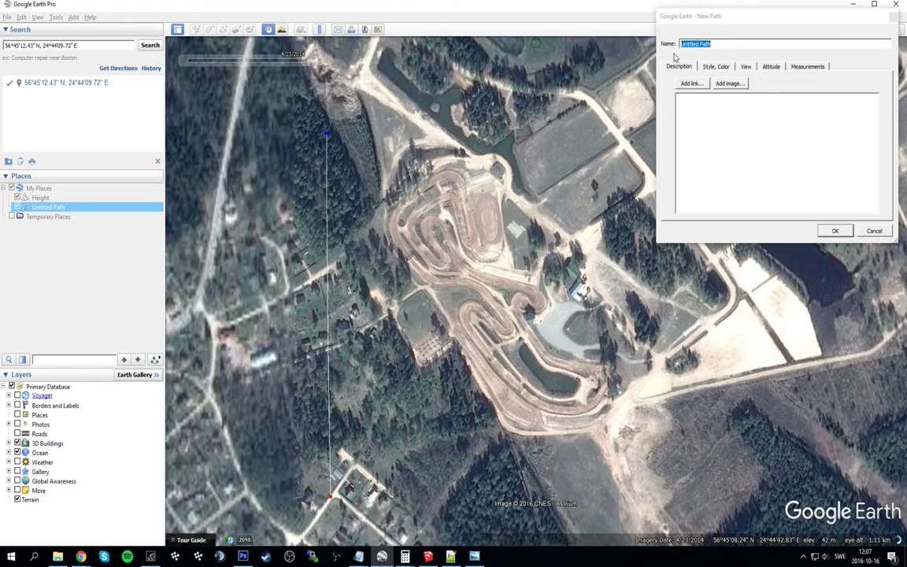
pyautogui.moveTo(700, 17); pyautogui.dragTo(713, 21)
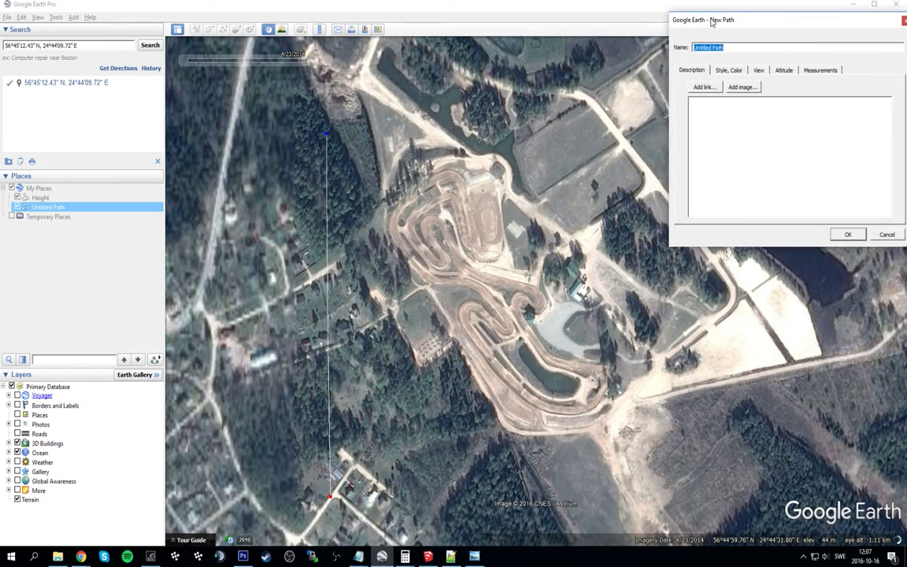
# Step: Add the path's top-right, bottom-right and bottom-left corner points around the track
pyautogui.click(665, 126)
pyautogui.moveTo(665, 130); pyautogui.dragTo(661, 143)
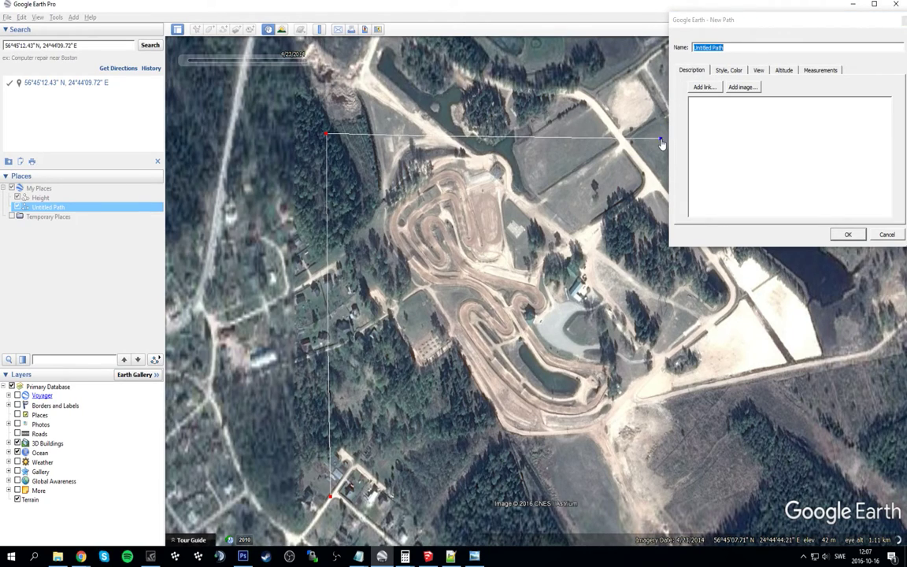
pyautogui.click(676, 488)
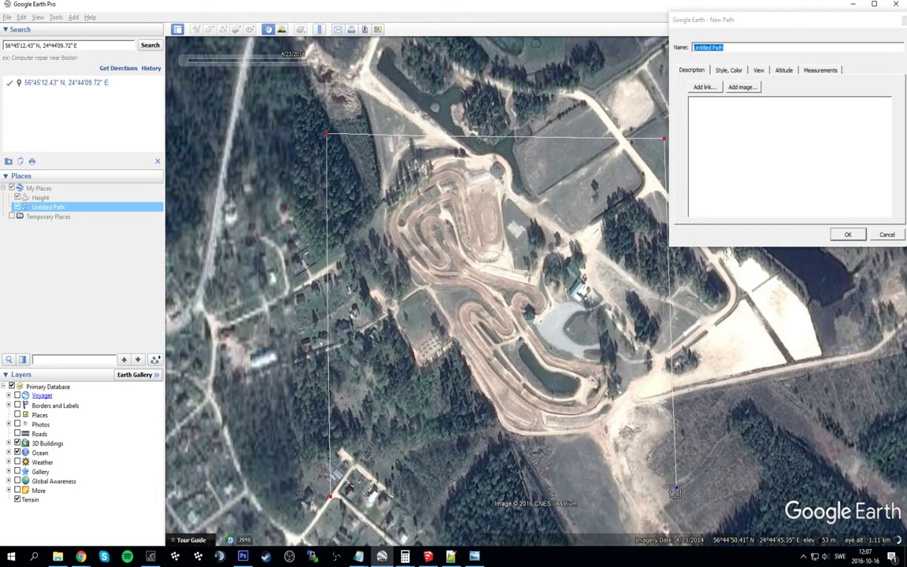
pyautogui.moveTo(675, 489); pyautogui.dragTo(671, 494)
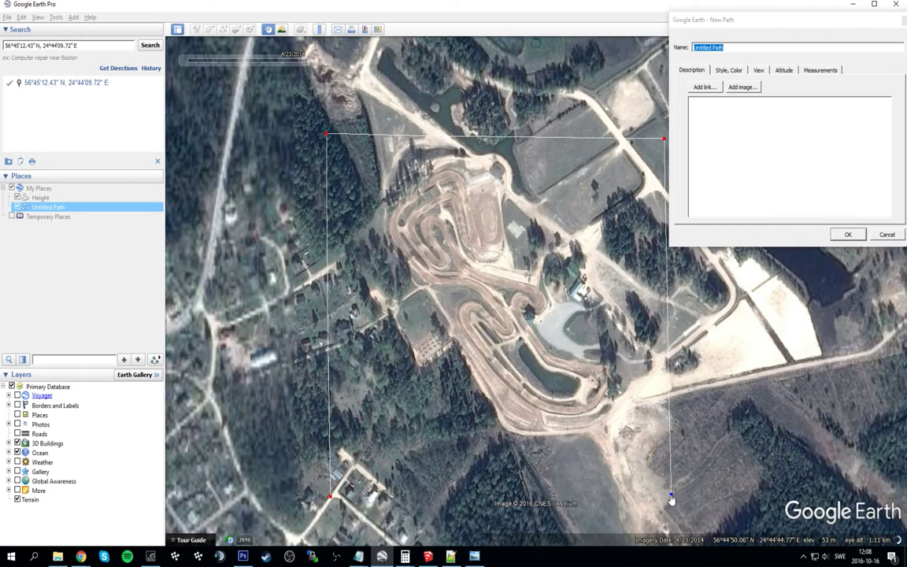
pyautogui.click(341, 496)
# Step: Zigzag the path up and down across the left half of the track area
pyautogui.click(340, 144)
pyautogui.click(358, 144)
pyautogui.click(362, 488)
pyautogui.click(403, 485)
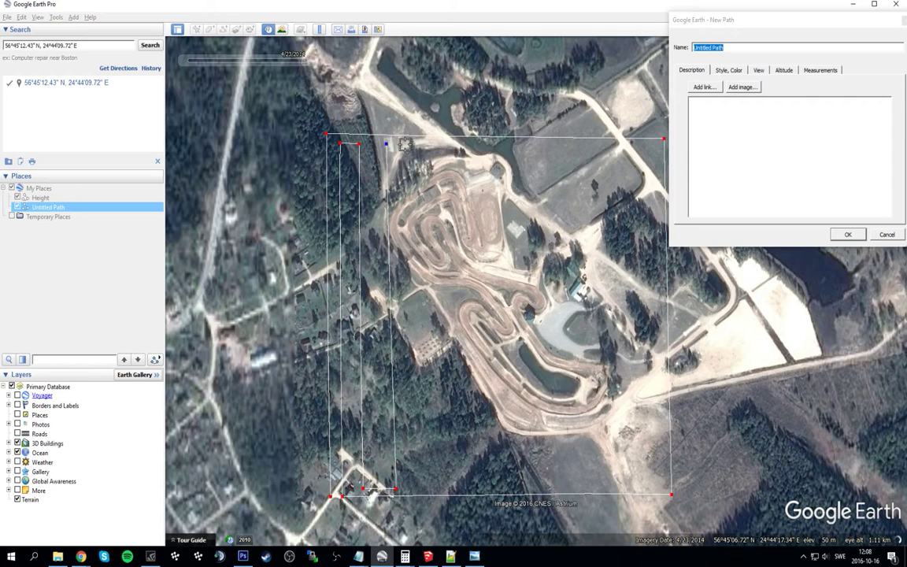
pyautogui.click(386, 144)
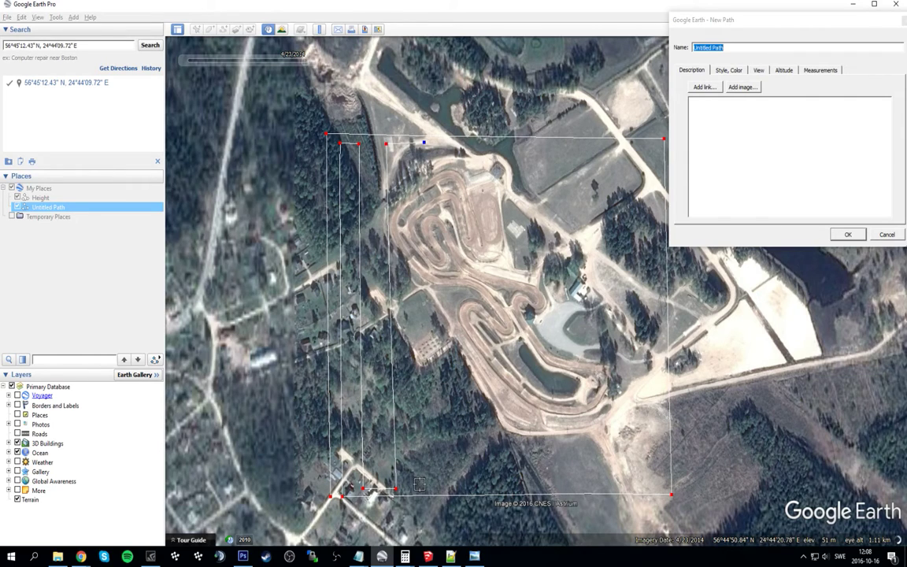
pyautogui.click(420, 485)
pyautogui.click(452, 481)
pyautogui.click(449, 146)
pyautogui.click(487, 146)
pyautogui.click(485, 481)
pyautogui.click(519, 480)
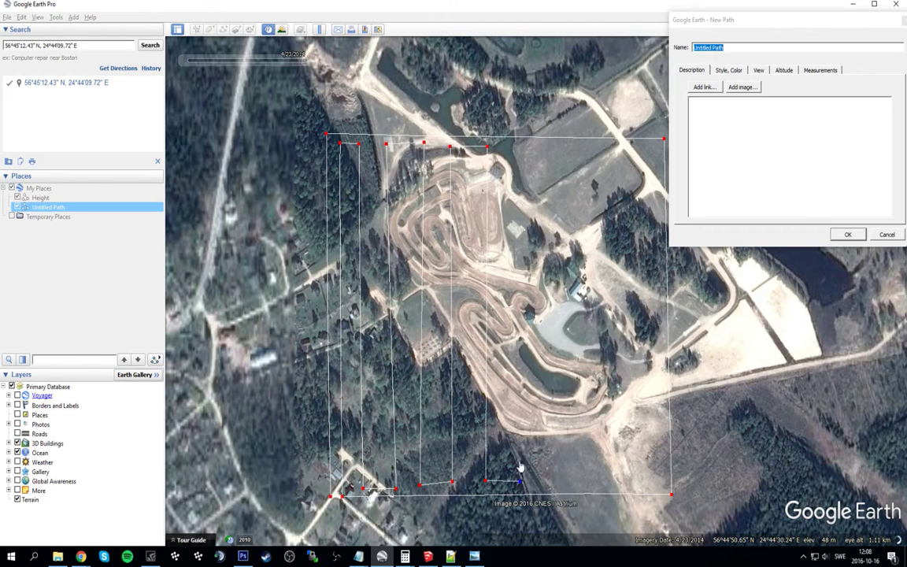
pyautogui.click(511, 148)
pyautogui.click(539, 147)
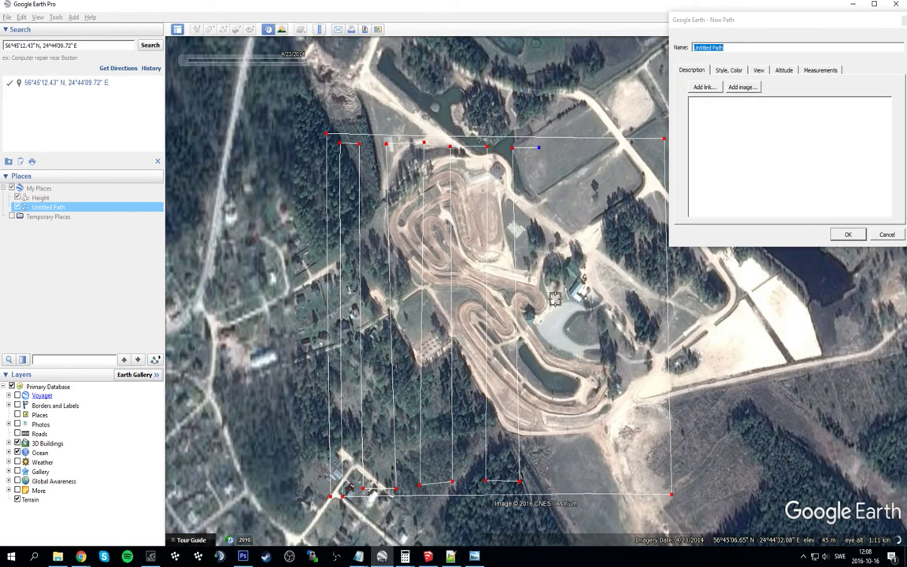
# Step: Continue the zigzag across the right half to the bottom-right corner and save the path
pyautogui.click(547, 478)
pyautogui.click(574, 481)
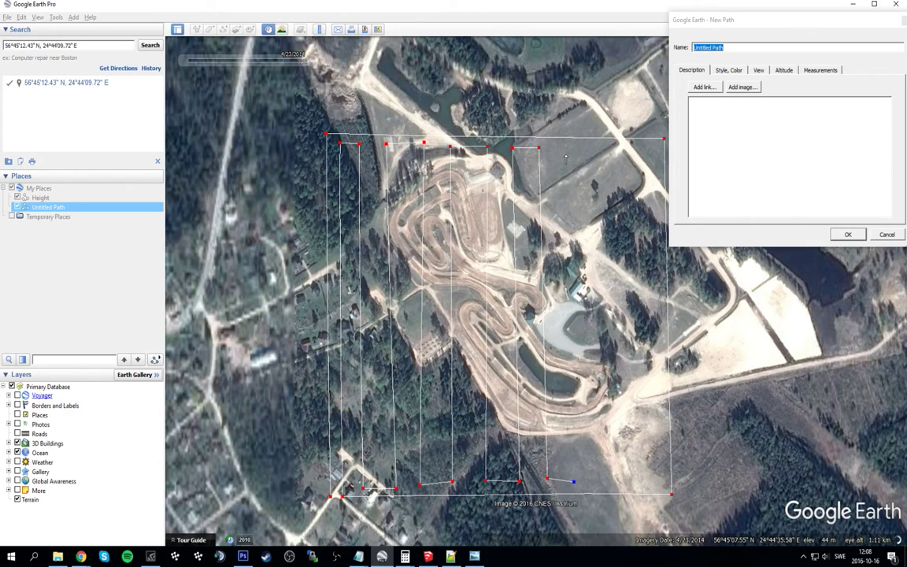
pyautogui.click(564, 154)
pyautogui.click(584, 149)
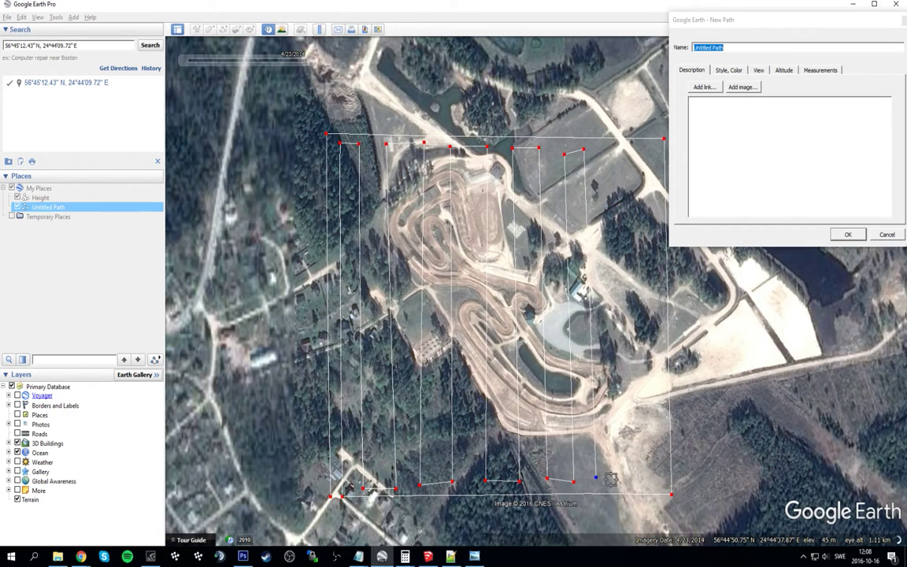
pyautogui.click(595, 475)
pyautogui.click(611, 478)
pyautogui.click(601, 153)
pyautogui.click(627, 149)
pyautogui.click(632, 480)
pyautogui.click(654, 482)
pyautogui.click(648, 152)
pyautogui.click(656, 150)
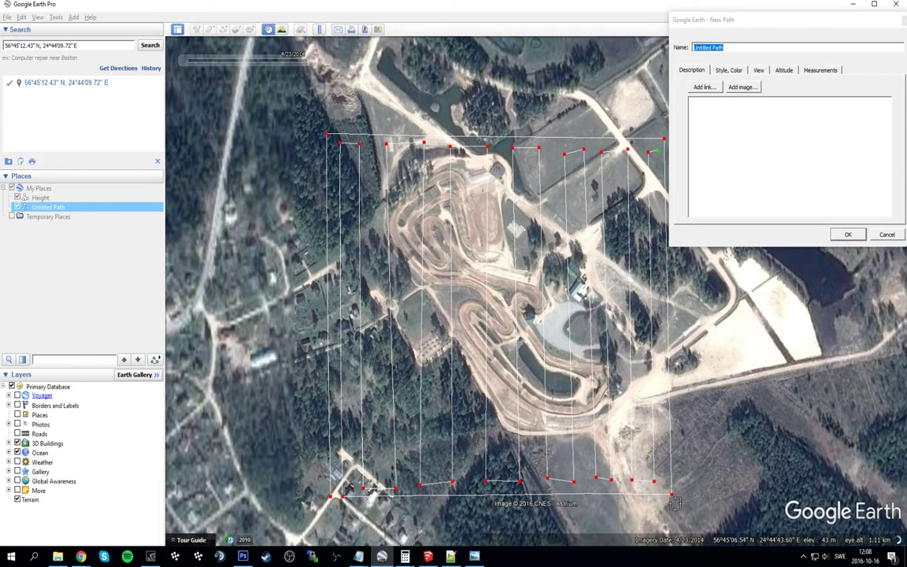
pyautogui.click(664, 479)
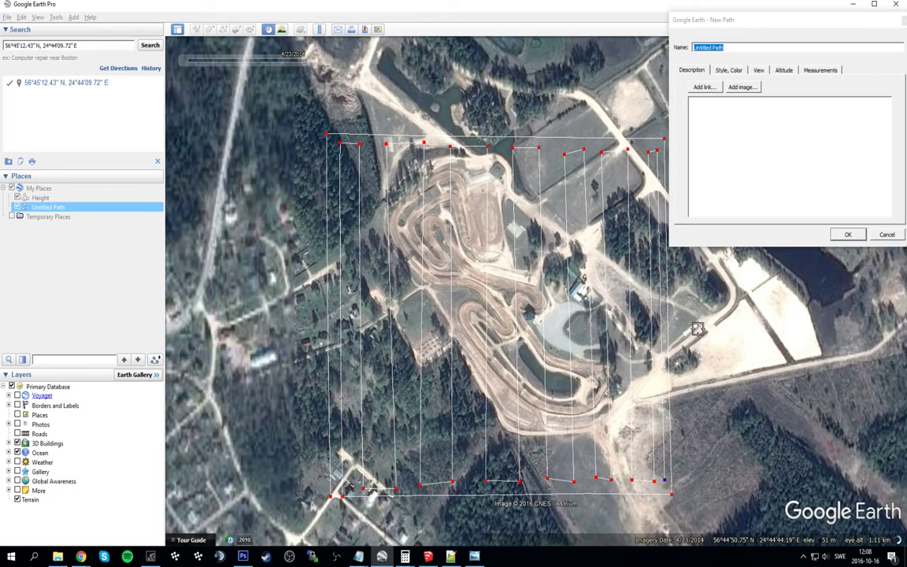
pyautogui.click(848, 234)
# Step: Display the zigzag path's elevation profile, spanning 42–59 m
pyautogui.rightClick(48, 219)
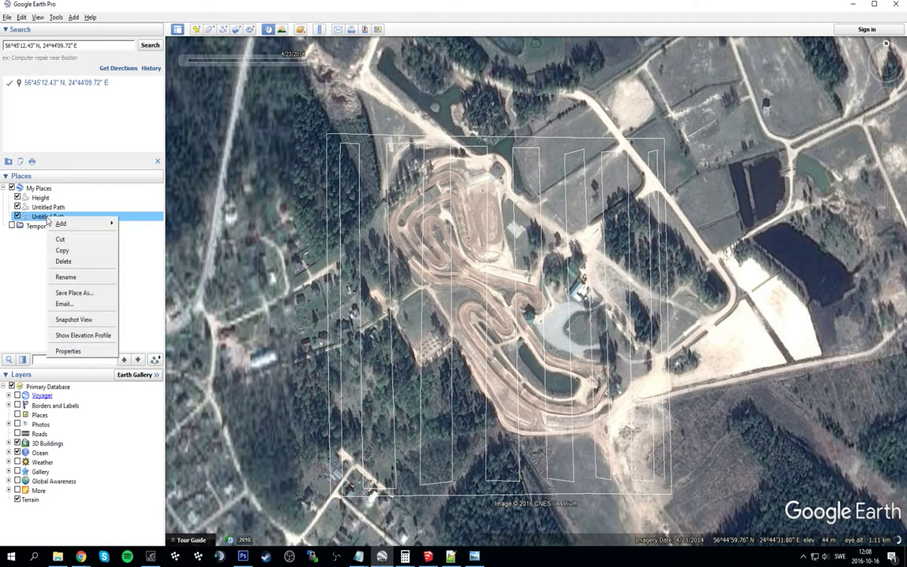
pyautogui.click(95, 338)
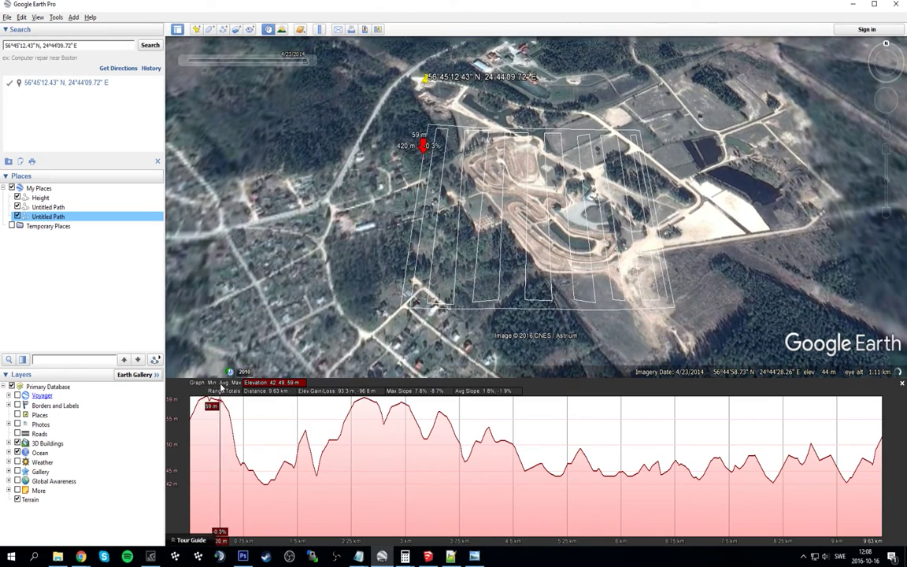
pyautogui.hotkey('alt', 'Tab')
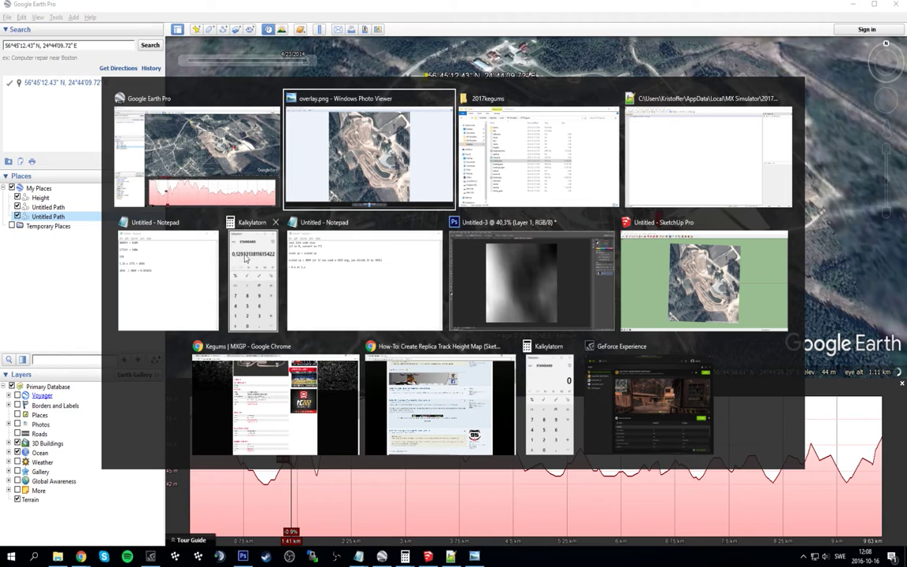
# Step: Record the heights as '42m 59m' in the Notepad notes
pyautogui.click(186, 238)
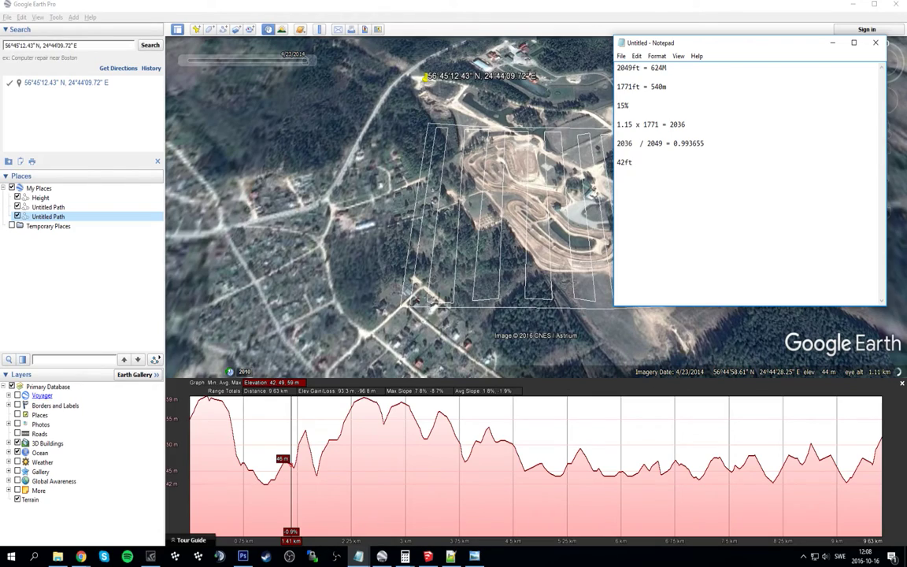
pyautogui.write('ftr')
pyautogui.press('BackSpace')
pyautogui.press('BackSpace')
pyautogui.write('m')
pyautogui.hotkey('alt', 'Tab')
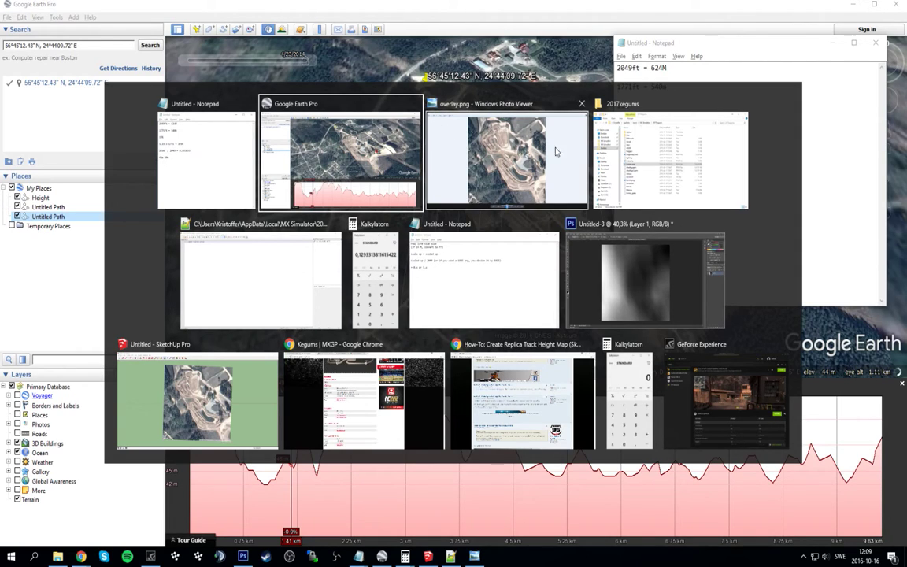
# Step: Convert 59 metres to feet in Chrome's converter, getting 193.57 ft
pyautogui.click(346, 387)
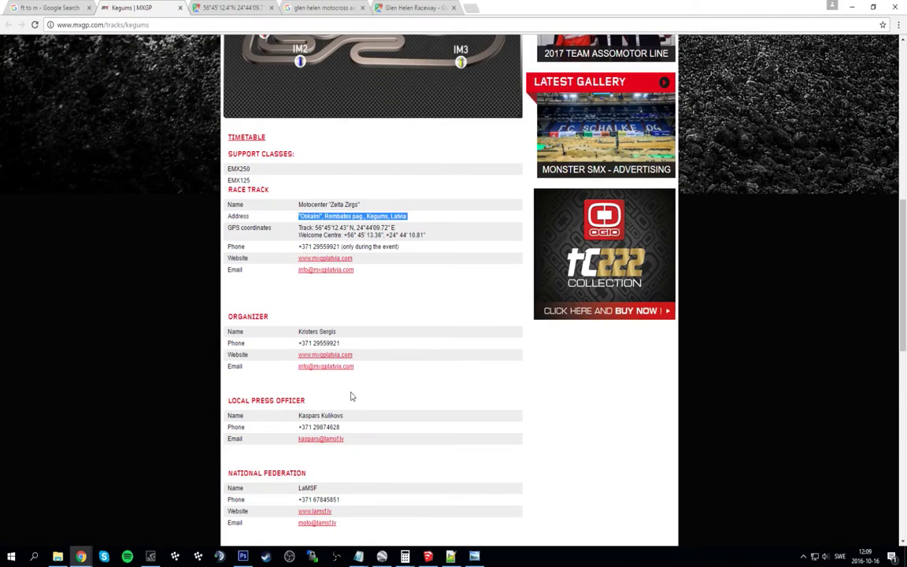
pyautogui.hotkey('ctrl', 'shift', 'Tab')
pyautogui.doubleClick(247, 172)
pyautogui.write('59')
pyautogui.moveTo(105, 170); pyautogui.dragTo(336, 257)
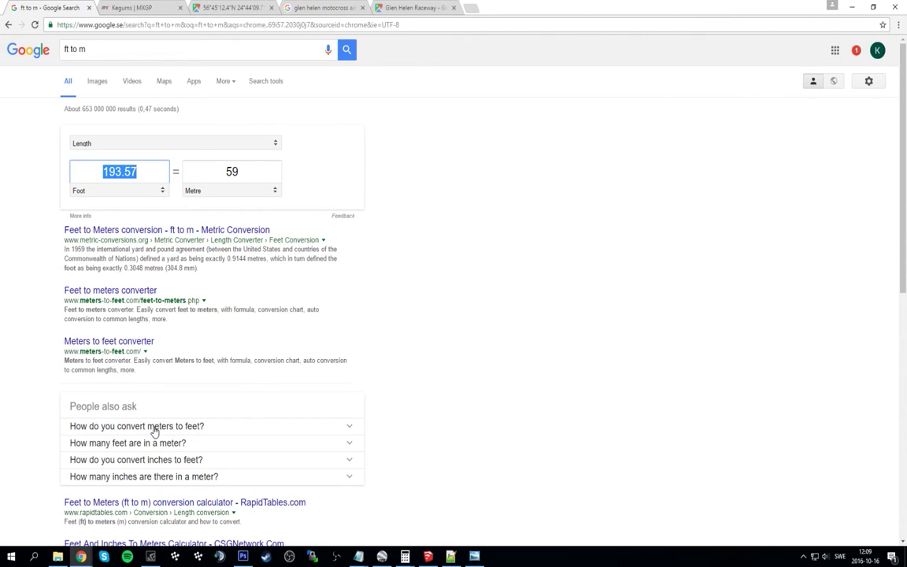
pyautogui.press('super')
# Step: Launch Paint and sketch a horizontal baseline with a vertical line and stacked horizontal lines
pyautogui.write('paint')
pyautogui.press('Return')
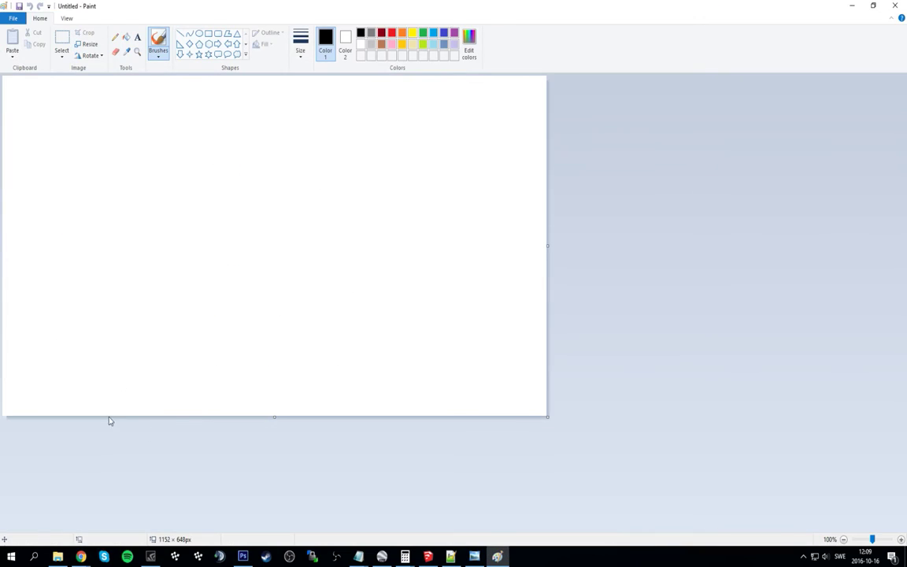
pyautogui.moveTo(57, 320); pyautogui.dragTo(306, 333)
pyautogui.moveTo(57, 319)
pyautogui.mouseDown()
pyautogui.moveTo(70, 188)
pyautogui.moveTo(182, 179)
pyautogui.mouseUp()
pyautogui.moveTo(135, 208); pyautogui.dragTo(299, 219)
pyautogui.moveTo(83, 256); pyautogui.dragTo(204, 254)
pyautogui.moveTo(142, 290); pyautogui.dragTo(299, 298)
pyautogui.moveTo(176, 319); pyautogui.dragTo(270, 318)
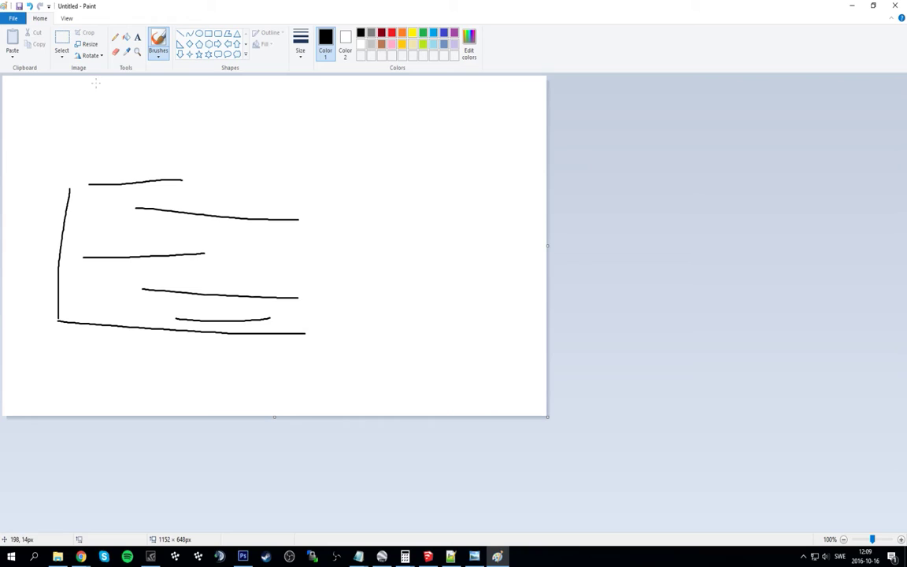
# Step: Add looping, curling and arcing strokes to the sketch, then close Paint
pyautogui.moveTo(95, 77)
pyautogui.mouseDown()
pyautogui.moveTo(126, 95)
pyautogui.moveTo(154, 75)
pyautogui.moveTo(222, 86)
pyautogui.mouseUp()
pyautogui.moveTo(94, 79)
pyautogui.mouseDown()
pyautogui.moveTo(118, 52)
pyautogui.moveTo(117, 66)
pyautogui.moveTo(60, 57)
pyautogui.moveTo(98, 78)
pyautogui.mouseUp()
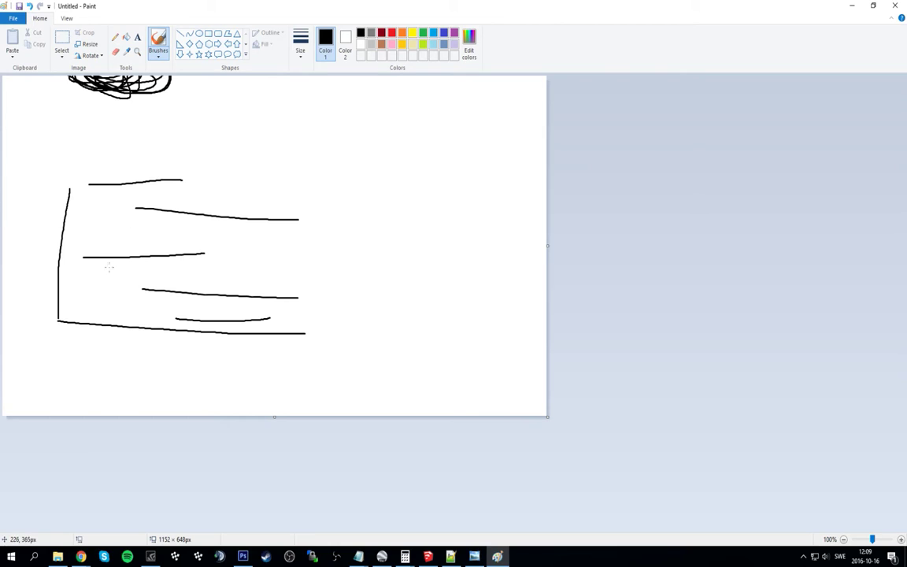
pyautogui.moveTo(109, 264); pyautogui.dragTo(161, 252)
pyautogui.moveTo(158, 288)
pyautogui.mouseDown()
pyautogui.moveTo(243, 315)
pyautogui.moveTo(118, 149)
pyautogui.mouseUp()
pyautogui.moveTo(196, 242)
pyautogui.mouseDown()
pyautogui.moveTo(71, 189)
pyautogui.moveTo(281, 245)
pyautogui.mouseUp()
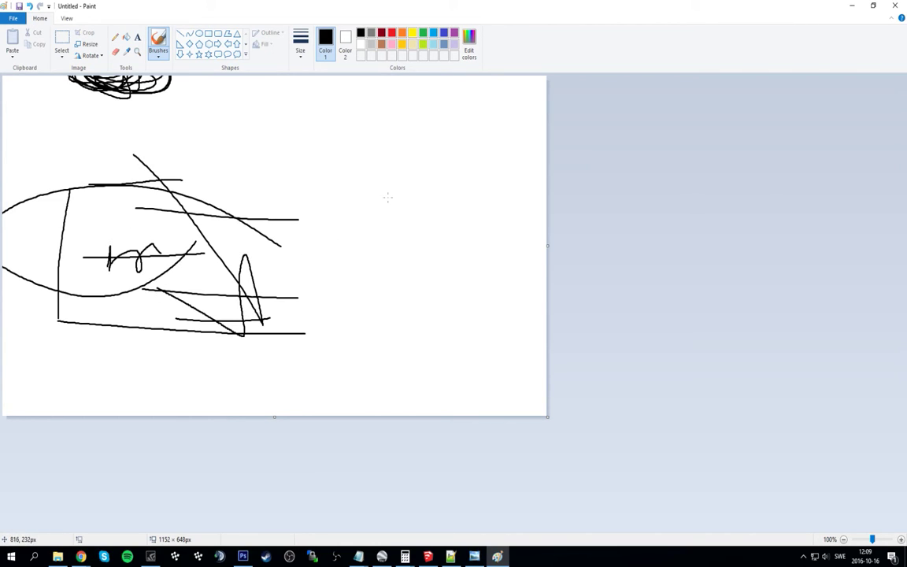
pyautogui.click(896, 6)
# Step: Discard the sketch, trim the last note to '0 17', and convert 17 m to 55.7743 ft
pyautogui.click(477, 279)
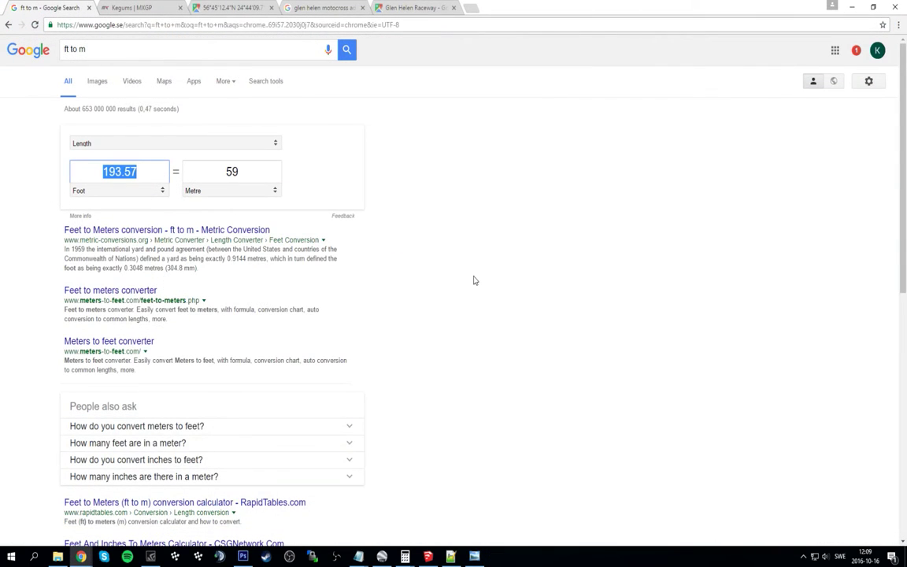
pyautogui.hotkey('alt', 'Tab')
pyautogui.hotkey('alt', 'Tab')
pyautogui.hotkey('alt', 'Tab')
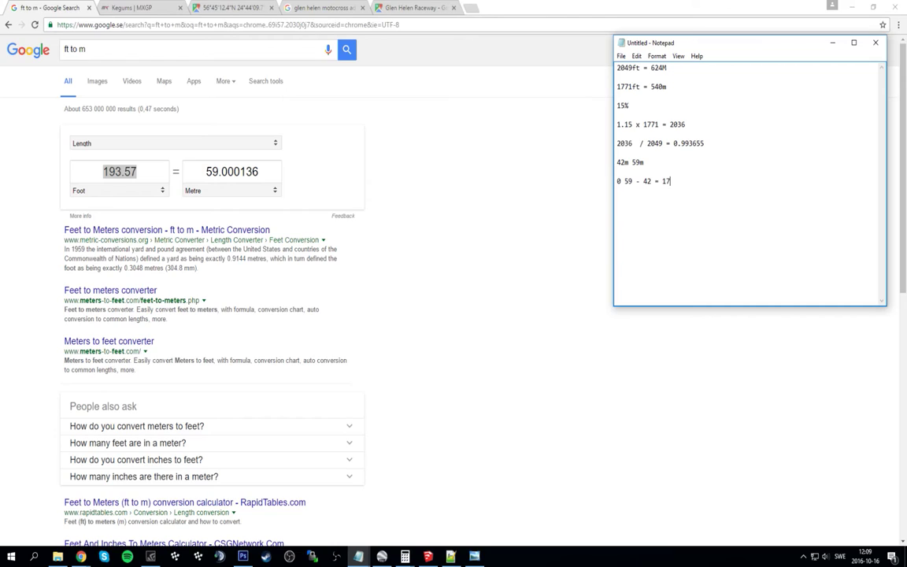
pyautogui.moveTo(663, 181); pyautogui.dragTo(636, 182)
pyautogui.press('BackSpace')
pyautogui.click(207, 178)
pyautogui.write('17')
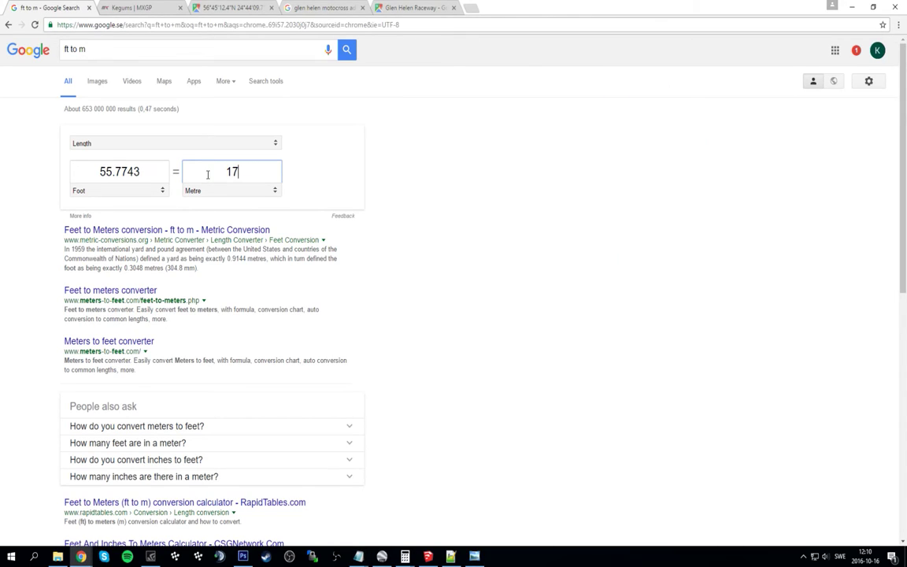
pyautogui.hotkey('alt', 'Tab')
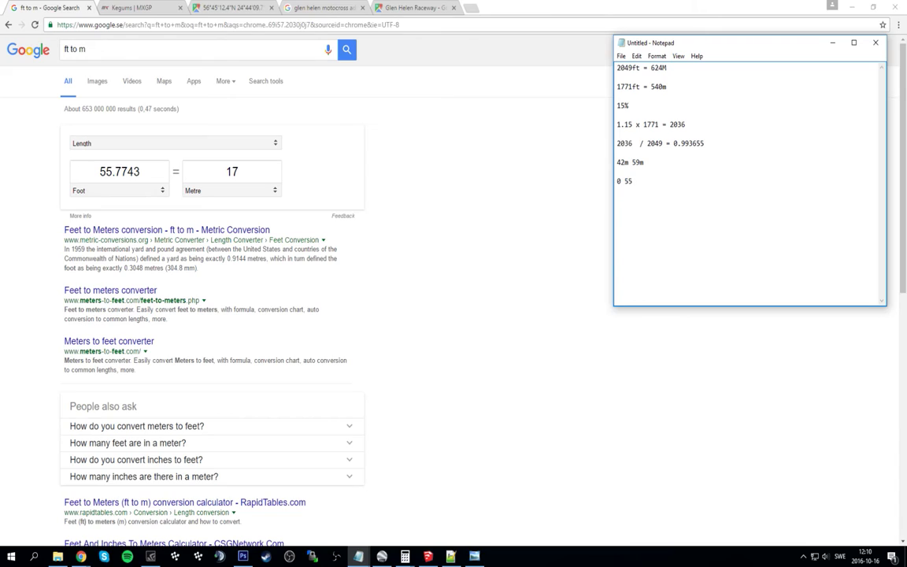
# Step: Change the last line of the notes to '0 60'
pyautogui.write('x 1.15')
pyautogui.moveTo(621, 124)
pyautogui.mouseDown()
pyautogui.moveTo(687, 124)
pyautogui.moveTo(606, 132)
pyautogui.mouseUp()
pyautogui.click(706, 123)
pyautogui.click(670, 124)
pyautogui.click(687, 124)
pyautogui.hotkey('shift', 'Home')
pyautogui.click(634, 180)
pyautogui.moveTo(628, 181); pyautogui.dragTo(634, 181)
pyautogui.write('60')
pyautogui.moveTo(633, 181); pyautogui.dragTo(667, 181)
pyautogui.press('BackSpace')
# Step: Open terrain.hf from the 2017kegums track folder in Notepad++
pyautogui.click(57, 557)
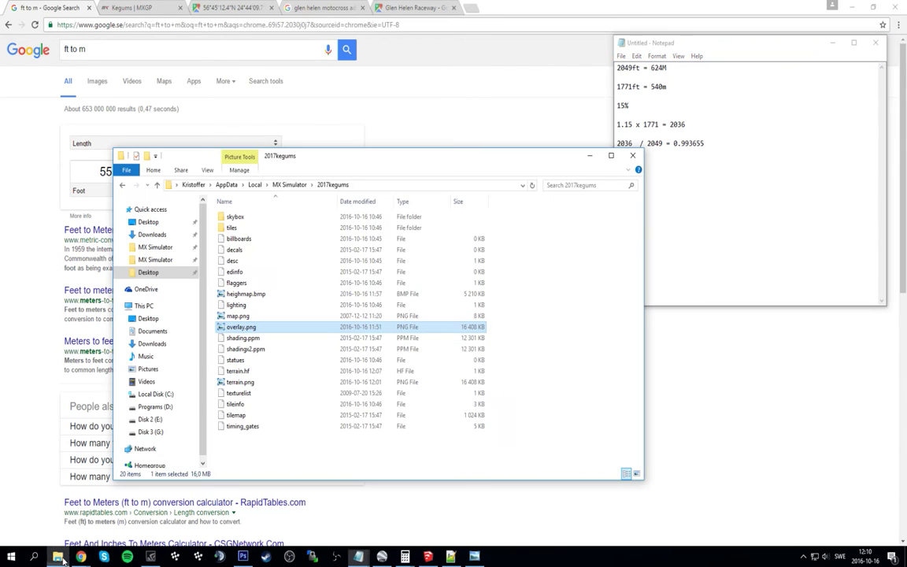
pyautogui.rightClick(248, 373)
pyautogui.click(272, 153)
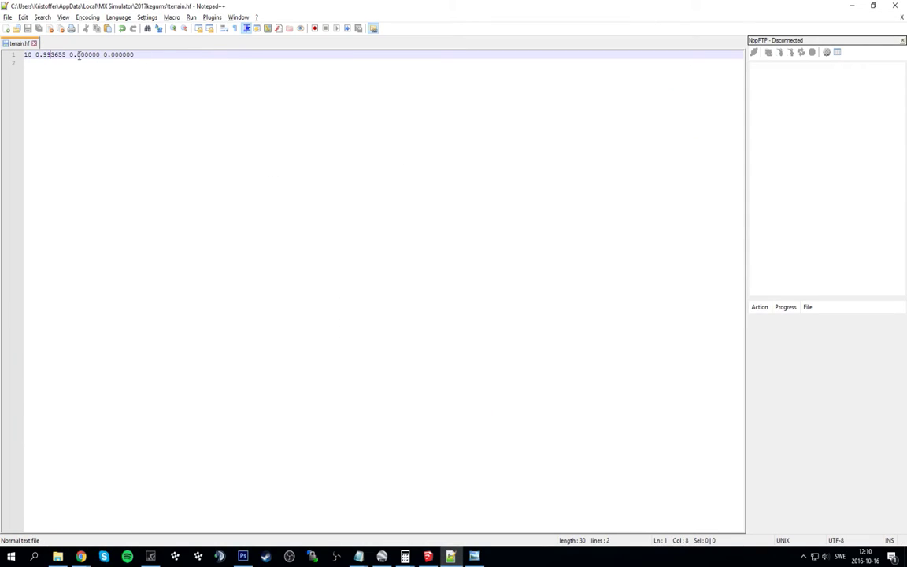
# Step: Change the third value in terrain.hf from 0.000000 to 60.000000
pyautogui.doubleClick(93, 54)
pyautogui.click(98, 55)
pyautogui.moveTo(99, 54); pyautogui.dragTo(70, 55)
pyautogui.click(103, 54)
pyautogui.write('6')
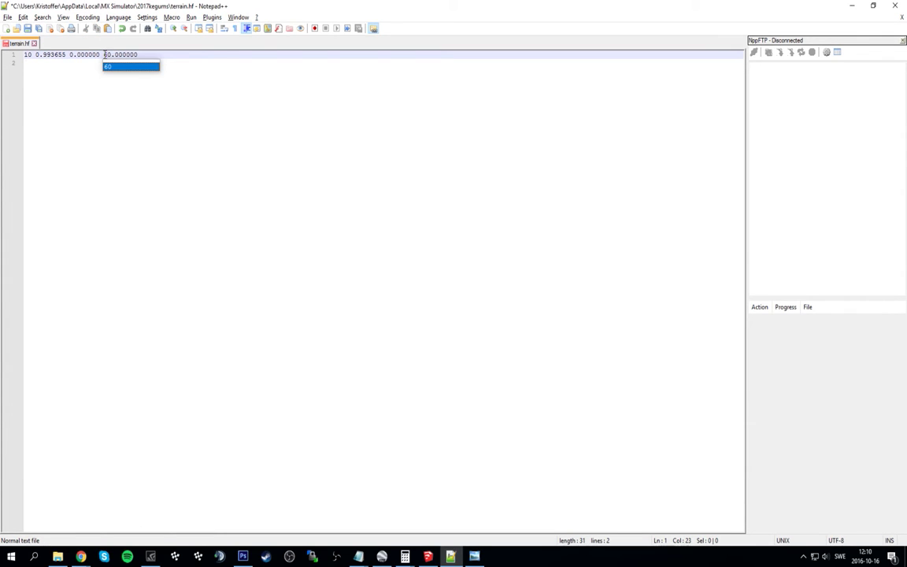
pyautogui.click(98, 54)
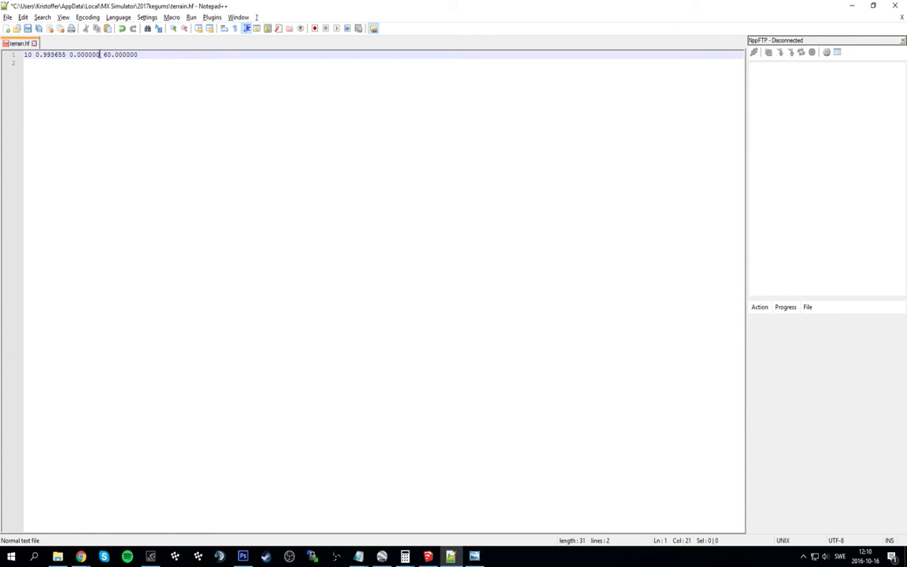
# Step: Confirm the line reads '10 0.993655 0.000000 60.000000' and save terrain.hf
pyautogui.moveTo(100, 54); pyautogui.dragTo(138, 55)
pyautogui.click(73, 54)
pyautogui.click(141, 55)
pyautogui.moveTo(103, 55); pyautogui.dragTo(134, 56)
pyautogui.click(121, 57)
pyautogui.hotkey('ctrl', 's')
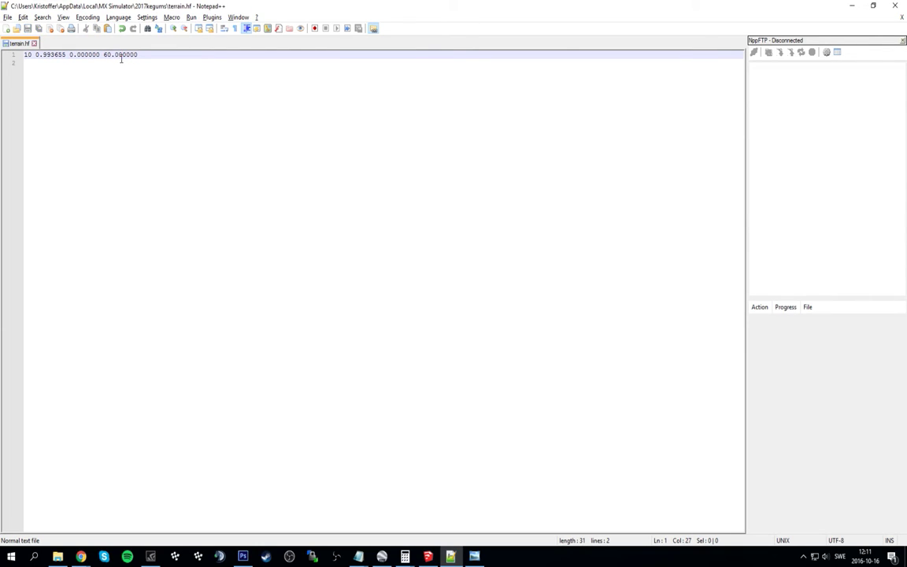
pyautogui.hotkey('alt', 'Tab')
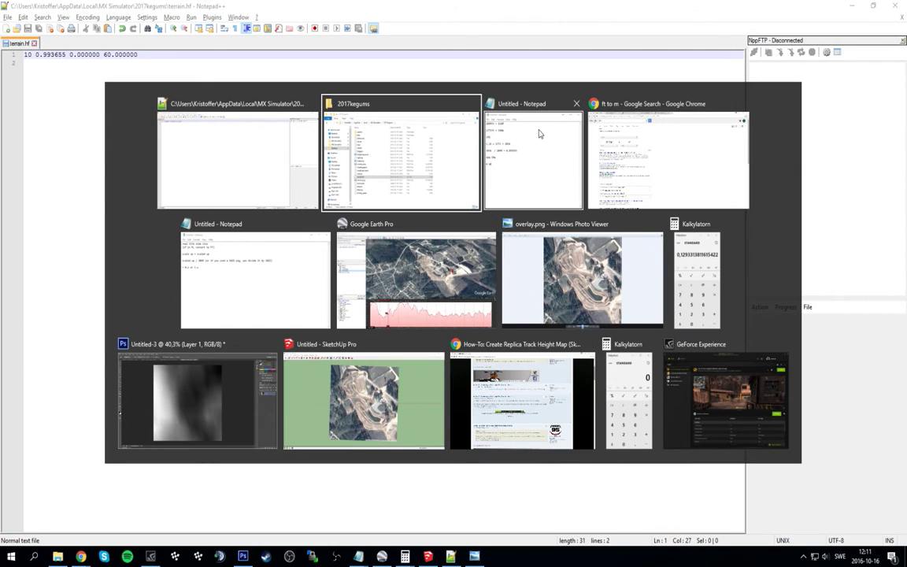
# Step: Check in terrain.png's Details properties that it is 2049 x 2049 pixels
pyautogui.click(394, 157)
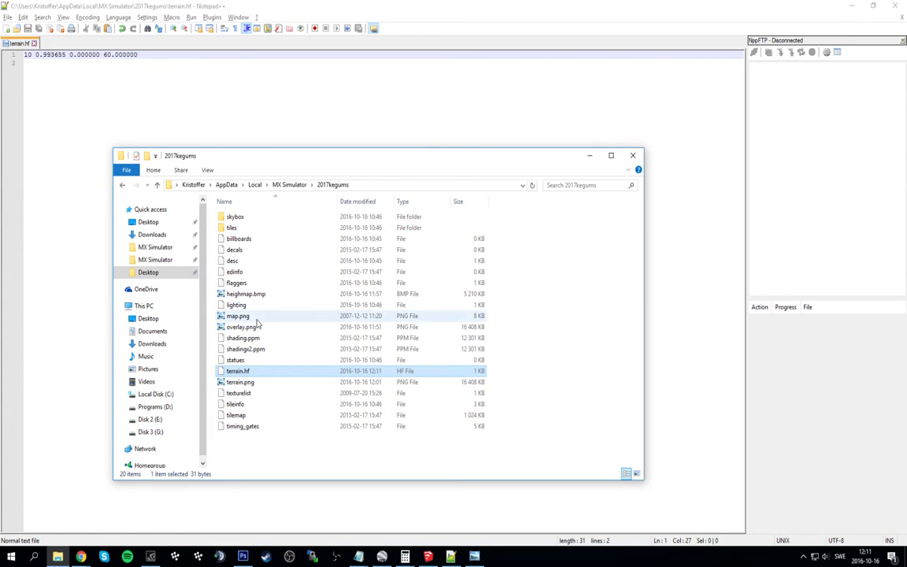
pyautogui.rightClick(248, 384)
pyautogui.click(252, 340)
pyautogui.click(311, 299)
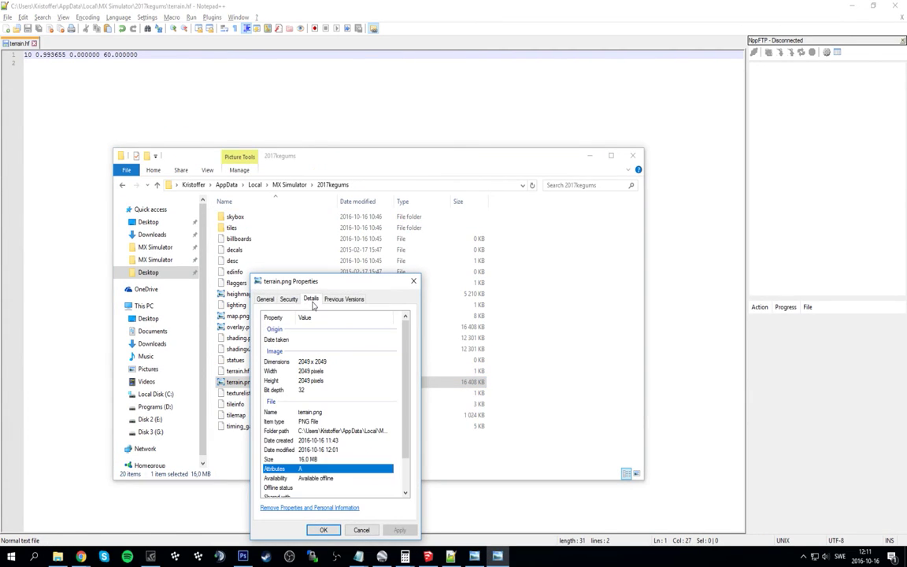
pyautogui.moveTo(340, 286); pyautogui.dragTo(322, 161)
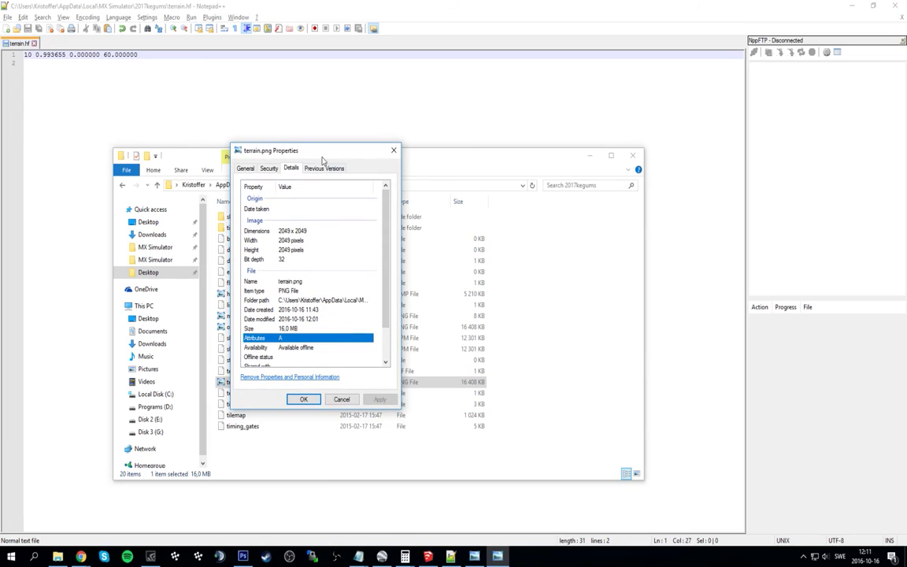
# Step: Close the properties, briefly bring up MX Simulator, and return to the track folder
pyautogui.click(308, 399)
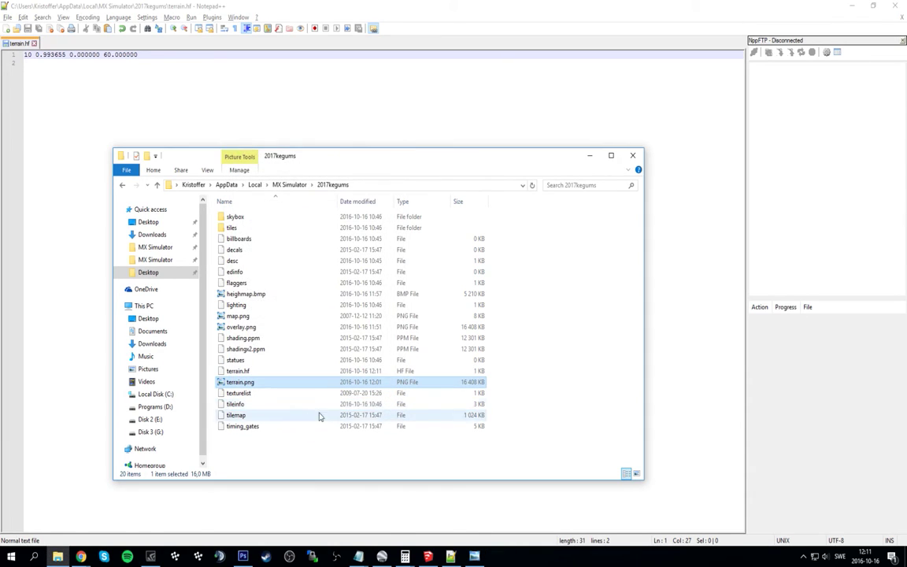
pyautogui.click(198, 557)
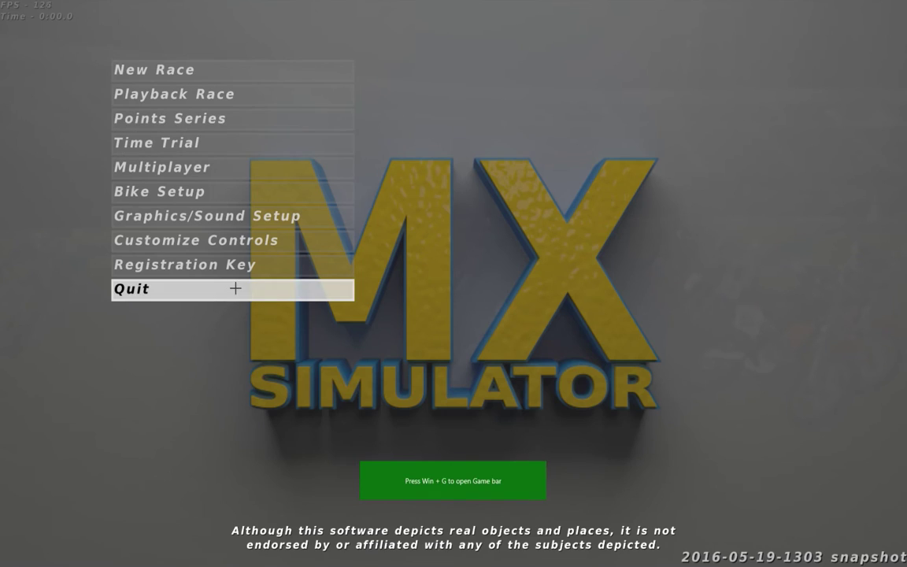
pyautogui.click(234, 288)
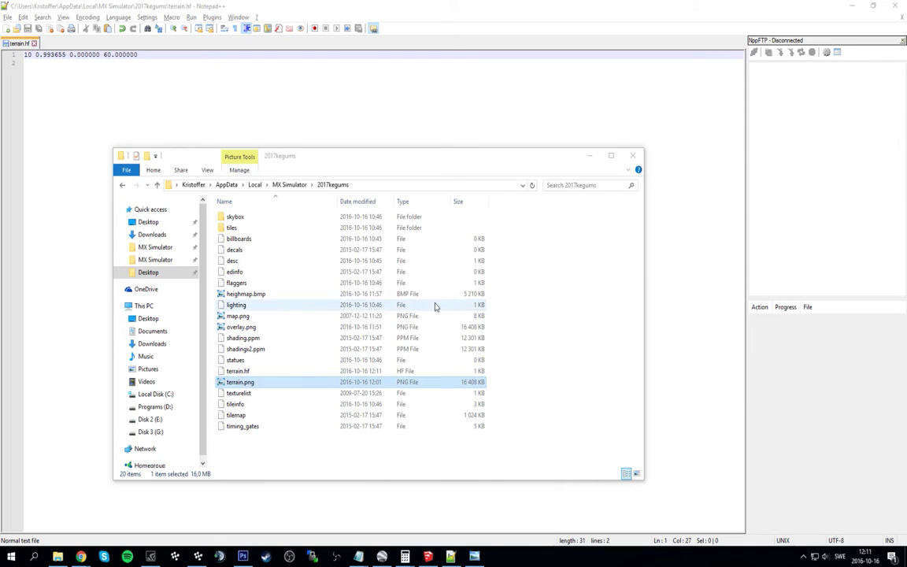
# Step: Open the decals file in Notepad++ and draft the line '[] 0 1 @'
pyautogui.rightClick(261, 250)
pyautogui.click(283, 265)
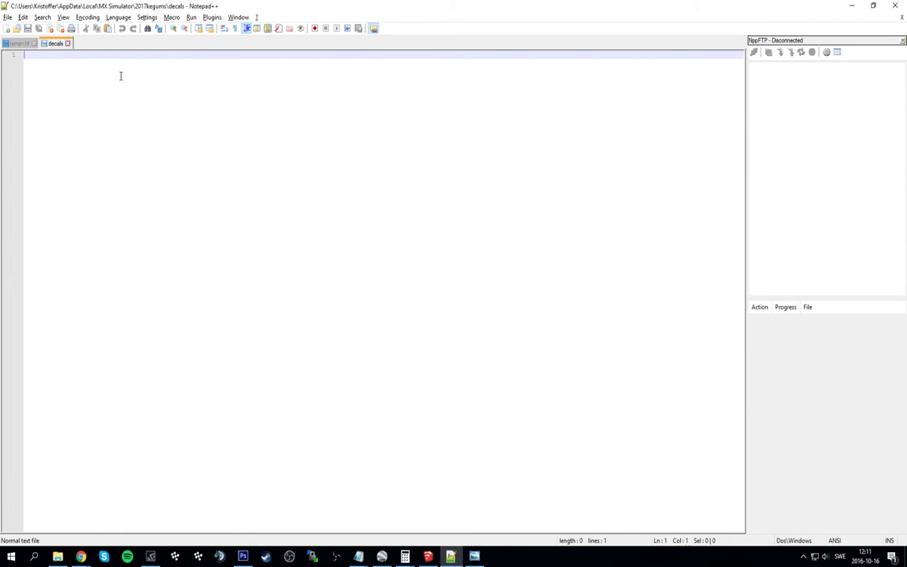
pyautogui.write('[][]')
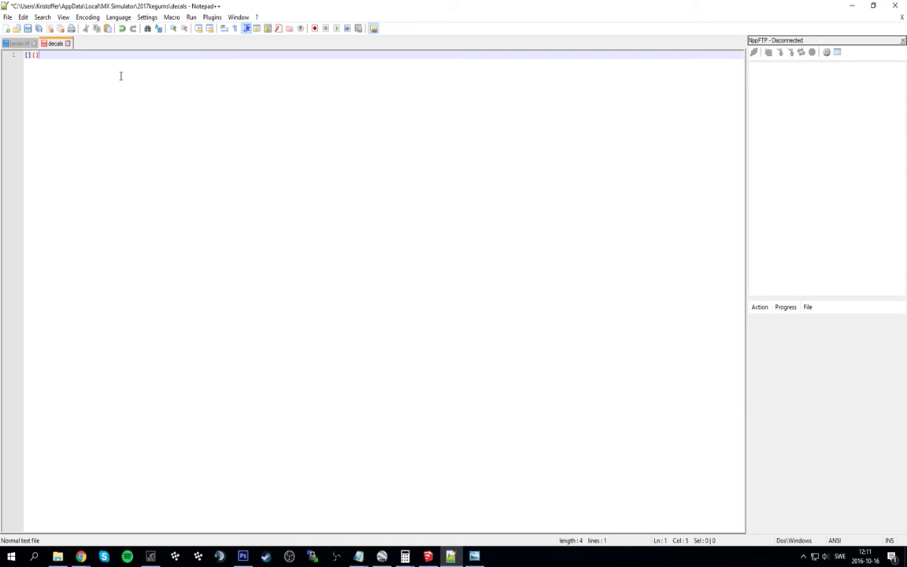
pyautogui.press('BackSpace')
pyautogui.press('BackSpace')
pyautogui.write('0 1')
pyautogui.press('BackSpace')
pyautogui.press('Left')
pyautogui.press('Left')
pyautogui.press('Left')
pyautogui.press('Left')
pyautogui.press('Left')
pyautogui.press('Left')
pyautogui.press('Left')
pyautogui.hotkey('alt', 'Tab')
pyautogui.hotkey('alt', 'Tab')
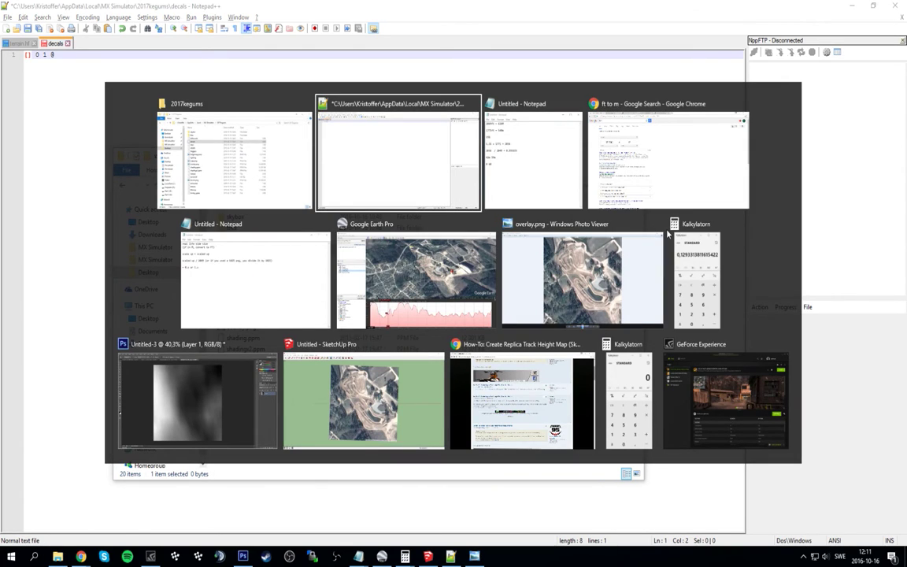
pyautogui.hotkey('alt', 'Tab')
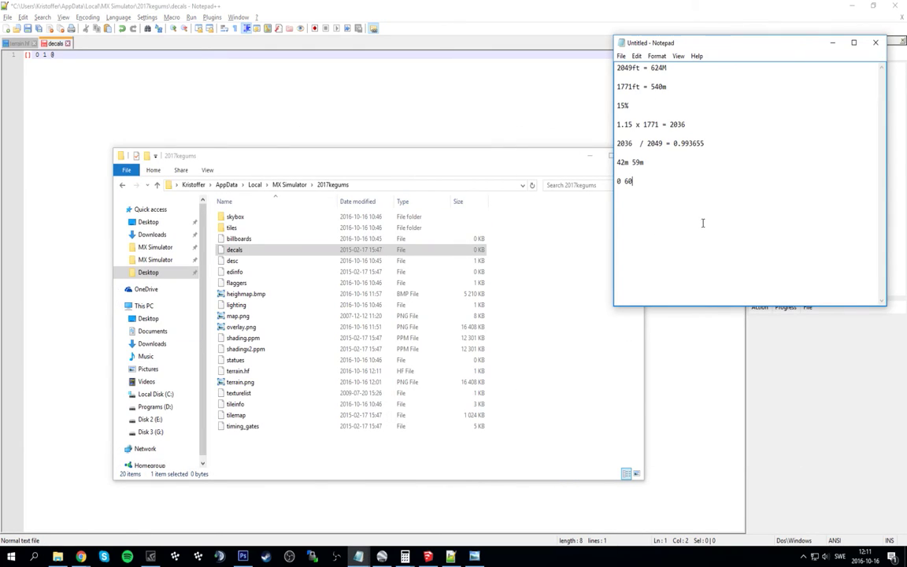
# Step: Add a '2036 / 2' calculation line to the Notepad scale notes
pyautogui.click(625, 181)
pyautogui.write('-')
pyautogui.doubleClick(675, 124)
pyautogui.hotkey('ctrl', 'c')
pyautogui.click(672, 216)
pyautogui.press('Return')
pyautogui.press('Return')
pyautogui.hotkey('ctrl', 'v')
pyautogui.write('(')
pyautogui.write('/ 2')
pyautogui.write(' = 10')
pyautogui.write('16')
# Step: Compute 2036 ÷ 2 = 1018 in Calculator
pyautogui.click(405, 557)
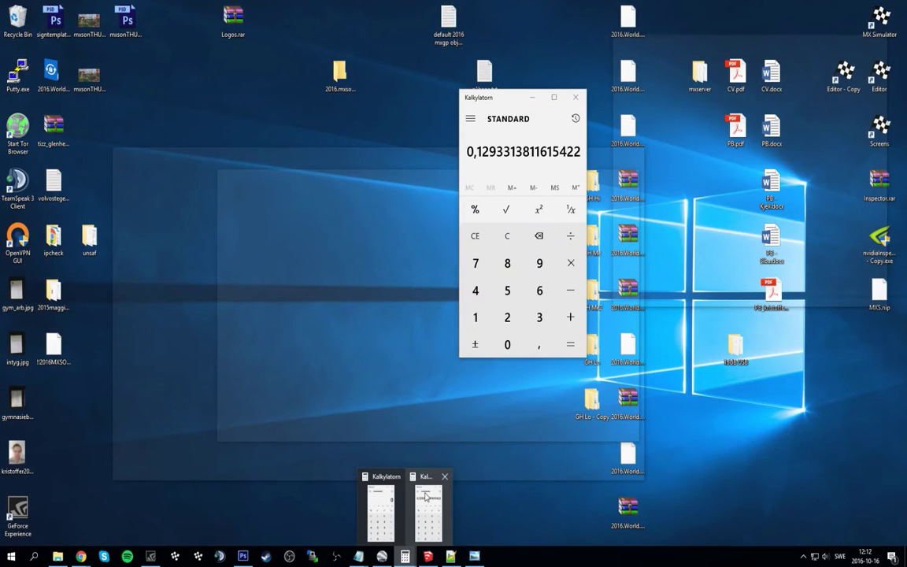
pyautogui.click(381, 504)
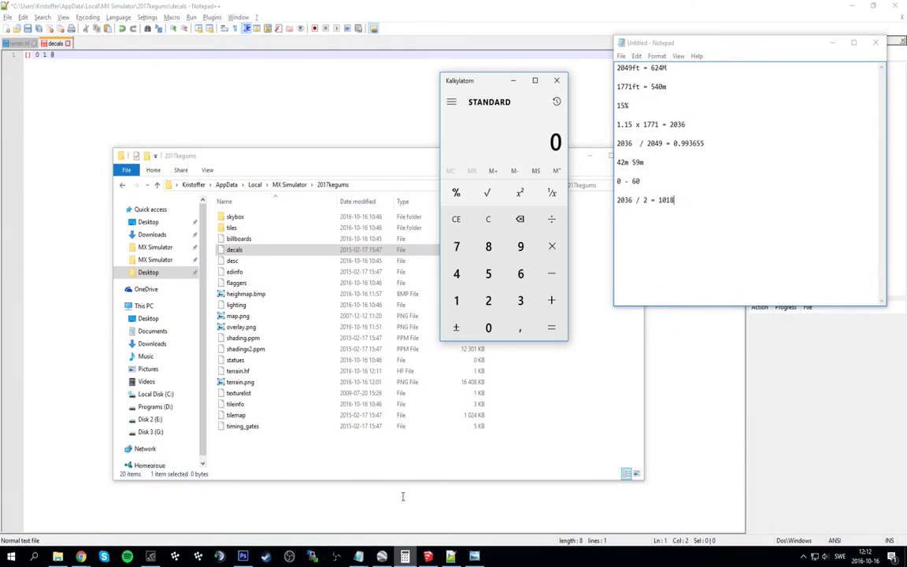
pyautogui.write('2036+2')
pyautogui.click(451, 102)
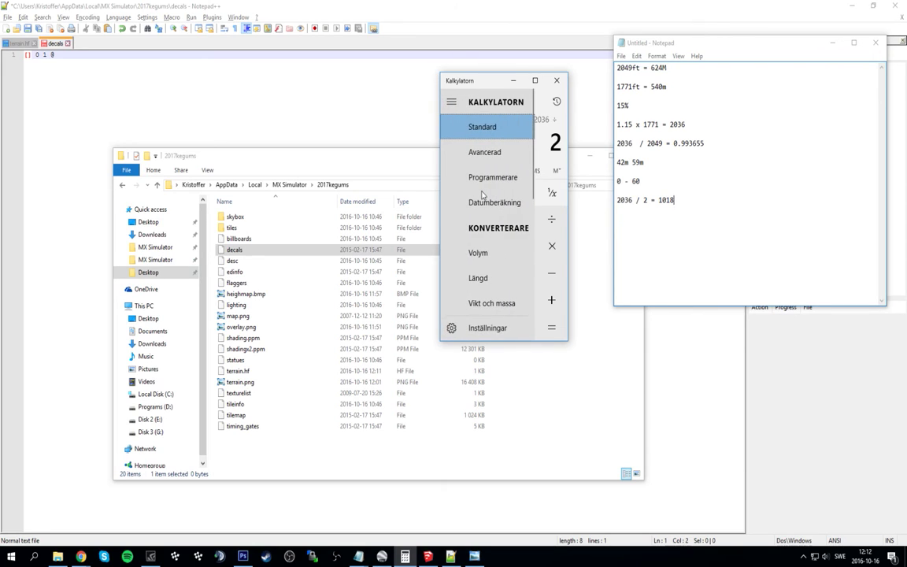
pyautogui.click(556, 143)
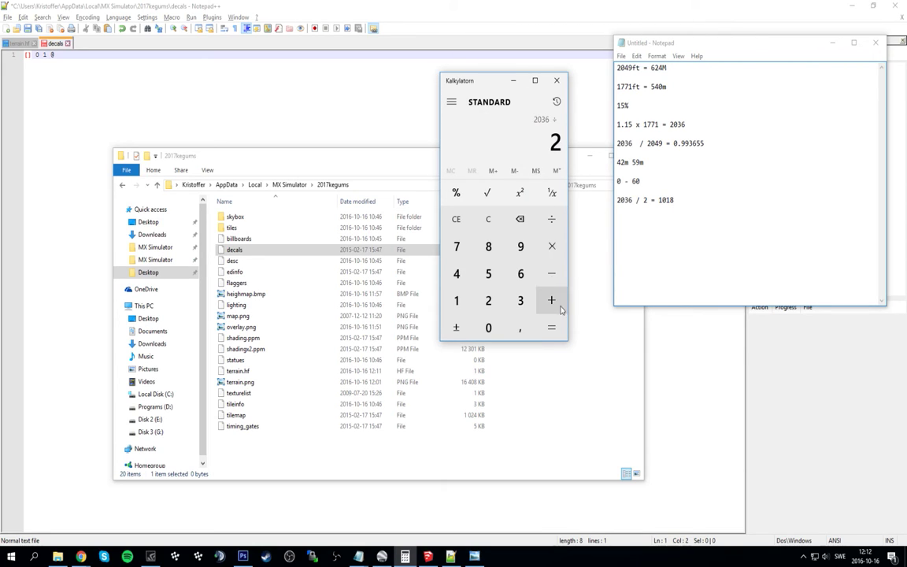
pyautogui.click(552, 327)
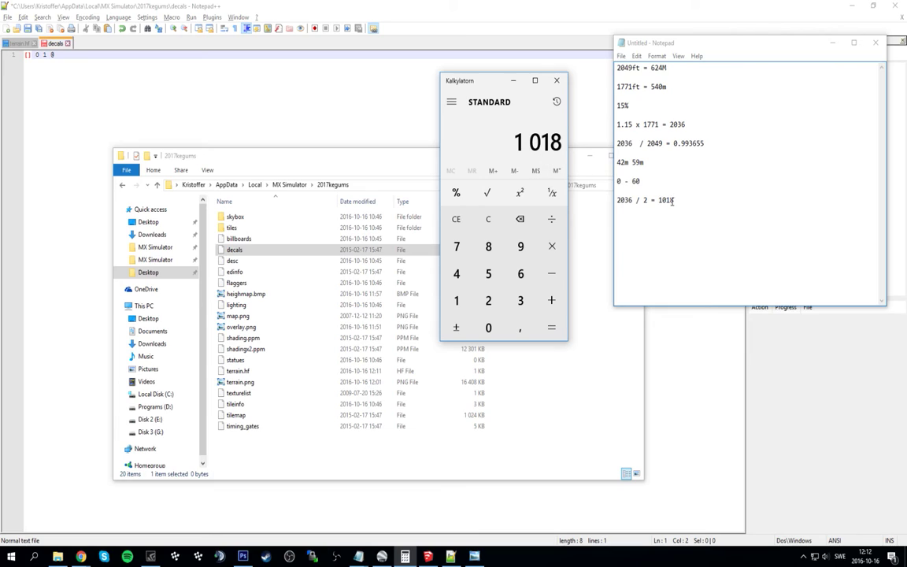
# Step: Copy 1018 from the notes and paste it between the decals brackets
pyautogui.moveTo(675, 200); pyautogui.dragTo(660, 199)
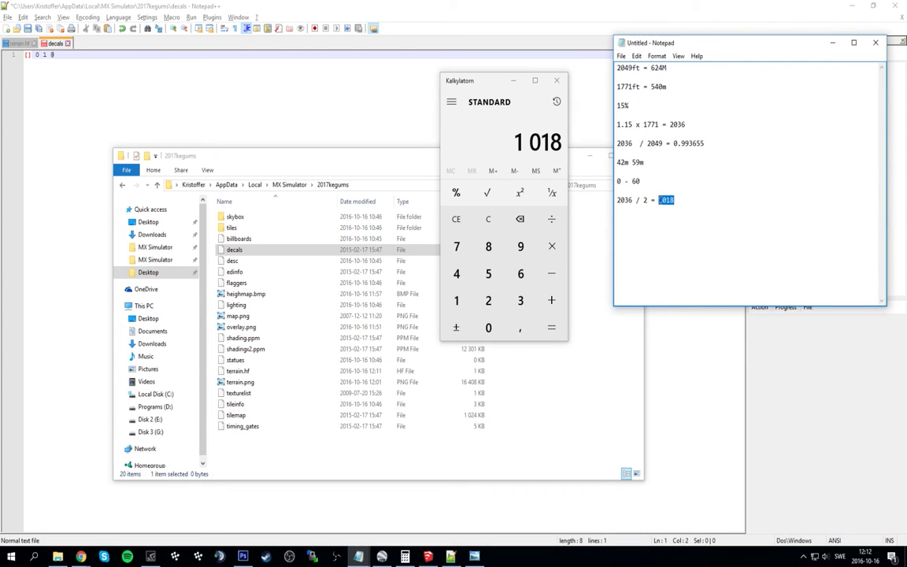
pyautogui.hotkey('ctrl', 'c')
pyautogui.click(29, 52)
pyautogui.hotkey('ctrl', 'v')
pyautogui.hotkey('ctrl', 'v')
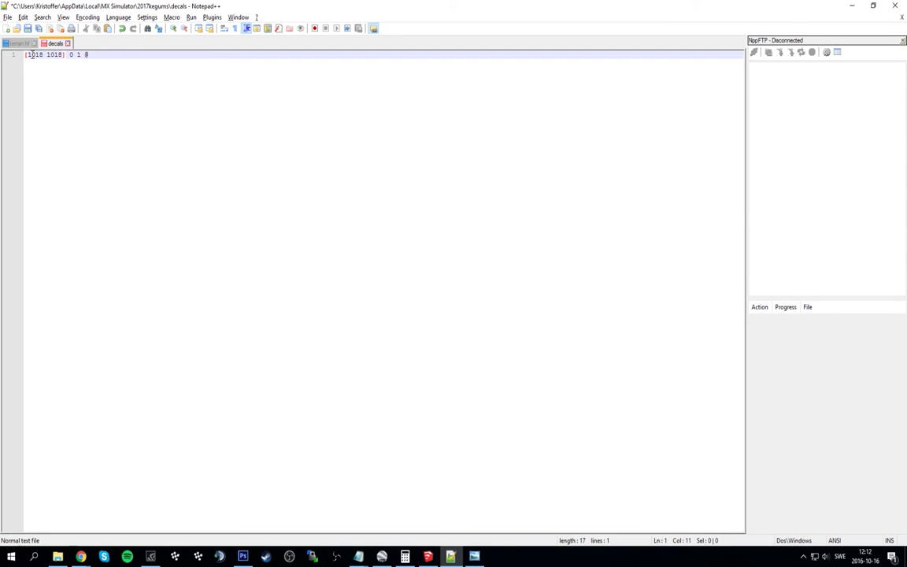
# Step: Insert the 2036 size value after the 0 in the decals line
pyautogui.click(30, 54)
pyautogui.doubleClick(72, 54)
pyautogui.write('0')
pyautogui.hotkey('alt', 'Tab')
pyautogui.doubleClick(624, 200)
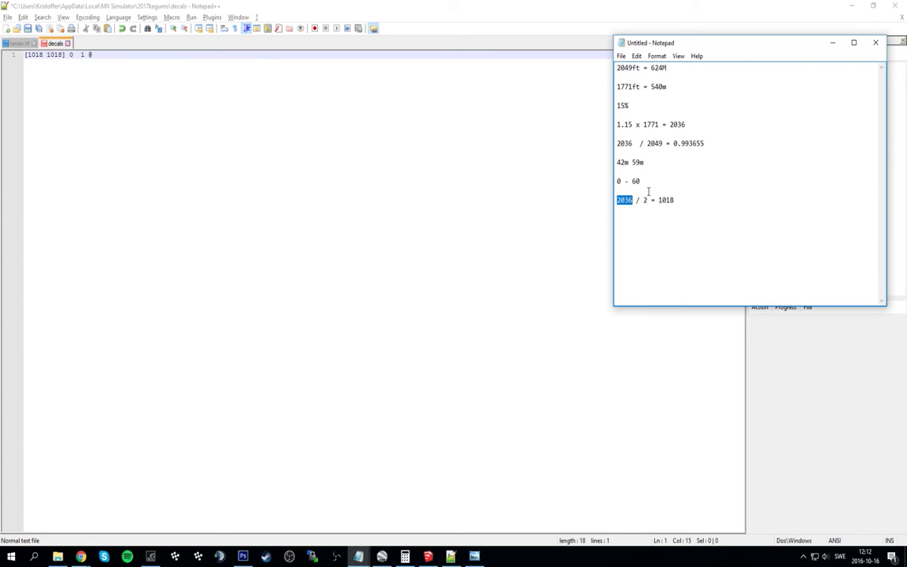
pyautogui.hotkey('alt', 'Tab')
pyautogui.write('2036')
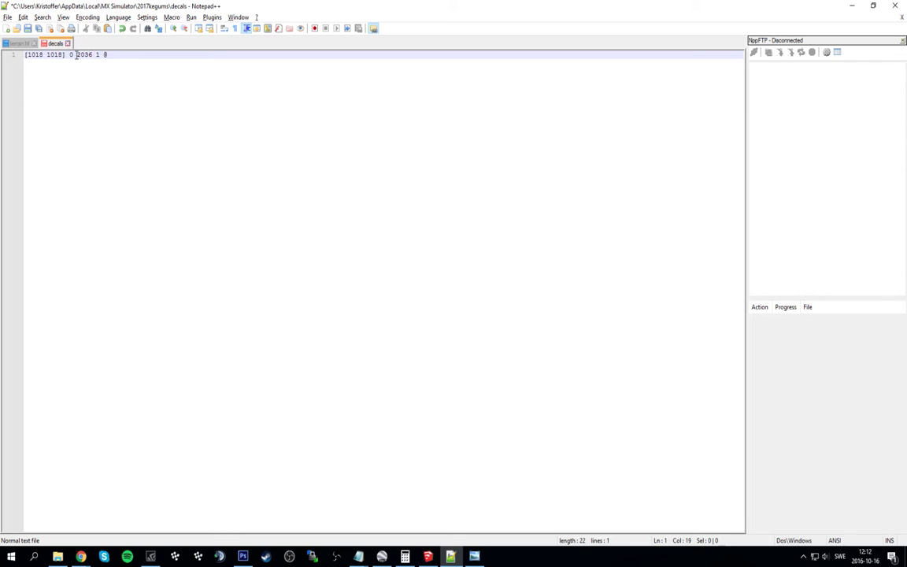
pyautogui.moveTo(76, 54); pyautogui.dragTo(95, 54)
pyautogui.click(96, 55)
pyautogui.write('1')
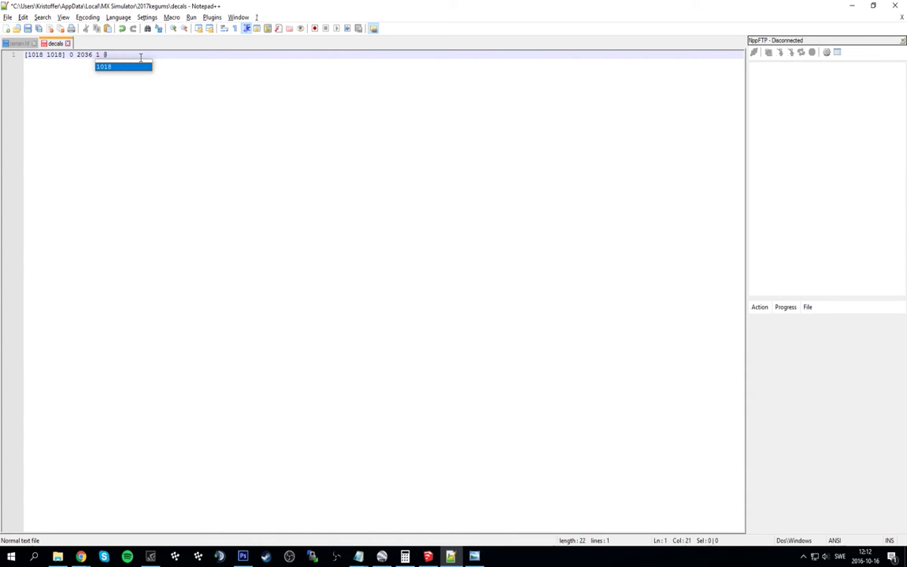
pyautogui.press('Escape')
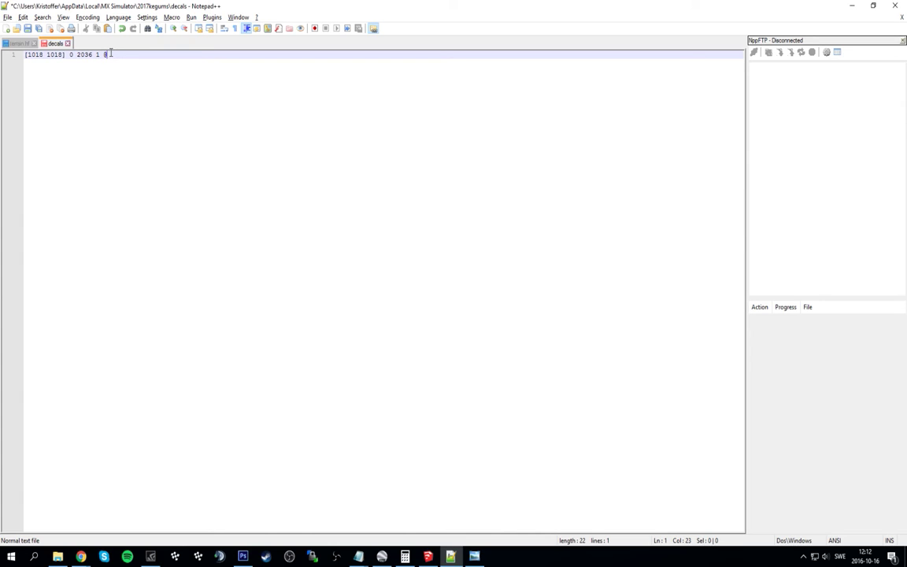
pyautogui.write('2017kegums/overlay.png')
pyautogui.press('BackSpace')
pyautogui.press('Return')
pyautogui.hotkey('ctrl', 's')
# Step: Switch to the 2017kegums folder window and back to the decals file
pyautogui.hotkey('alt', 'Tab')
pyautogui.click(526, 138)
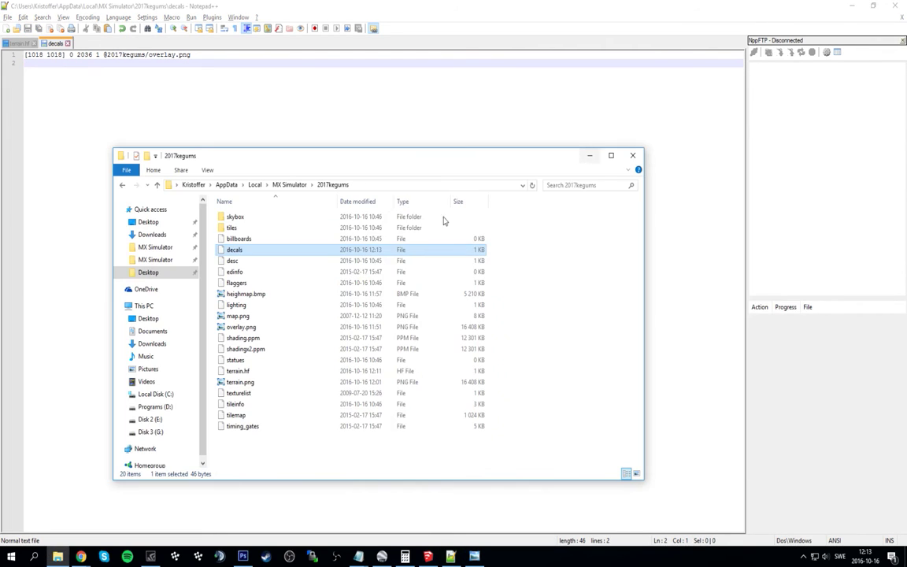
pyautogui.click(75, 75)
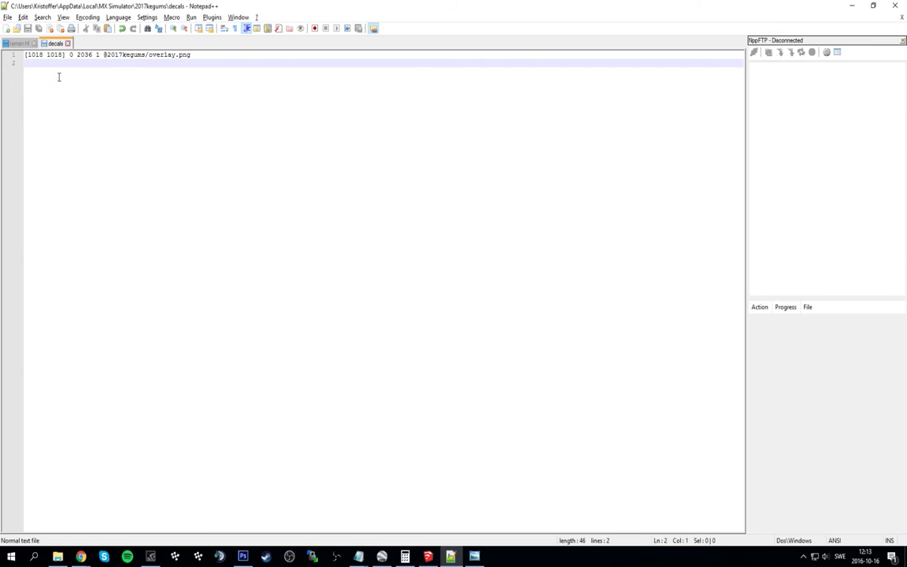
pyautogui.hotkey('alt', 'Tab')
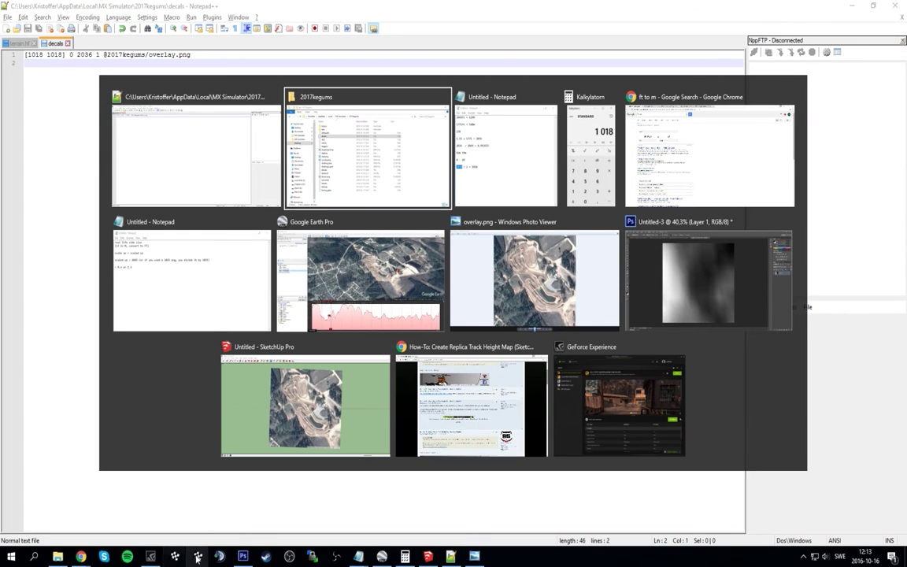
# Step: Start a new race to load the 2017kegums track with its satellite overlay
pyautogui.press('Escape')
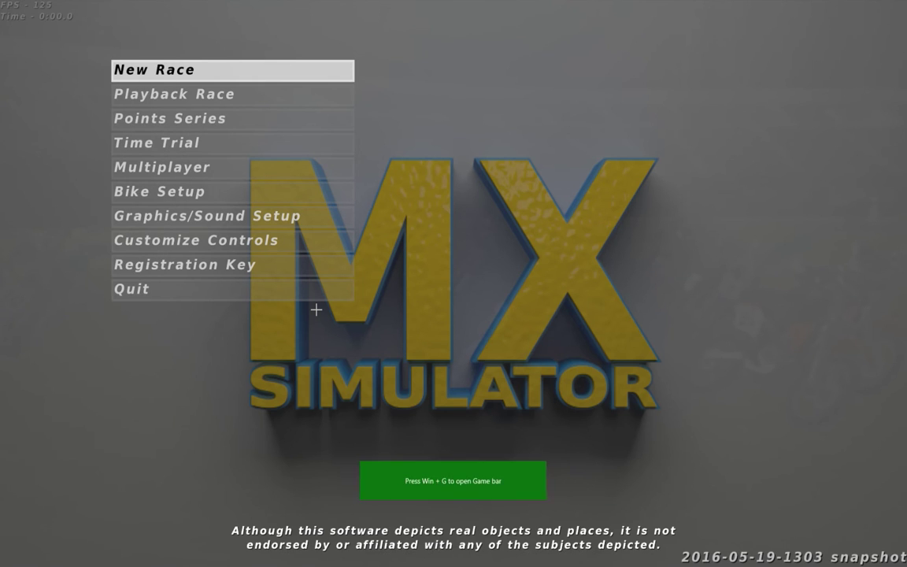
pyautogui.click(260, 71)
pyautogui.click(260, 73)
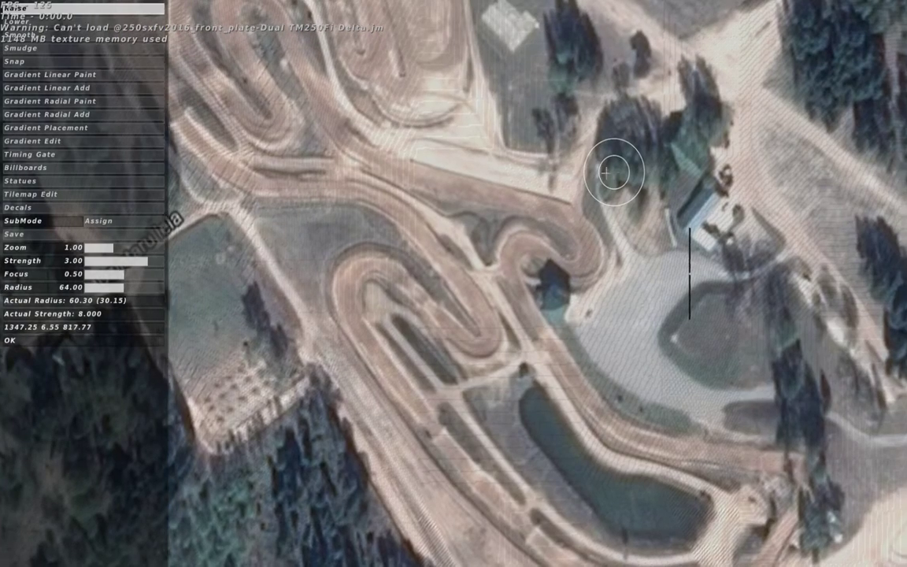
# Step: Zoom the editor map to inspect the overlay, then ride away from the start gate
pyautogui.scroll(-5, 162, 222)
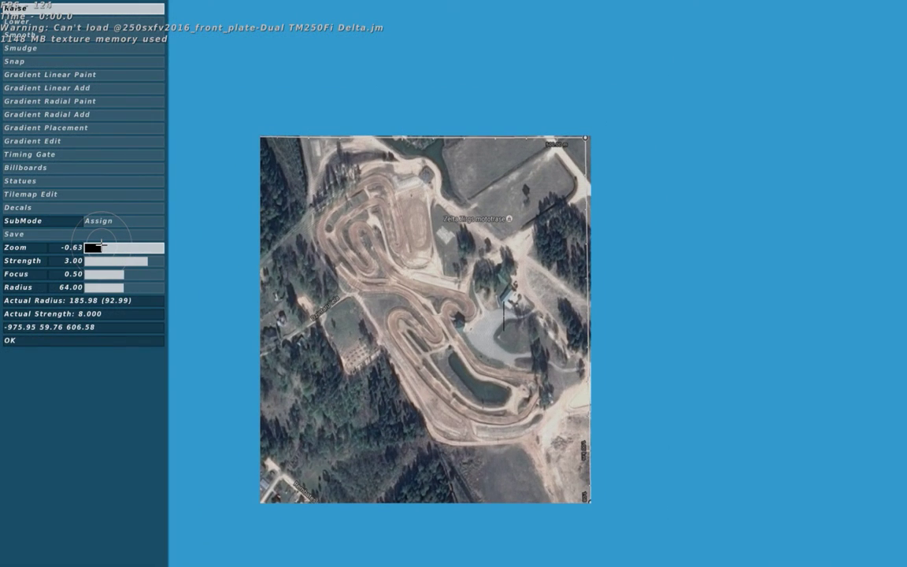
pyautogui.scroll(4, 78, 223)
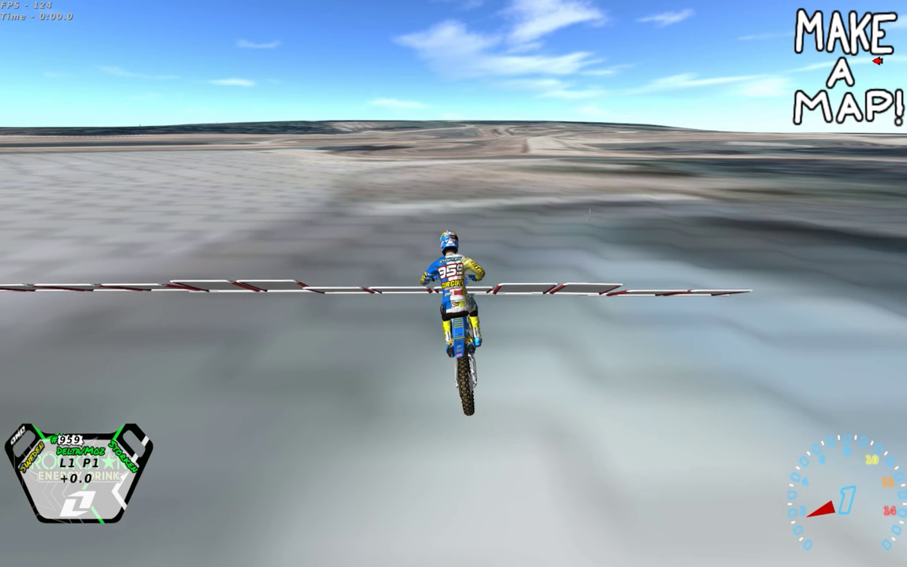
pyautogui.press('Up')
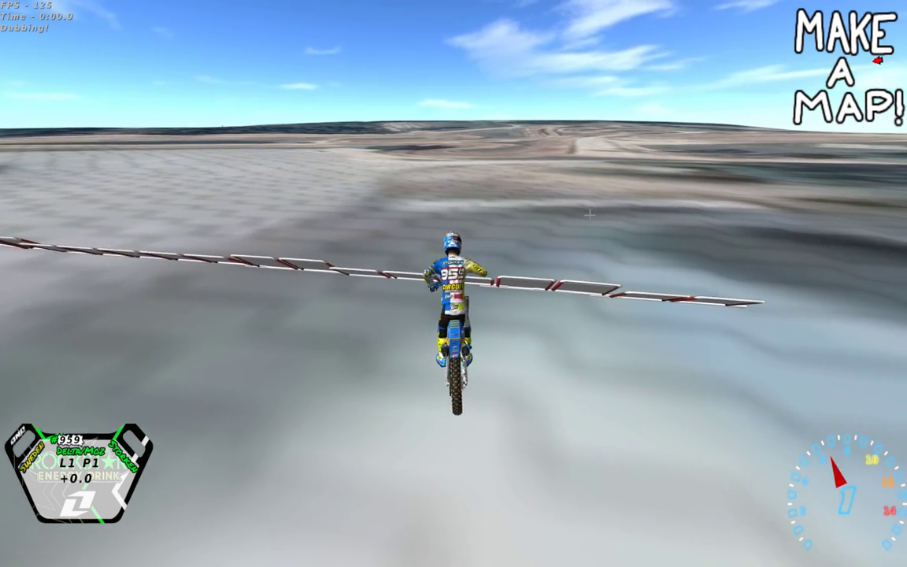
pyautogui.press('Up')
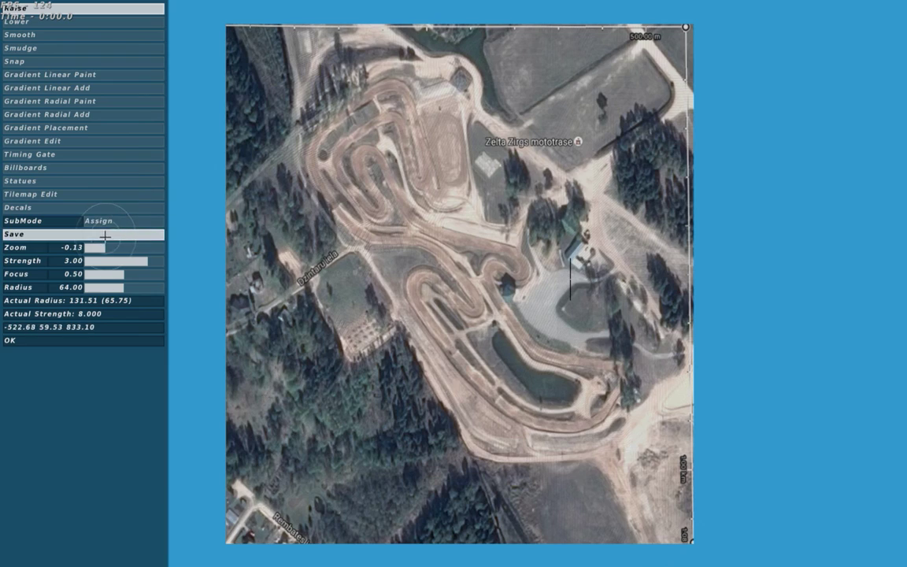
# Step: Set the Tilemap Edit brush radius to its maximum of 127
pyautogui.scroll(-5, 49, 244)
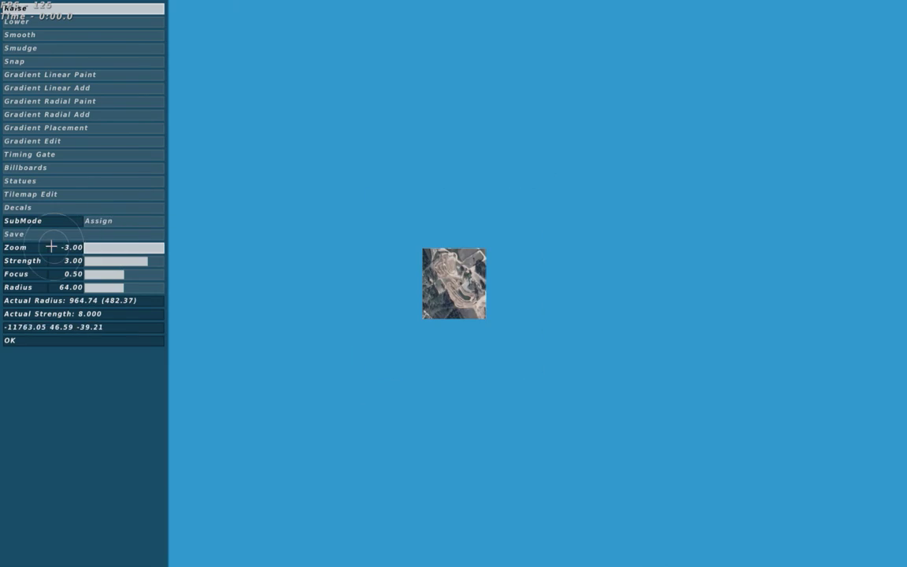
pyautogui.click(56, 195)
pyautogui.click(37, 35)
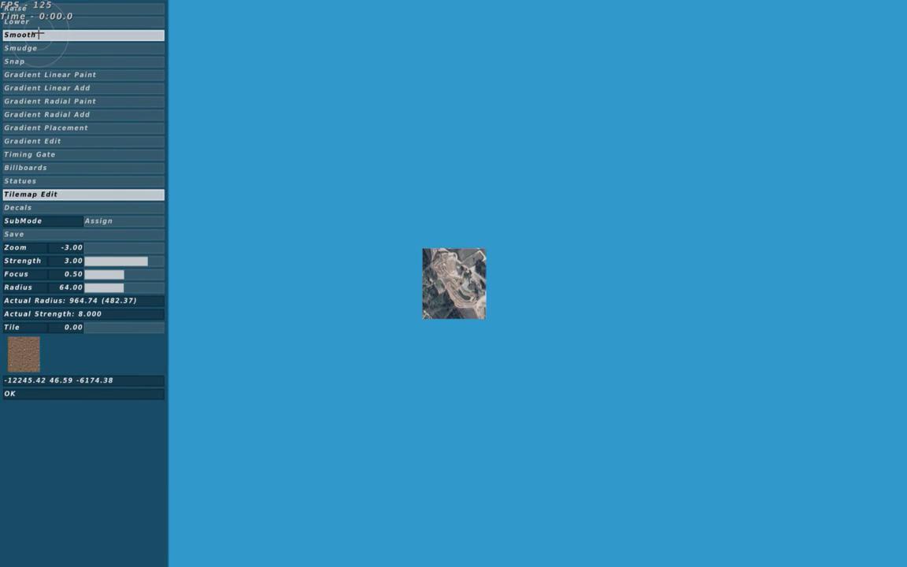
pyautogui.click(49, 194)
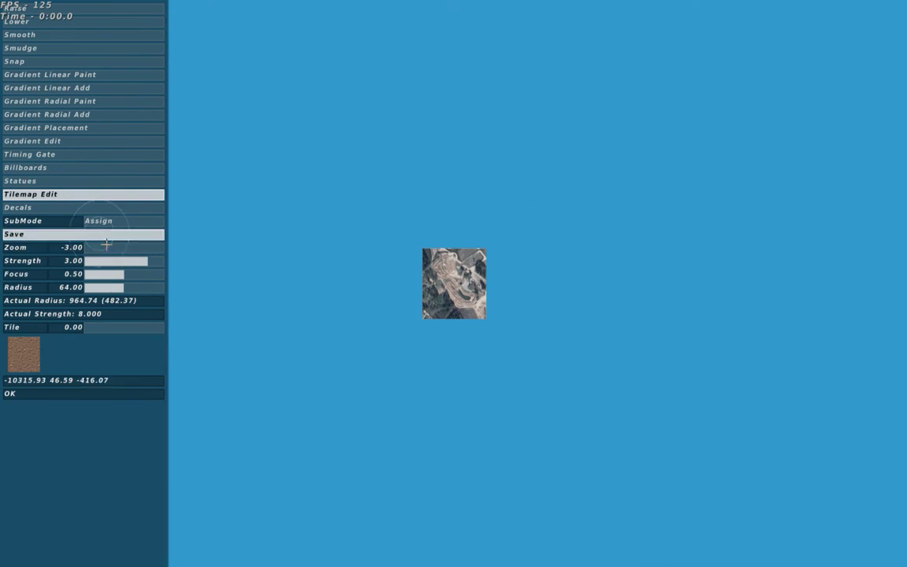
pyautogui.moveTo(136, 288); pyautogui.dragTo(174, 285)
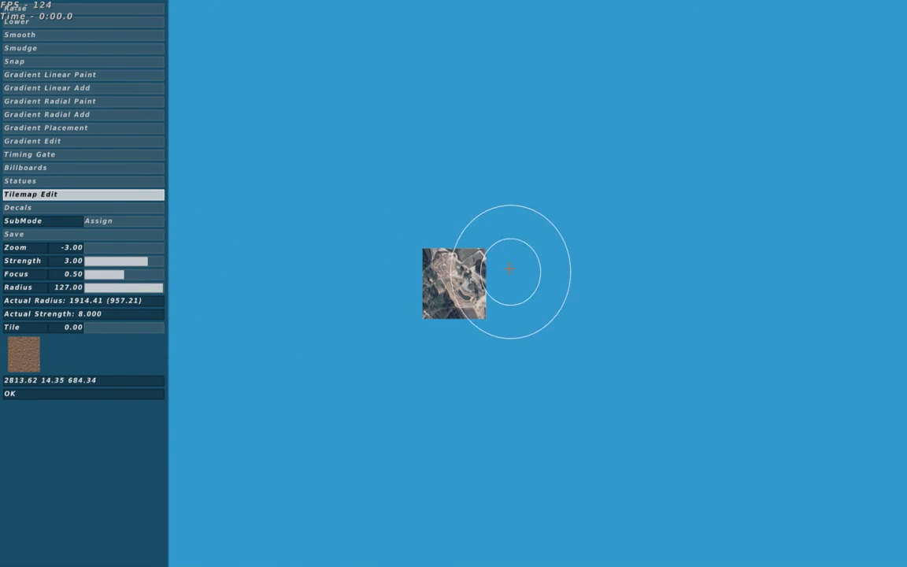
pyautogui.click(113, 246)
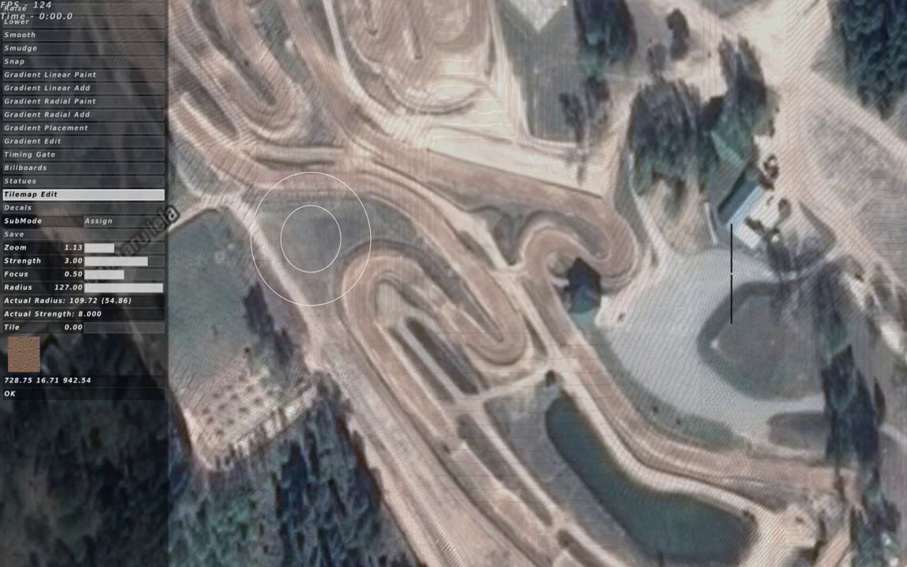
pyautogui.press('Escape')
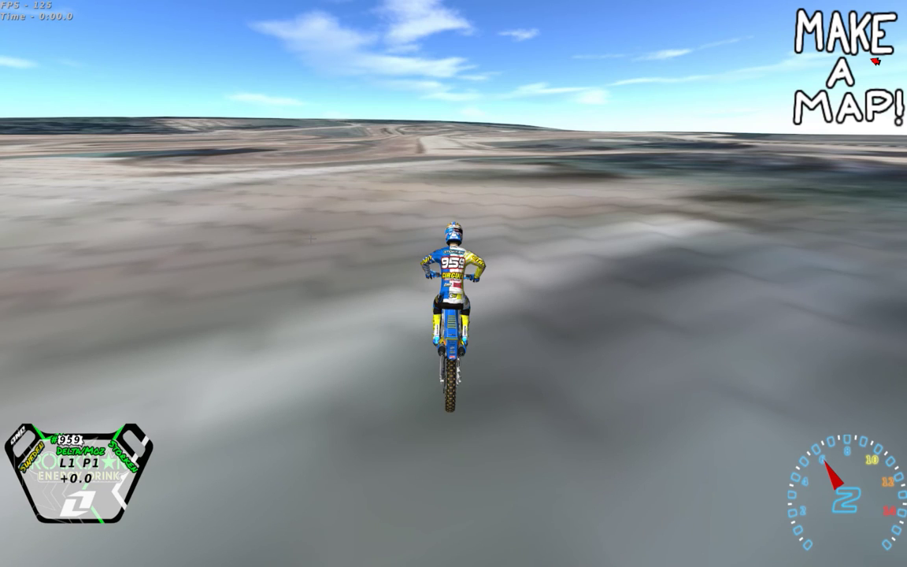
pyautogui.press('Escape')
# Step: Choose the Smooth brush with focus 1.00 and zoom out over the map
pyautogui.click(107, 247)
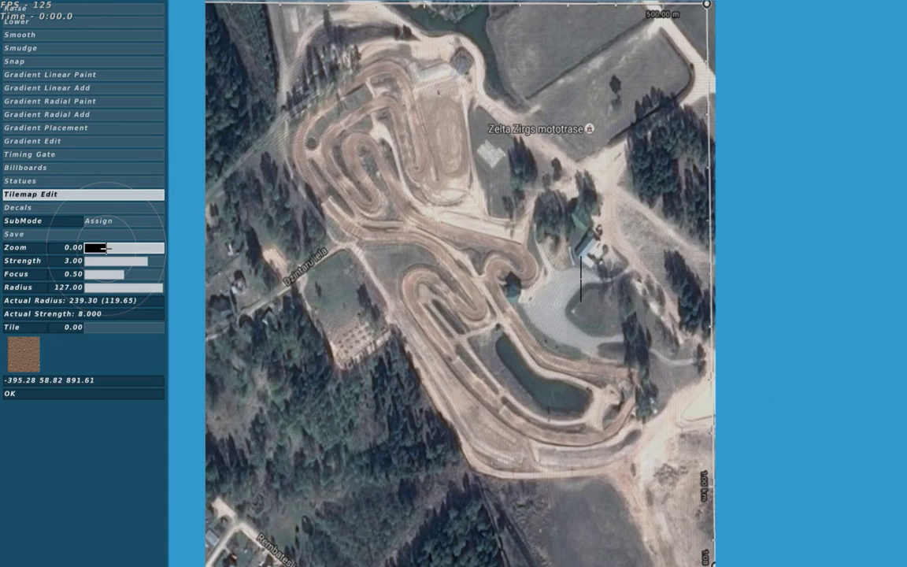
pyautogui.click(35, 35)
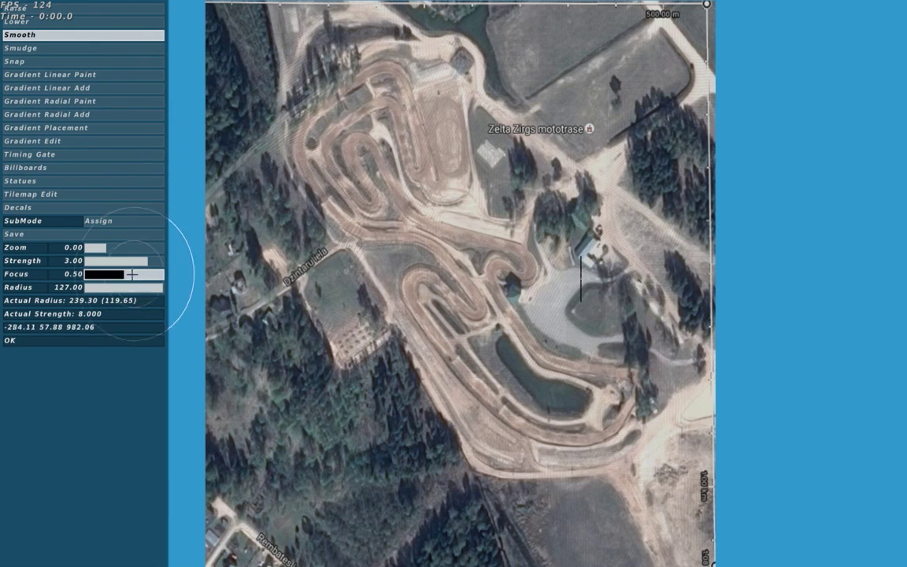
pyautogui.moveTo(127, 274); pyautogui.dragTo(164, 274)
pyautogui.moveTo(96, 247); pyautogui.dragTo(79, 248)
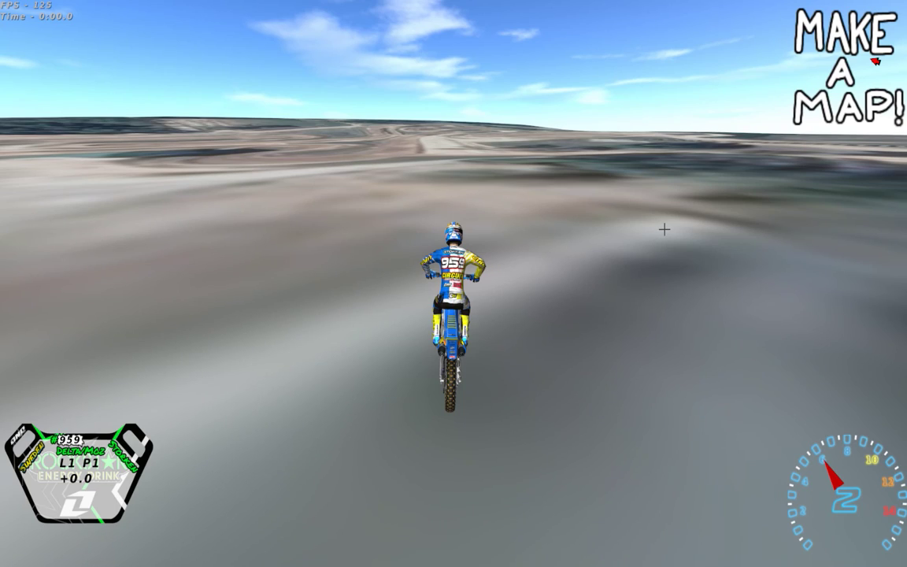
# Step: Test-ride the smoothed terrain, accelerating and taking a left turn
pyautogui.press('Up')
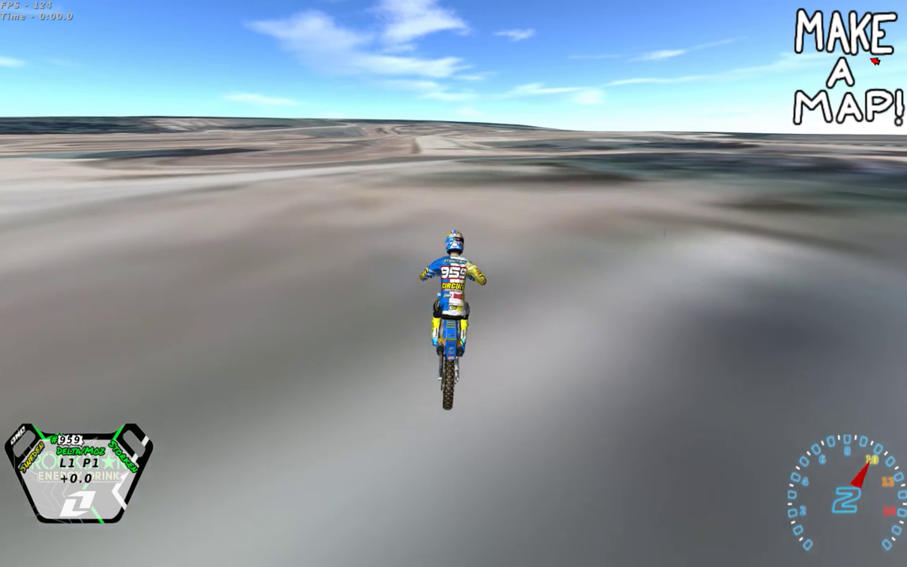
pyautogui.press('Up')
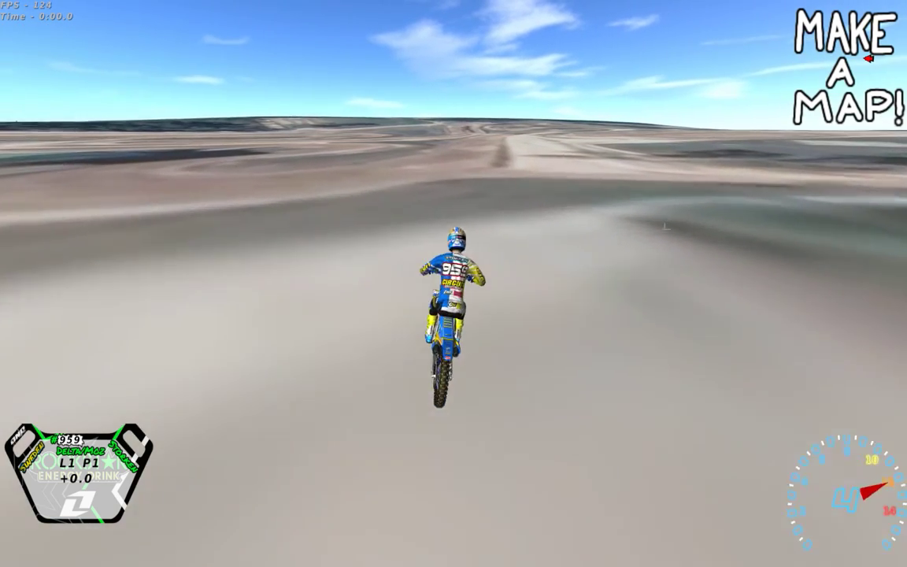
pyautogui.press('Up')
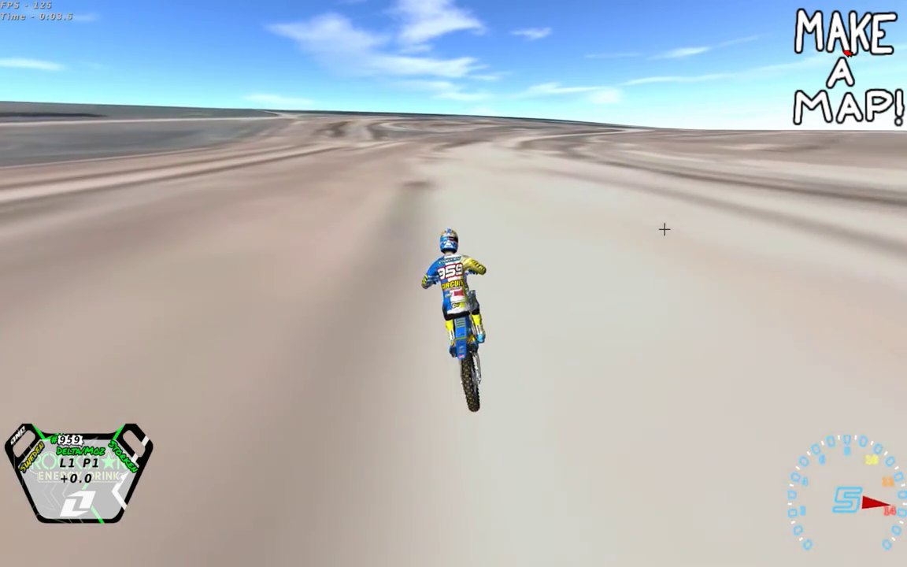
pyautogui.press('Down')
pyautogui.press('Left')
pyautogui.press('Up')
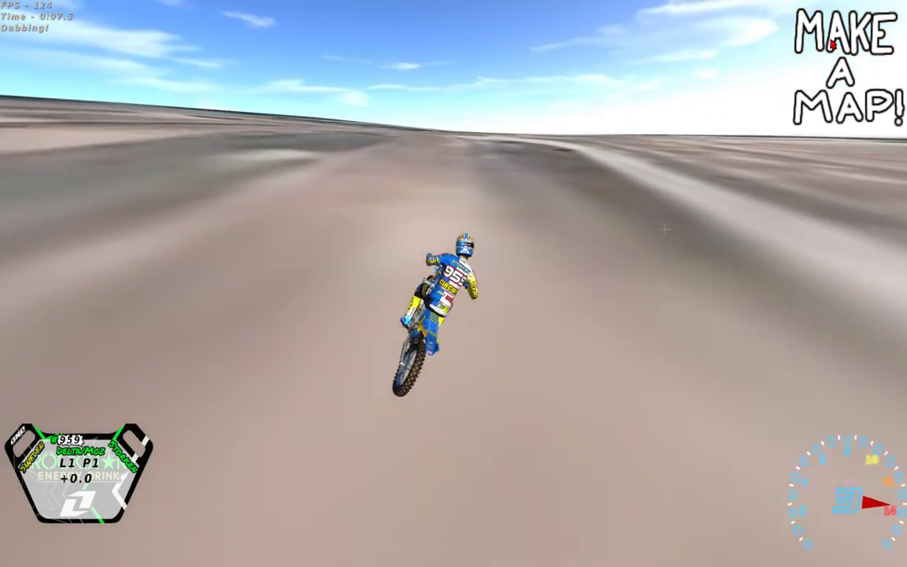
pyautogui.press('Right')
pyautogui.press('Up')
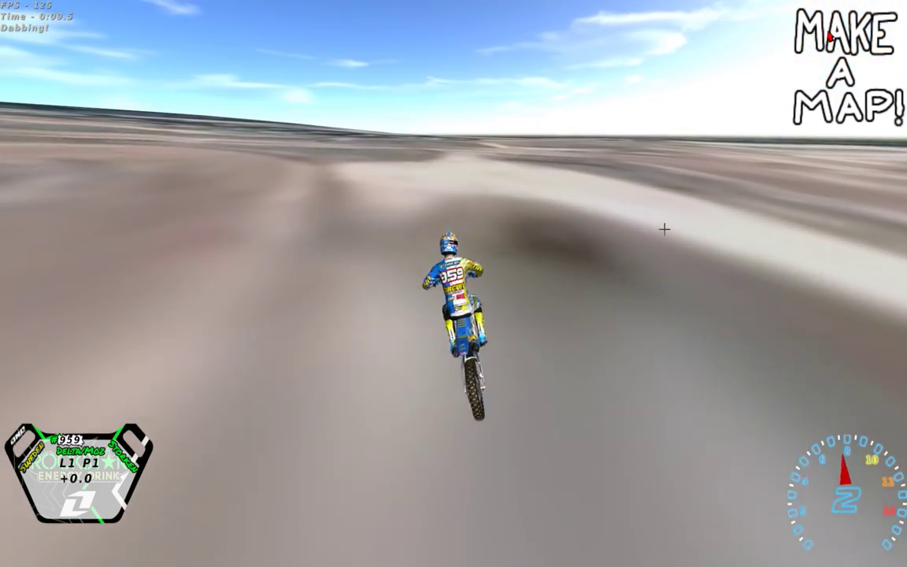
# Step: Keep riding with right and left turns, then return to the editor zoomed onto the overlay
pyautogui.press('Right')
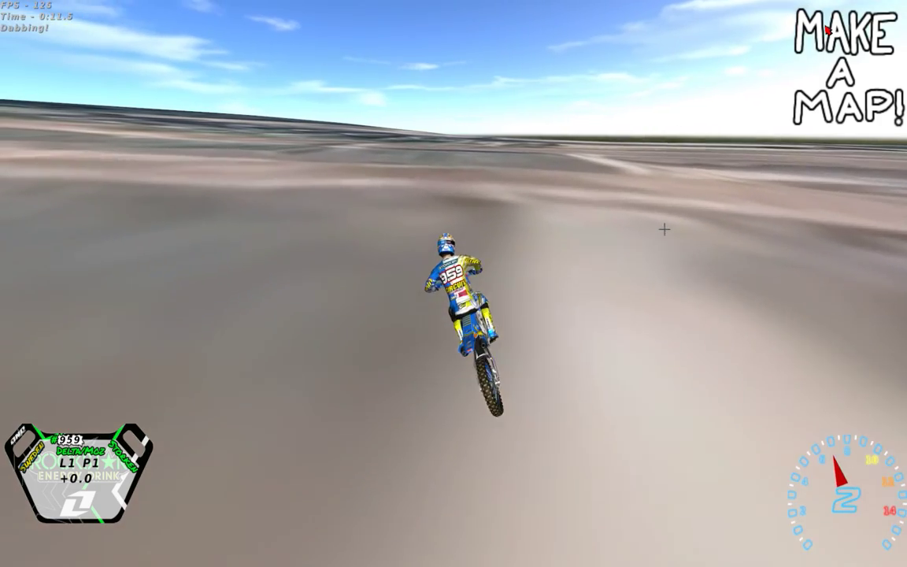
pyautogui.press('Up')
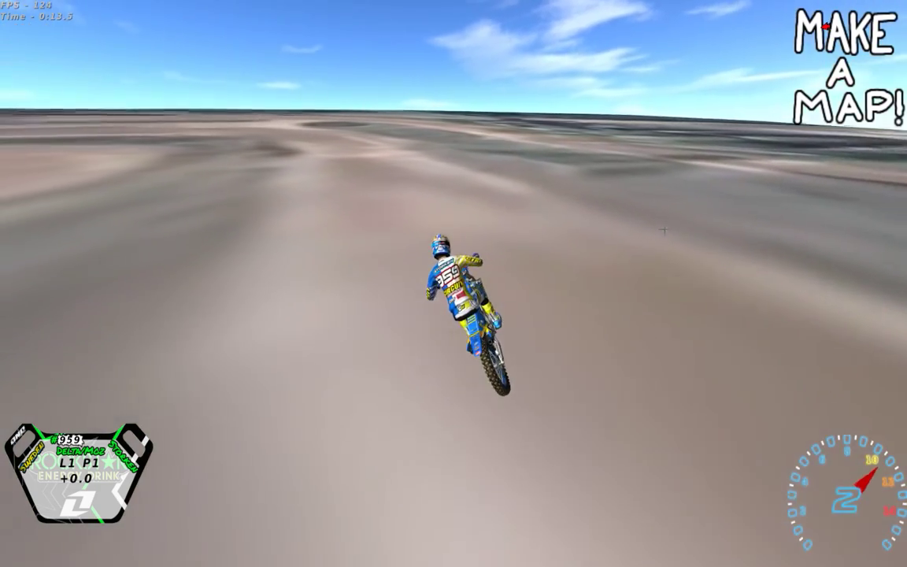
pyautogui.press('Right')
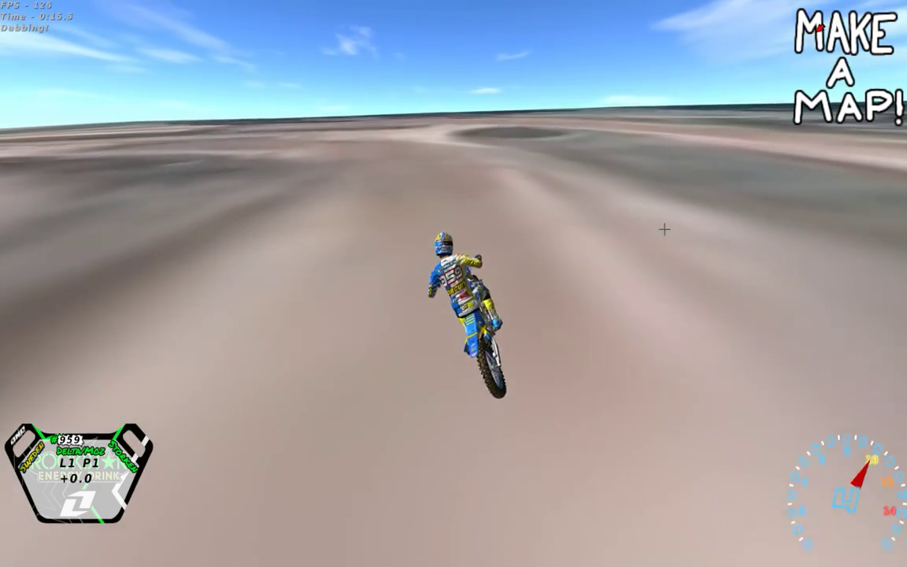
pyautogui.press('Left')
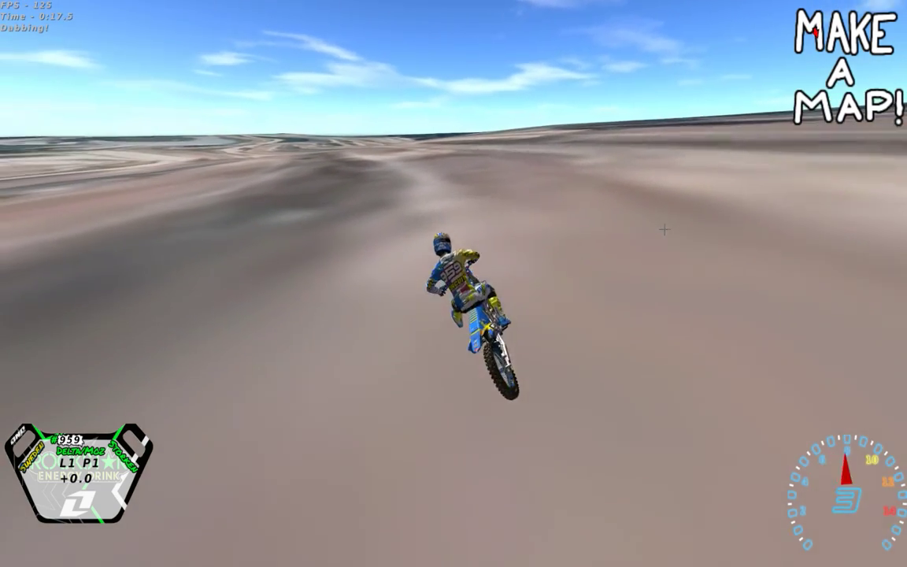
pyautogui.press('Right')
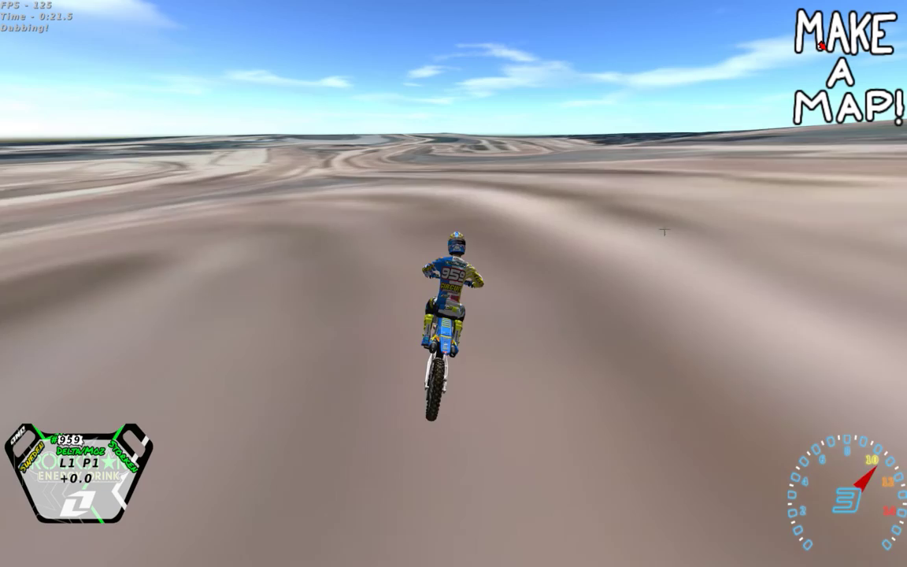
pyautogui.press('Right')
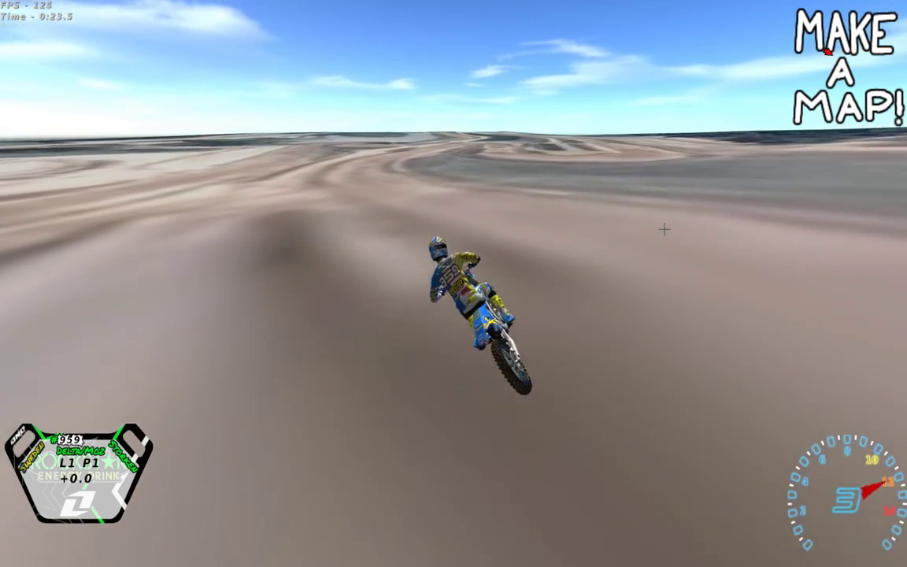
pyautogui.press('Left')
pyautogui.press('Left')
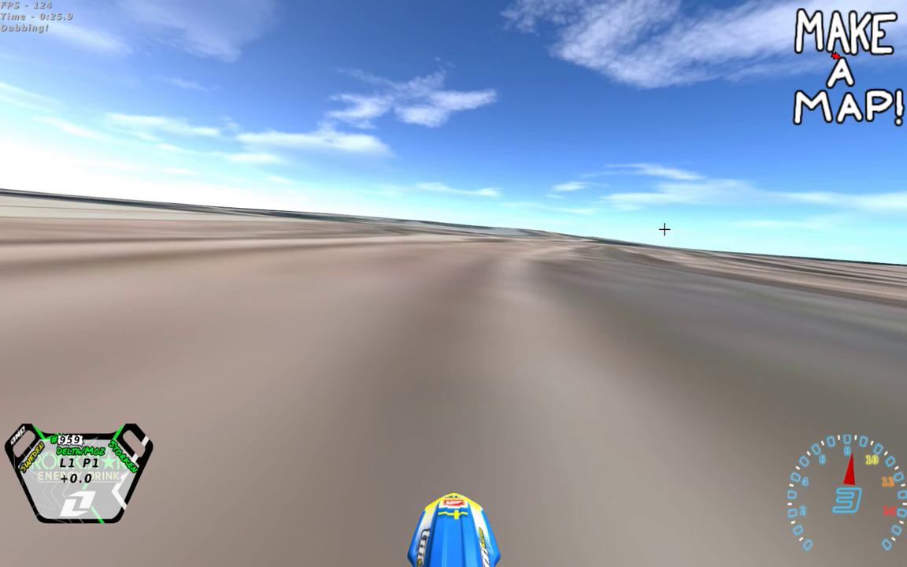
pyautogui.press('Tab')
pyautogui.moveTo(93, 247)
pyautogui.mouseDown()
pyautogui.moveTo(114, 247)
pyautogui.moveTo(105, 248)
pyautogui.mouseUp()
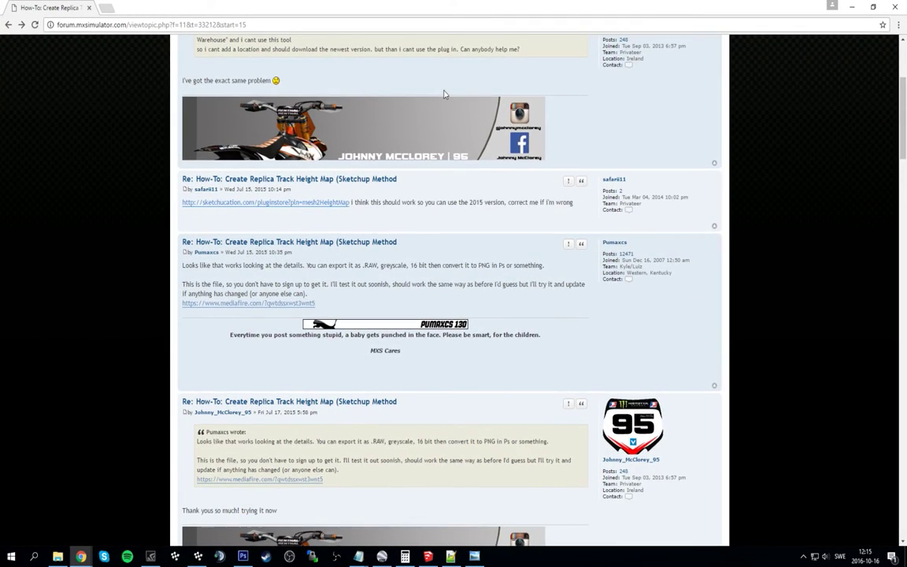
# Step: Scroll through the forum thread's tutorial video posts and back up to the first post
pyautogui.scroll(5, 443, 93)
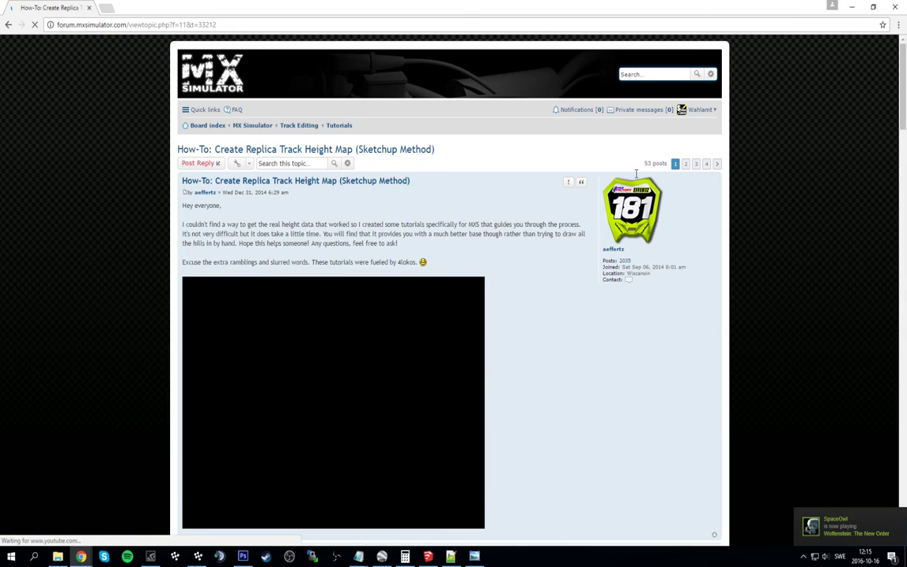
pyautogui.scroll(-2, 378, 254)
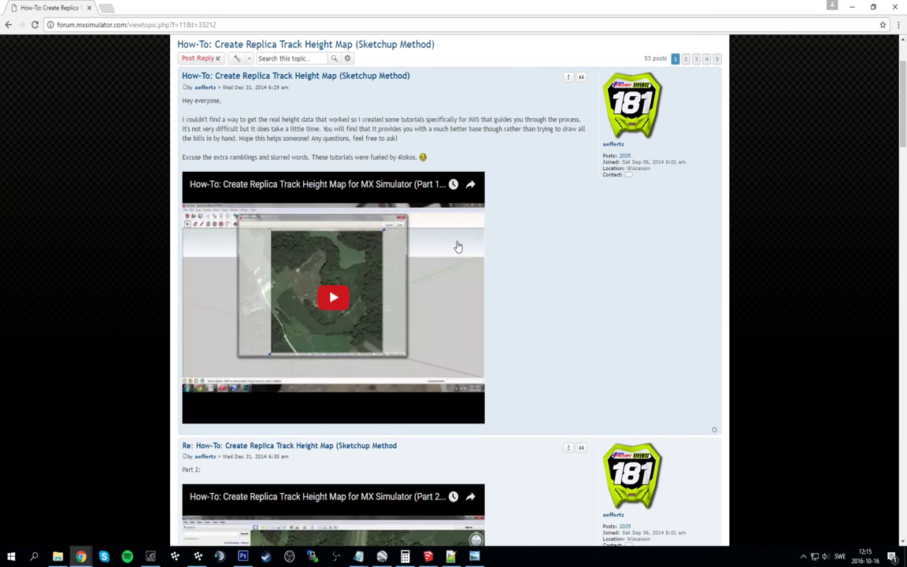
pyautogui.scroll(-3, 458, 247)
pyautogui.scroll(-5, 380, 348)
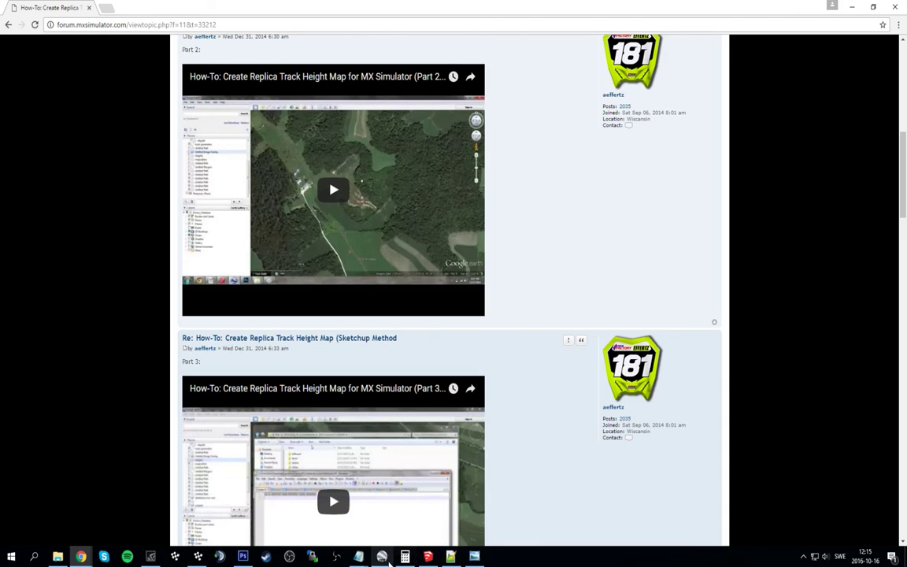
pyautogui.scroll(-5, 334, 496)
pyautogui.scroll(15, 355, 293)
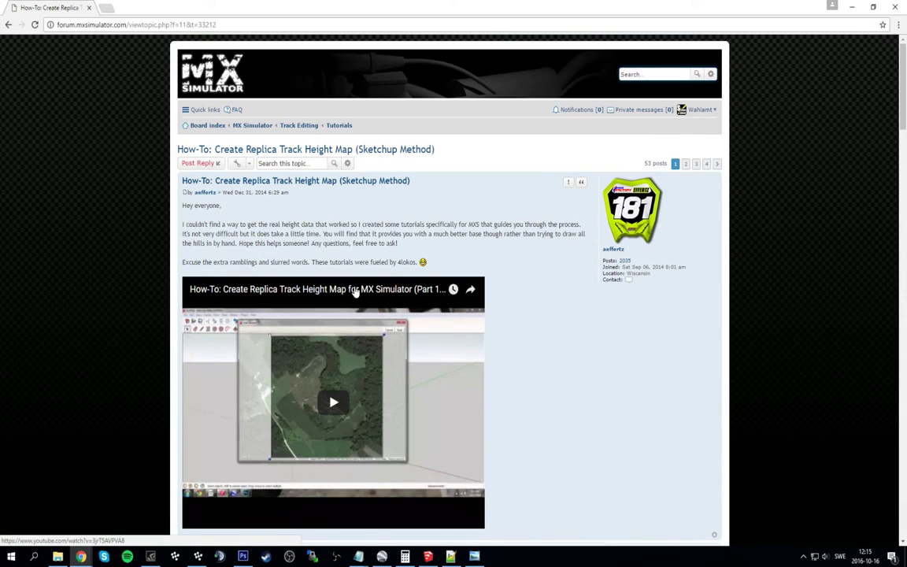